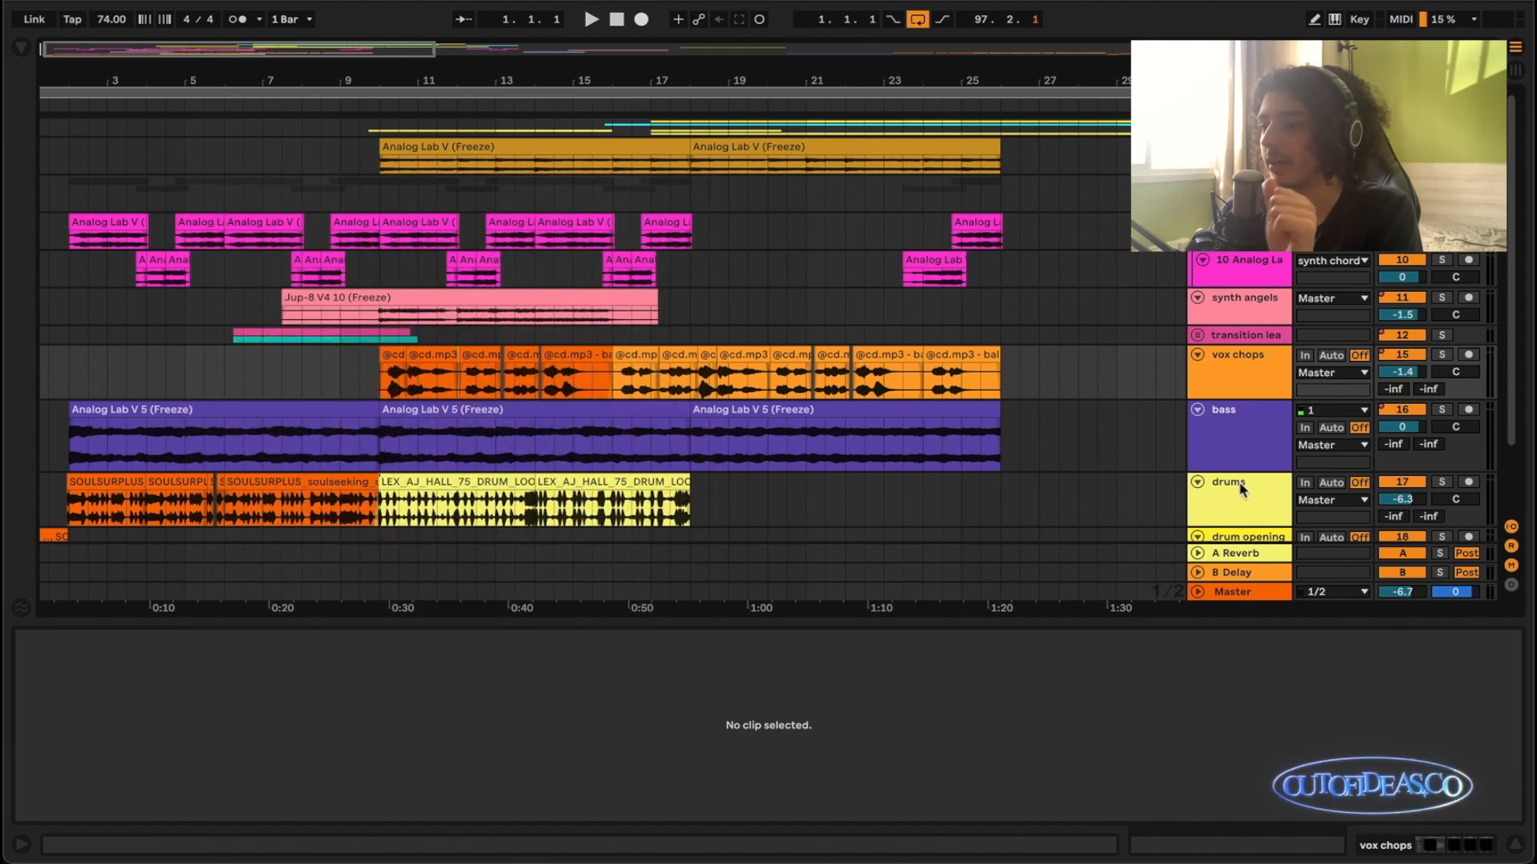
- Reduce the height of the bass track in the arrangement
{"action": "left_click", "coordinate": [1242, 489]}
{"action": "scroll", "coordinate": [1242, 452], "scroll_direction": "down", "scroll_amount": 1}
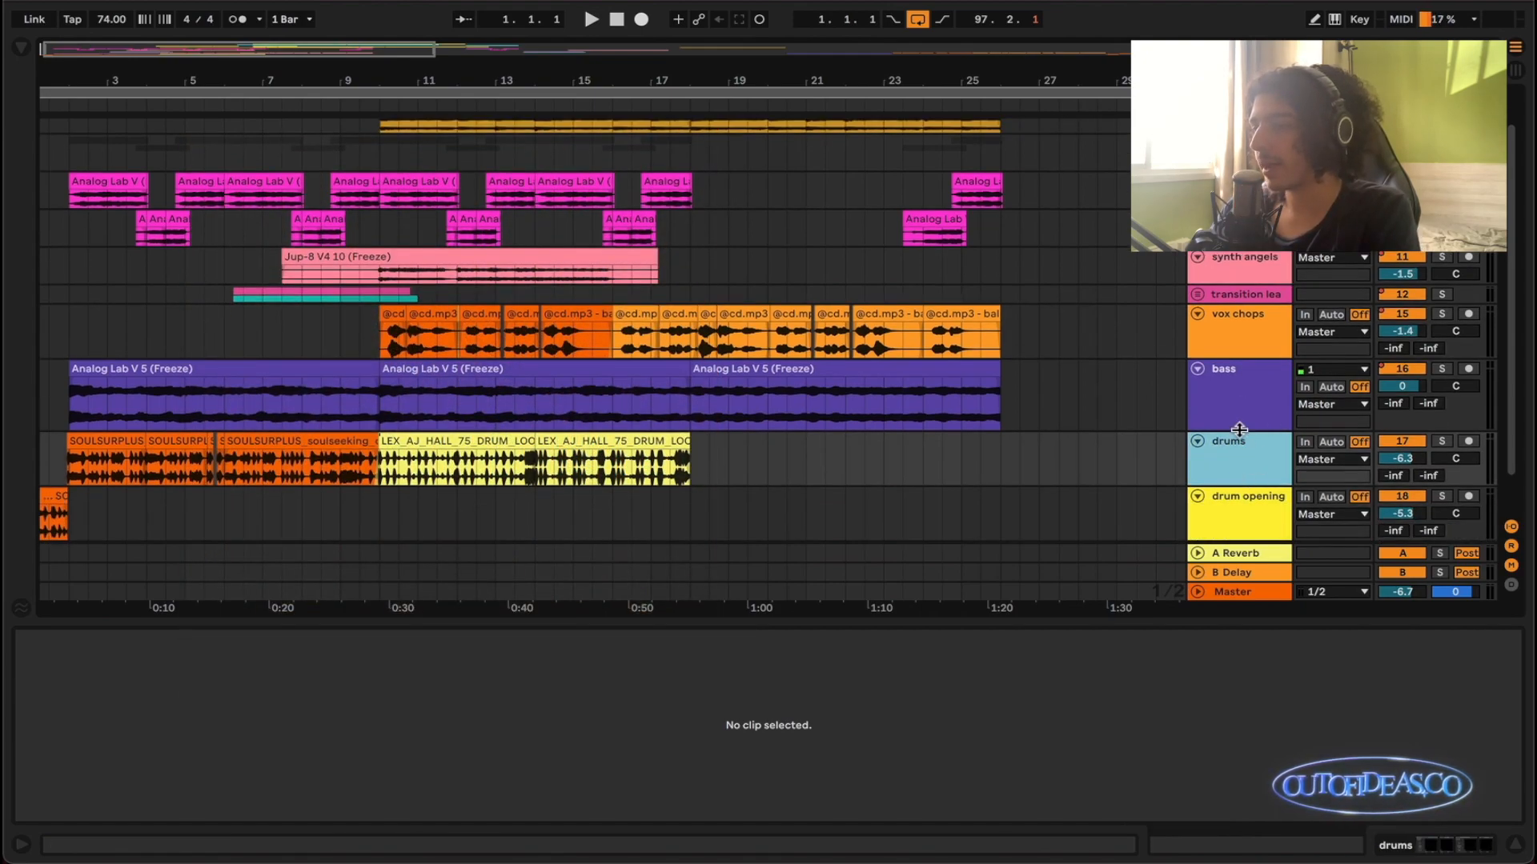
{"action": "left_click_drag", "start_coordinate": [1239, 430], "coordinate": [1239, 412]}
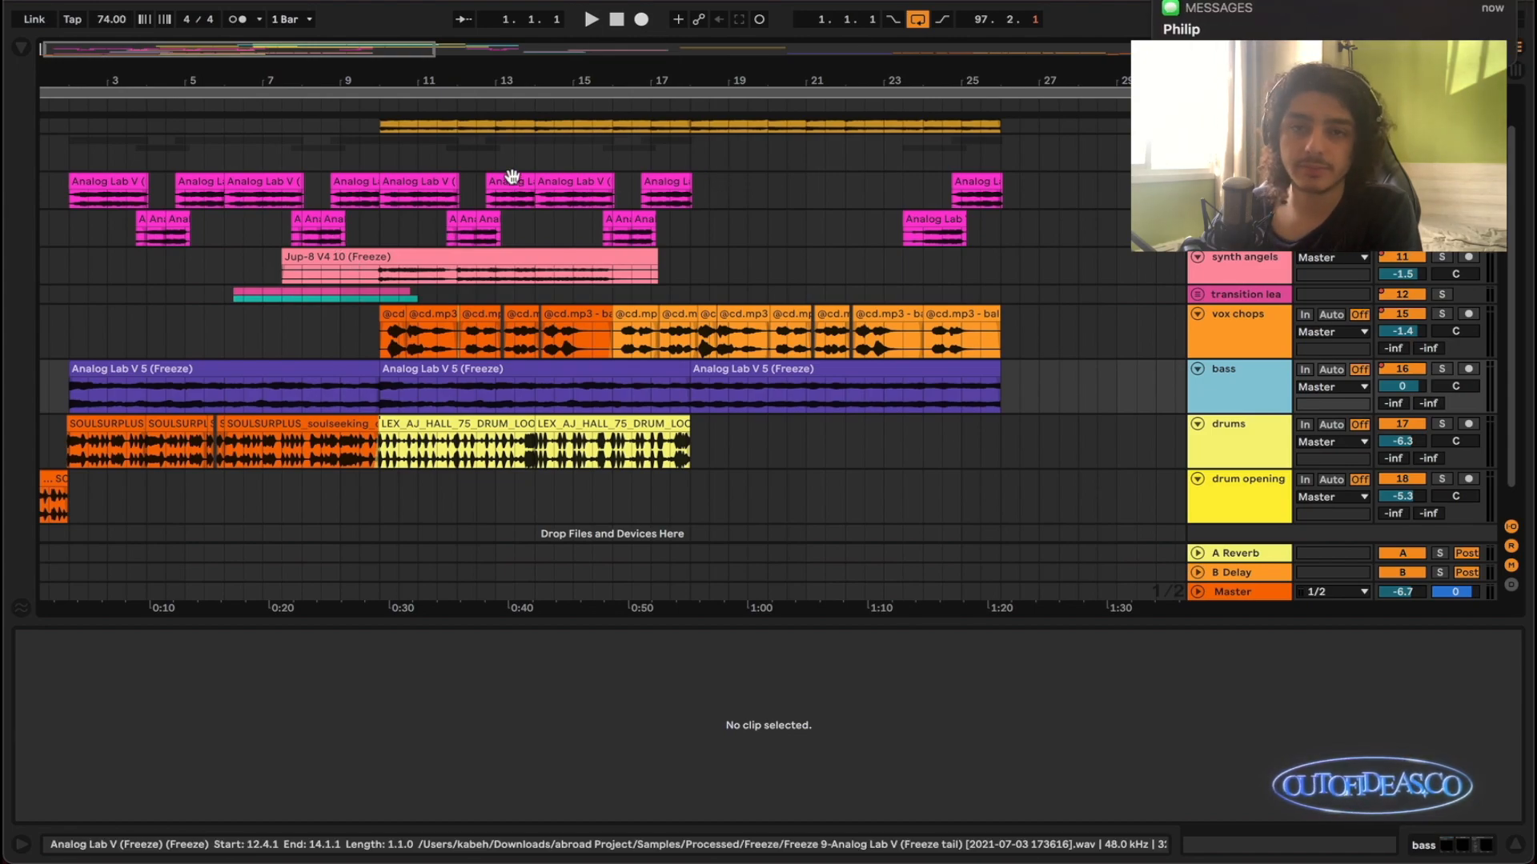
- Play the arrangement from bar 1 with Follow enabled and stop playback at bar 27
{"action": "key", "text": "plus"}
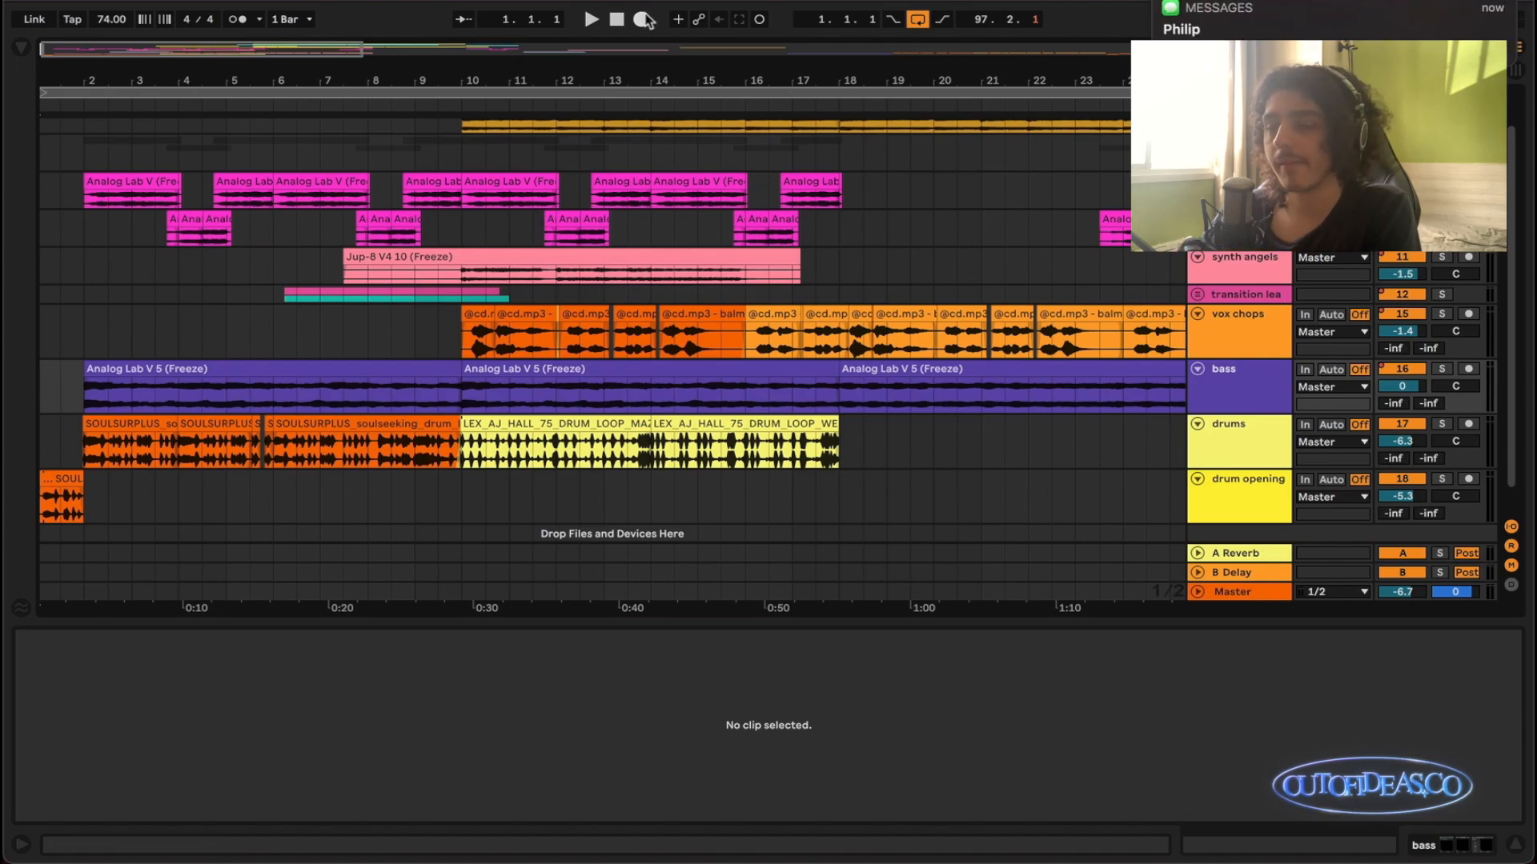
{"action": "key", "text": "space"}
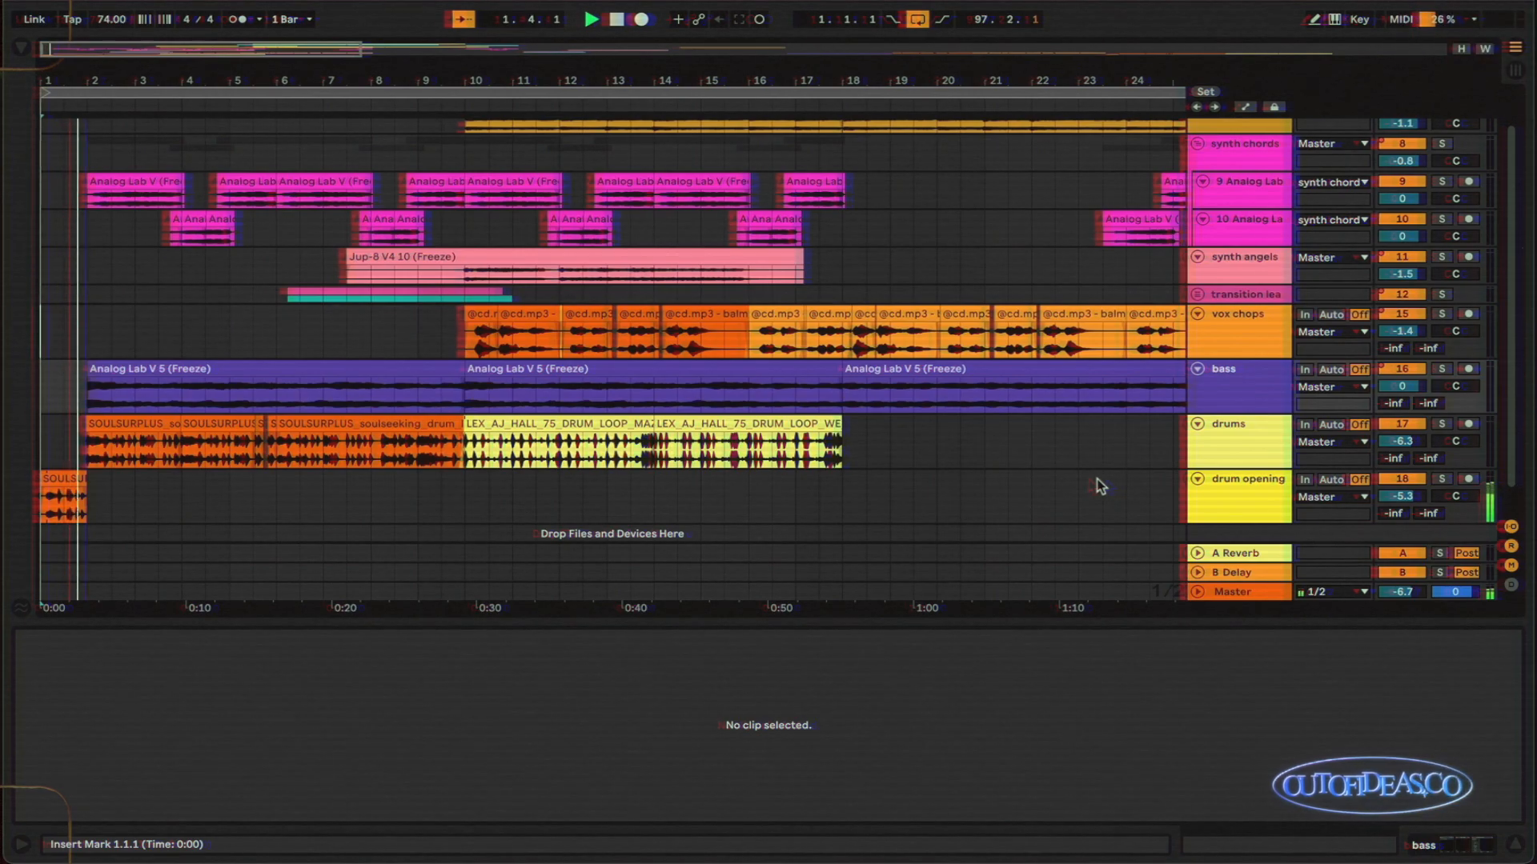
{"action": "scroll", "coordinate": [635, 481], "scroll_direction": "up", "scroll_amount": 5}
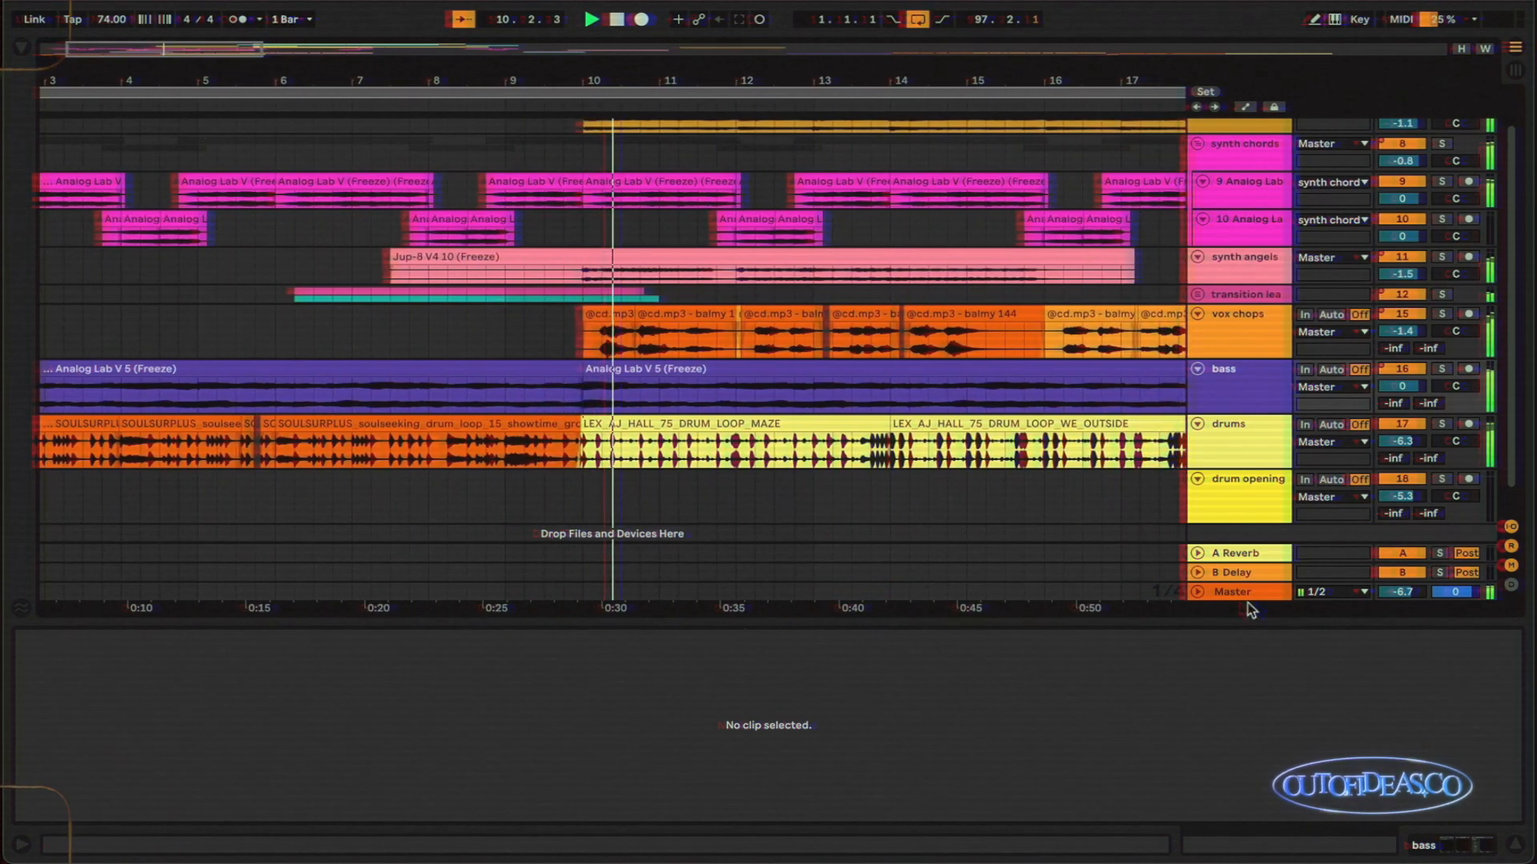
{"action": "scroll", "coordinate": [1260, 464], "scroll_direction": "up", "scroll_amount": 2}
{"action": "scroll", "coordinate": [1259, 464], "scroll_direction": "down", "scroll_amount": 1}
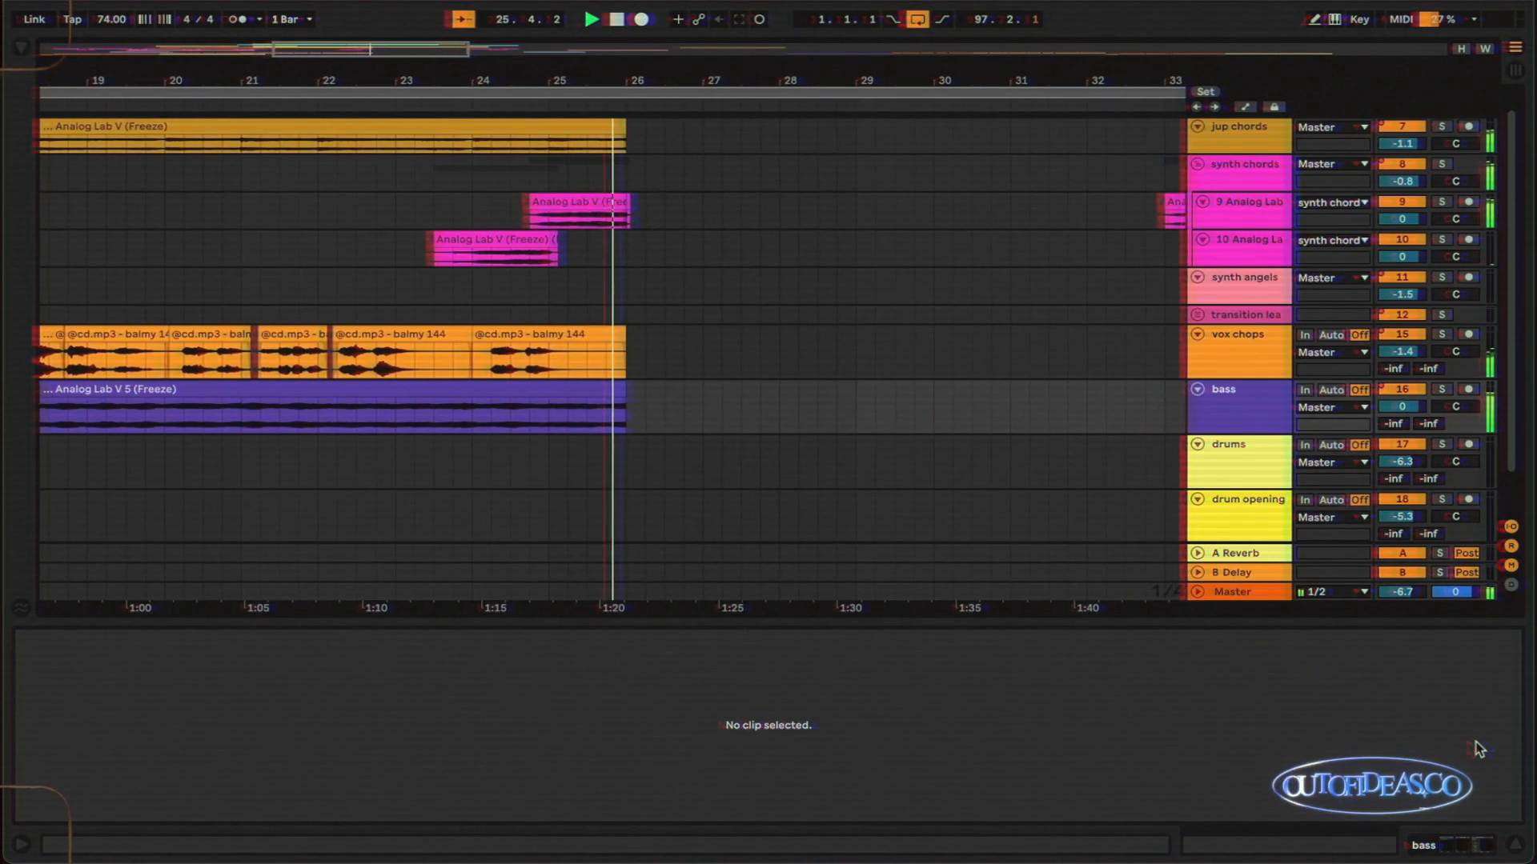
{"action": "scroll", "coordinate": [974, 312], "scroll_direction": "down", "scroll_amount": 6}
{"action": "key", "text": "space"}
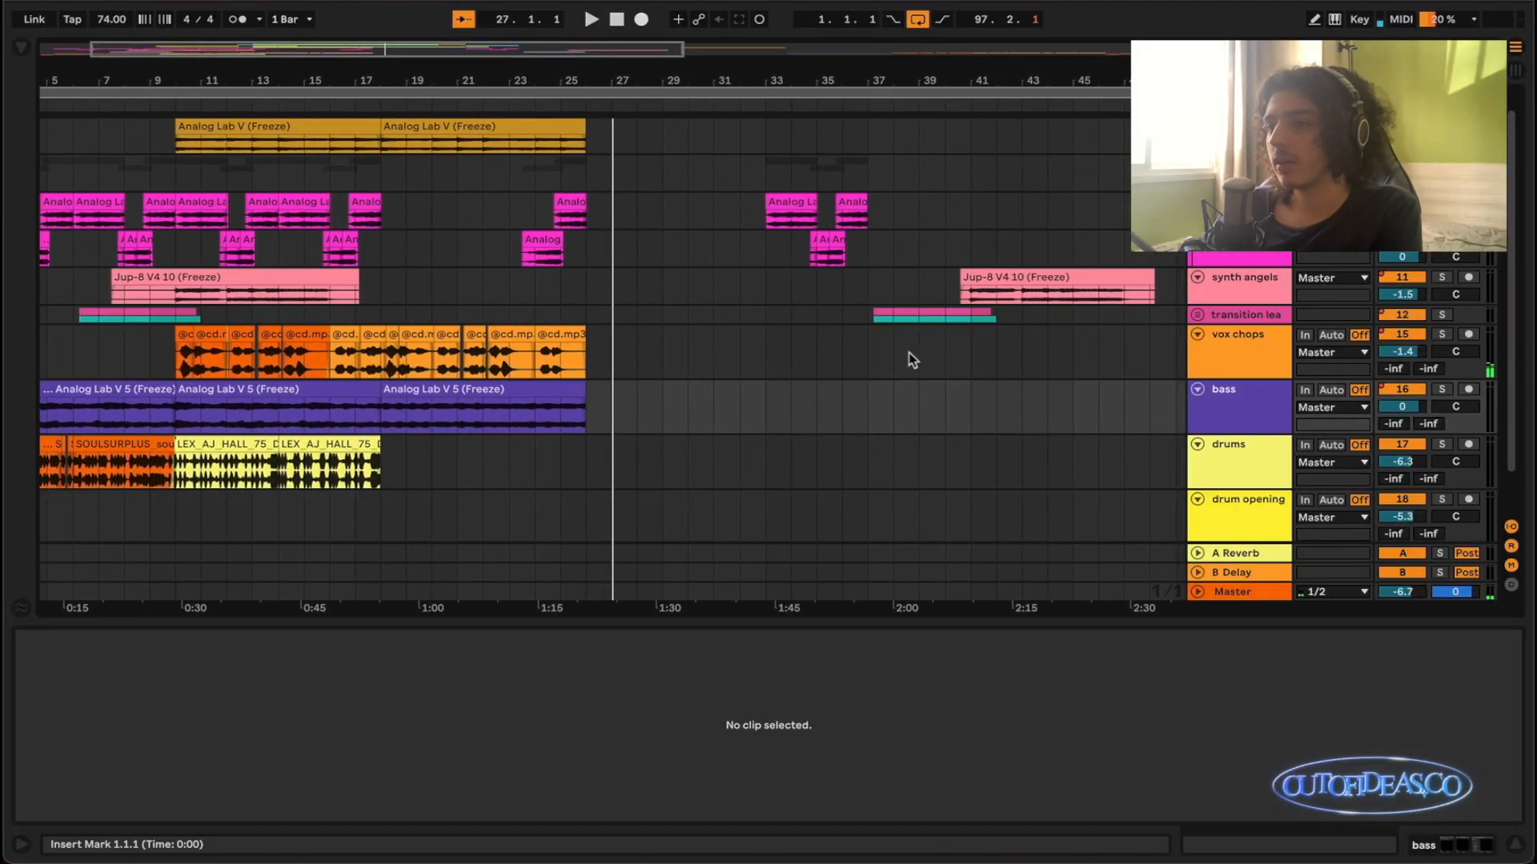
- Turn off Follow so the arrangement view no longer tracks the playback position
{"action": "scroll", "coordinate": [909, 353], "scroll_direction": "left", "scroll_amount": 3}
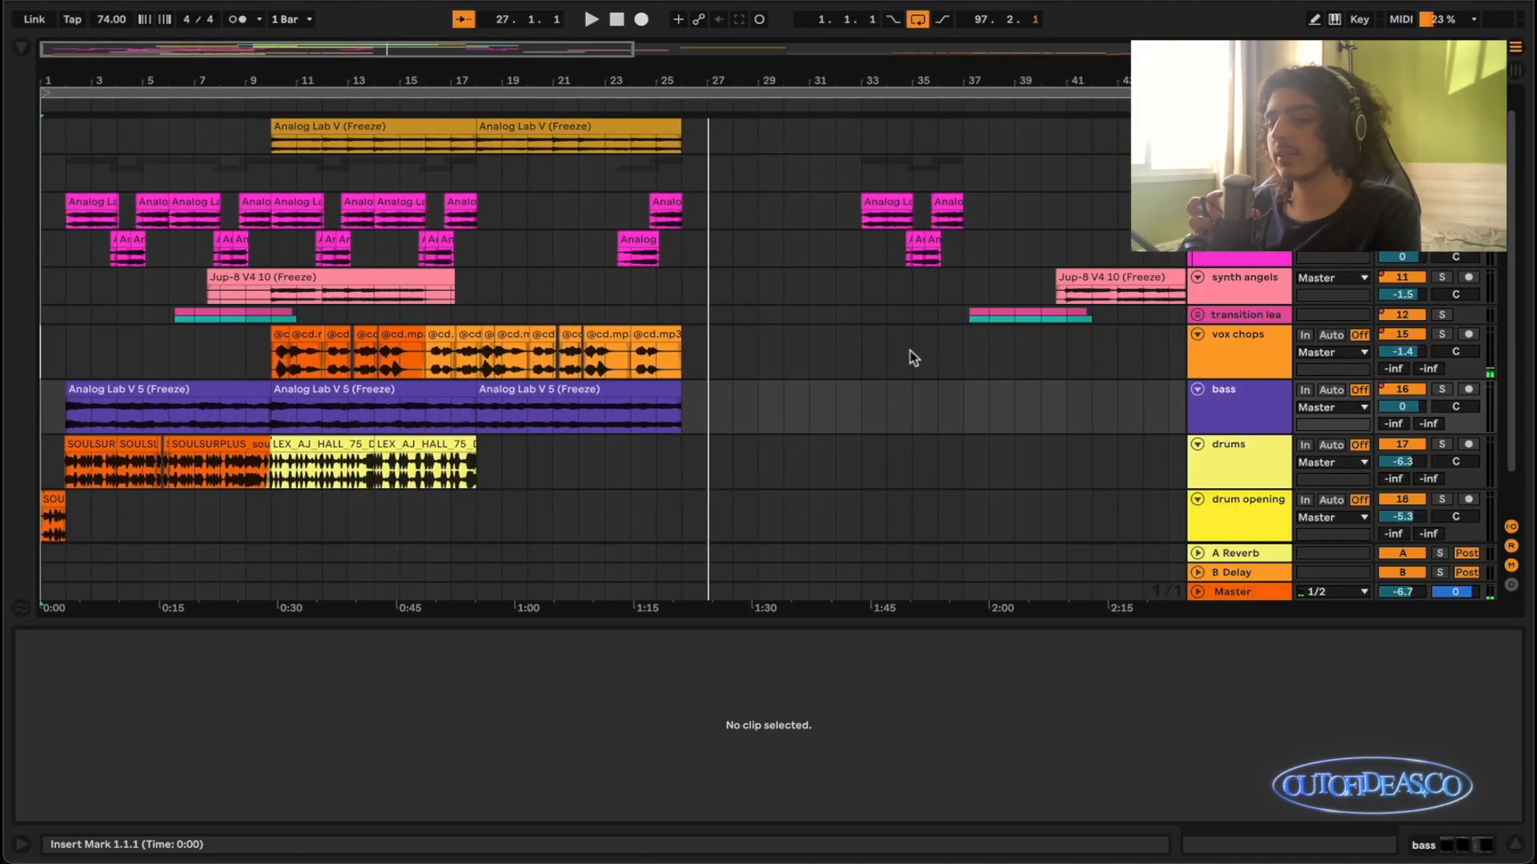
{"action": "scroll", "coordinate": [911, 352], "scroll_direction": "up", "scroll_amount": 2}
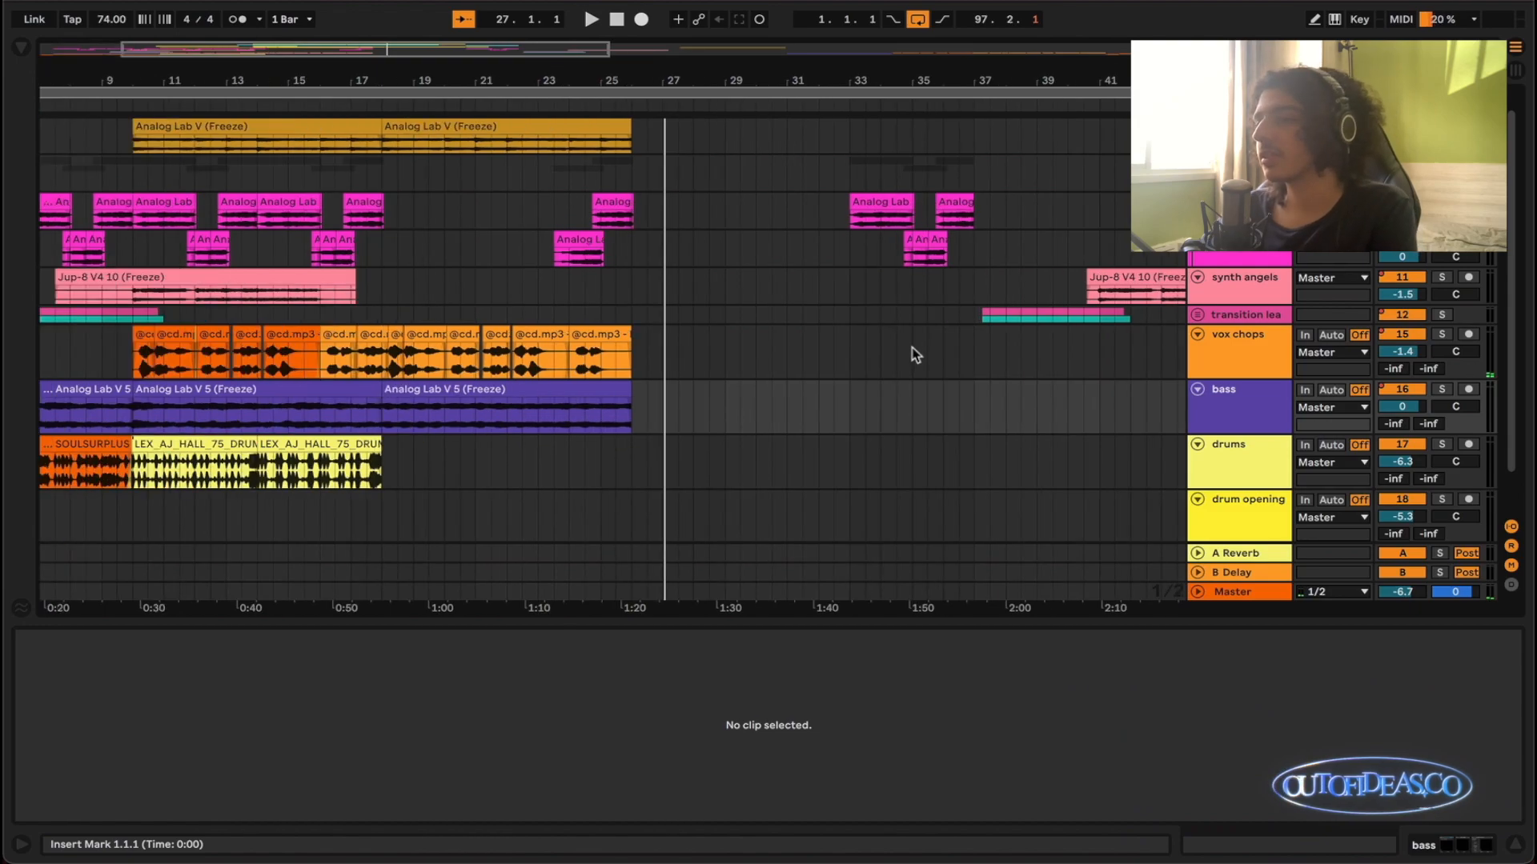
{"action": "scroll", "coordinate": [910, 352], "scroll_direction": "left", "scroll_amount": 2}
{"action": "scroll", "coordinate": [875, 347], "scroll_direction": "up", "scroll_amount": 1}
{"action": "scroll", "coordinate": [876, 348], "scroll_direction": "down", "scroll_amount": 1}
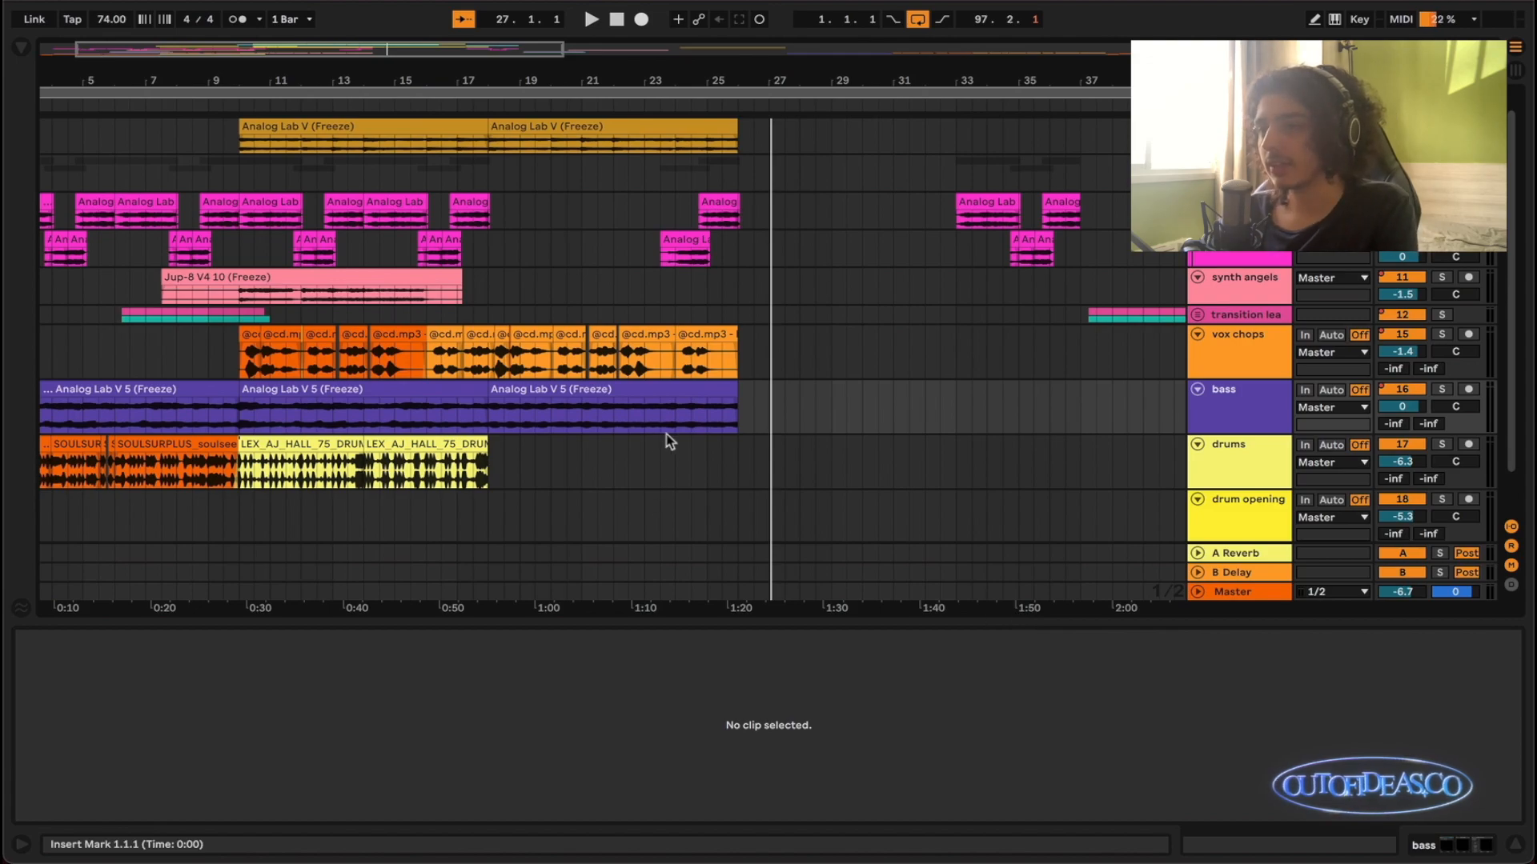
{"action": "scroll", "coordinate": [666, 433], "scroll_direction": "up", "scroll_amount": 2}
{"action": "scroll", "coordinate": [669, 439], "scroll_direction": "left", "scroll_amount": 3}
{"action": "left_click", "coordinate": [470, 29]}
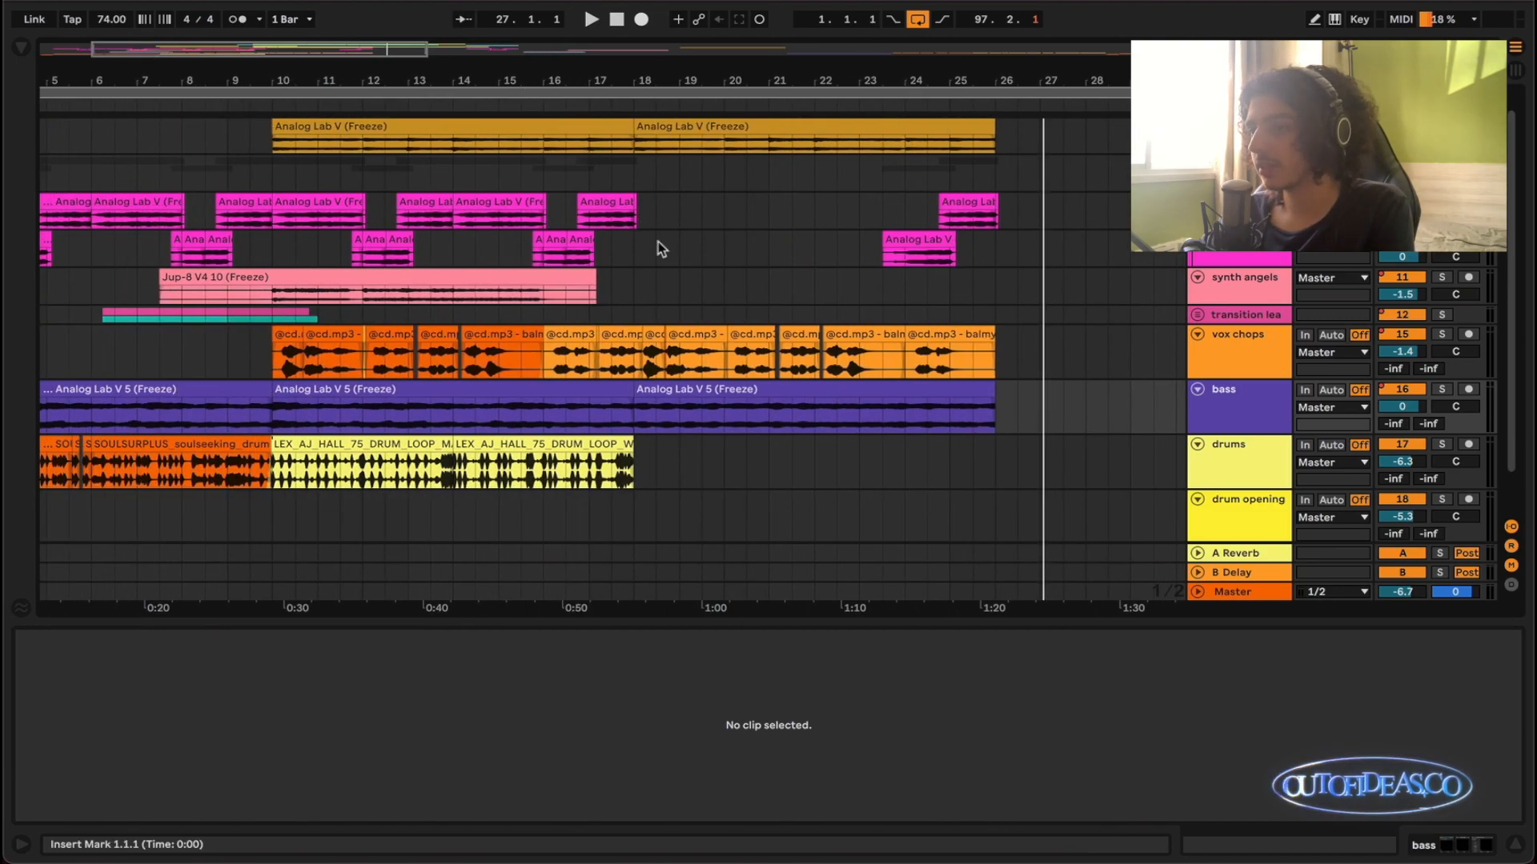
- Solo the synth chords and listen to bars 2 to 10 of their two Analog Lab tracks, starting from bar 2
{"action": "scroll", "coordinate": [671, 320], "scroll_direction": "up", "scroll_amount": 1}
{"action": "scroll", "coordinate": [671, 320], "scroll_direction": "left", "scroll_amount": 4}
{"action": "scroll", "coordinate": [672, 316], "scroll_direction": "down", "scroll_amount": 2}
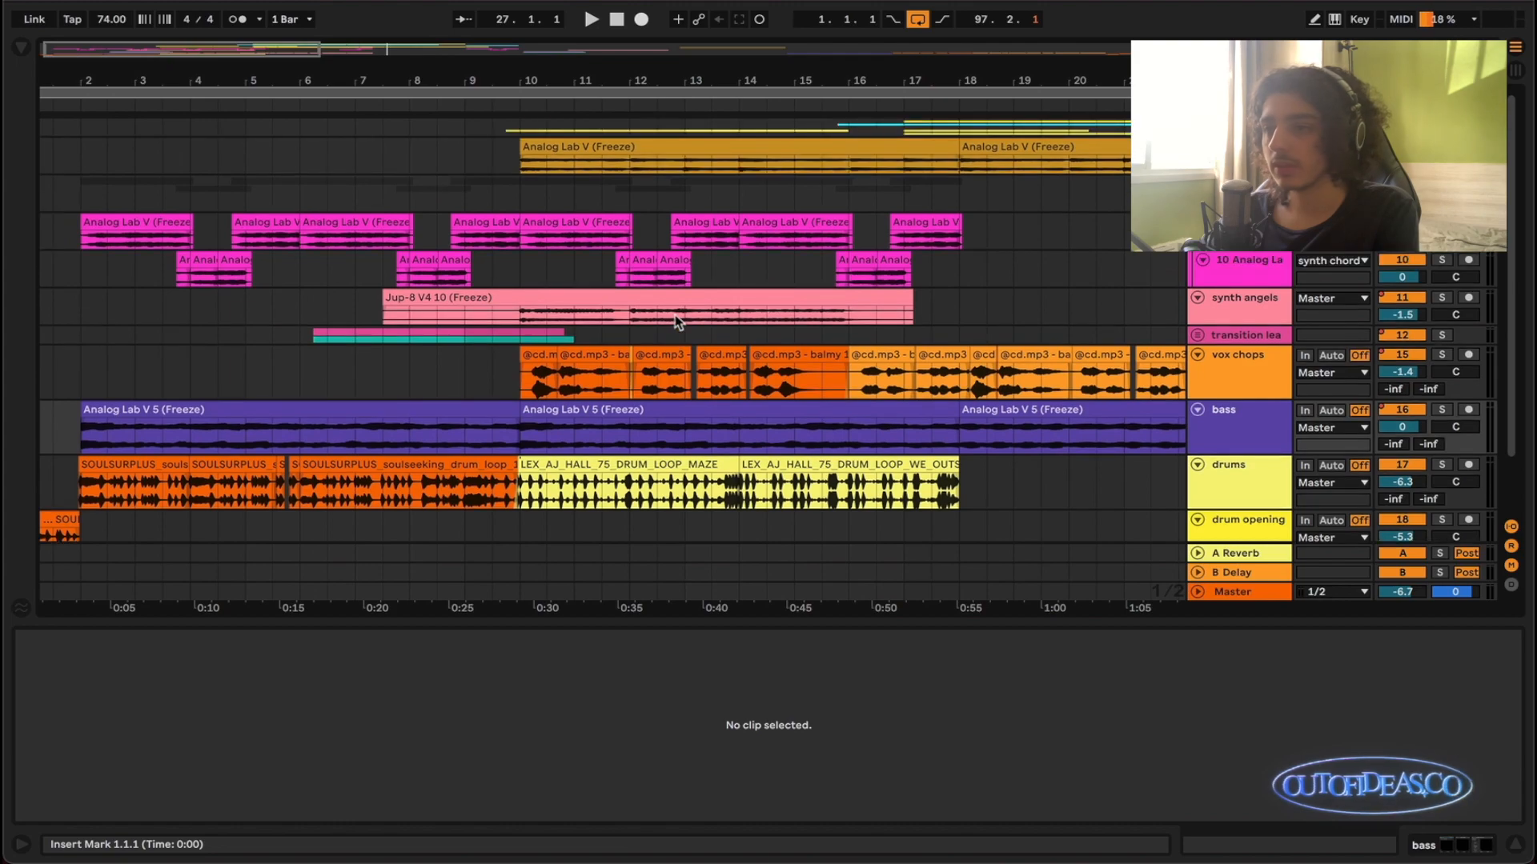
{"action": "left_click", "coordinate": [1441, 185]}
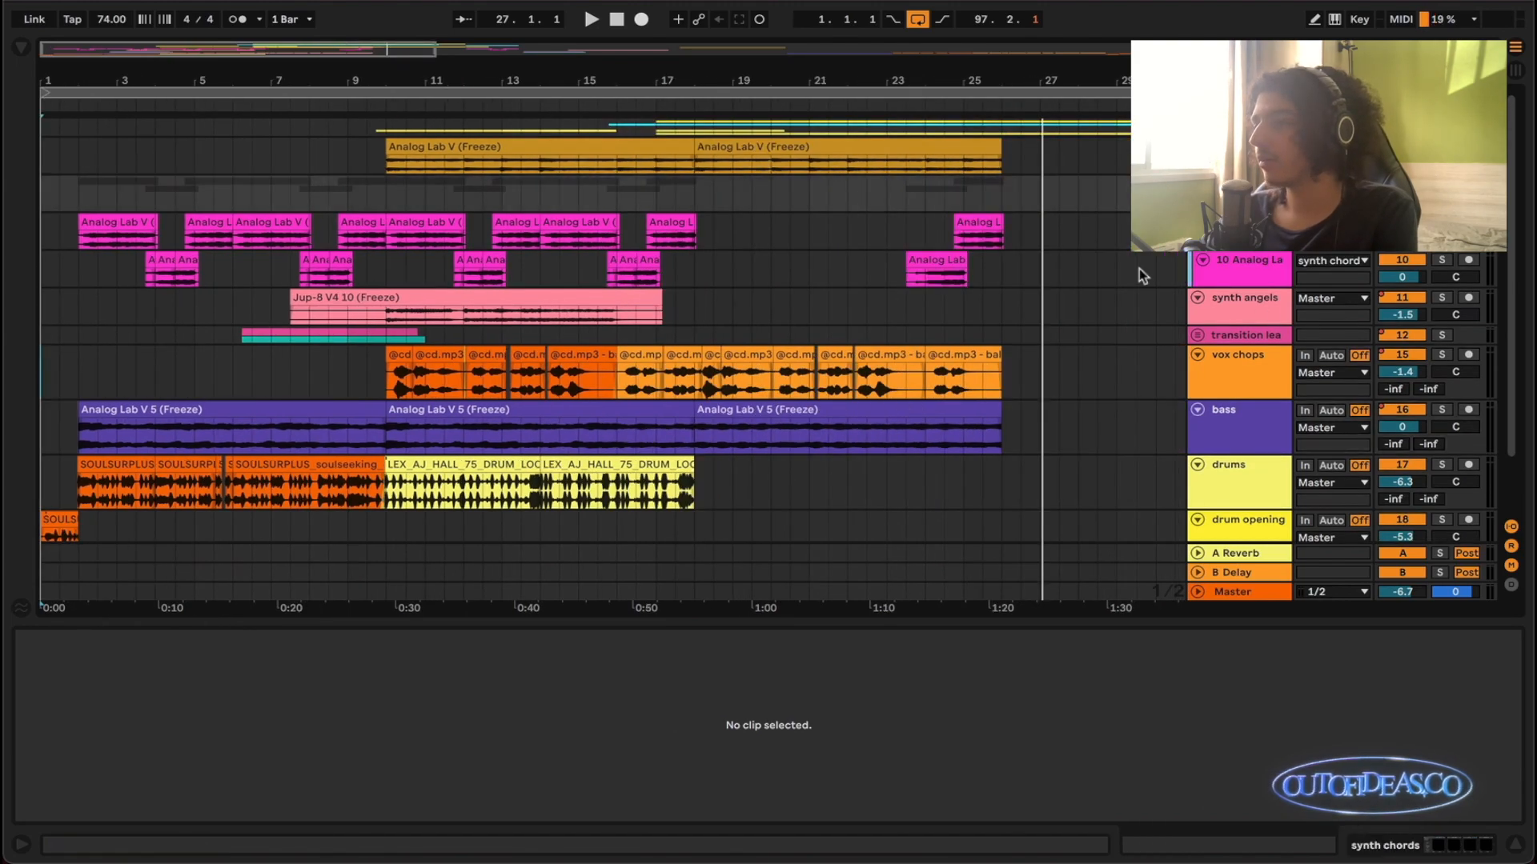
{"action": "scroll", "coordinate": [307, 279], "scroll_direction": "up", "scroll_amount": 1}
{"action": "scroll", "coordinate": [416, 248], "scroll_direction": "left", "scroll_amount": 1}
{"action": "left_click_drag", "start_coordinate": [412, 232], "coordinate": [446, 240]}
{"action": "key", "text": "z"}
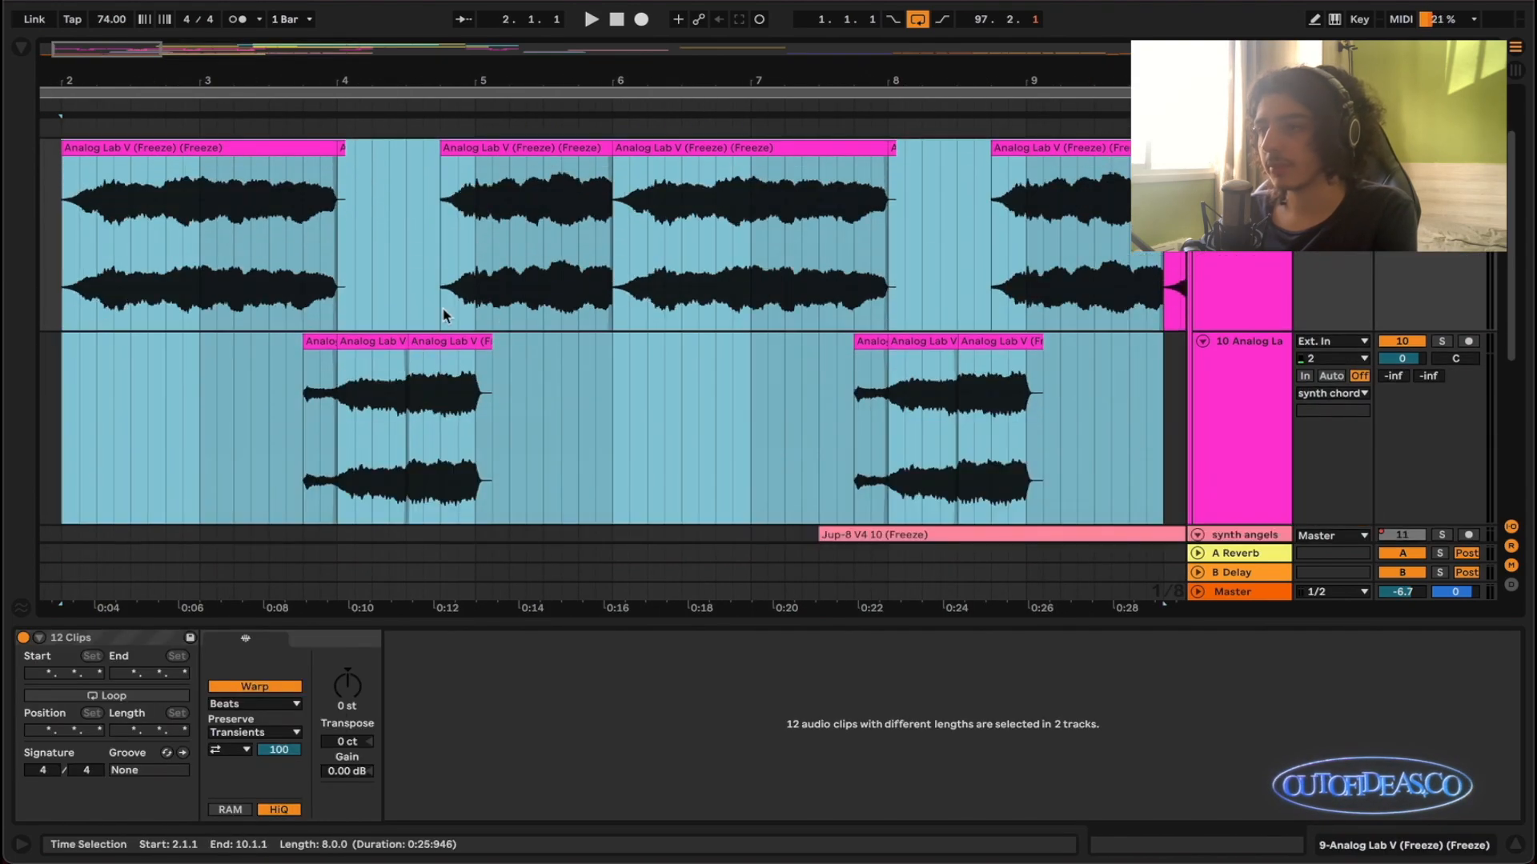
{"action": "key", "text": "space"}
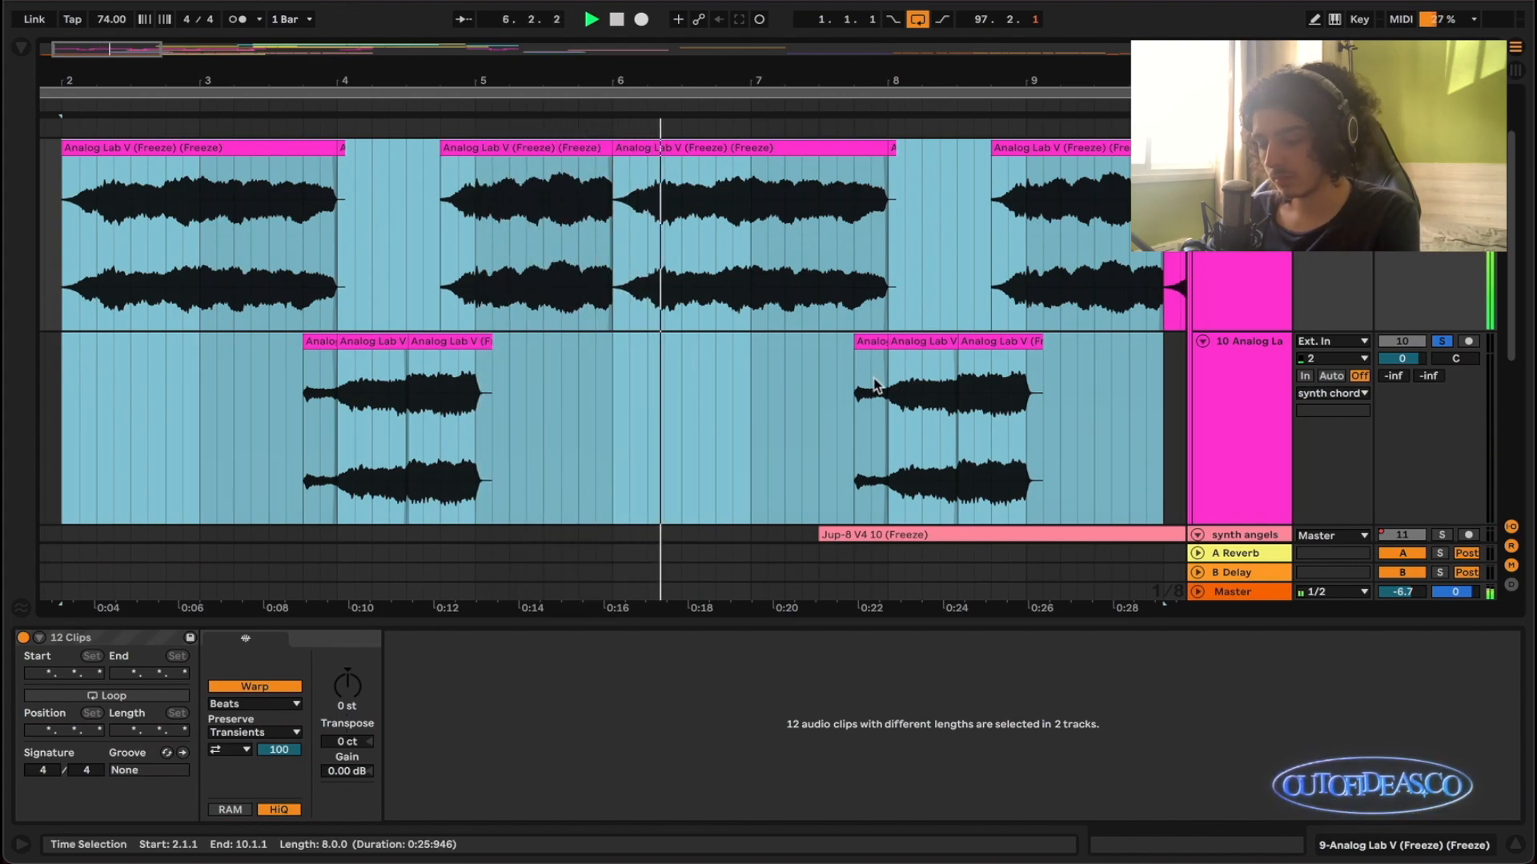
{"action": "key", "text": "x"}
{"action": "key", "text": "space"}
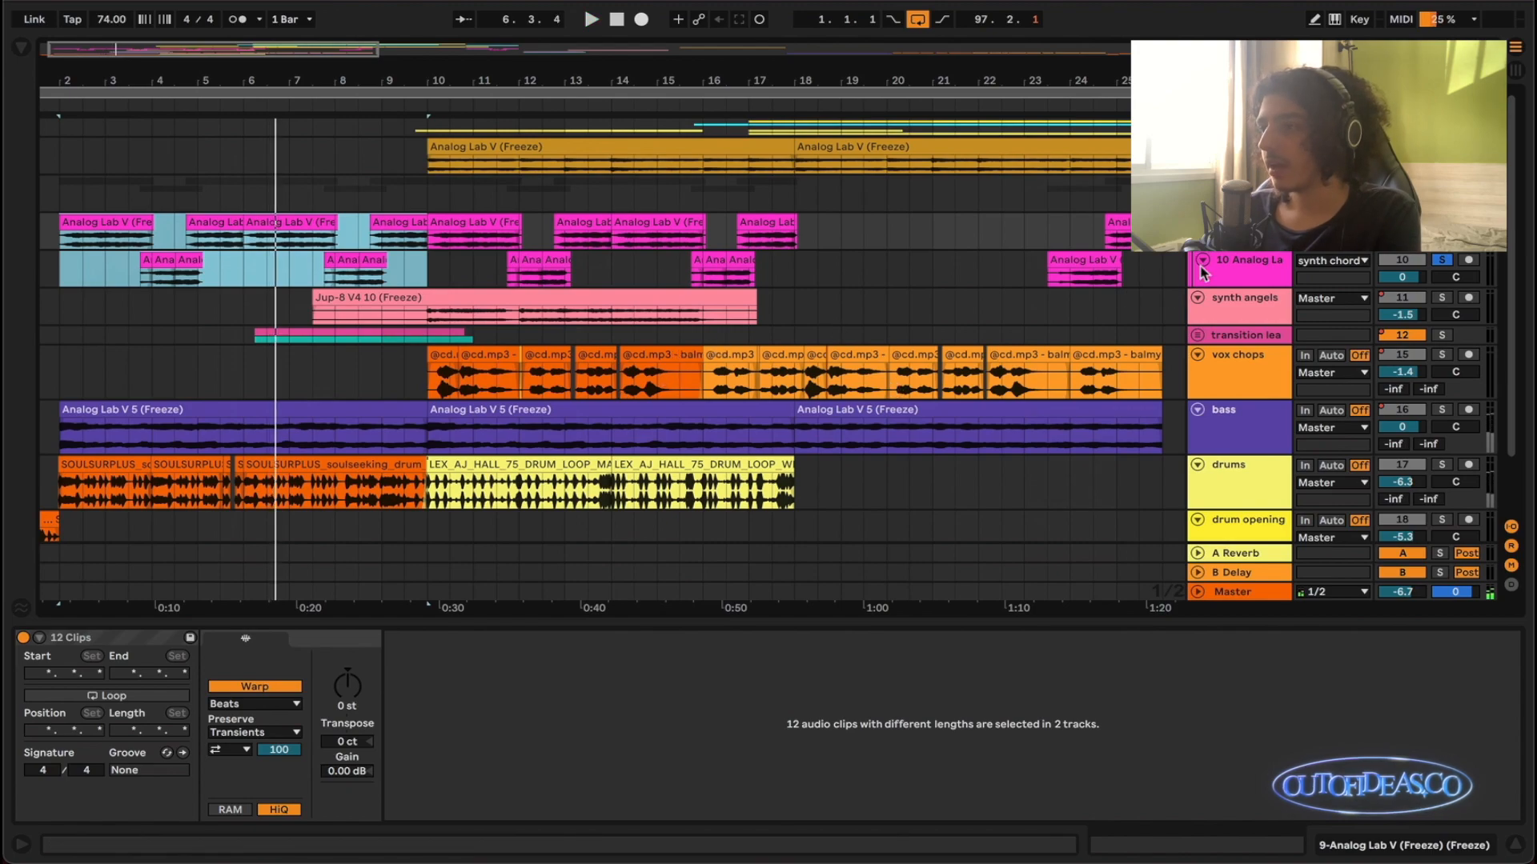
- Examine how the synth chord clips in bars 2 to 10 are laid out against the other tracks
{"action": "key", "text": "minus"}
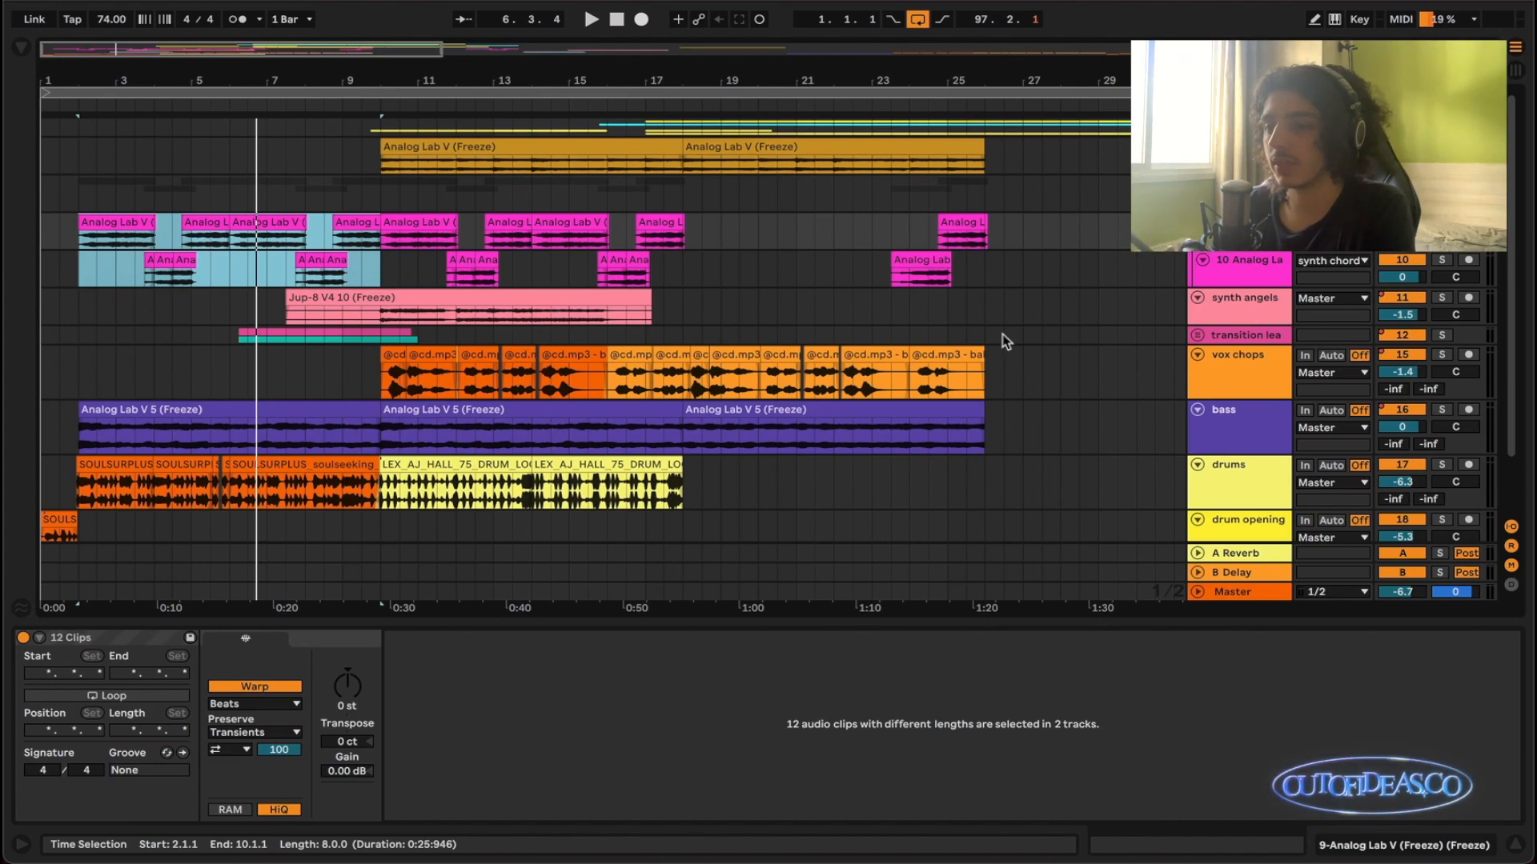
{"action": "scroll", "coordinate": [1008, 340], "scroll_direction": "down", "scroll_amount": 2}
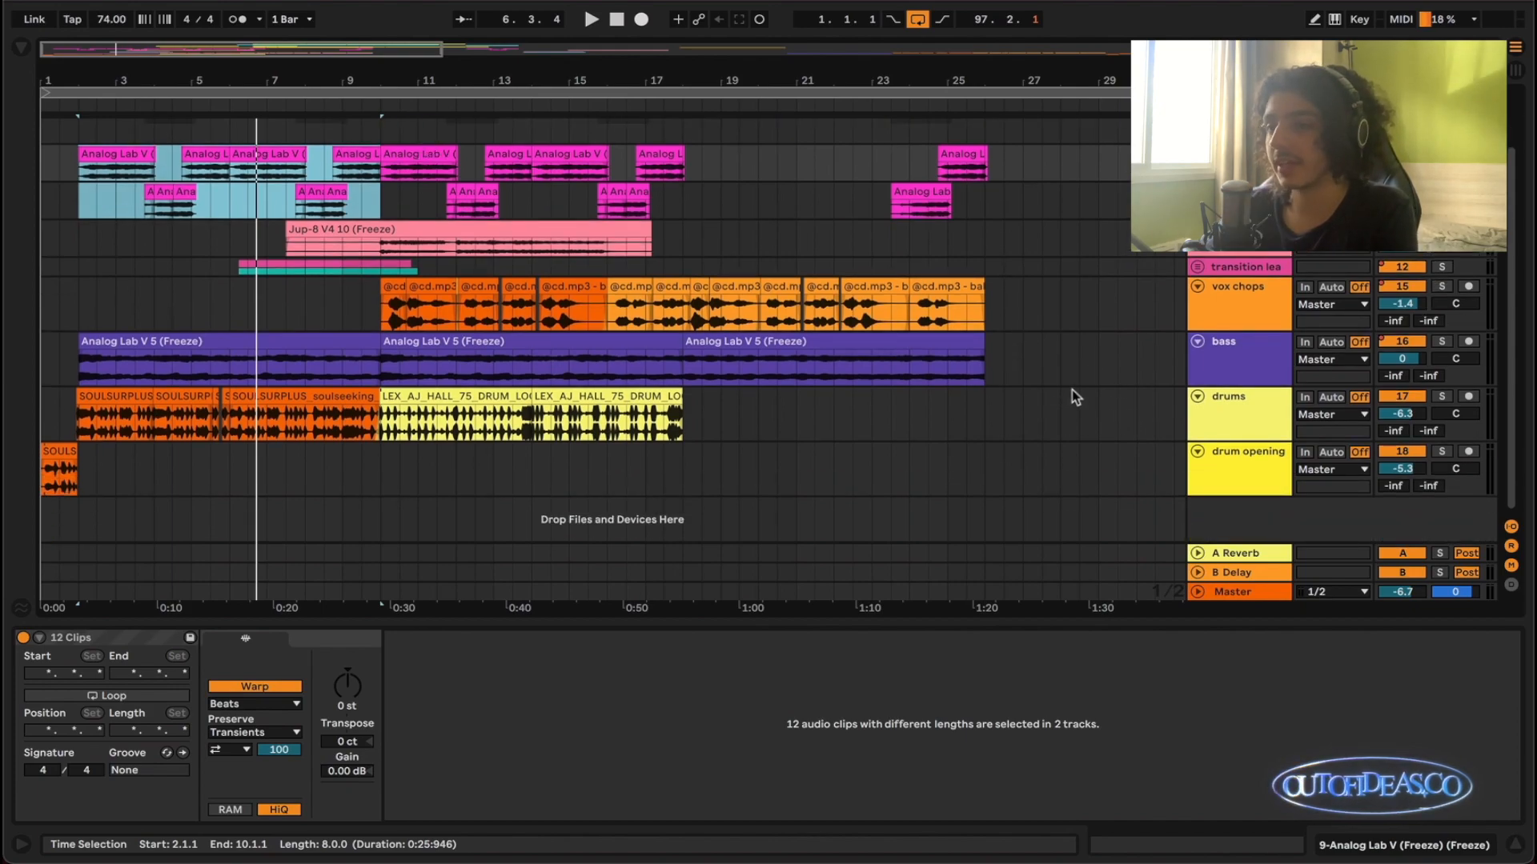
{"action": "scroll", "coordinate": [1060, 414], "scroll_direction": "up", "scroll_amount": 1}
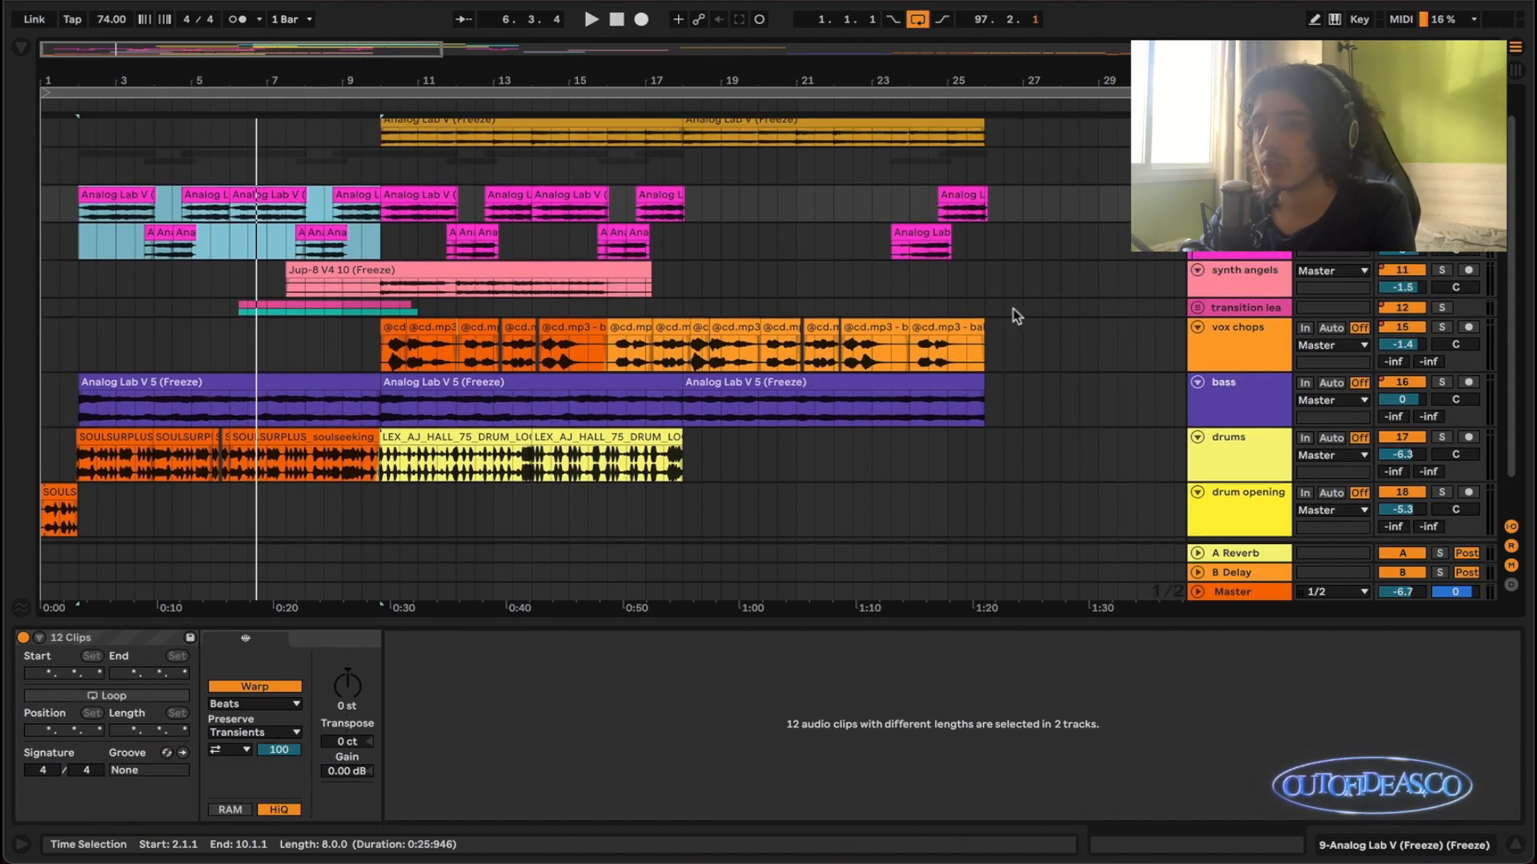
{"action": "scroll", "coordinate": [616, 422], "scroll_direction": "down", "scroll_amount": 1}
{"action": "scroll", "coordinate": [609, 421], "scroll_direction": "up", "scroll_amount": 1}
{"action": "scroll", "coordinate": [609, 422], "scroll_direction": "left", "scroll_amount": 2}
{"action": "scroll", "coordinate": [362, 304], "scroll_direction": "up", "scroll_amount": 4}
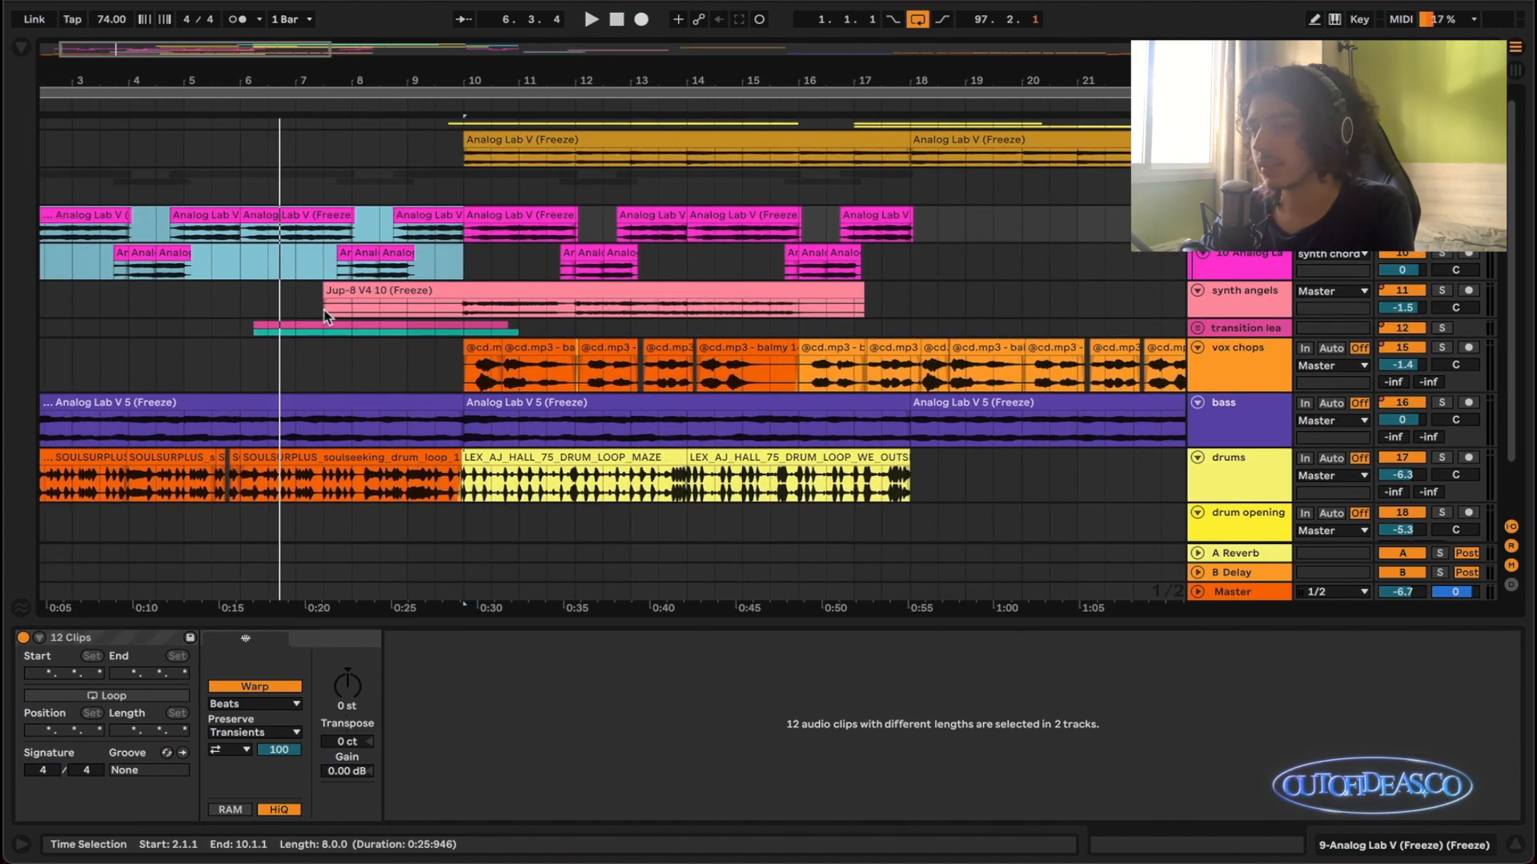
{"action": "scroll", "coordinate": [318, 311], "scroll_direction": "left", "scroll_amount": 2}
{"action": "scroll", "coordinate": [309, 300], "scroll_direction": "up", "scroll_amount": 3}
{"action": "scroll", "coordinate": [309, 300], "scroll_direction": "left", "scroll_amount": 1}
{"action": "scroll", "coordinate": [310, 300], "scroll_direction": "down", "scroll_amount": 2}
{"action": "scroll", "coordinate": [313, 303], "scroll_direction": "left", "scroll_amount": 1}
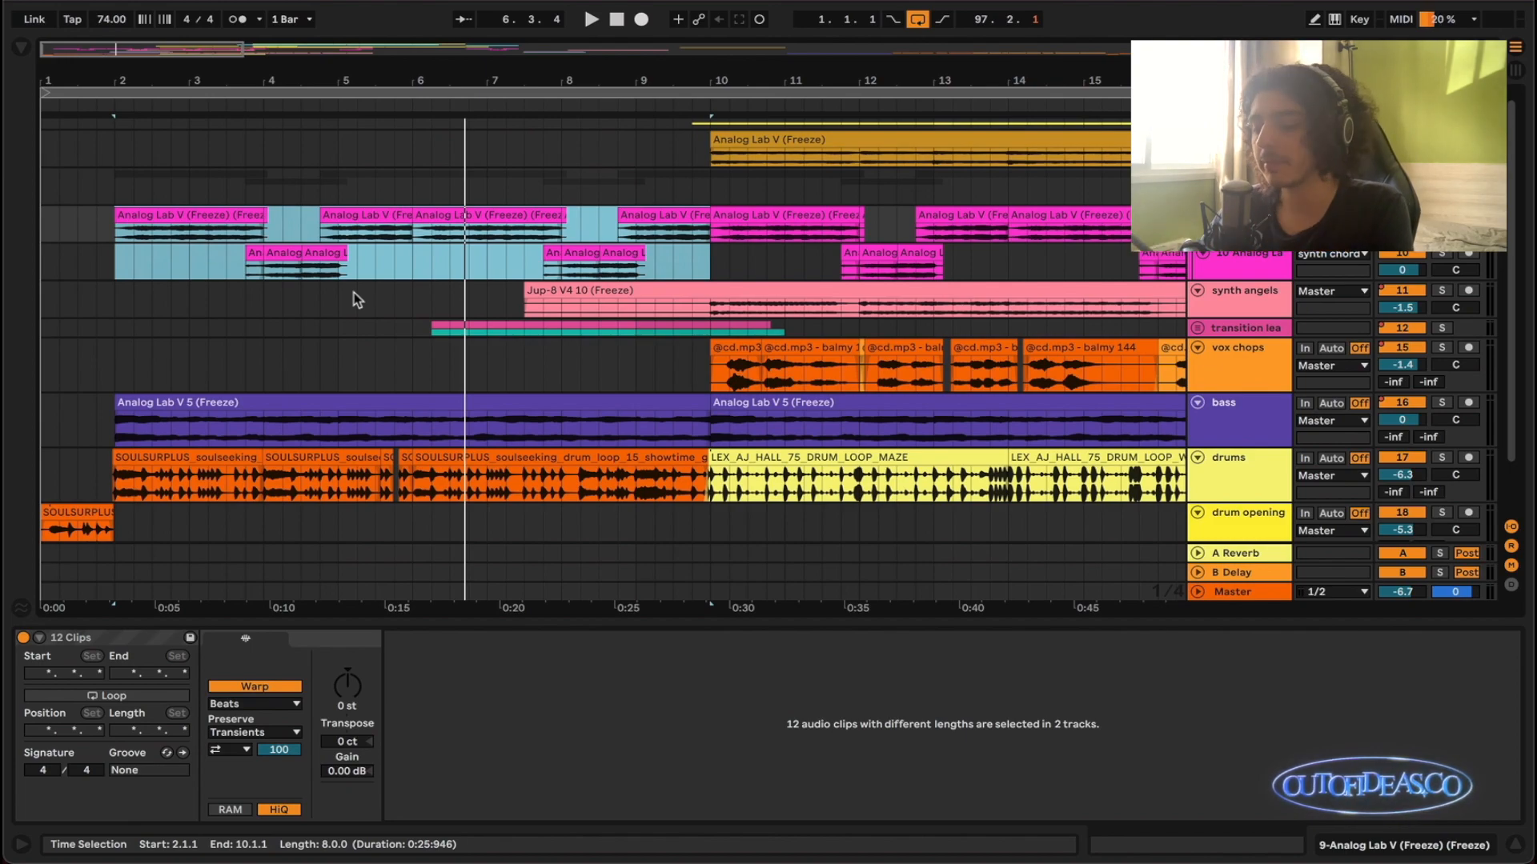
{"action": "scroll", "coordinate": [500, 287], "scroll_direction": "down", "scroll_amount": 3}
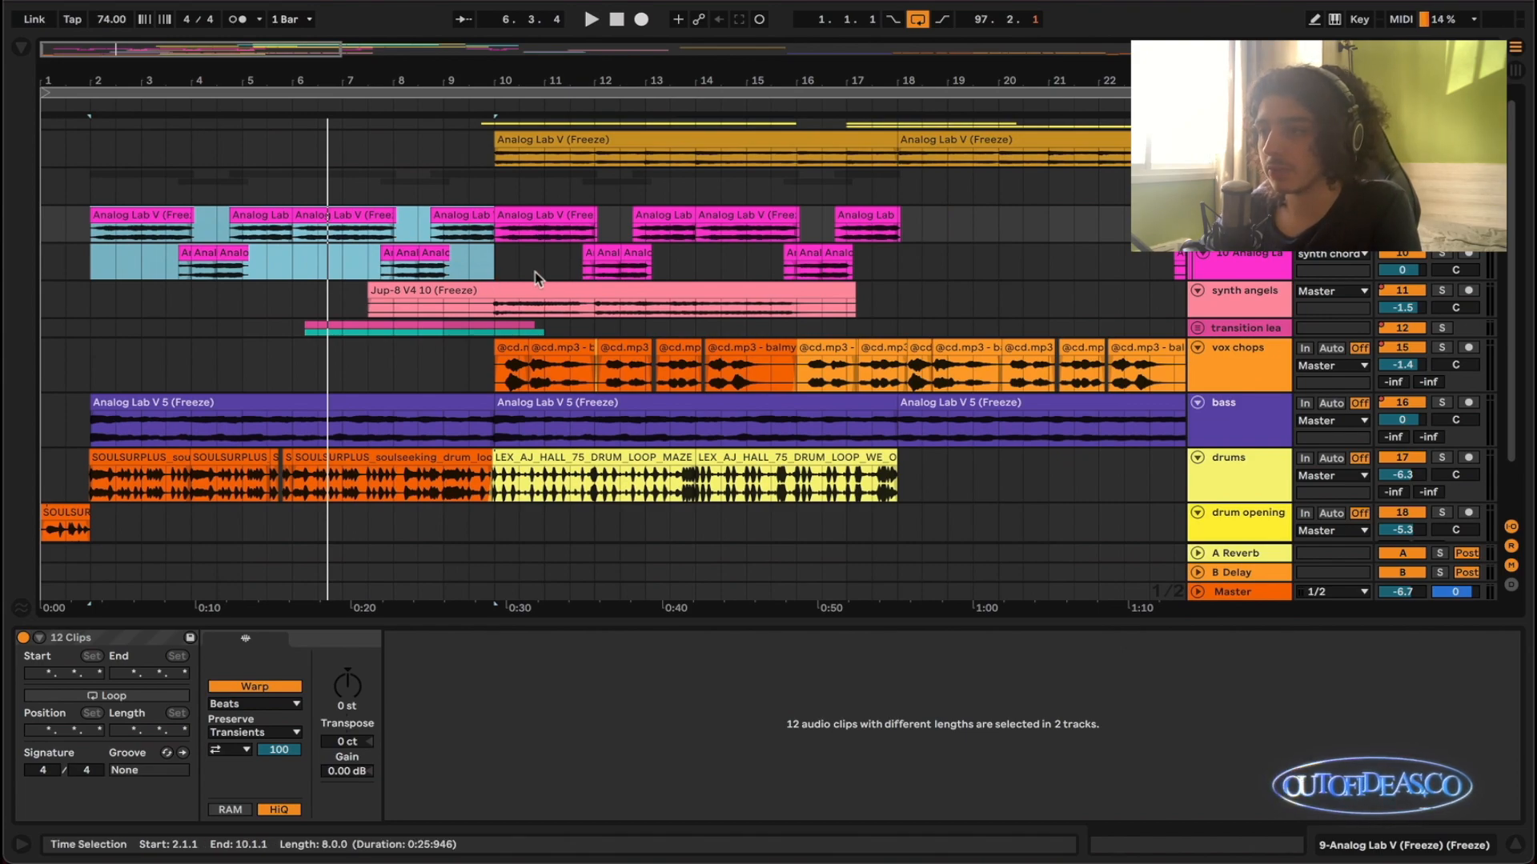
{"action": "scroll", "coordinate": [356, 240], "scroll_direction": "up", "scroll_amount": 2}
{"action": "scroll", "coordinate": [238, 240], "scroll_direction": "up", "scroll_amount": 3}
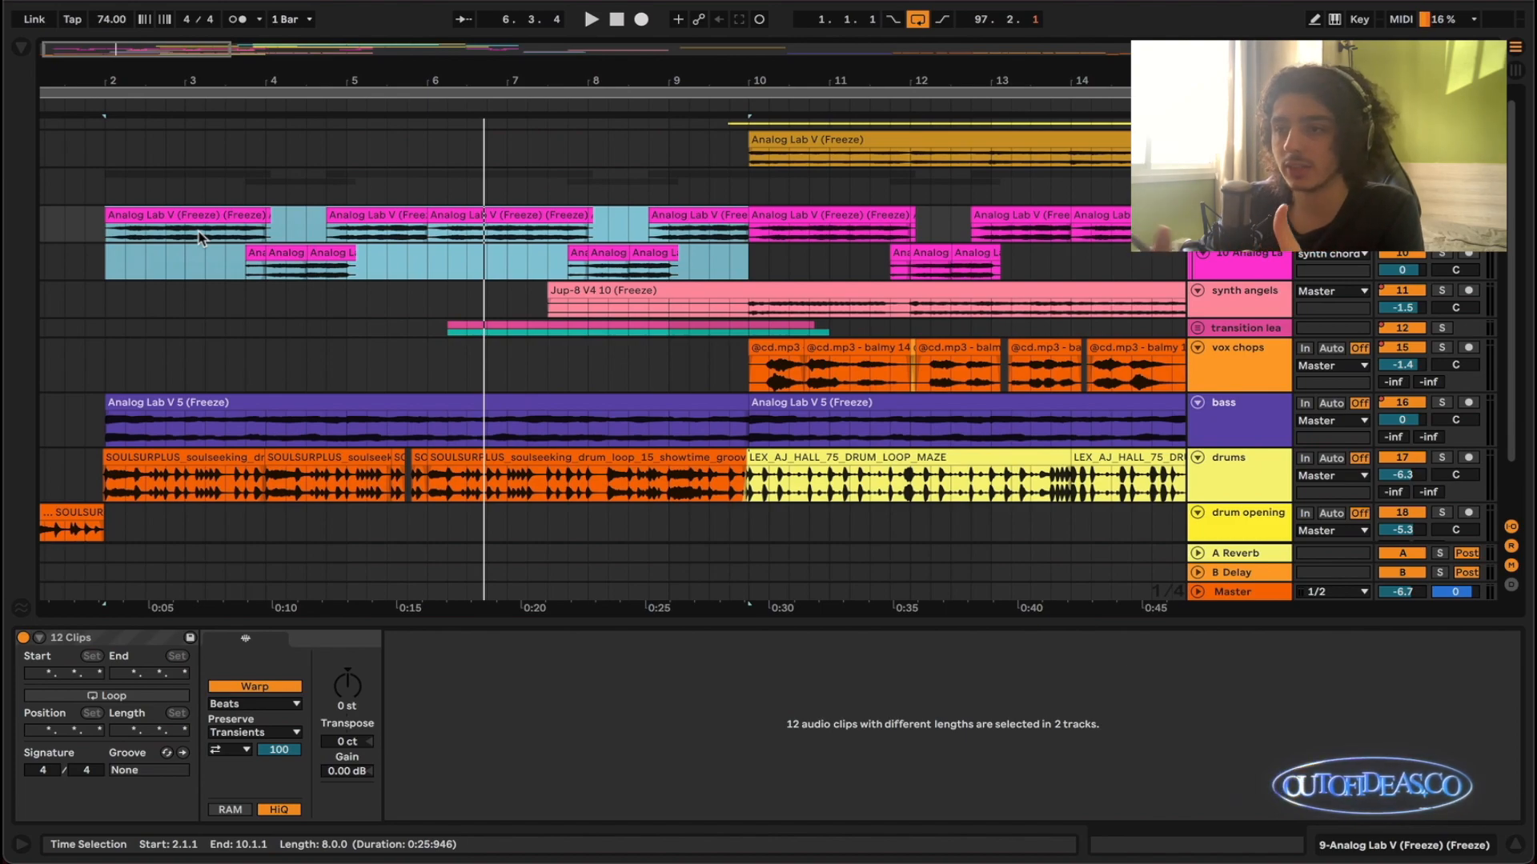
{"action": "key", "text": "z"}
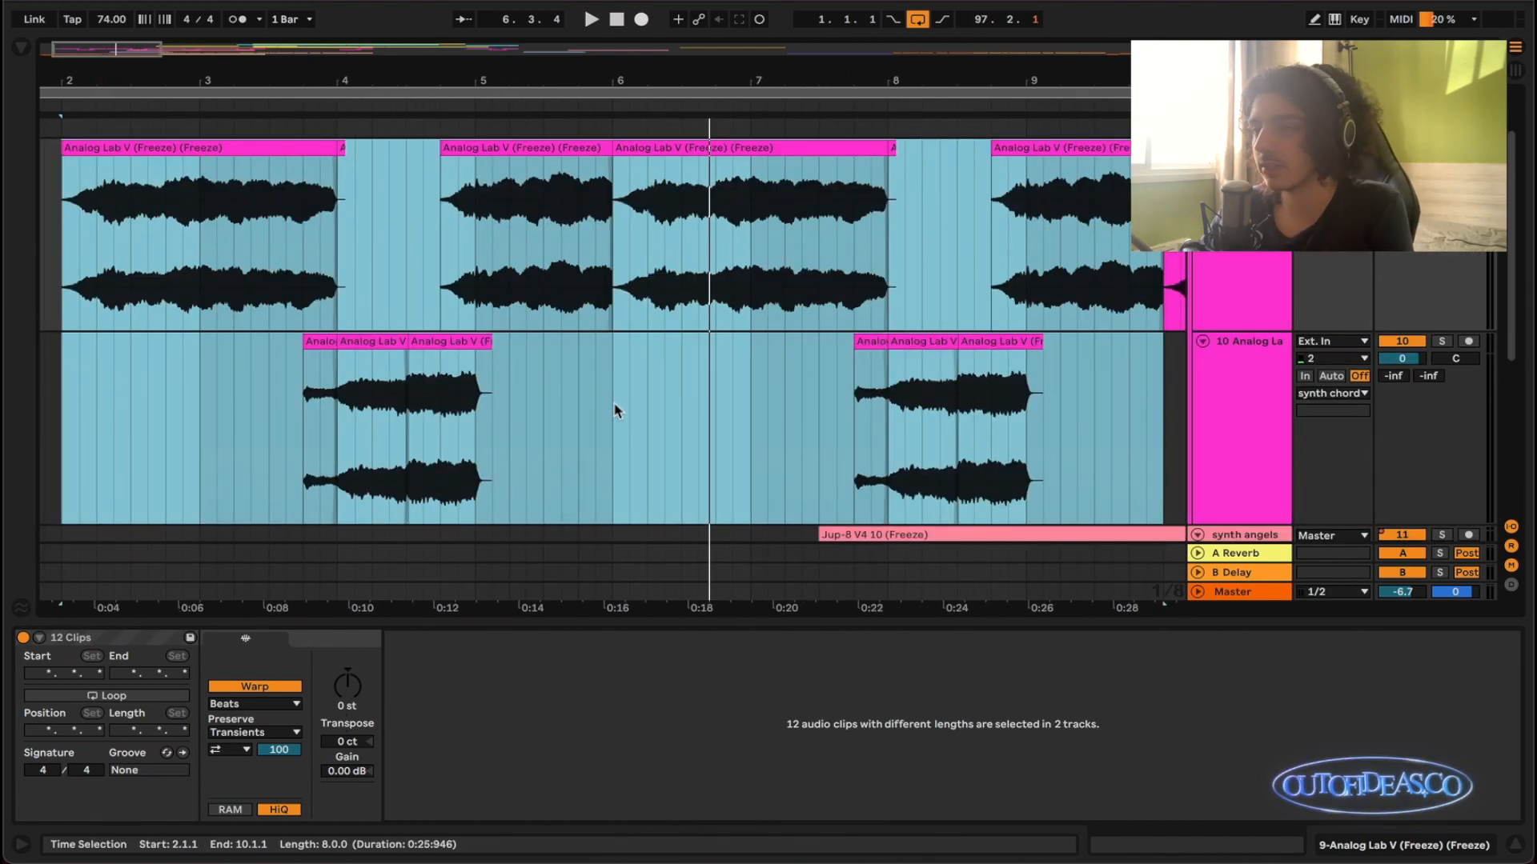
{"action": "key", "text": "x"}
{"action": "key", "text": "minus"}
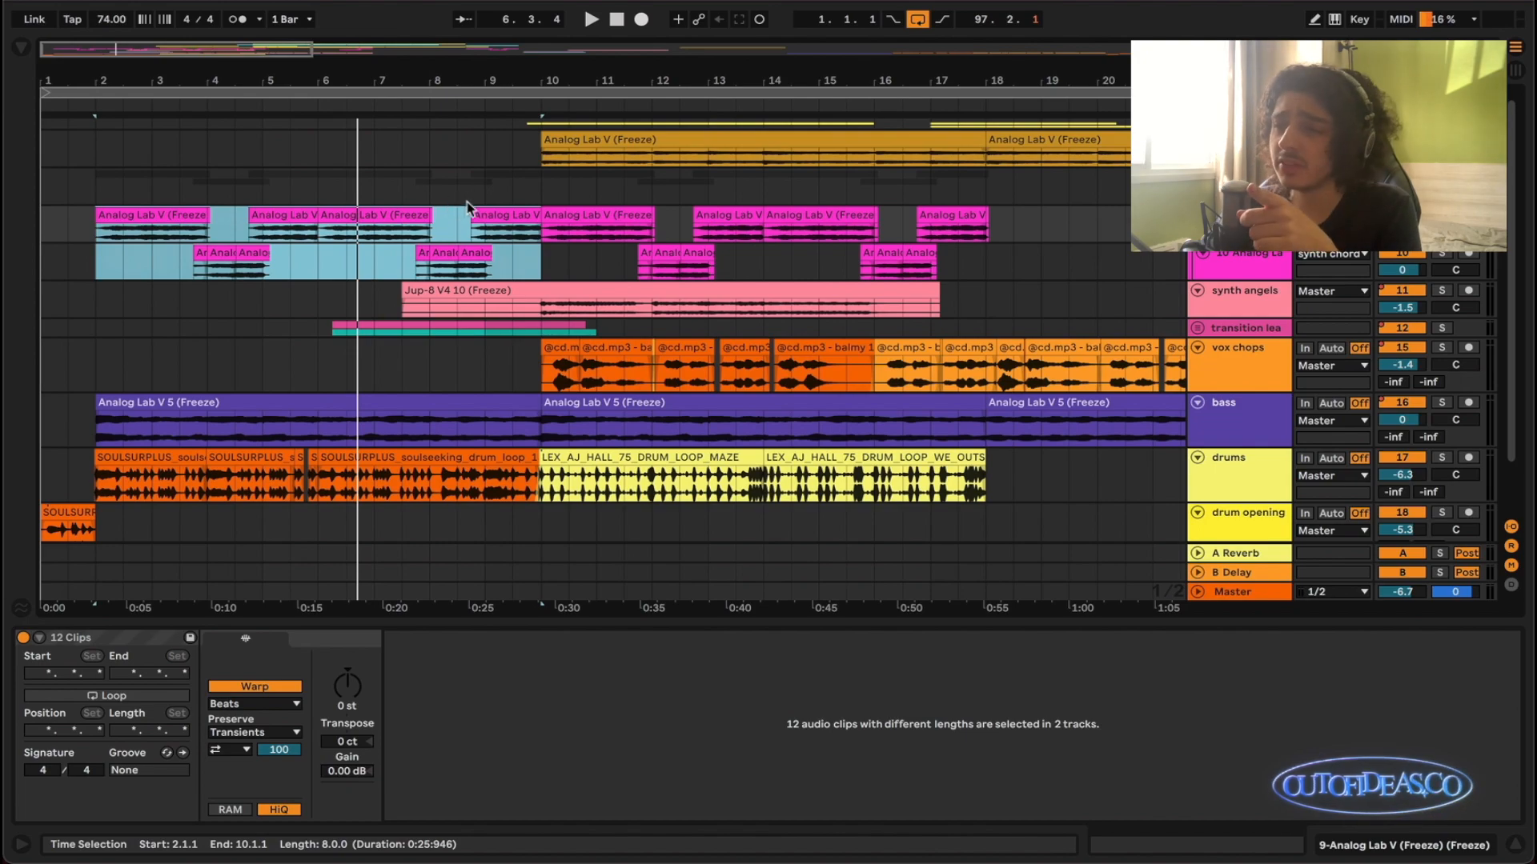
- Solo the bass track and listen to its first Analog Lab V 5 clip from bar 2
{"action": "left_click", "coordinate": [1253, 432]}
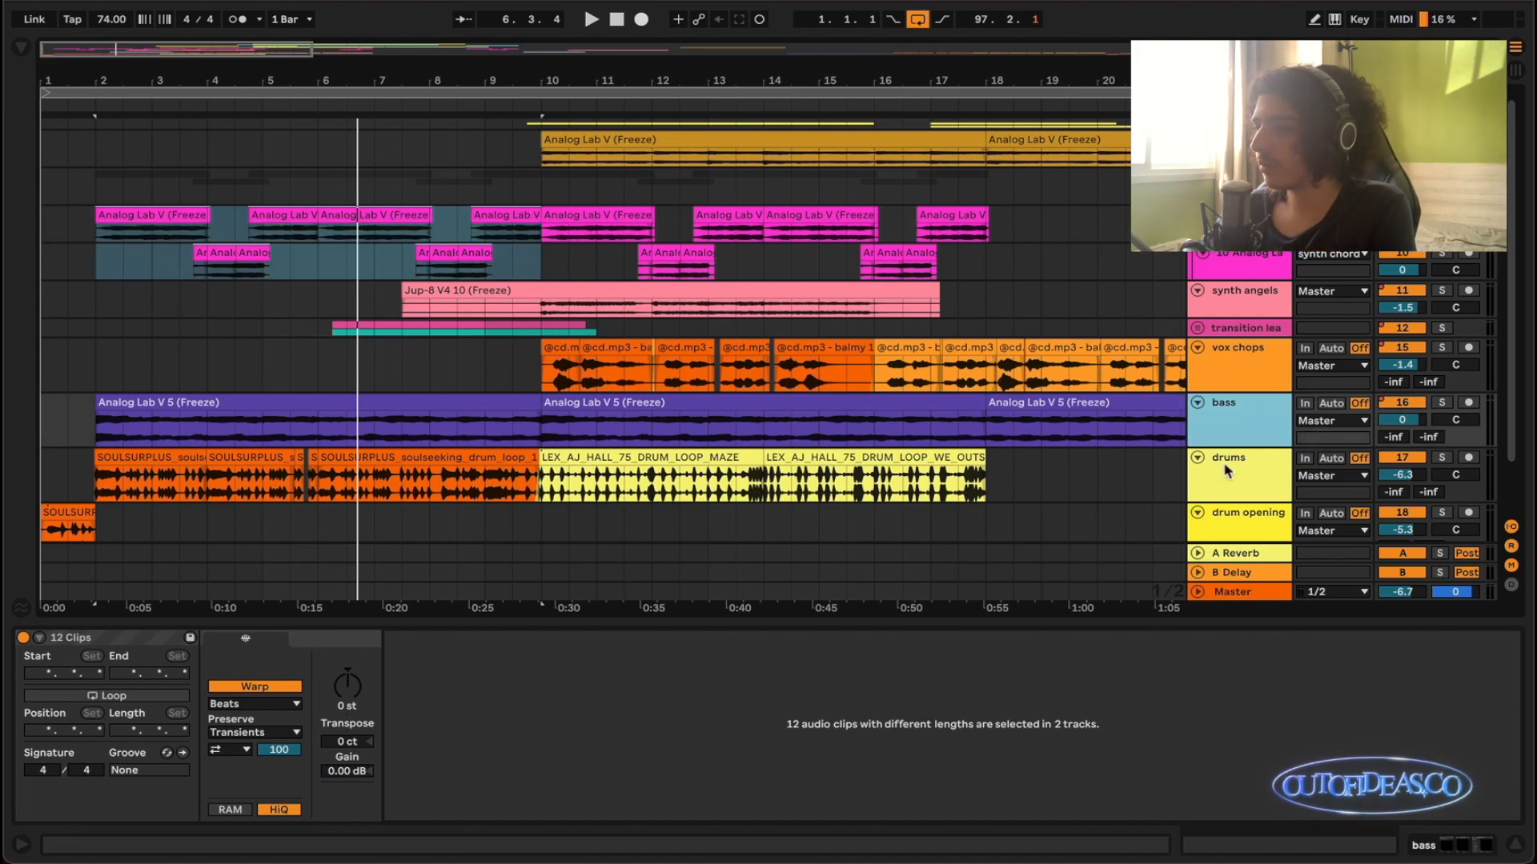
{"action": "left_click", "coordinate": [486, 424]}
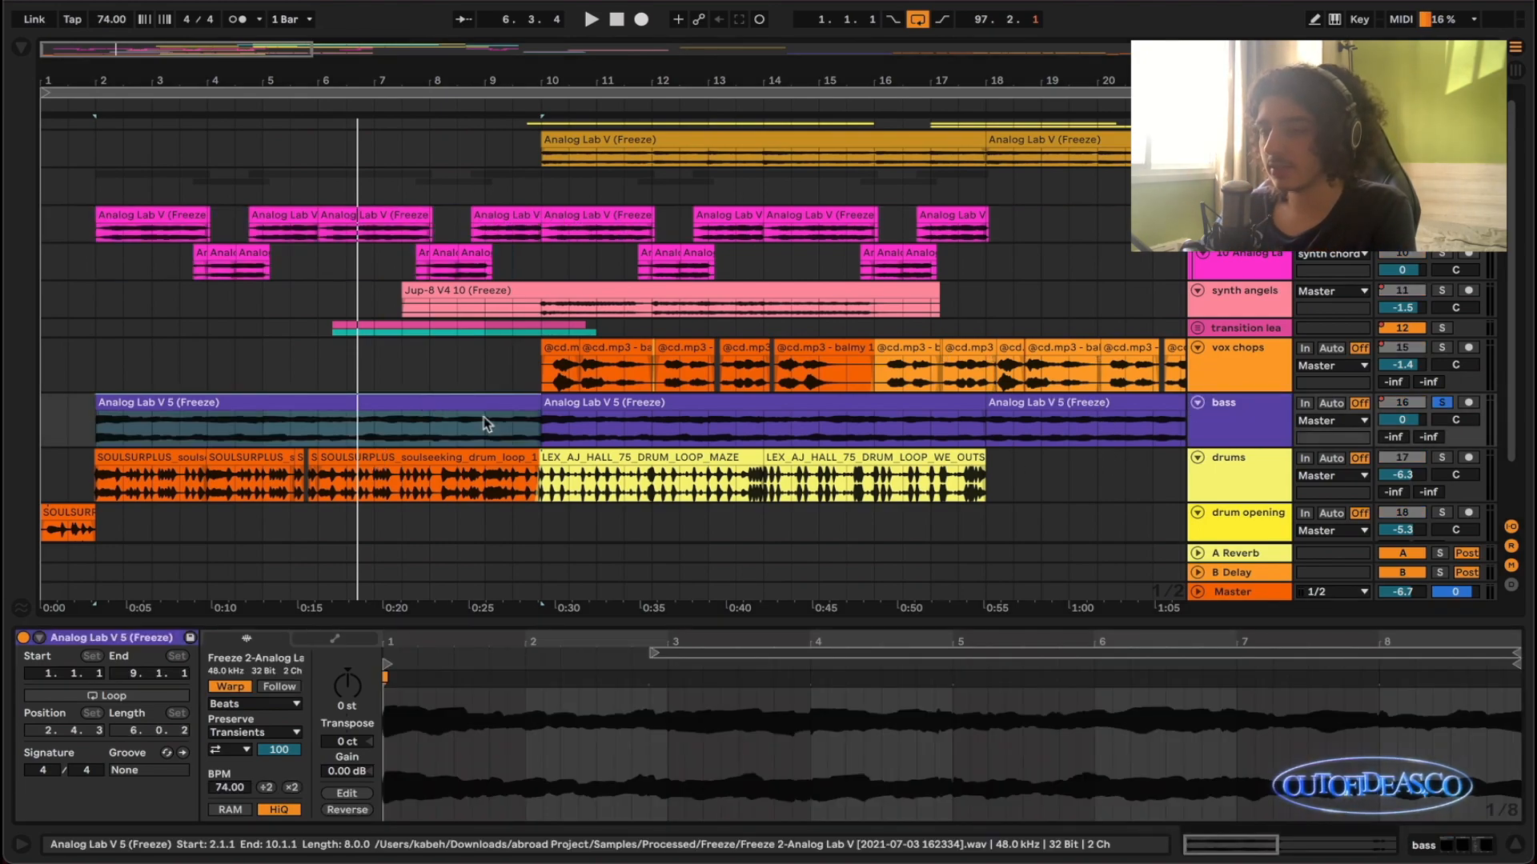
{"action": "left_click", "coordinate": [411, 406]}
{"action": "key", "text": "z"}
{"action": "key", "text": "space"}
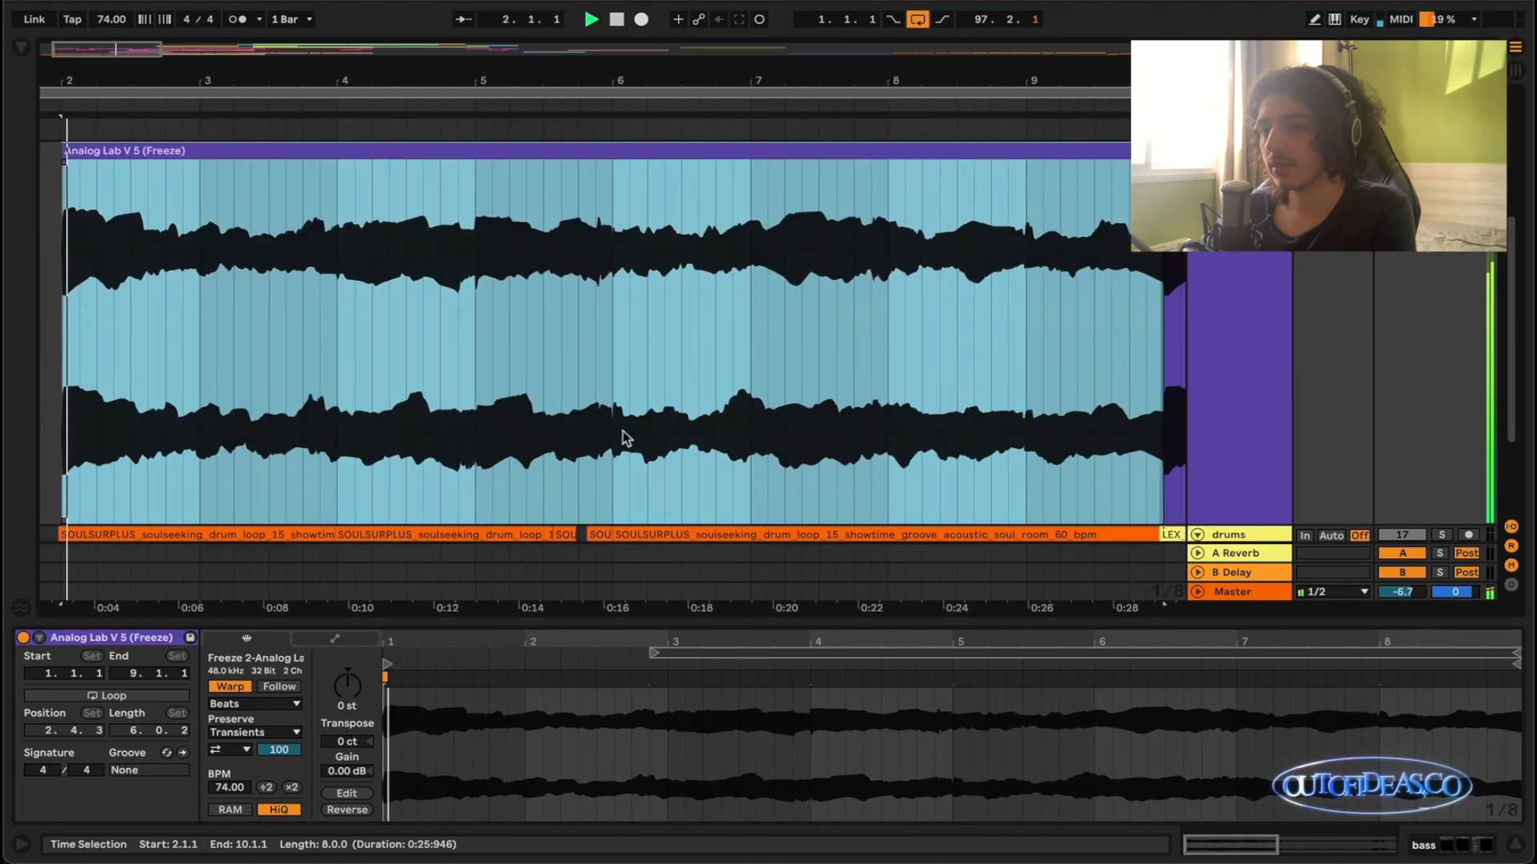
{"action": "key", "text": "minus"}
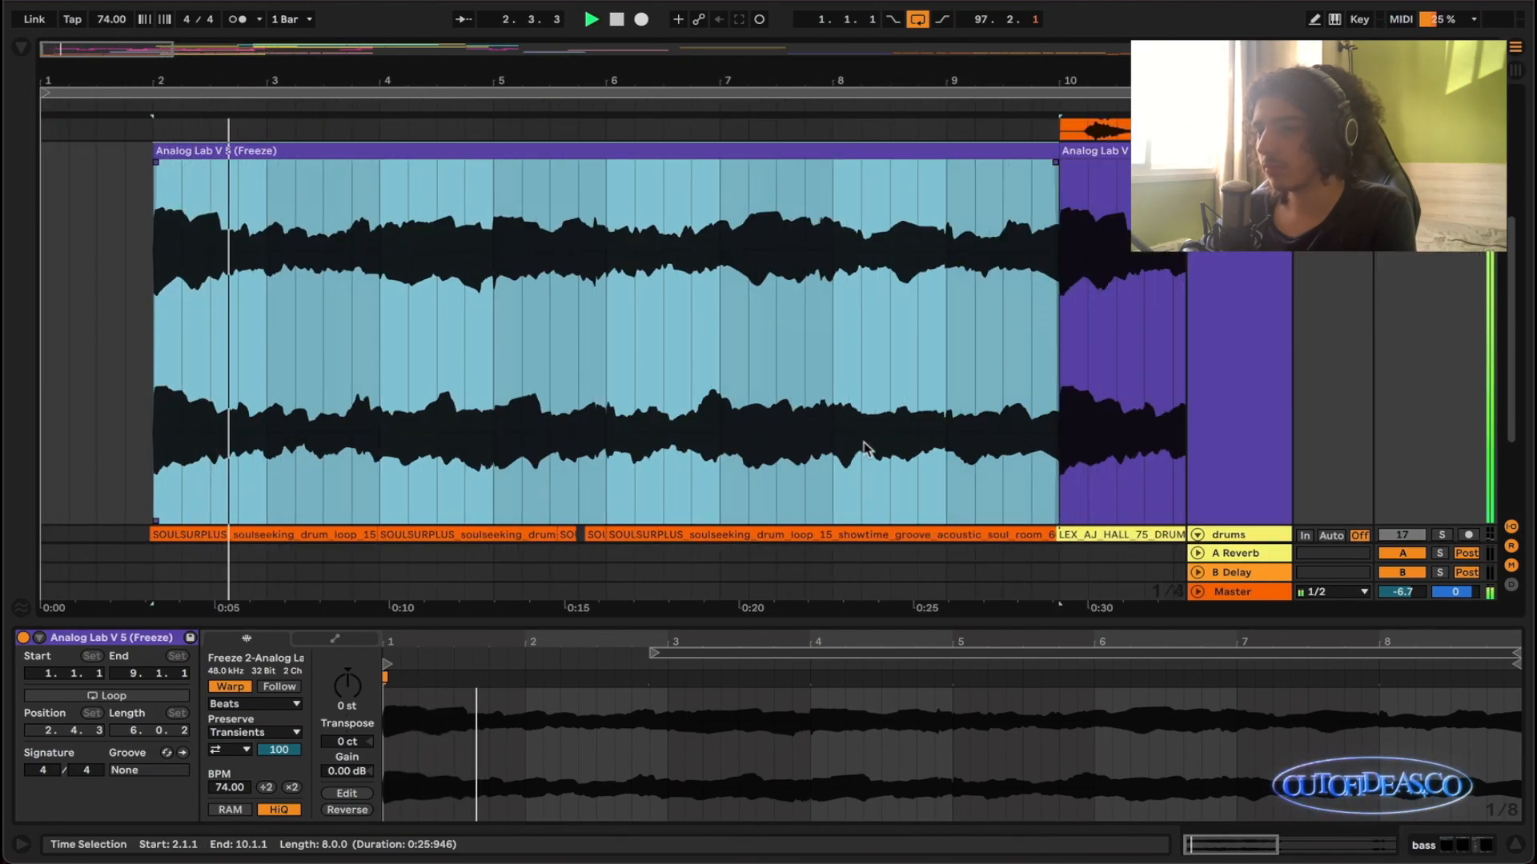
{"action": "key", "text": "plus"}
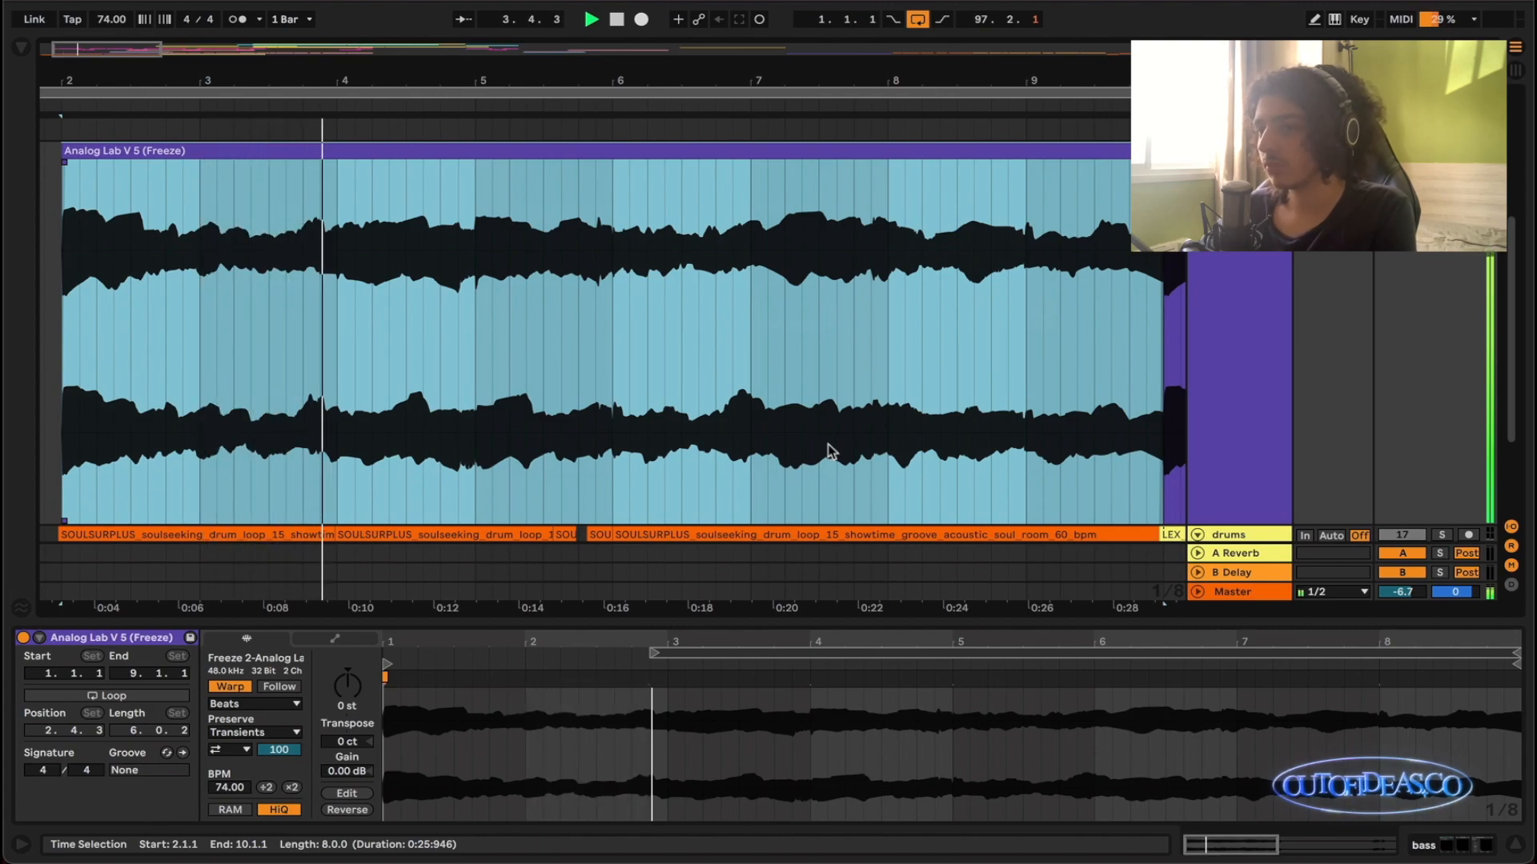
{"action": "key", "text": "x"}
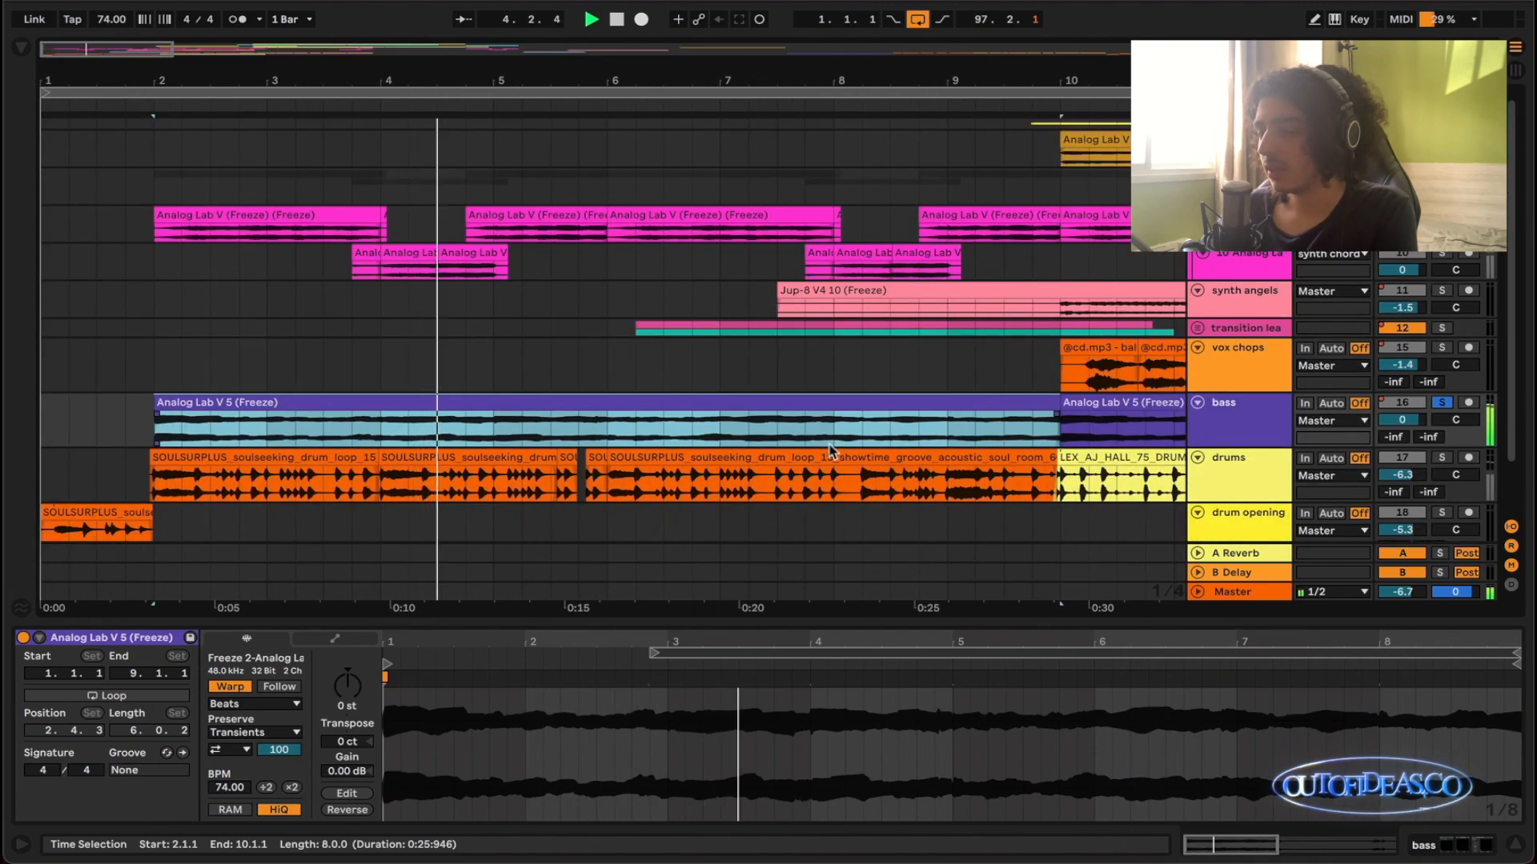
{"action": "key", "text": "space"}
{"action": "scroll", "coordinate": [830, 450], "scroll_direction": "down", "scroll_amount": 2}
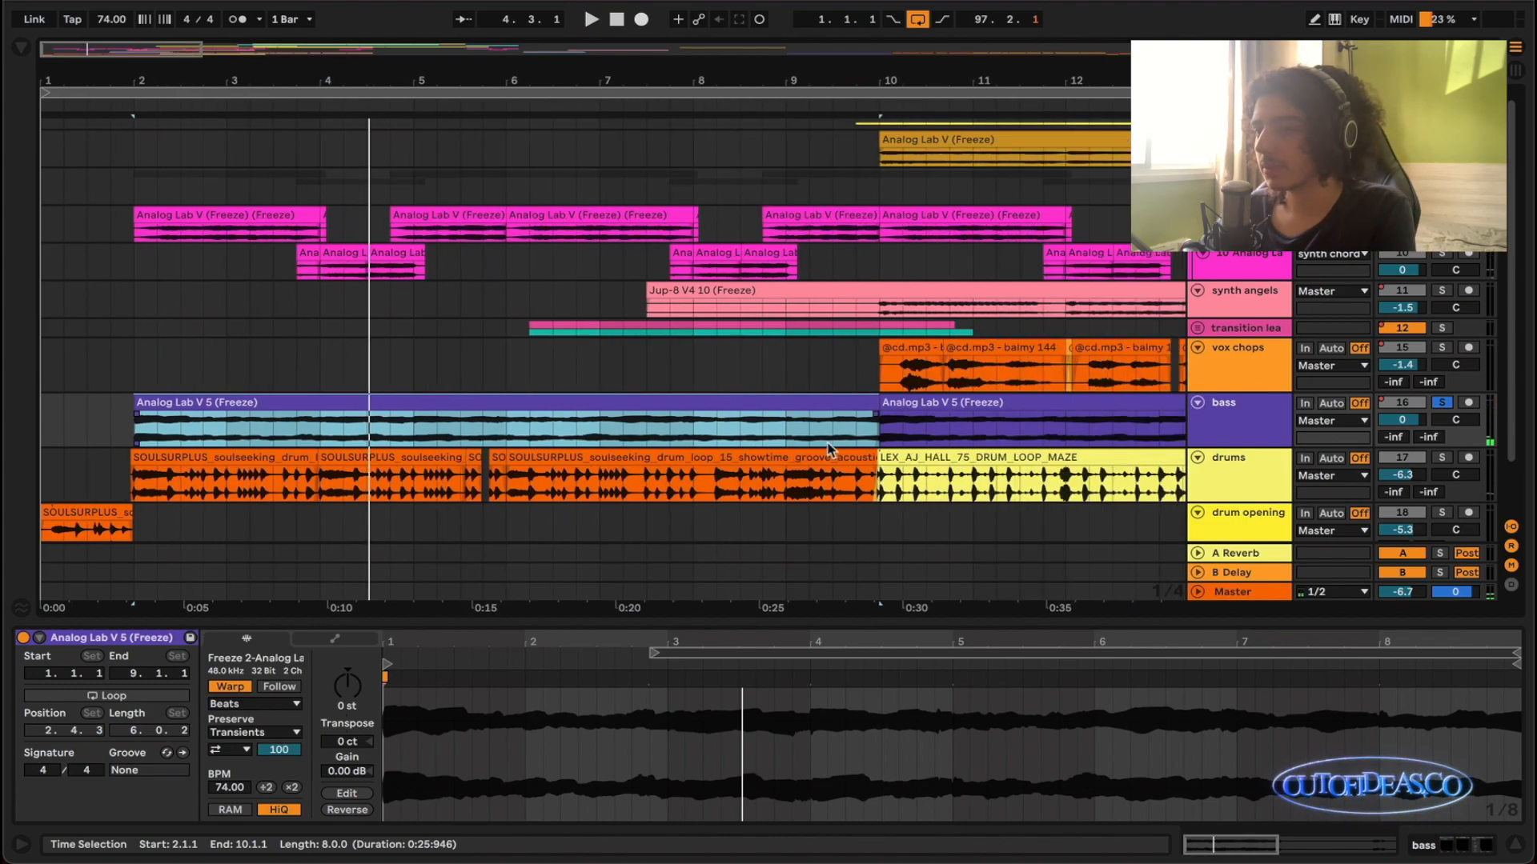
{"action": "scroll", "coordinate": [1079, 251], "scroll_direction": "up", "scroll_amount": 1}
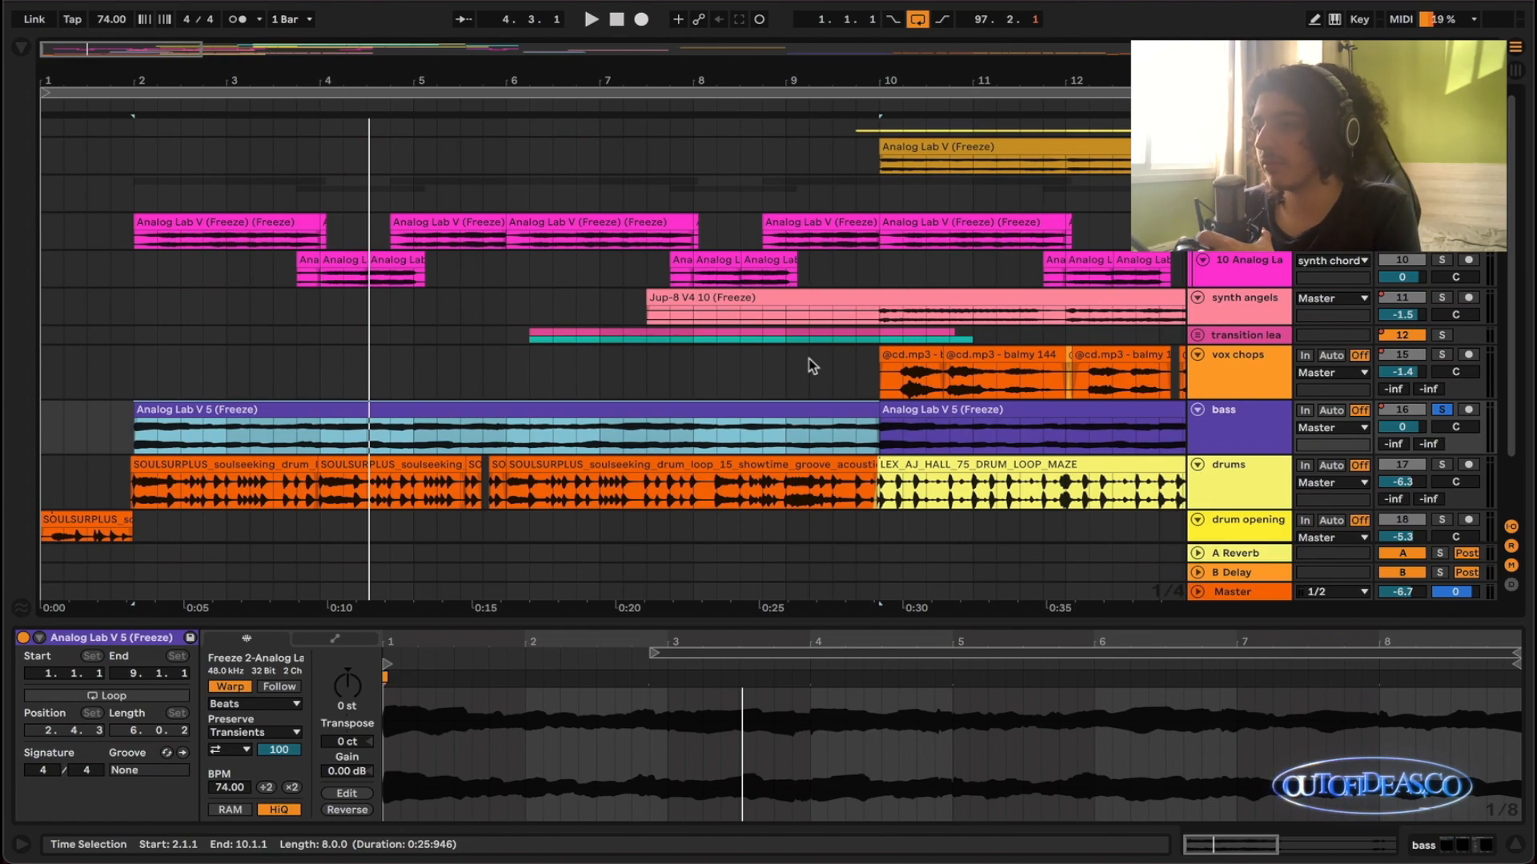
{"action": "scroll", "coordinate": [990, 283], "scroll_direction": "down", "scroll_amount": 4}
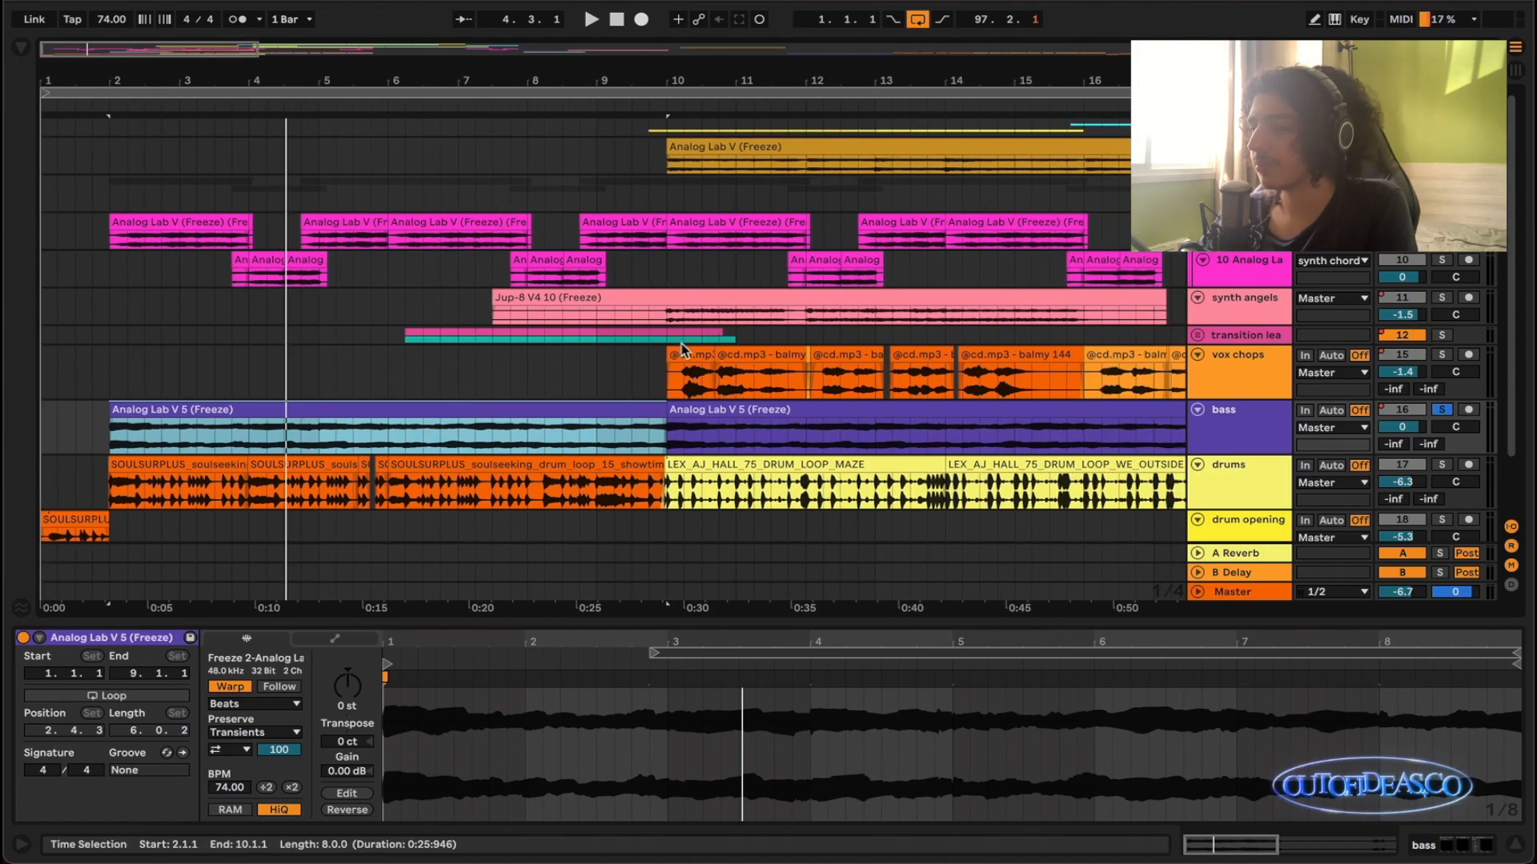
{"action": "scroll", "coordinate": [708, 326], "scroll_direction": "up", "scroll_amount": 1}
{"action": "scroll", "coordinate": [708, 325], "scroll_direction": "right", "scroll_amount": 2}
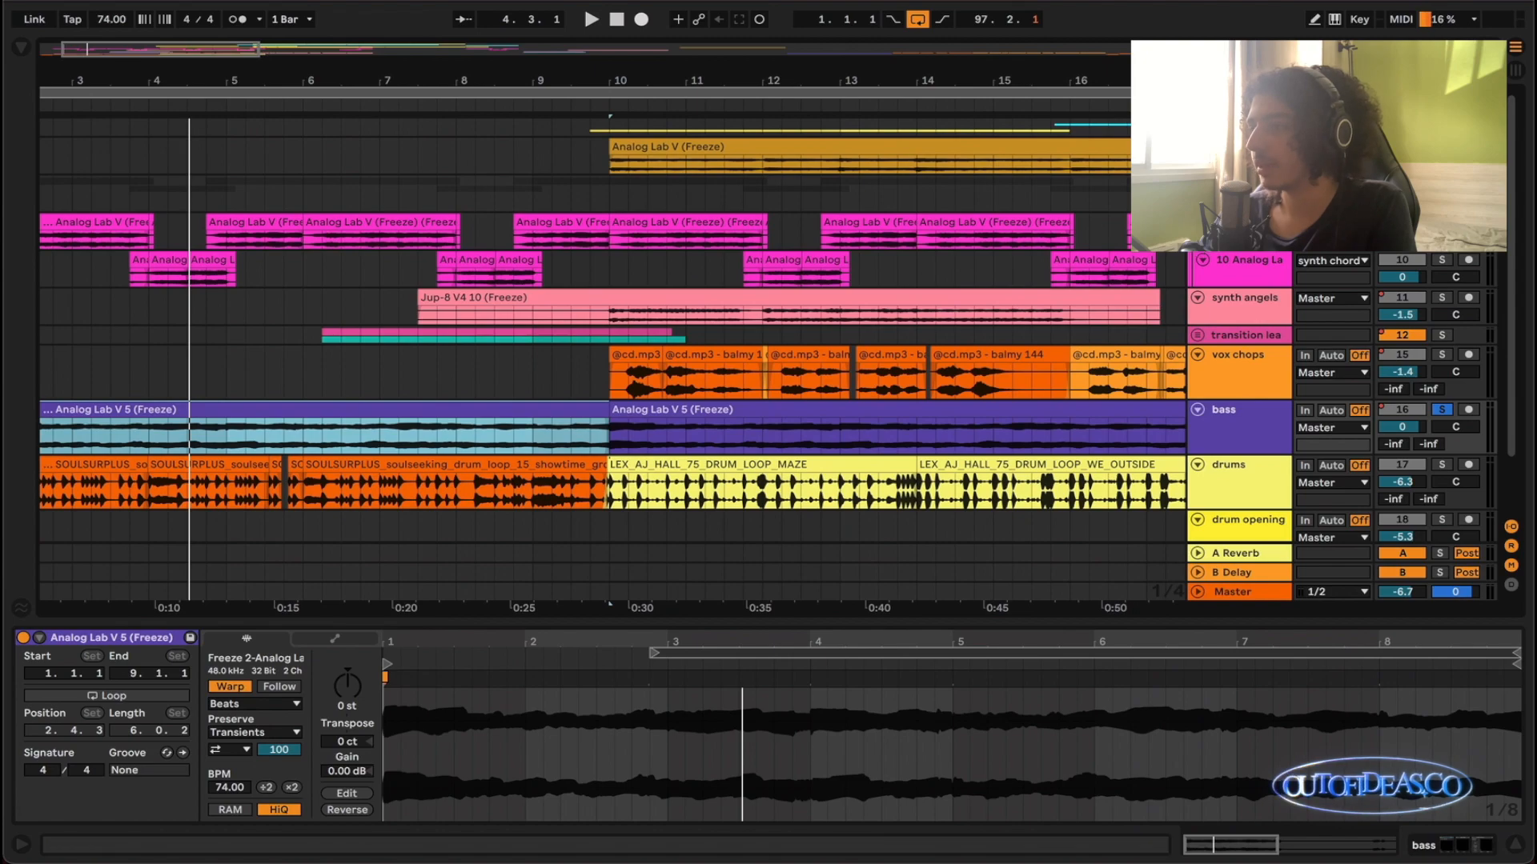
- Solo the jup chords track and listen to its Analog Lab V clip spanning bars 10 to 18
{"action": "scroll", "coordinate": [661, 363], "scroll_direction": "right", "scroll_amount": 1}
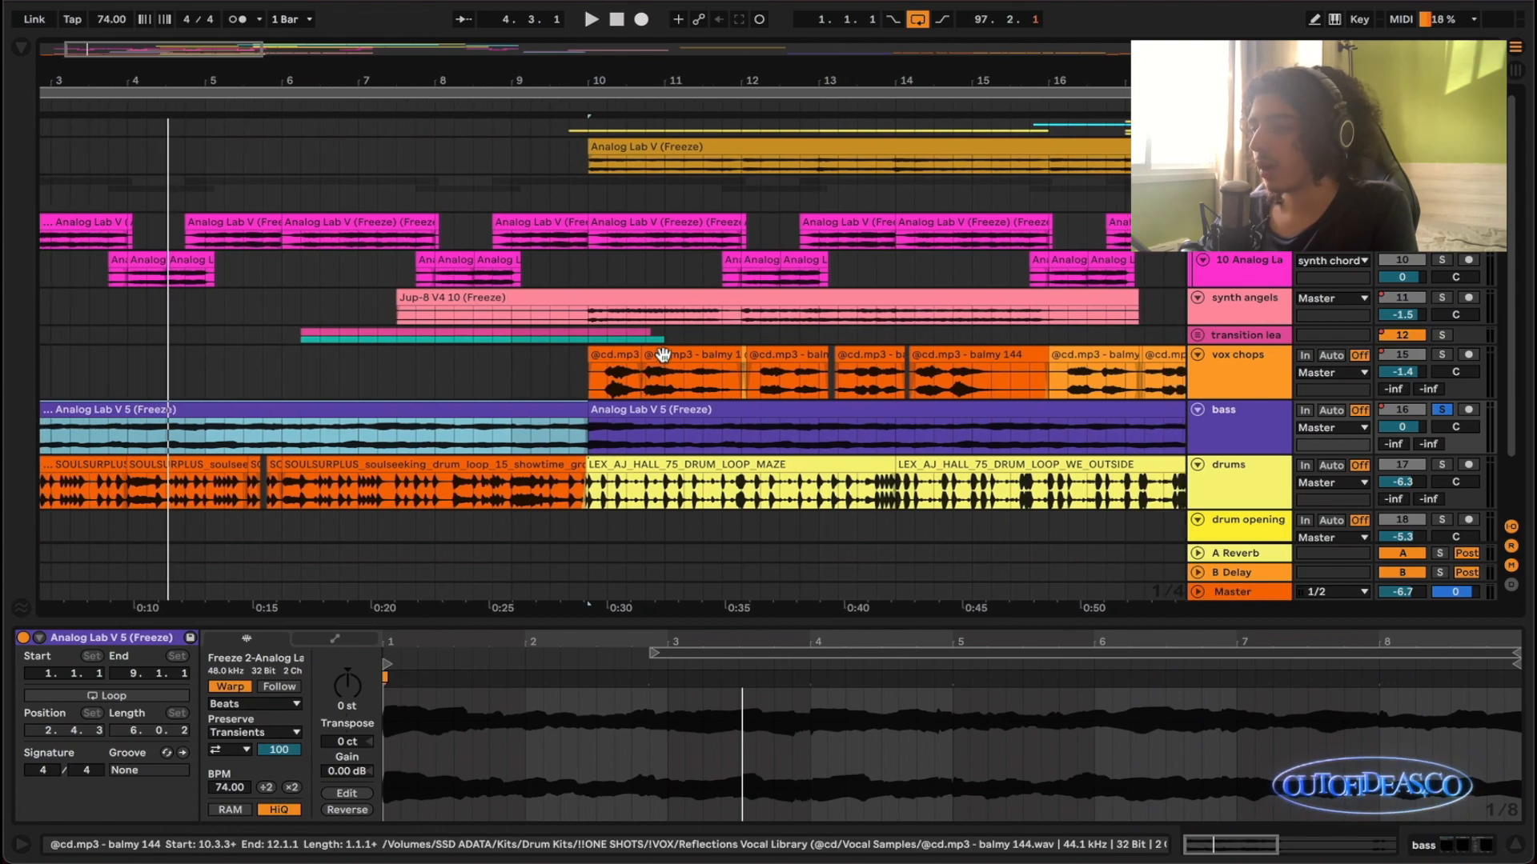
{"action": "scroll", "coordinate": [661, 355], "scroll_direction": "down", "scroll_amount": 1}
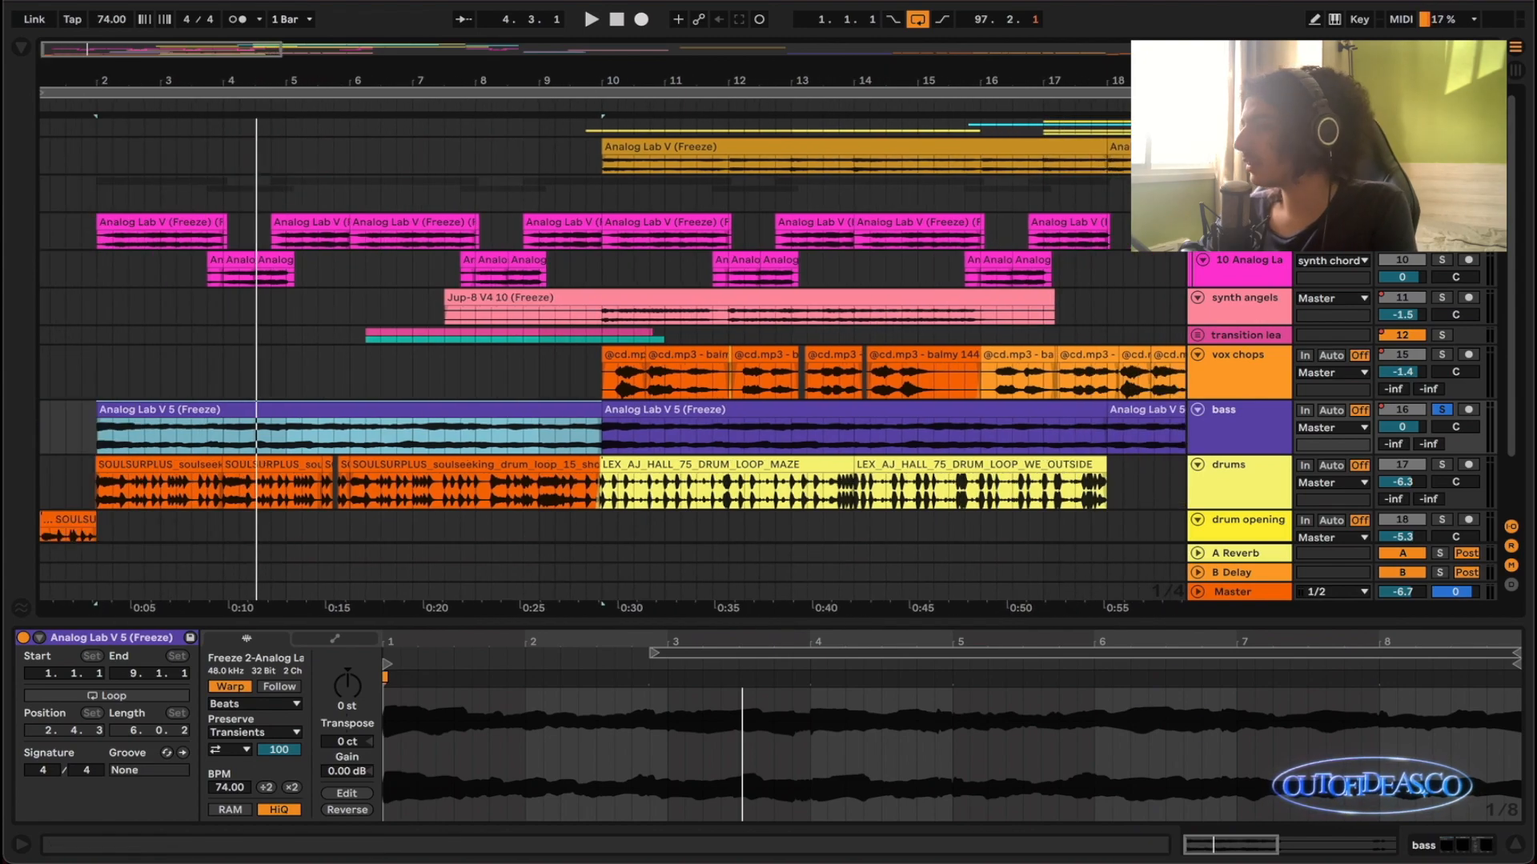
{"action": "scroll", "coordinate": [761, 272], "scroll_direction": "up", "scroll_amount": 2}
{"action": "scroll", "coordinate": [756, 276], "scroll_direction": "down", "scroll_amount": 1}
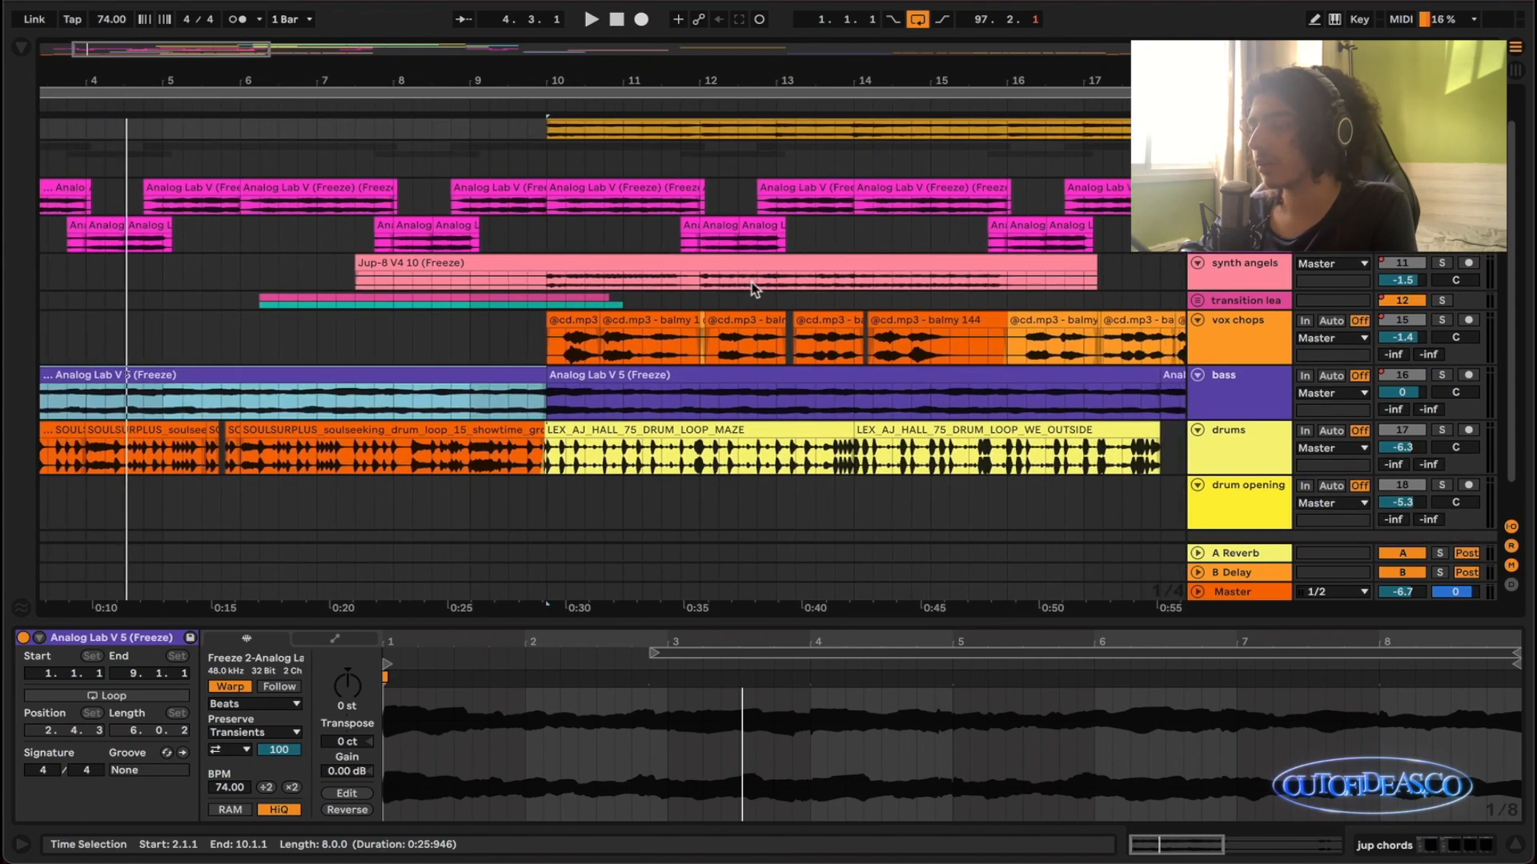
{"action": "scroll", "coordinate": [752, 289], "scroll_direction": "up", "scroll_amount": 1}
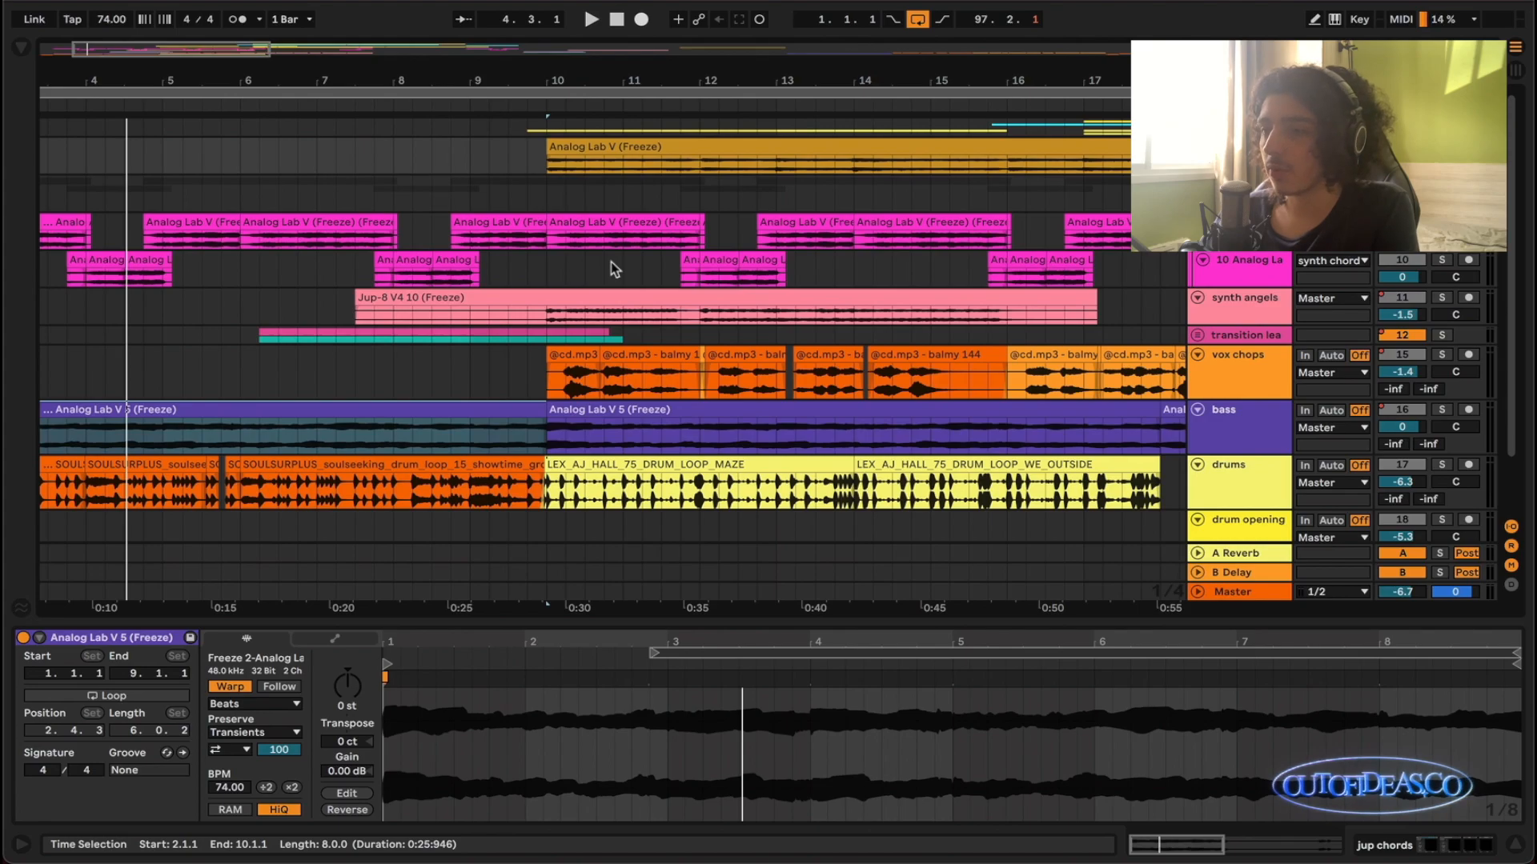
{"action": "scroll", "coordinate": [704, 256], "scroll_direction": "down", "scroll_amount": 1}
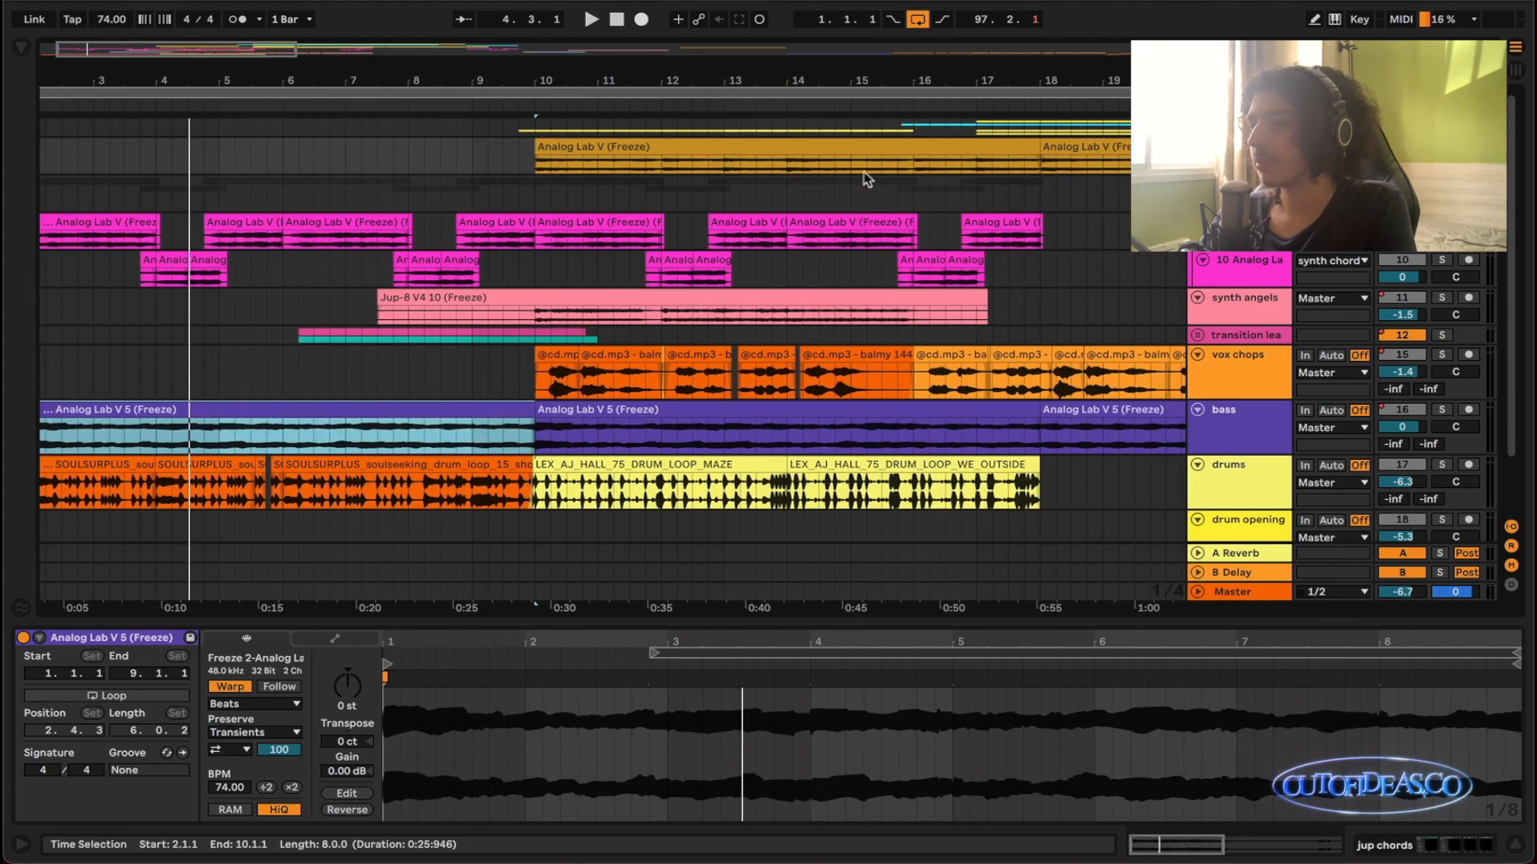
{"action": "left_click", "coordinate": [896, 146]}
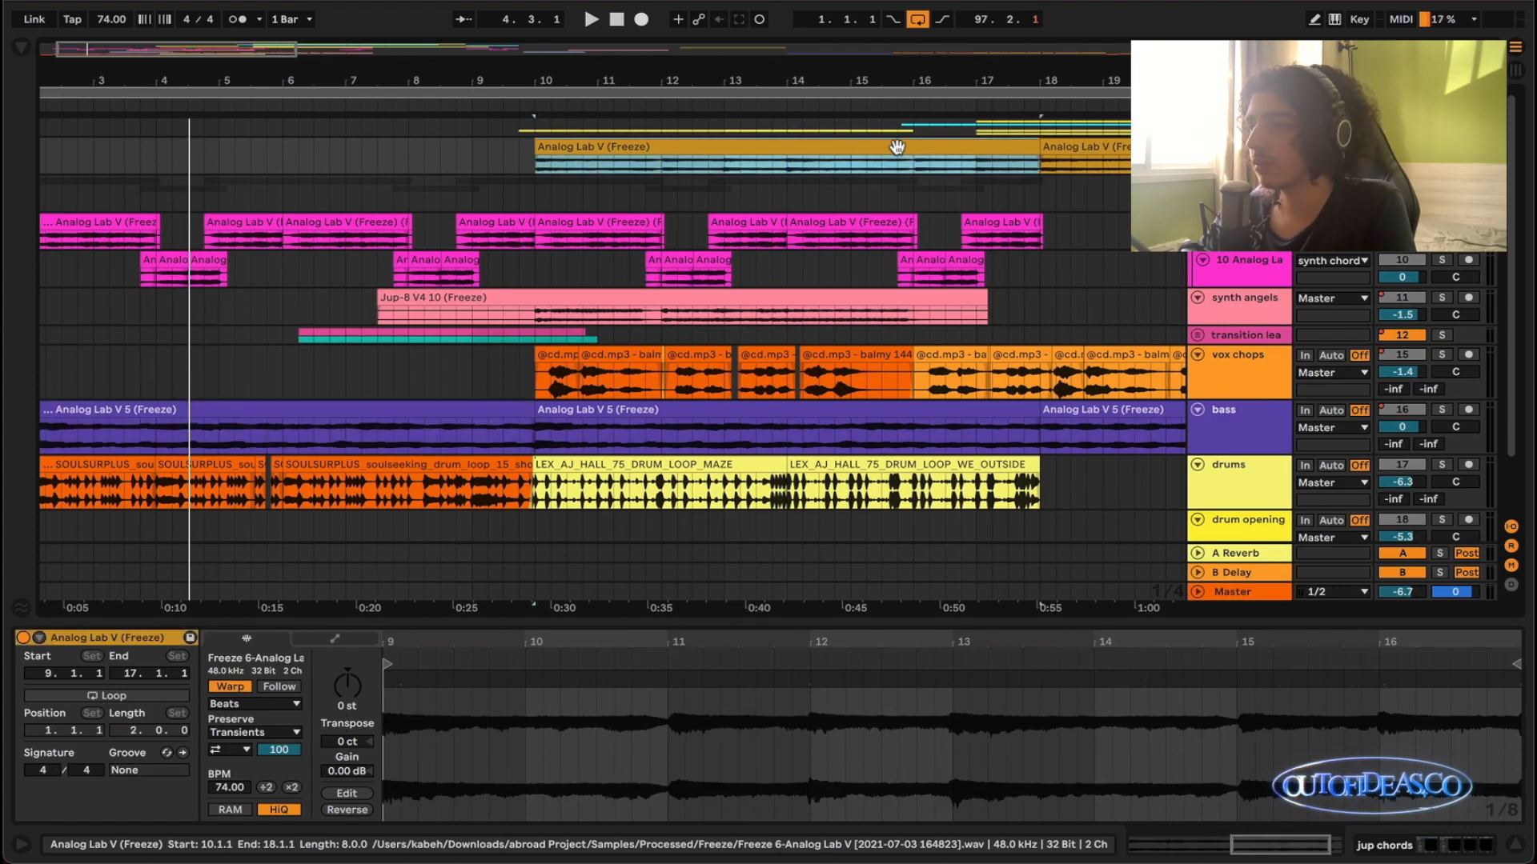
{"action": "key", "text": "z"}
{"action": "key", "text": "space"}
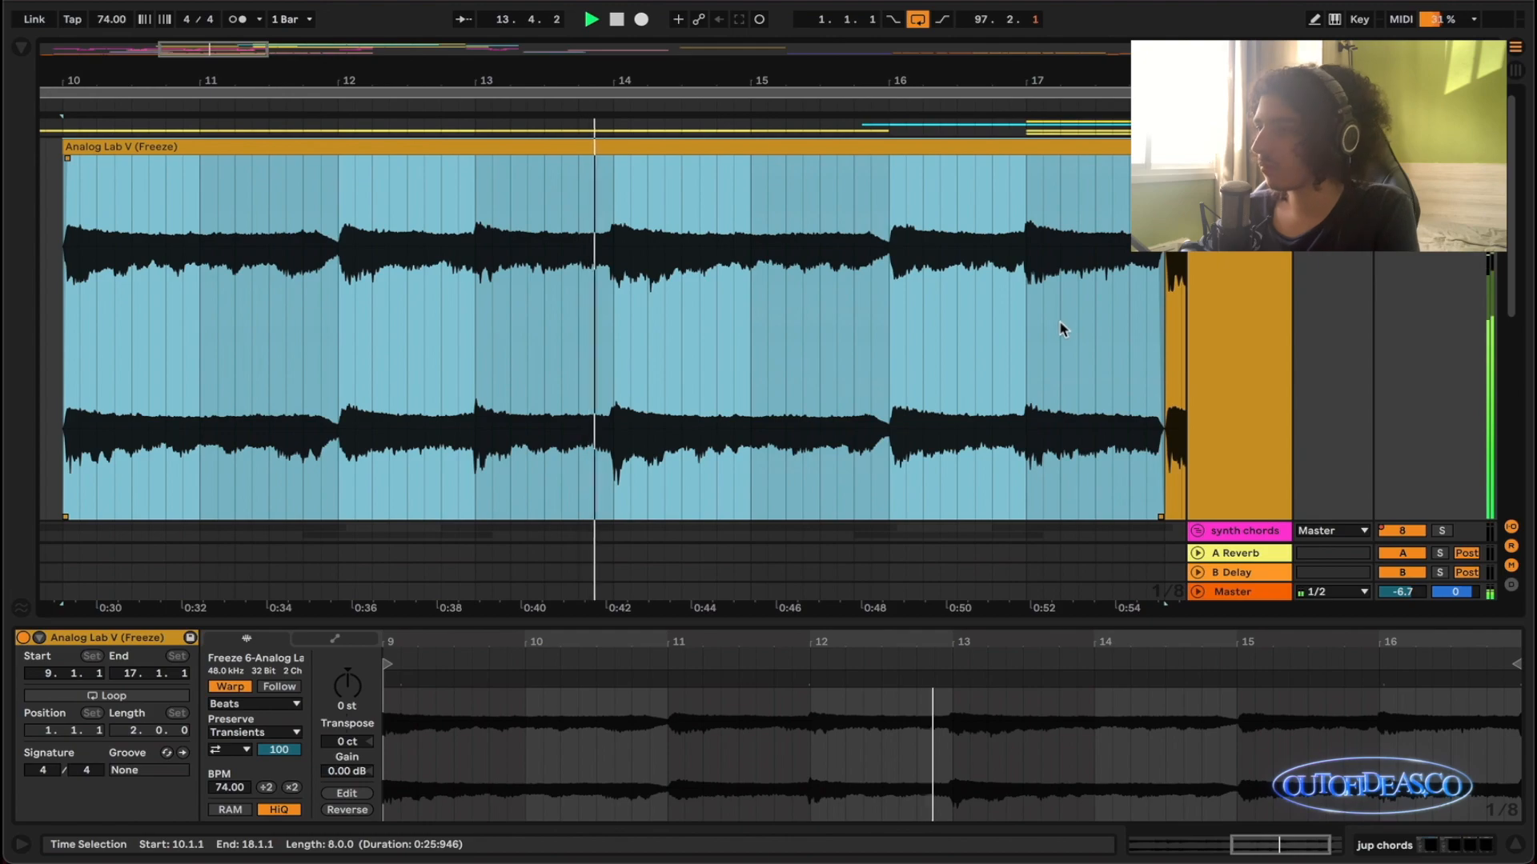
{"action": "key", "text": "space"}
{"action": "key", "text": "x"}
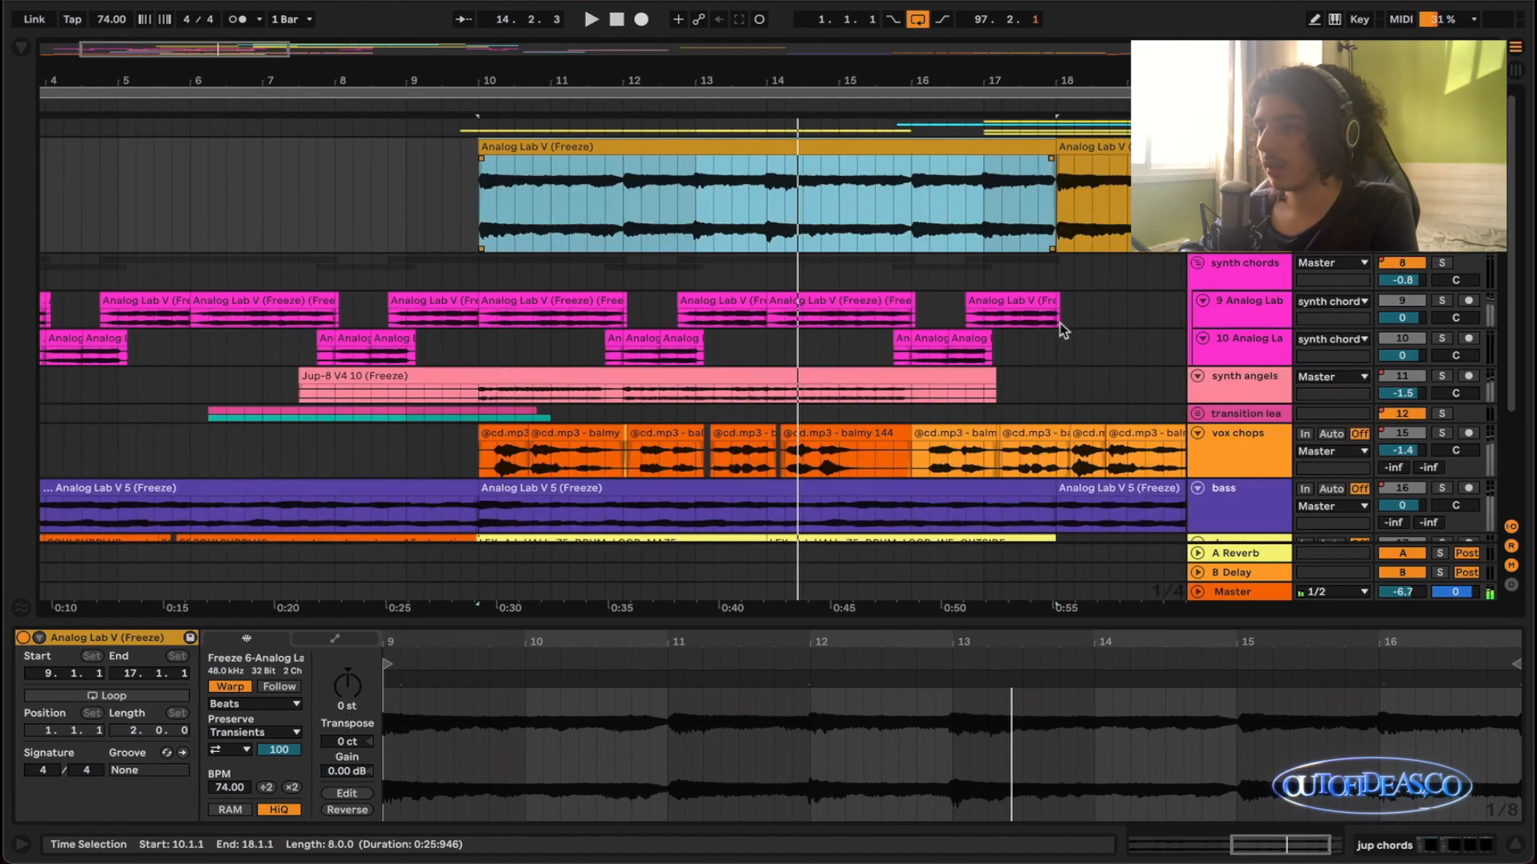
- Replay the start of the jup chords clip from bar 10 and turn the track's solo off
{"action": "scroll", "coordinate": [1101, 265], "scroll_direction": "right", "scroll_amount": 2}
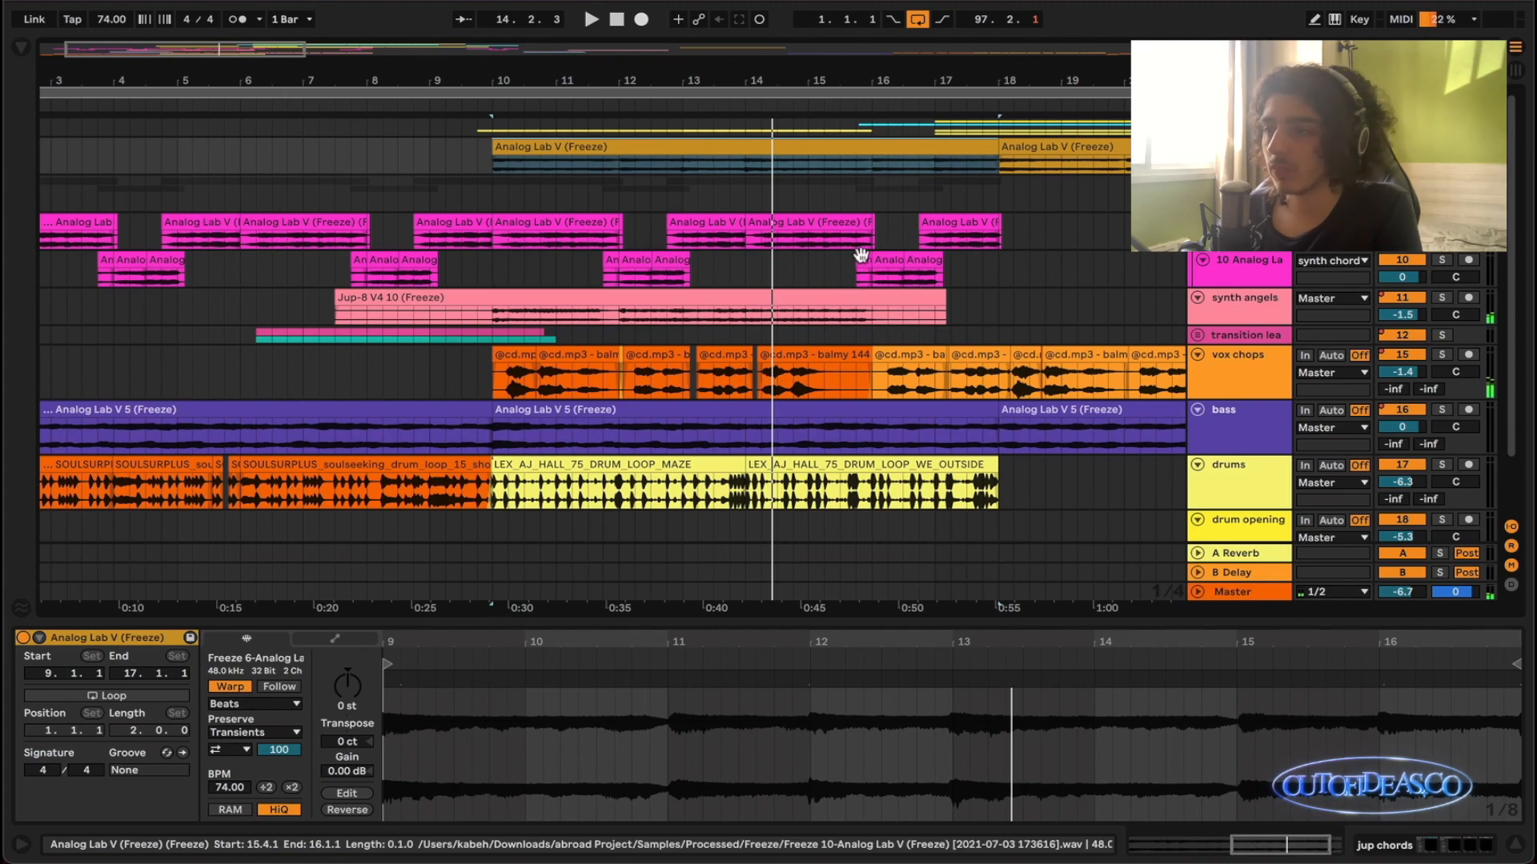
{"action": "left_click", "coordinate": [929, 152]}
{"action": "key", "text": "z"}
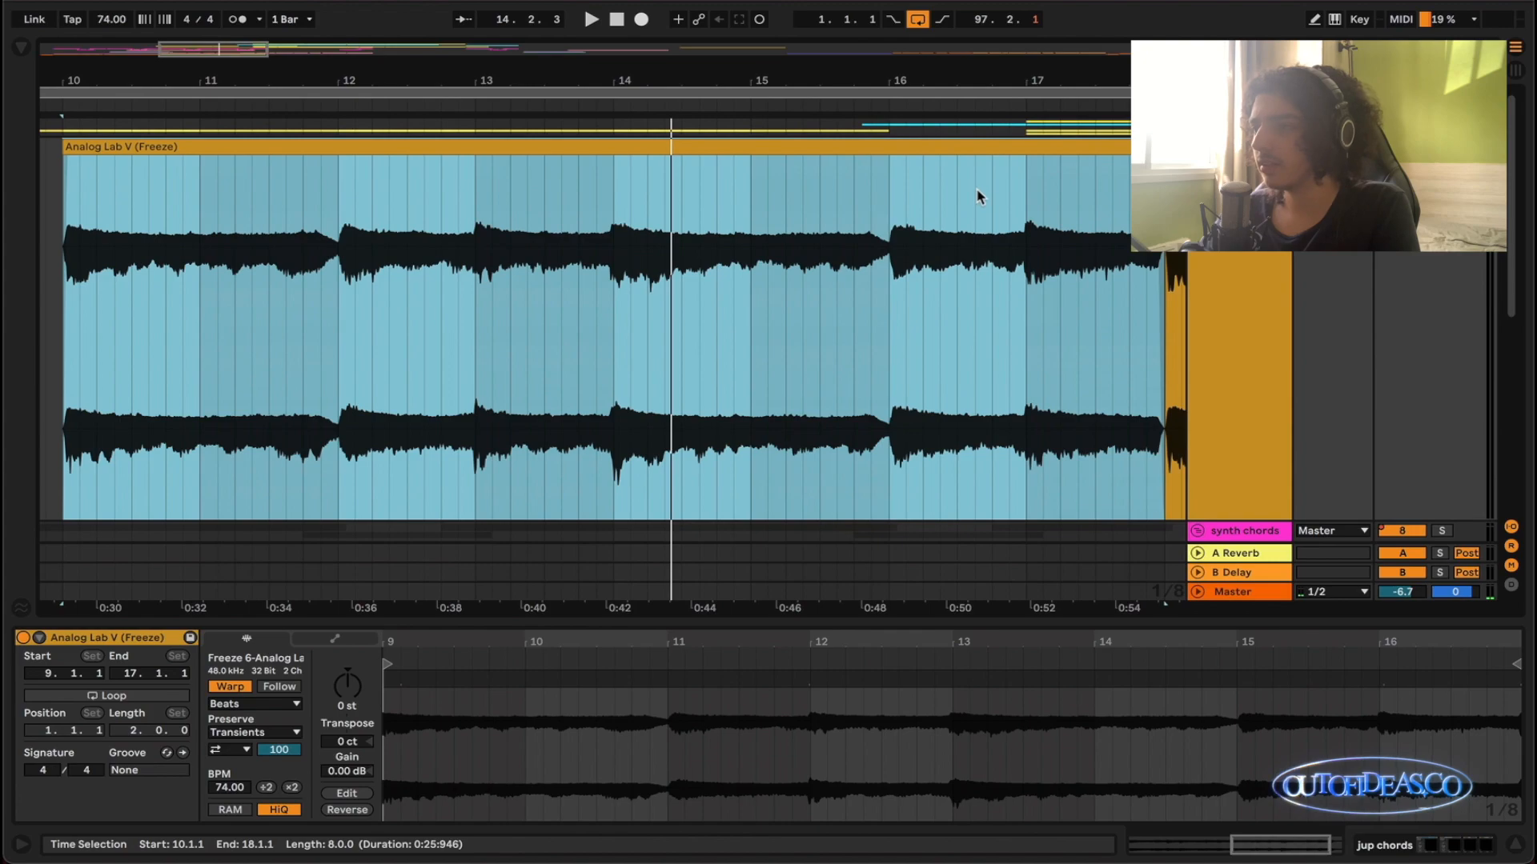
{"action": "key", "text": "space"}
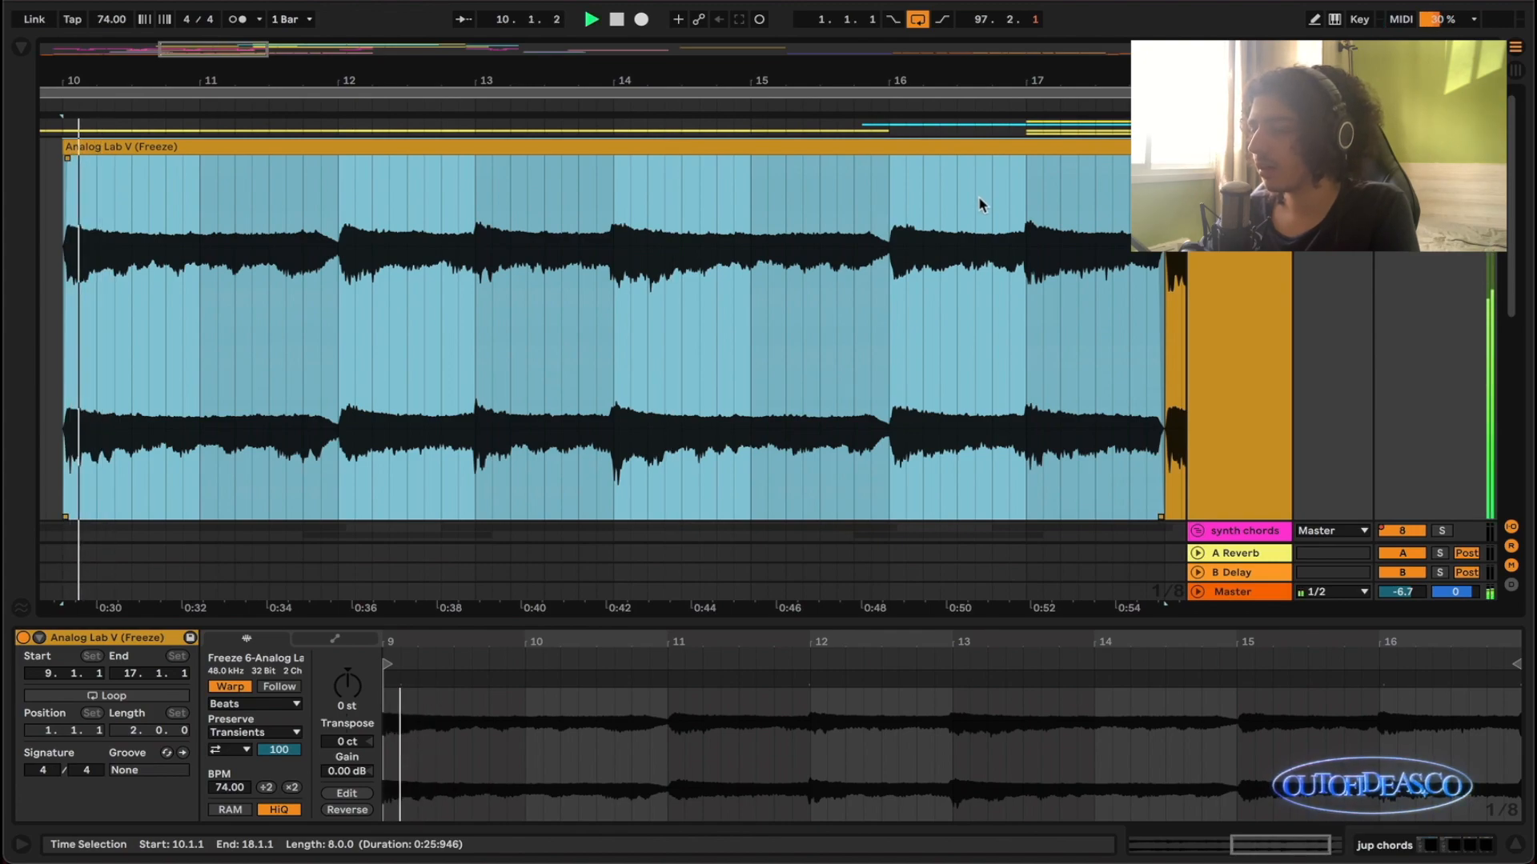
{"action": "key", "text": "x"}
{"action": "scroll", "coordinate": [977, 195], "scroll_direction": "down", "scroll_amount": 3}
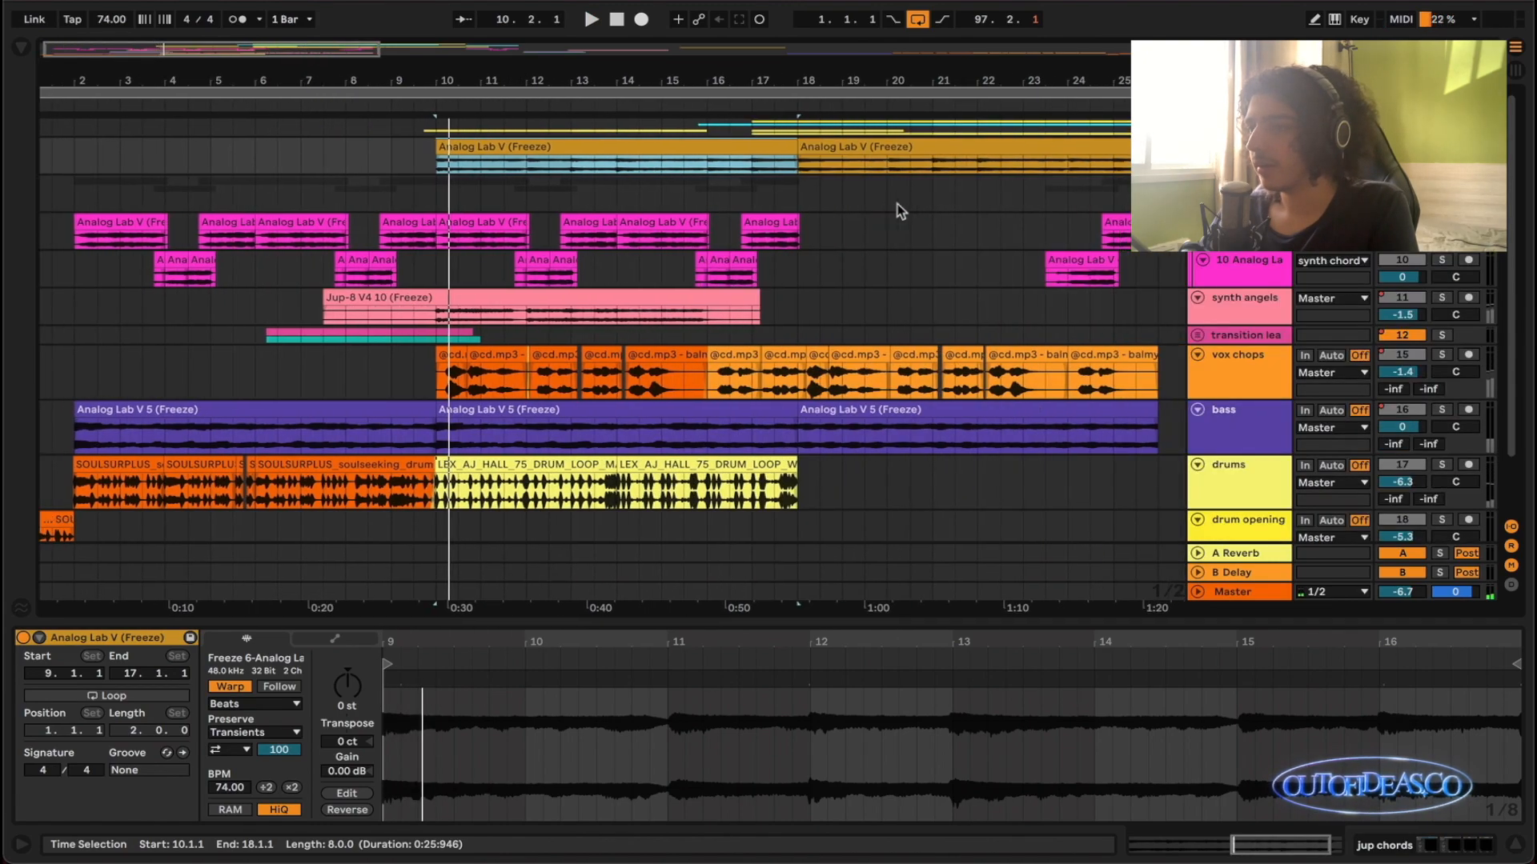
{"action": "key", "text": "s"}
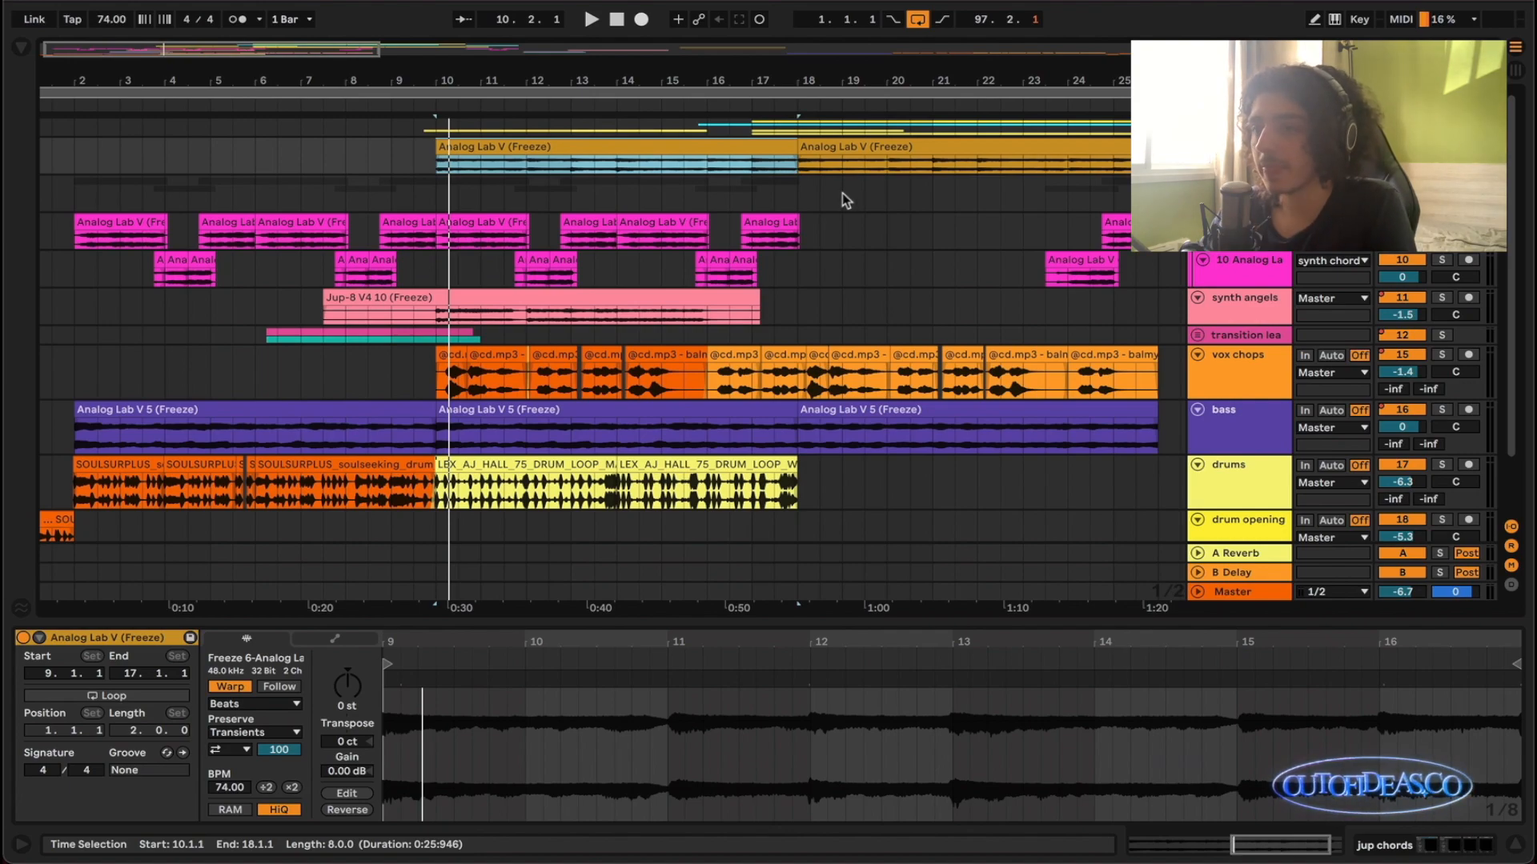
- Unfold the transition leads group to show its lead and lead 2 tracks
{"action": "scroll", "coordinate": [818, 210], "scroll_direction": "down", "scroll_amount": 3}
{"action": "left_click", "coordinate": [1082, 269]}
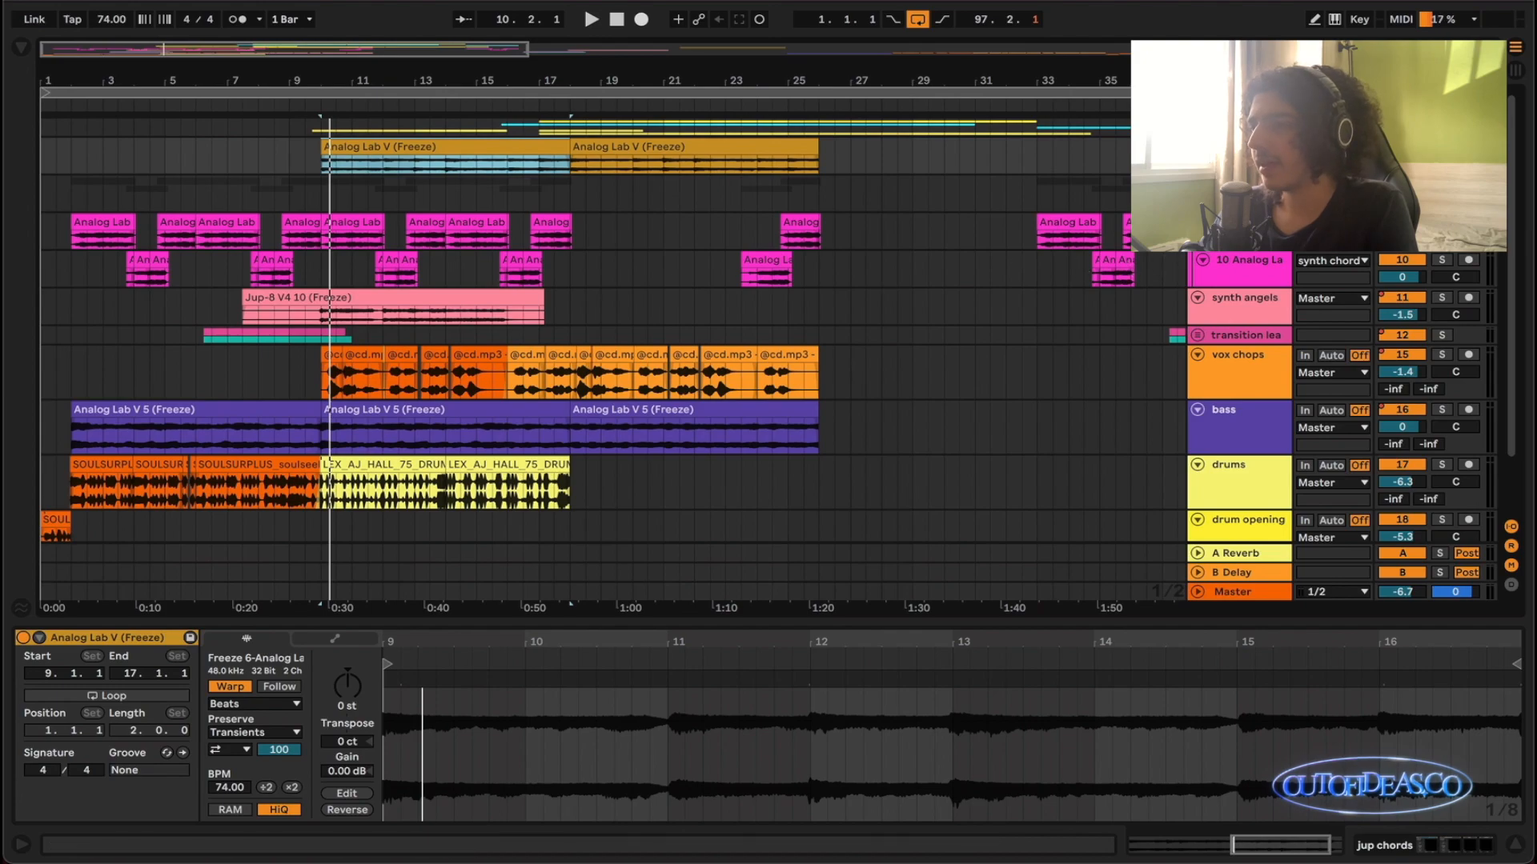
{"action": "left_click", "coordinate": [501, 436]}
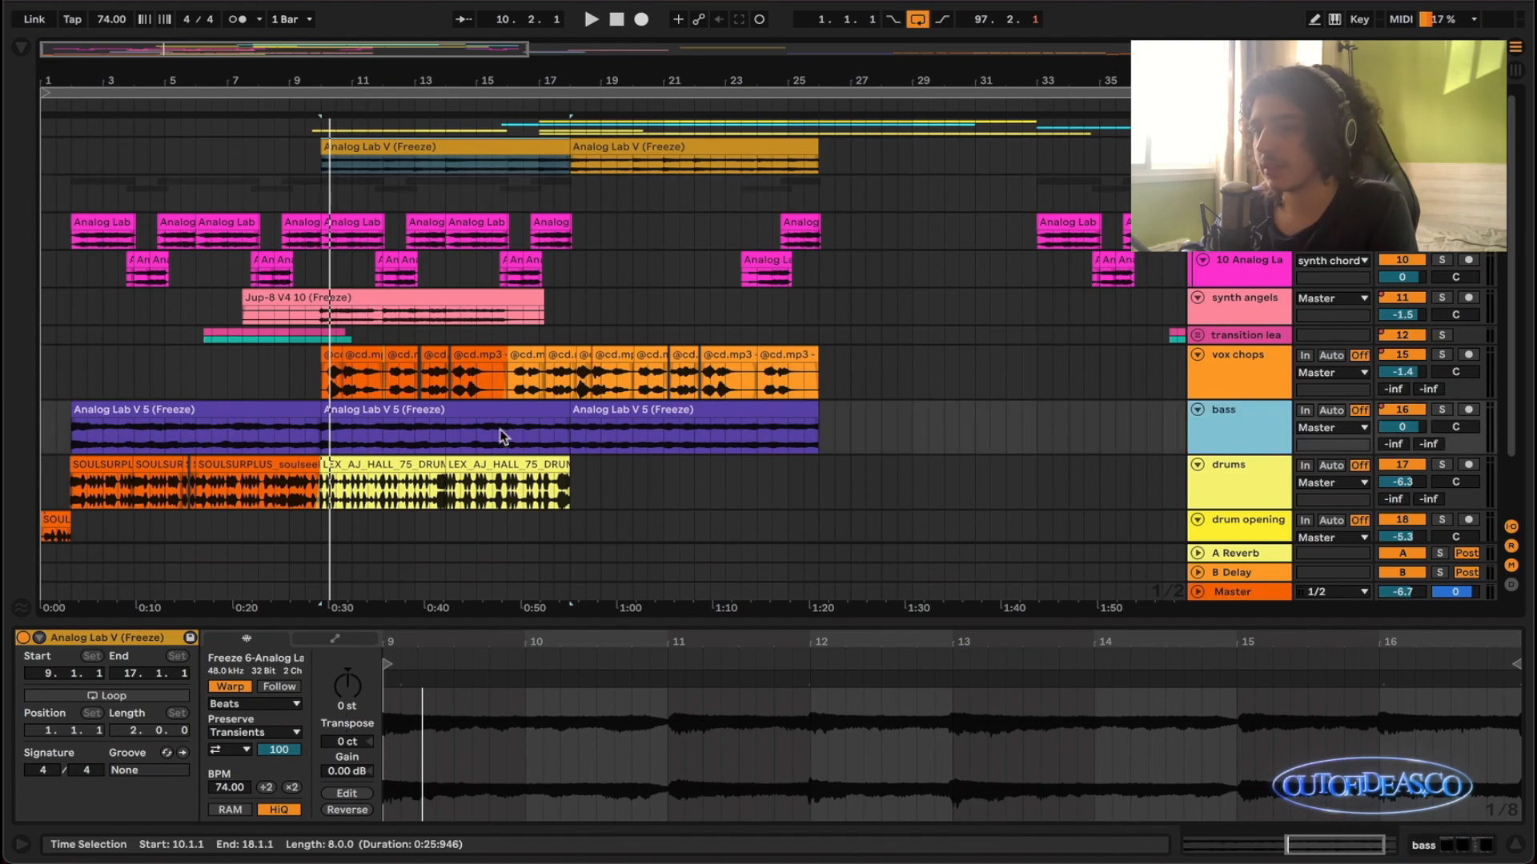
{"action": "scroll", "coordinate": [326, 380], "scroll_direction": "up", "scroll_amount": 3}
{"action": "scroll", "coordinate": [323, 400], "scroll_direction": "left", "scroll_amount": 1}
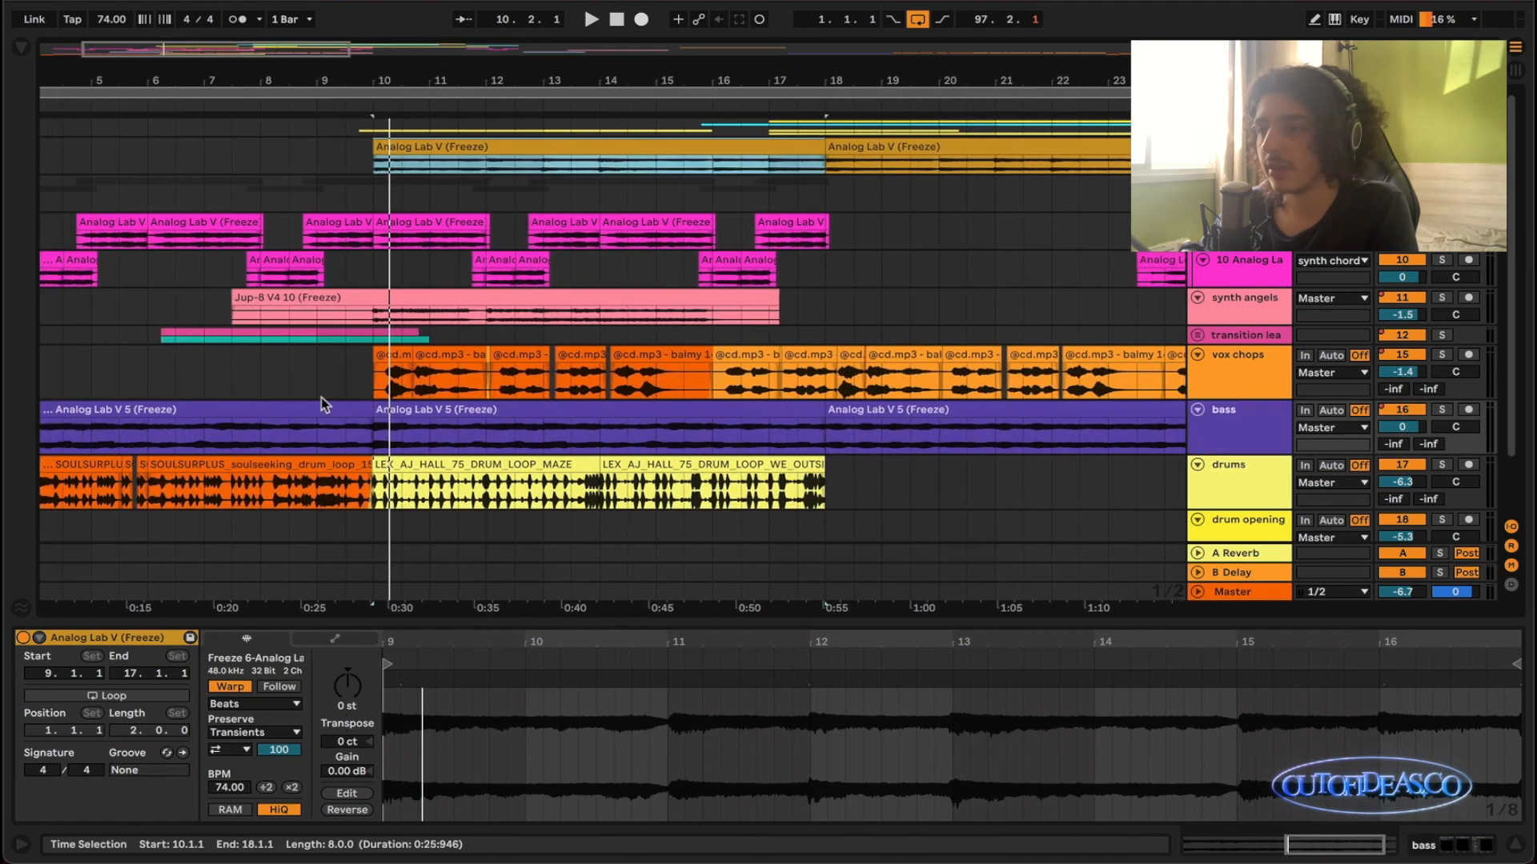
{"action": "left_click", "coordinate": [1198, 337]}
{"action": "scroll", "coordinate": [449, 430], "scroll_direction": "down", "scroll_amount": 2}
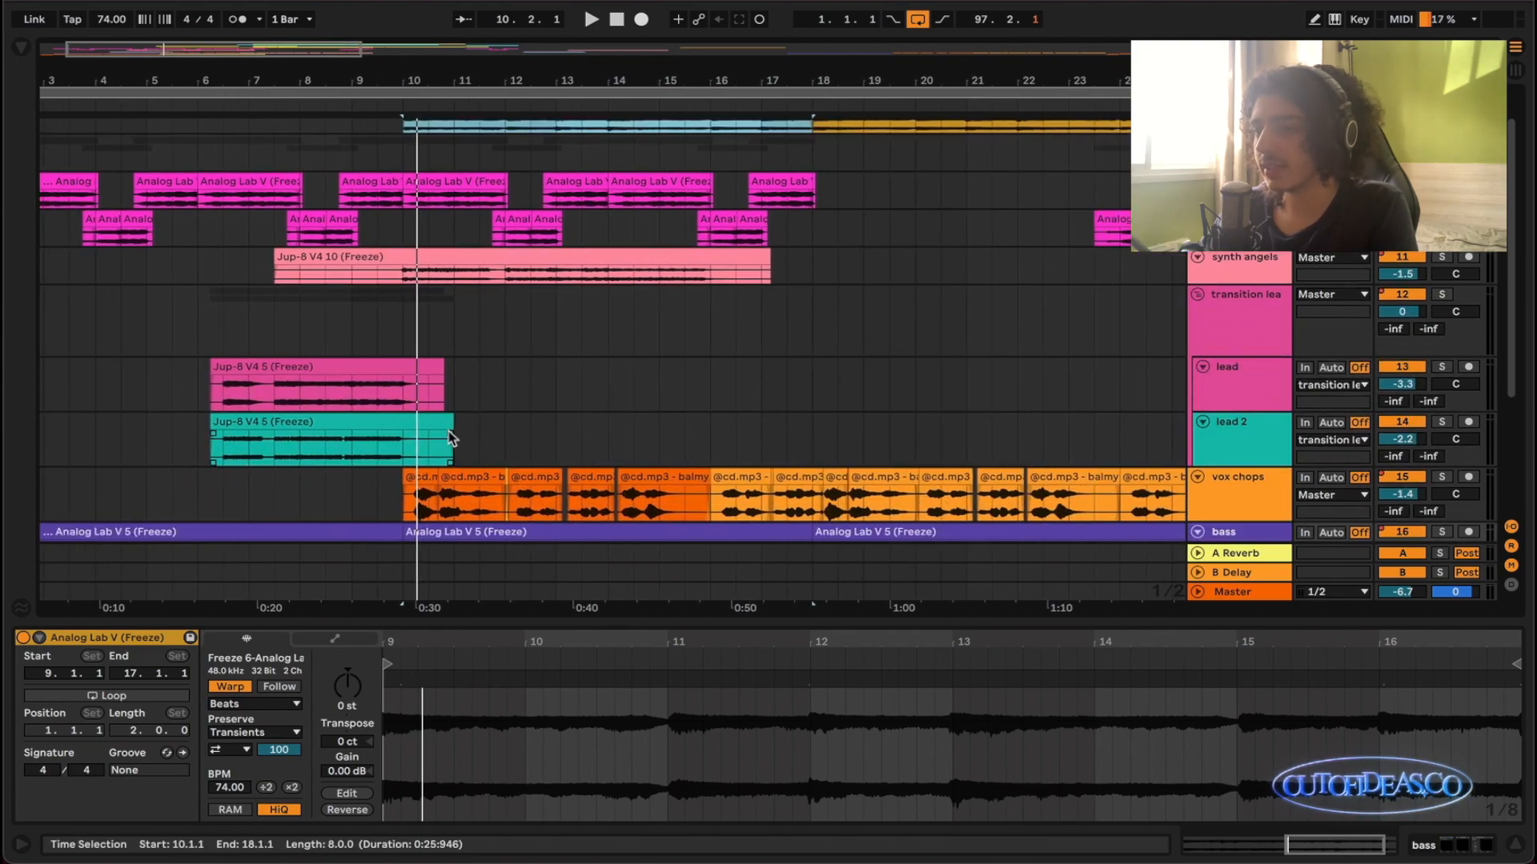
- Select the Jup-8 V4 5 clips on lead and lead 2, solo both tracks and listen from 6.2.1
{"action": "scroll", "coordinate": [392, 400], "scroll_direction": "up", "scroll_amount": 1}
{"action": "scroll", "coordinate": [392, 400], "scroll_direction": "left", "scroll_amount": 2}
{"action": "left_click_drag", "start_coordinate": [520, 381], "coordinate": [232, 450]}
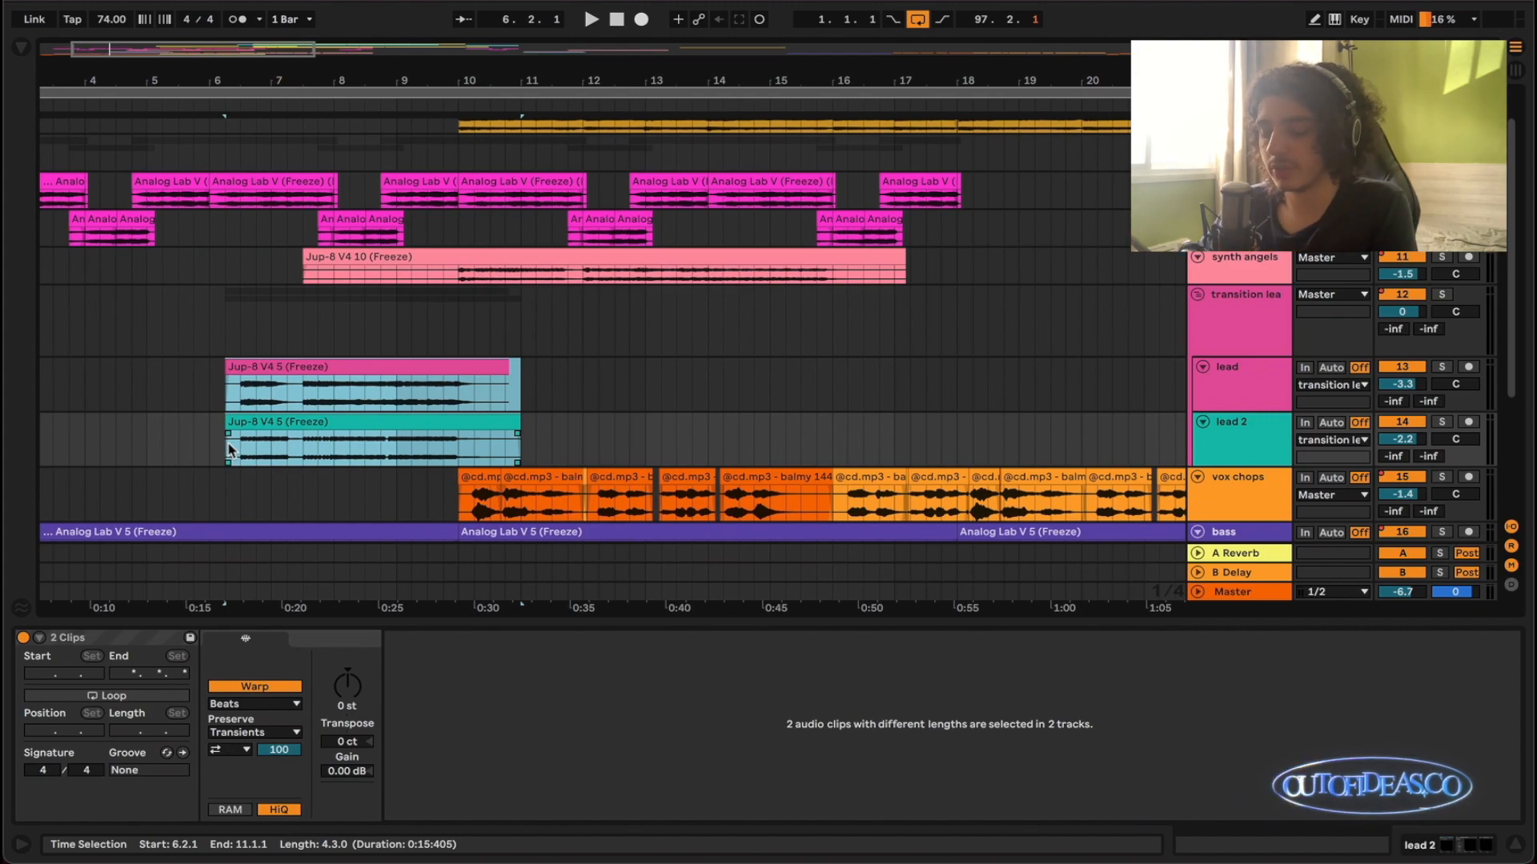
{"action": "key", "text": "s"}
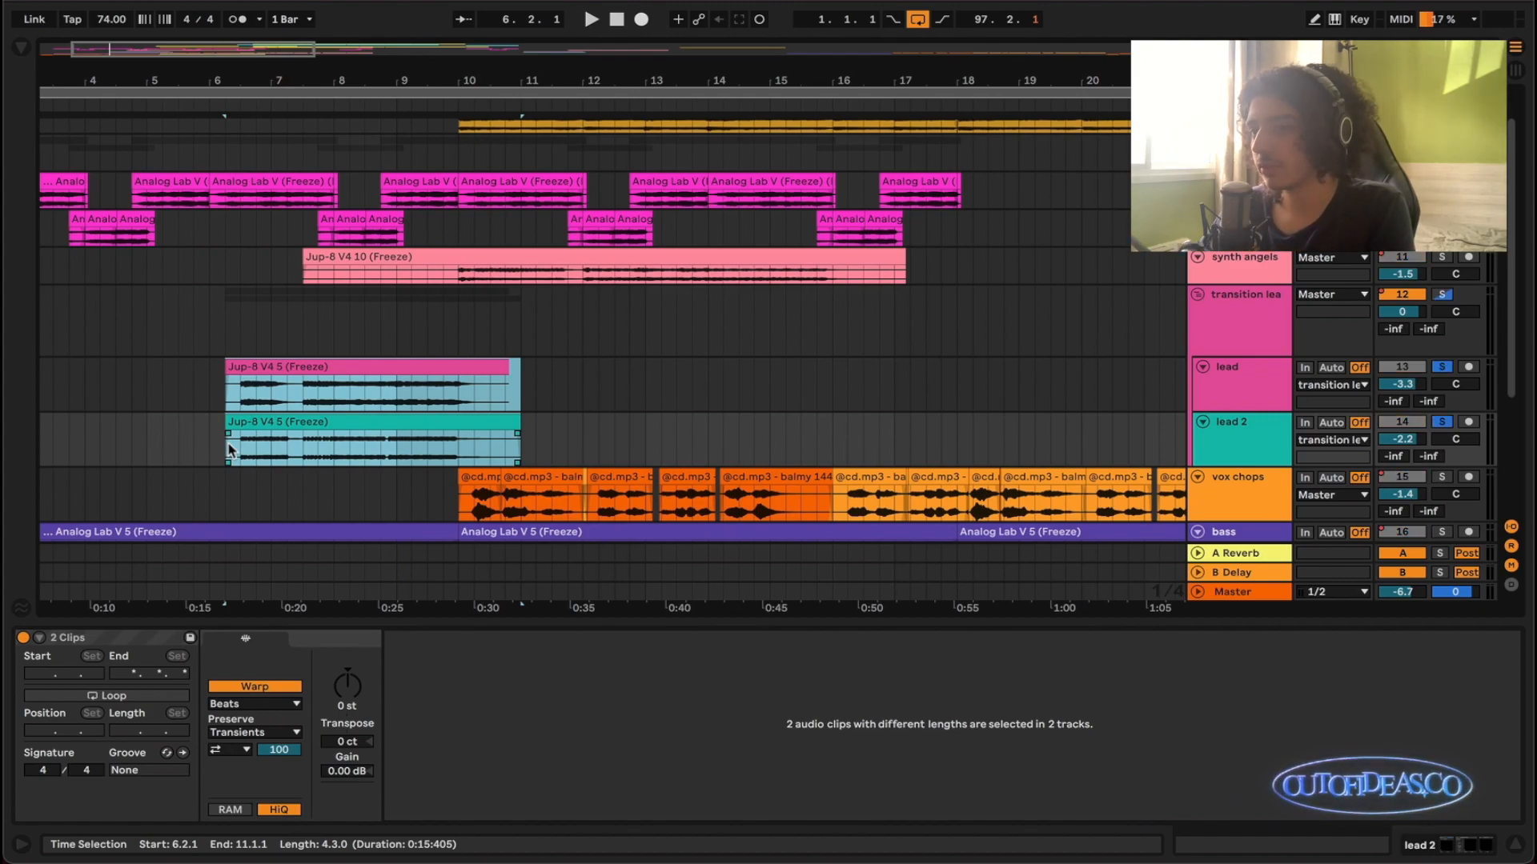
{"action": "key", "text": "z"}
{"action": "key", "text": "space"}
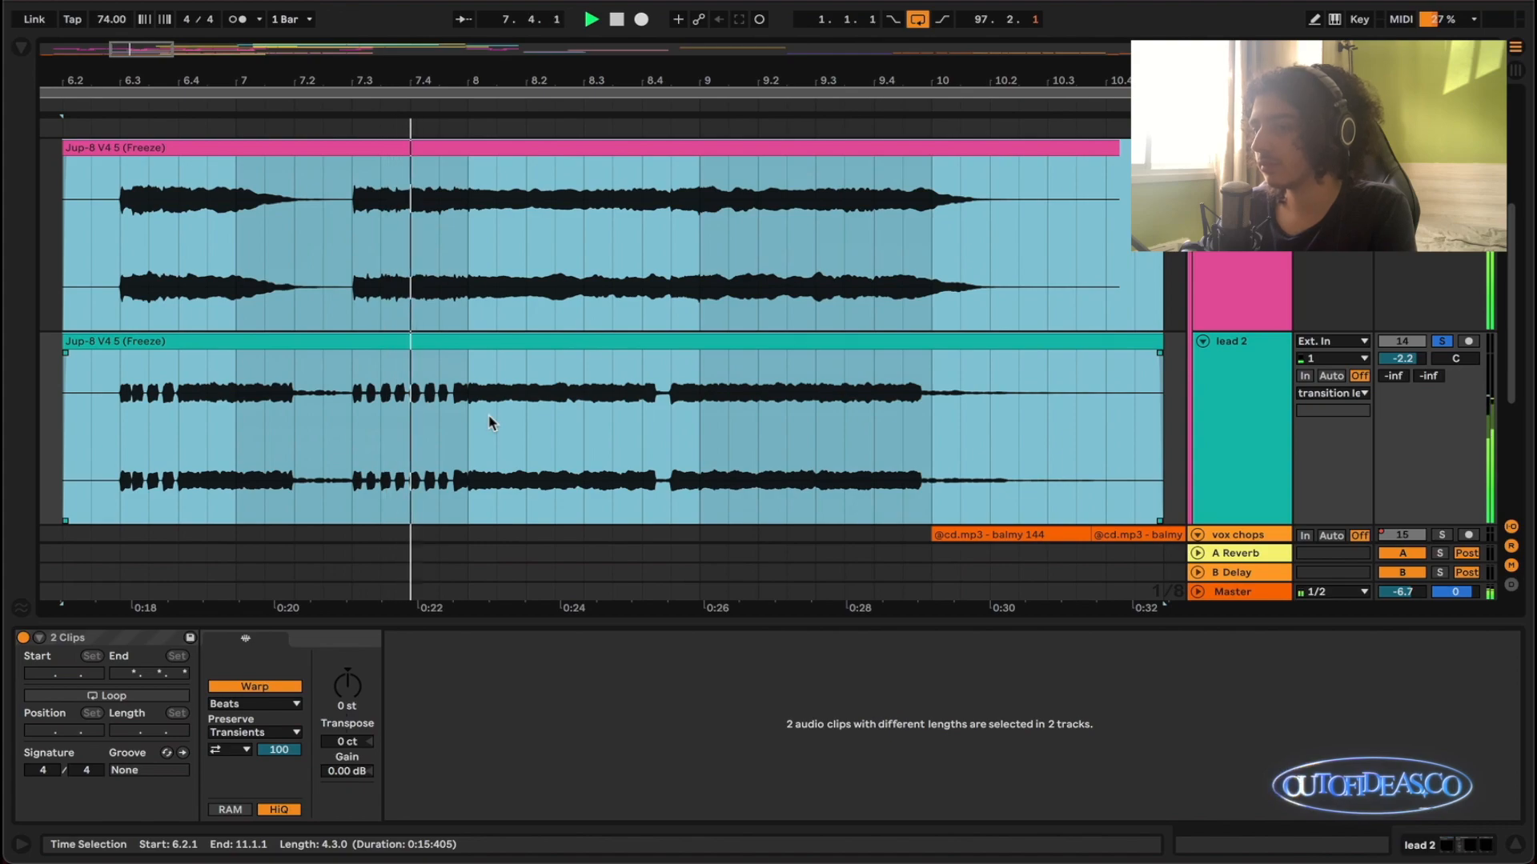
{"action": "scroll", "coordinate": [487, 415], "scroll_direction": "down", "scroll_amount": 3}
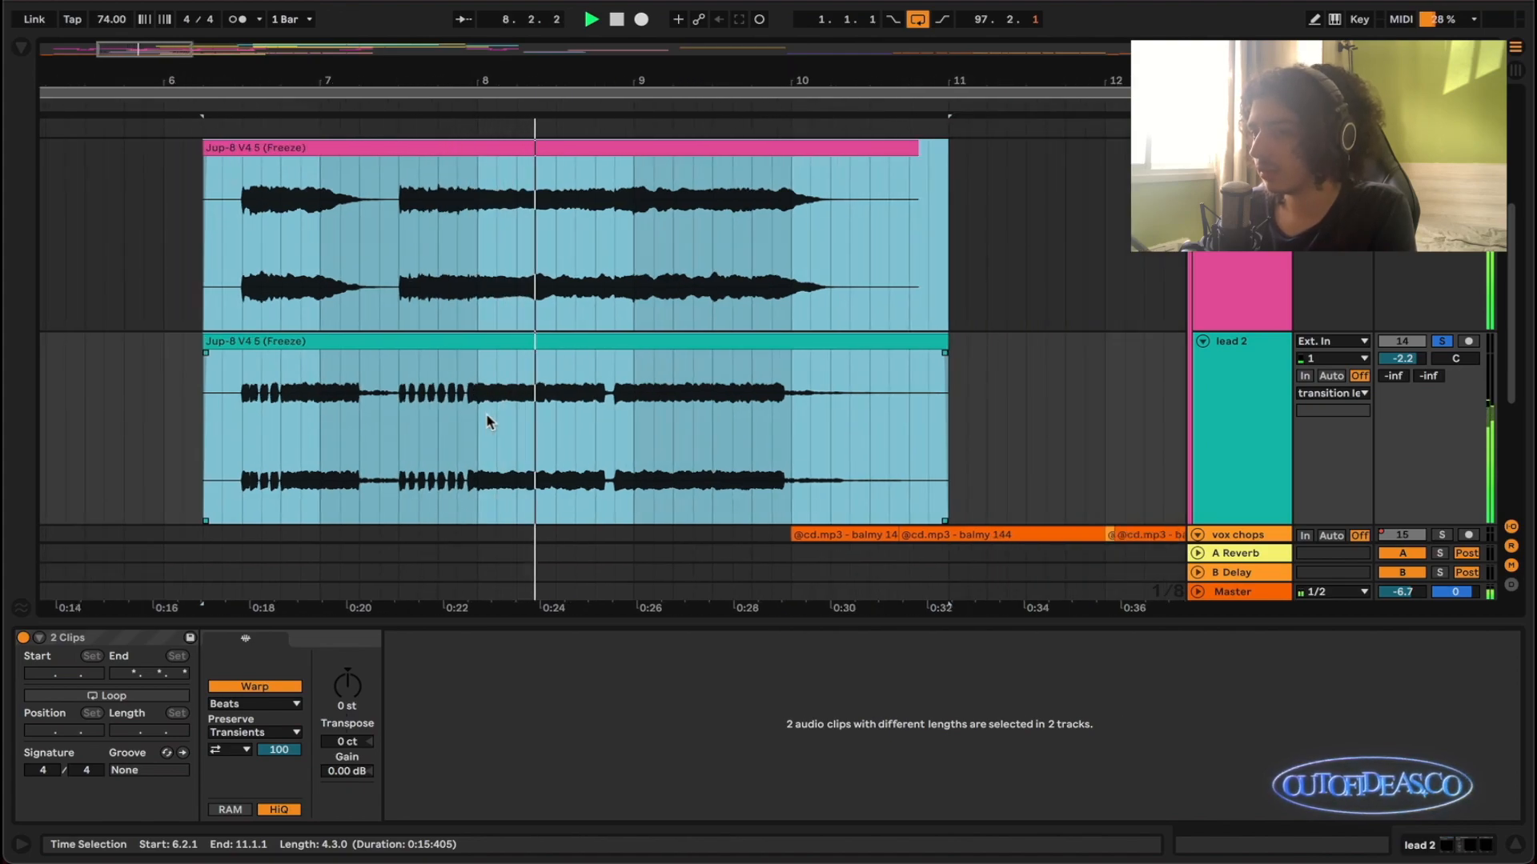
{"action": "scroll", "coordinate": [488, 424], "scroll_direction": "down", "scroll_amount": 5}
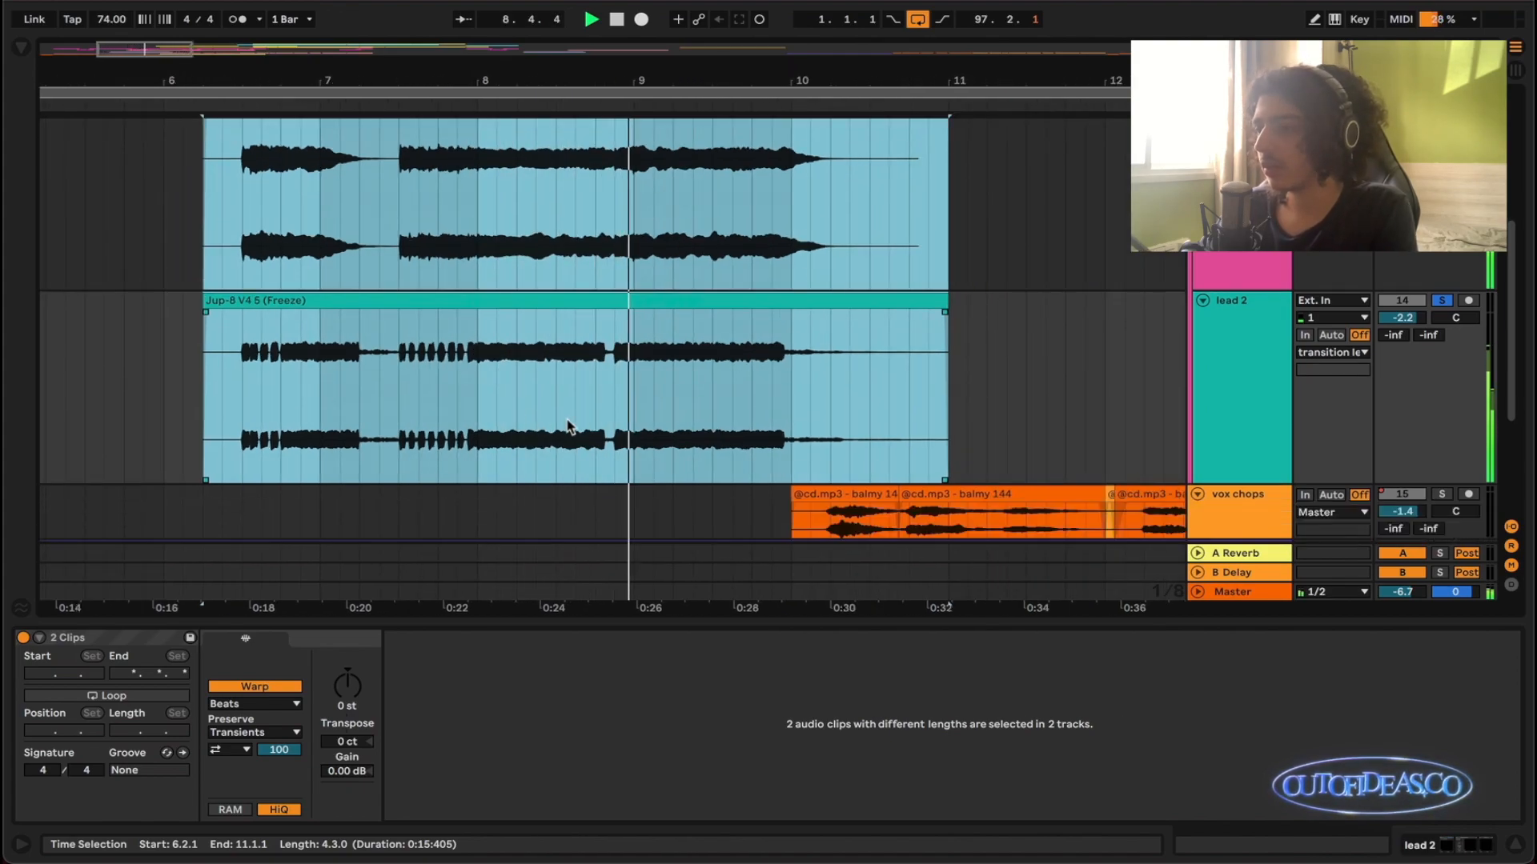
- Bring the bass into the solo while the leads play, listen into bar 10, and end with all solos off
{"action": "left_click", "coordinate": [1443, 428]}
{"action": "scroll", "coordinate": [916, 434], "scroll_direction": "right", "scroll_amount": 3}
{"action": "scroll", "coordinate": [755, 432], "scroll_direction": "down", "scroll_amount": 4}
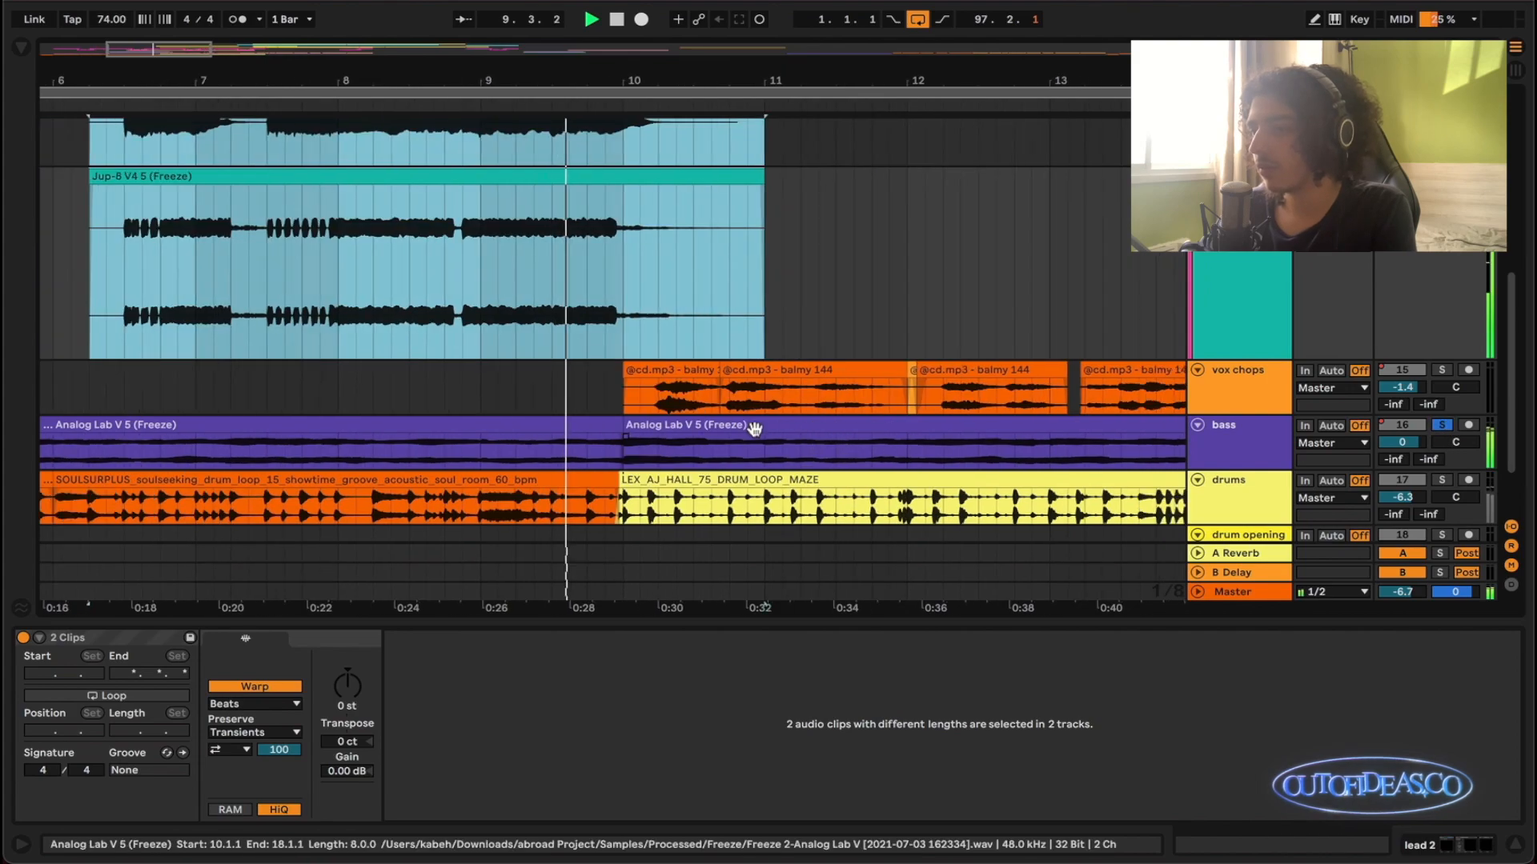
{"action": "scroll", "coordinate": [755, 435], "scroll_direction": "up", "scroll_amount": 1}
{"action": "scroll", "coordinate": [754, 435], "scroll_direction": "down", "scroll_amount": 2}
{"action": "scroll", "coordinate": [699, 429], "scroll_direction": "up", "scroll_amount": 1}
{"action": "key", "text": "space"}
{"action": "key", "text": "z"}
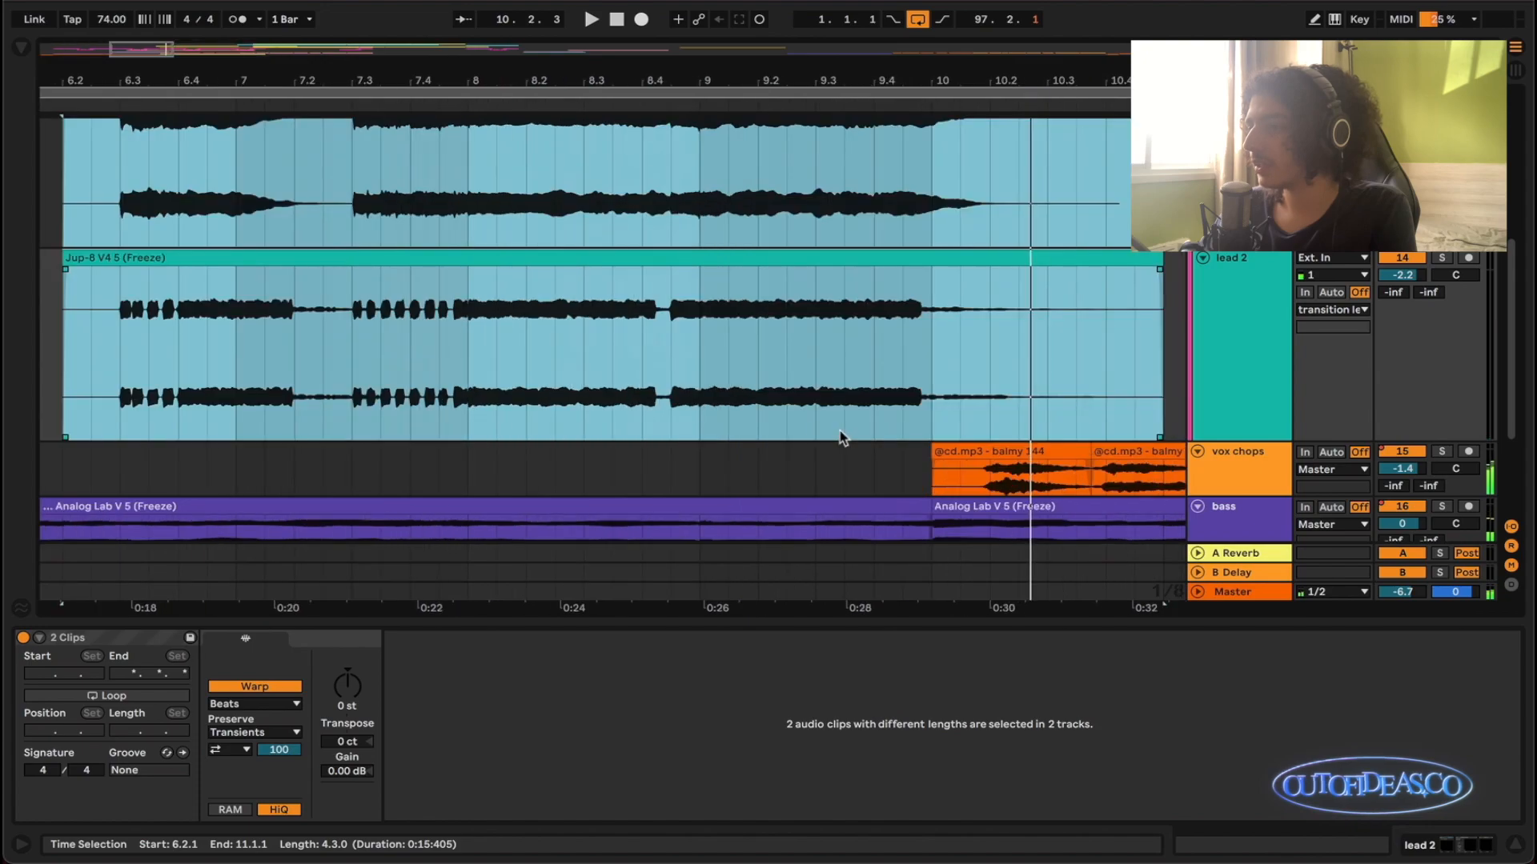
- Slightly reduce the height of the transition leads group track
{"action": "scroll", "coordinate": [803, 426], "scroll_direction": "down", "scroll_amount": 5}
{"action": "scroll", "coordinate": [696, 435], "scroll_direction": "down", "scroll_amount": 3}
{"action": "scroll", "coordinate": [695, 435], "scroll_direction": "down", "scroll_amount": 4}
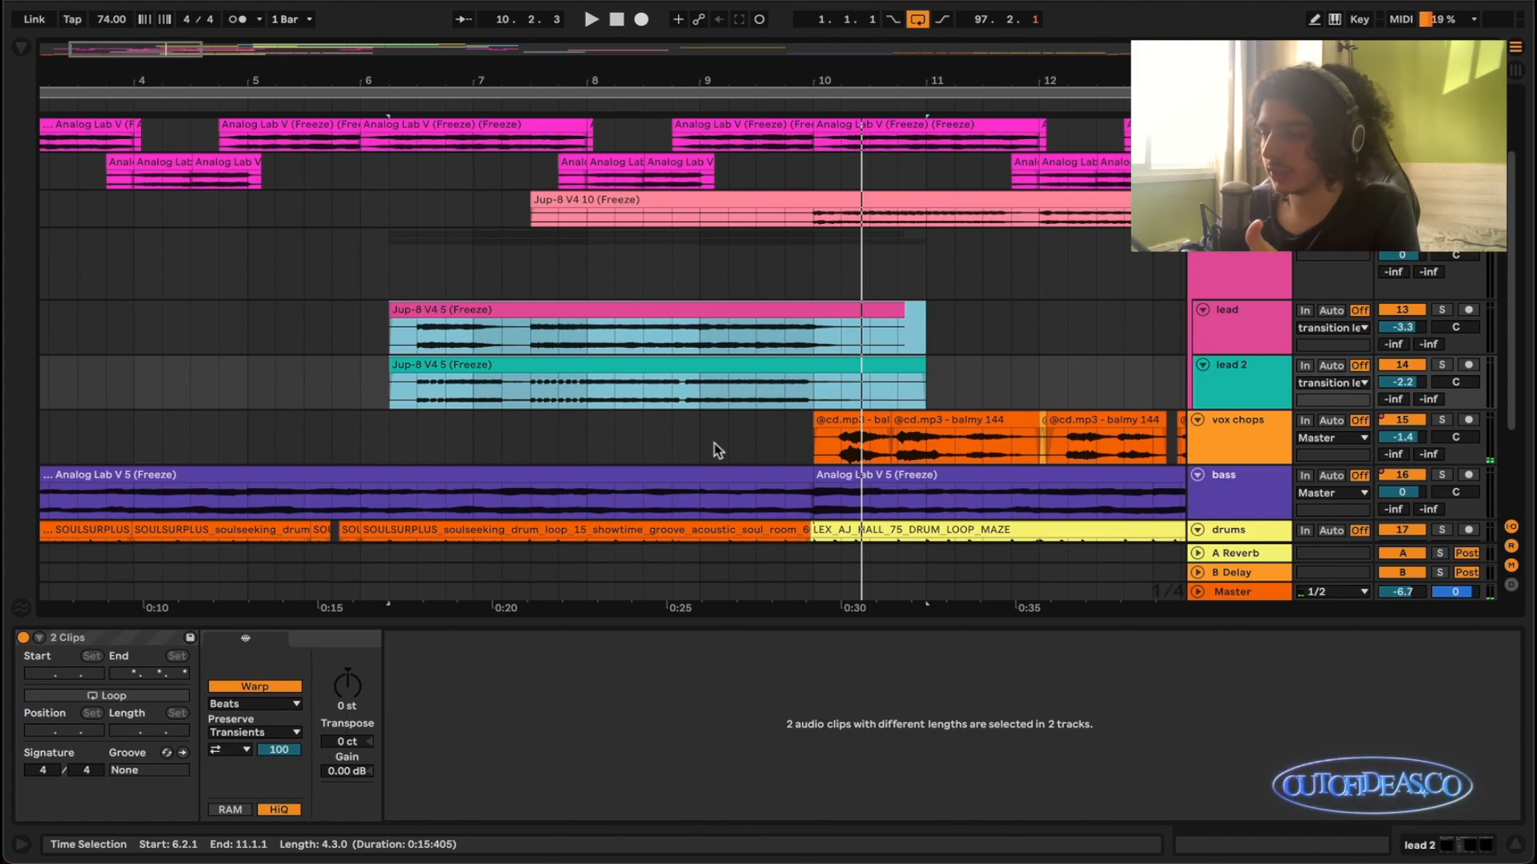
{"action": "left_click", "coordinate": [1228, 293]}
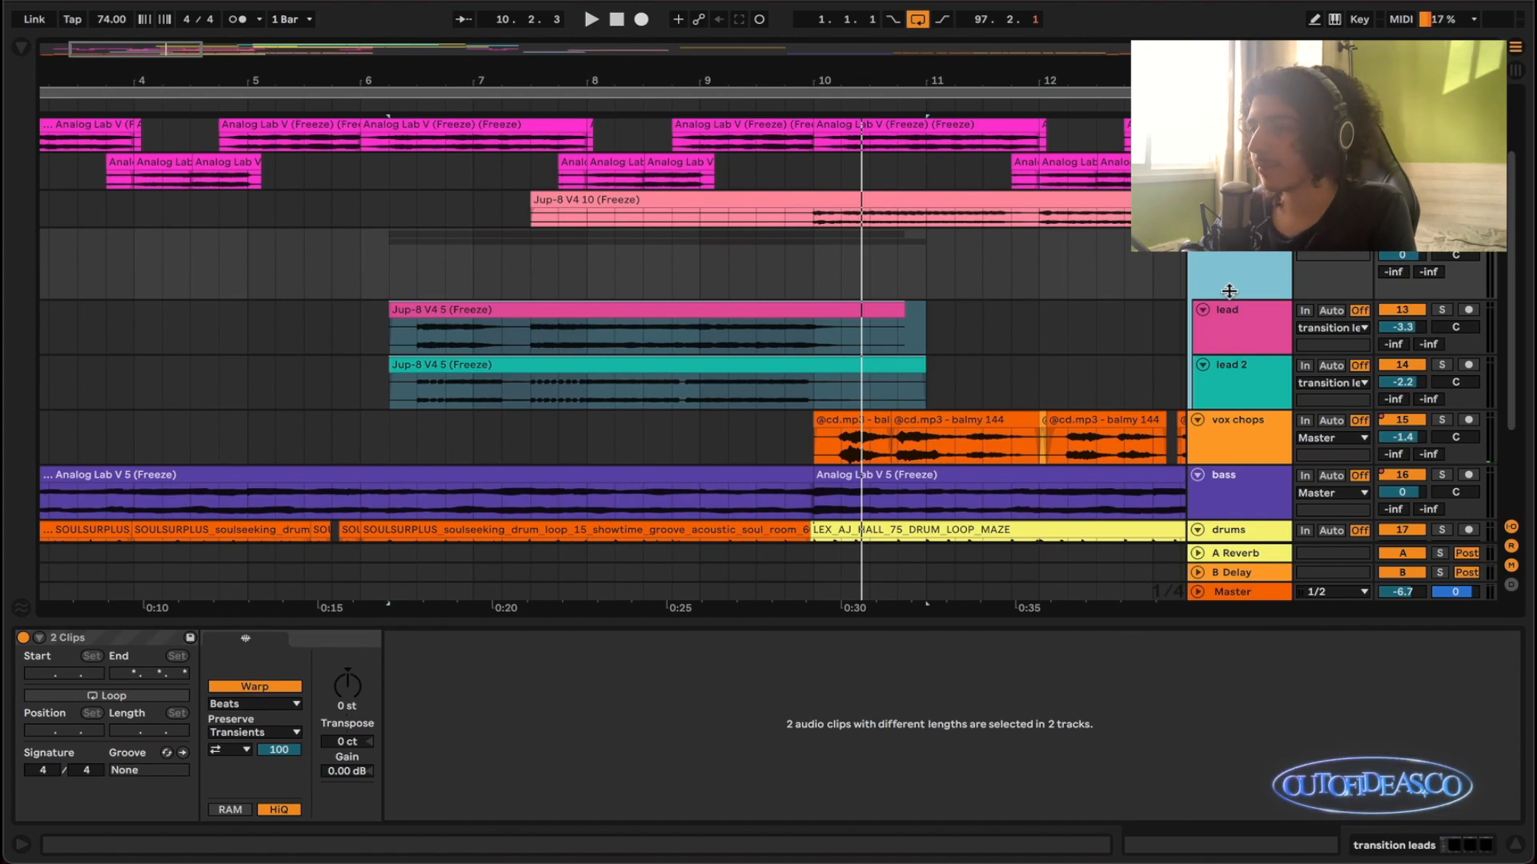
{"action": "left_click_drag", "start_coordinate": [1229, 291], "coordinate": [1229, 280]}
- Solo only the lead track and listen to its Jup-8 V4 5 clip from 6.3.1
{"action": "scroll", "coordinate": [430, 340], "scroll_direction": "up", "scroll_amount": 2}
{"action": "left_click", "coordinate": [410, 327]}
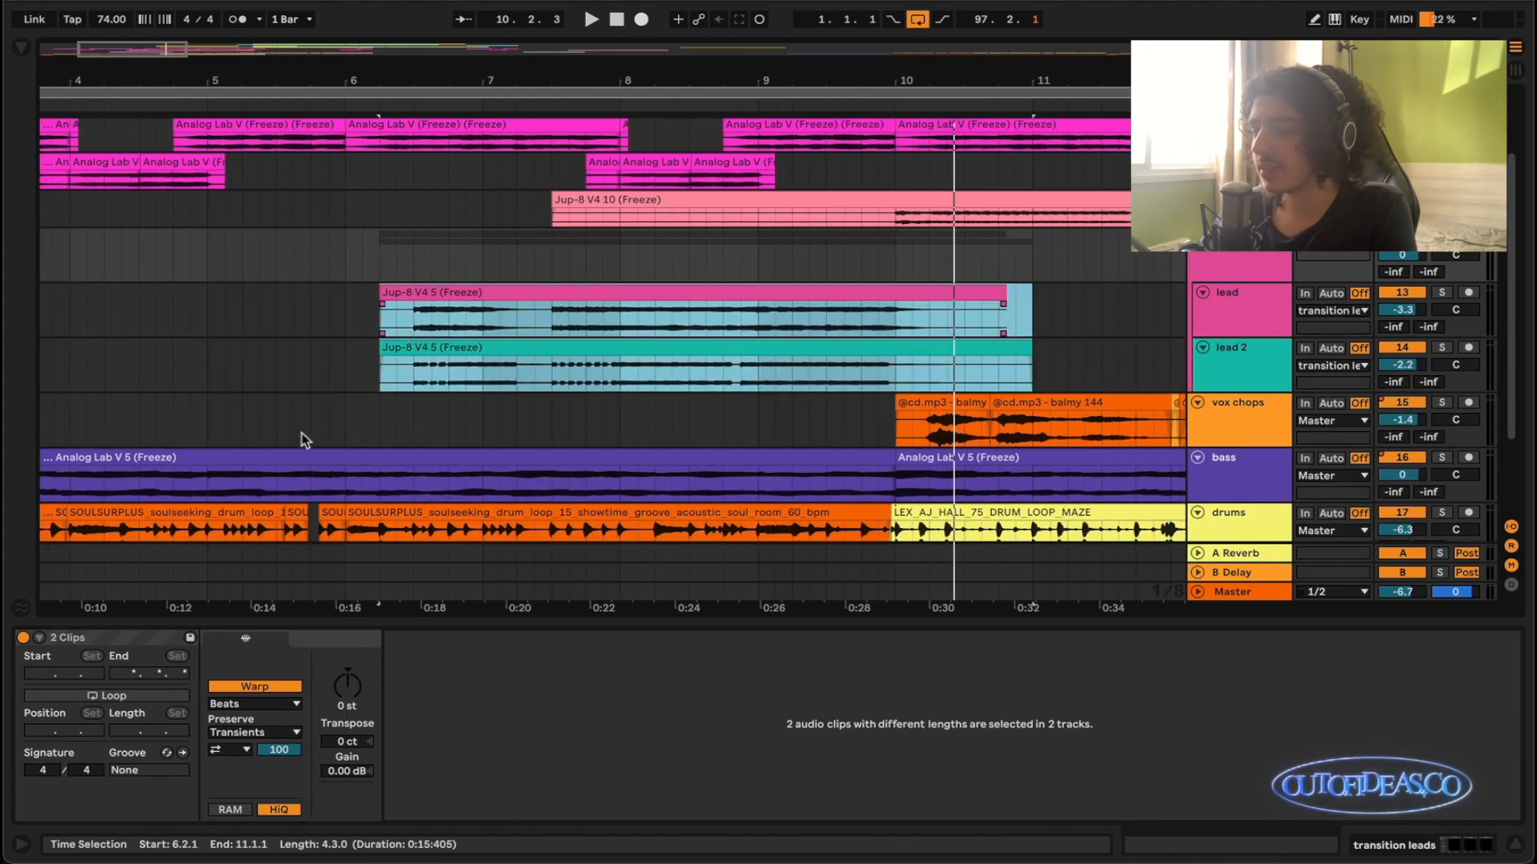
{"action": "left_click", "coordinate": [416, 331]}
{"action": "key", "text": "space"}
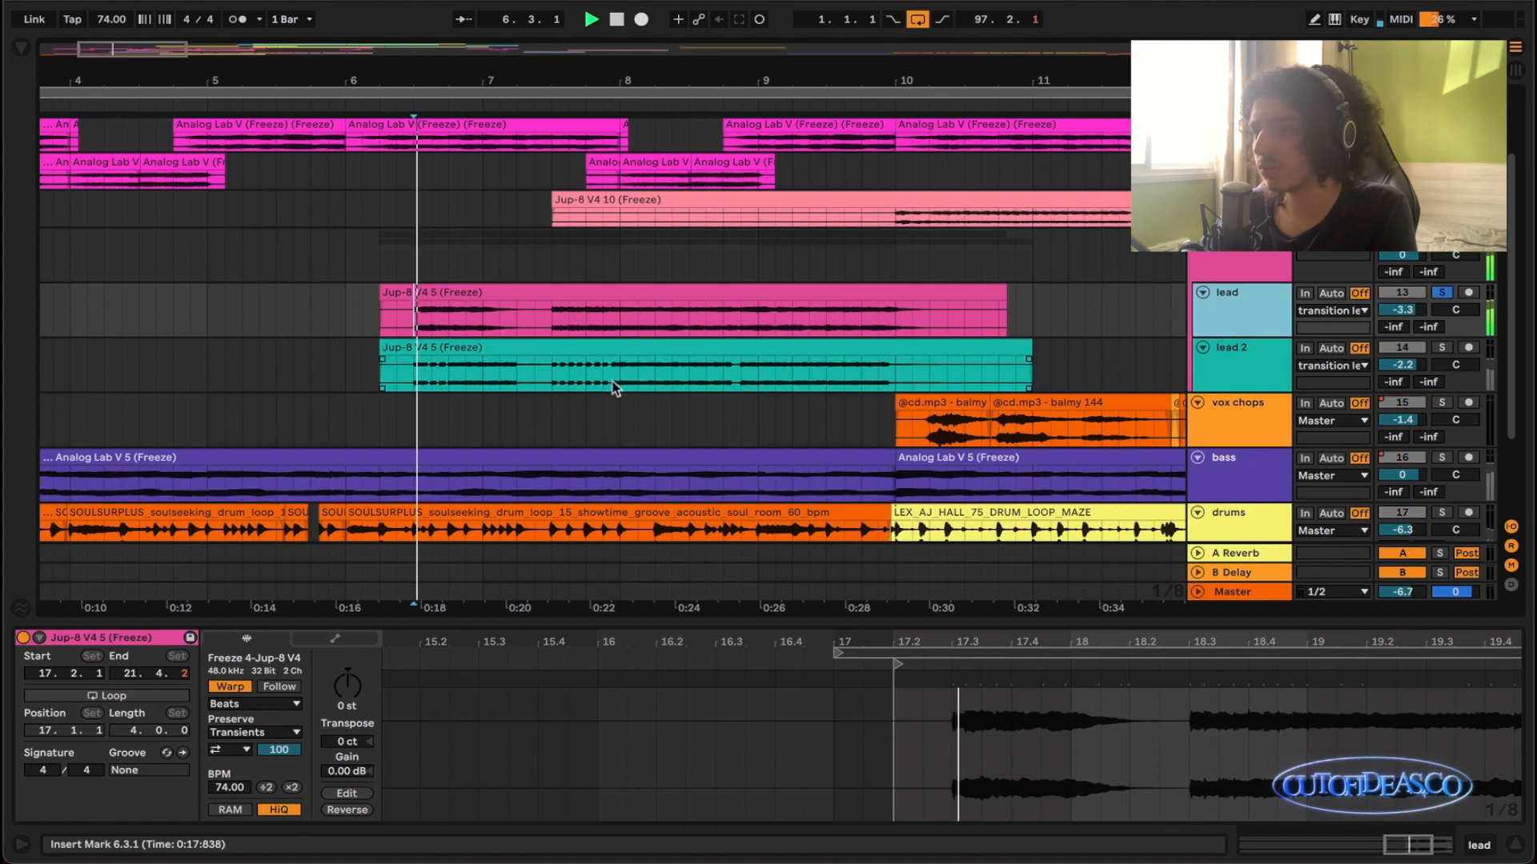
{"action": "scroll", "coordinate": [613, 388], "scroll_direction": "down", "scroll_amount": 2}
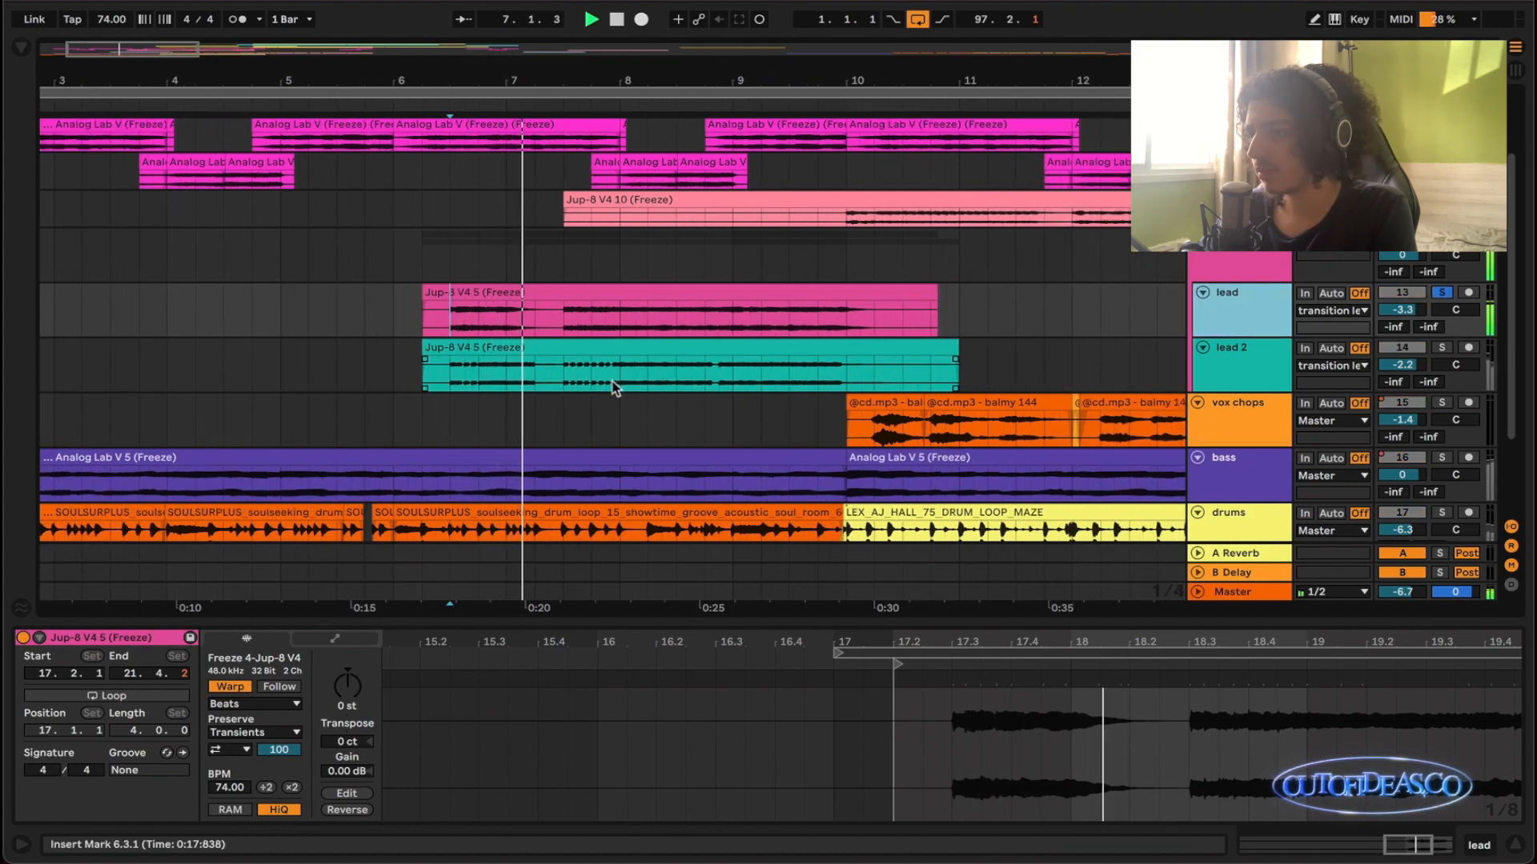
- Switch the solo to lead 2, listen to its Jup-8 V4 5 clip from 6.3.1, and clear the solo
{"action": "left_click", "coordinate": [443, 379]}
{"action": "key", "text": "space"}
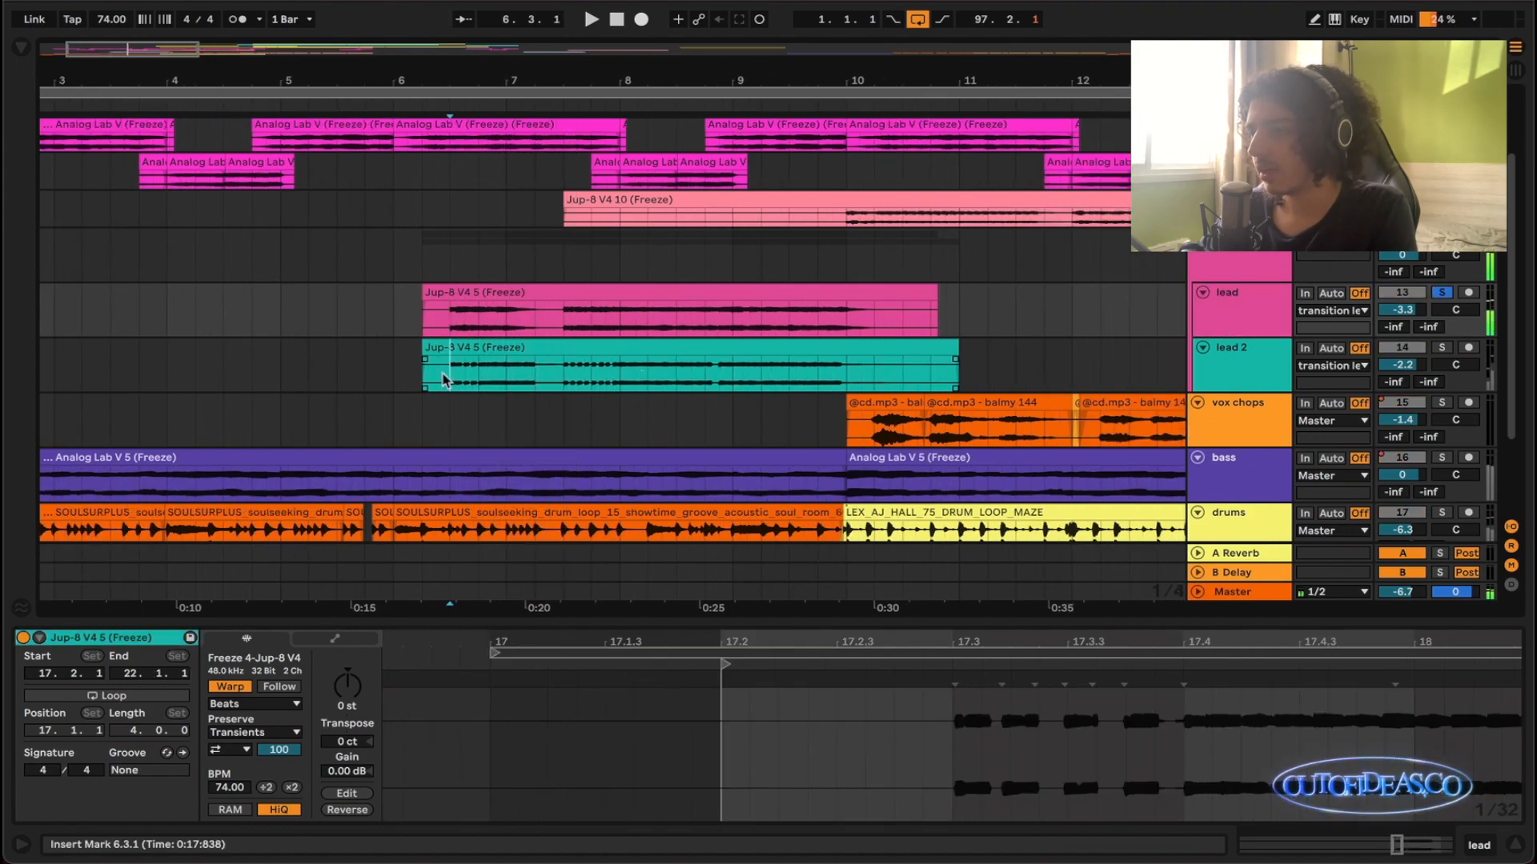
{"action": "key", "text": "s"}
{"action": "key", "text": "space"}
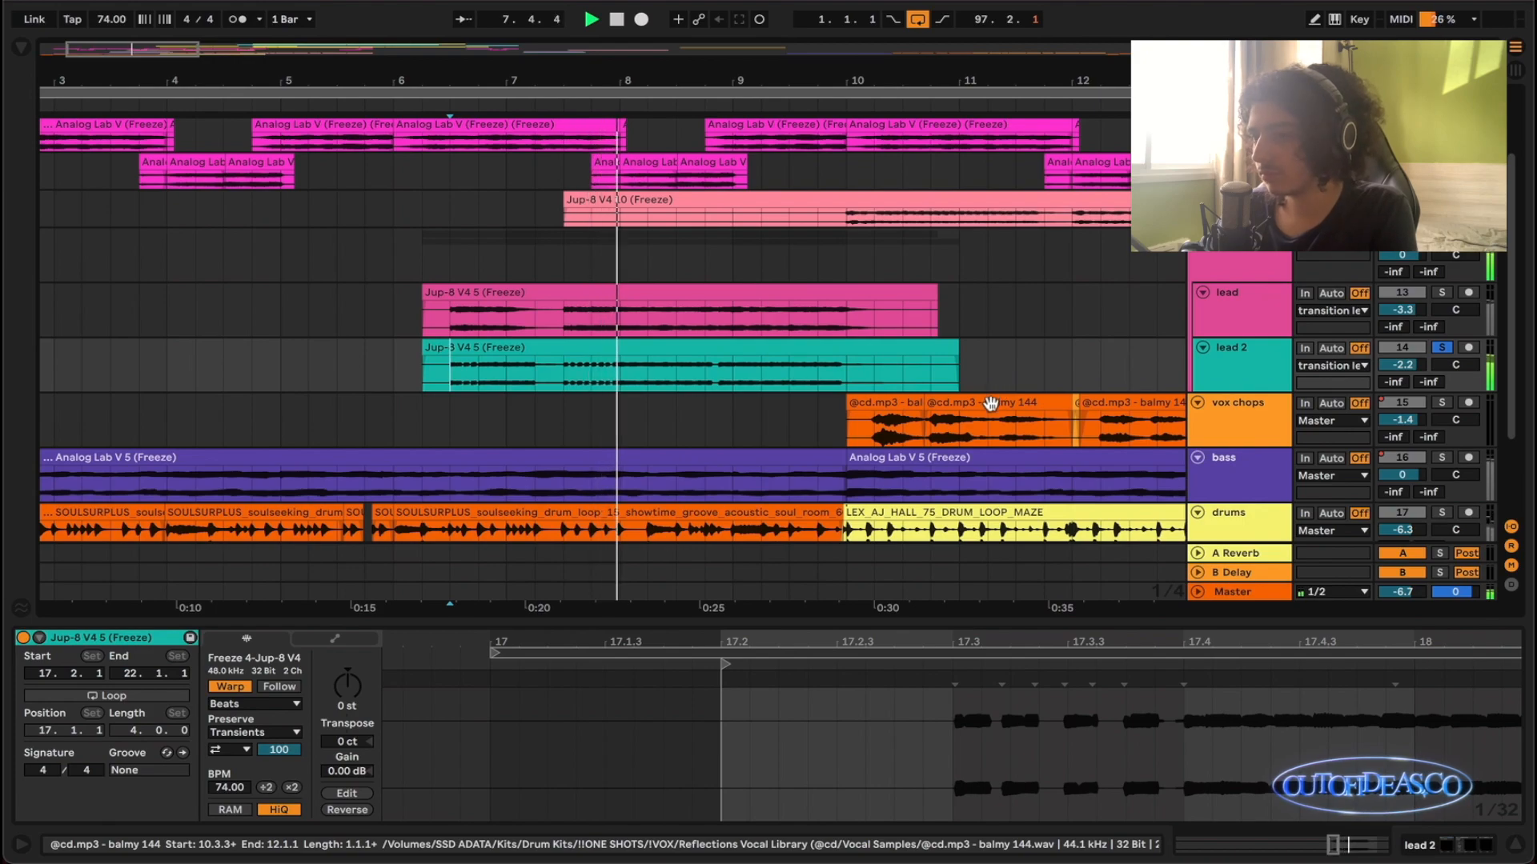
{"action": "scroll", "coordinate": [991, 402], "scroll_direction": "down", "scroll_amount": 2}
{"action": "key", "text": "space"}
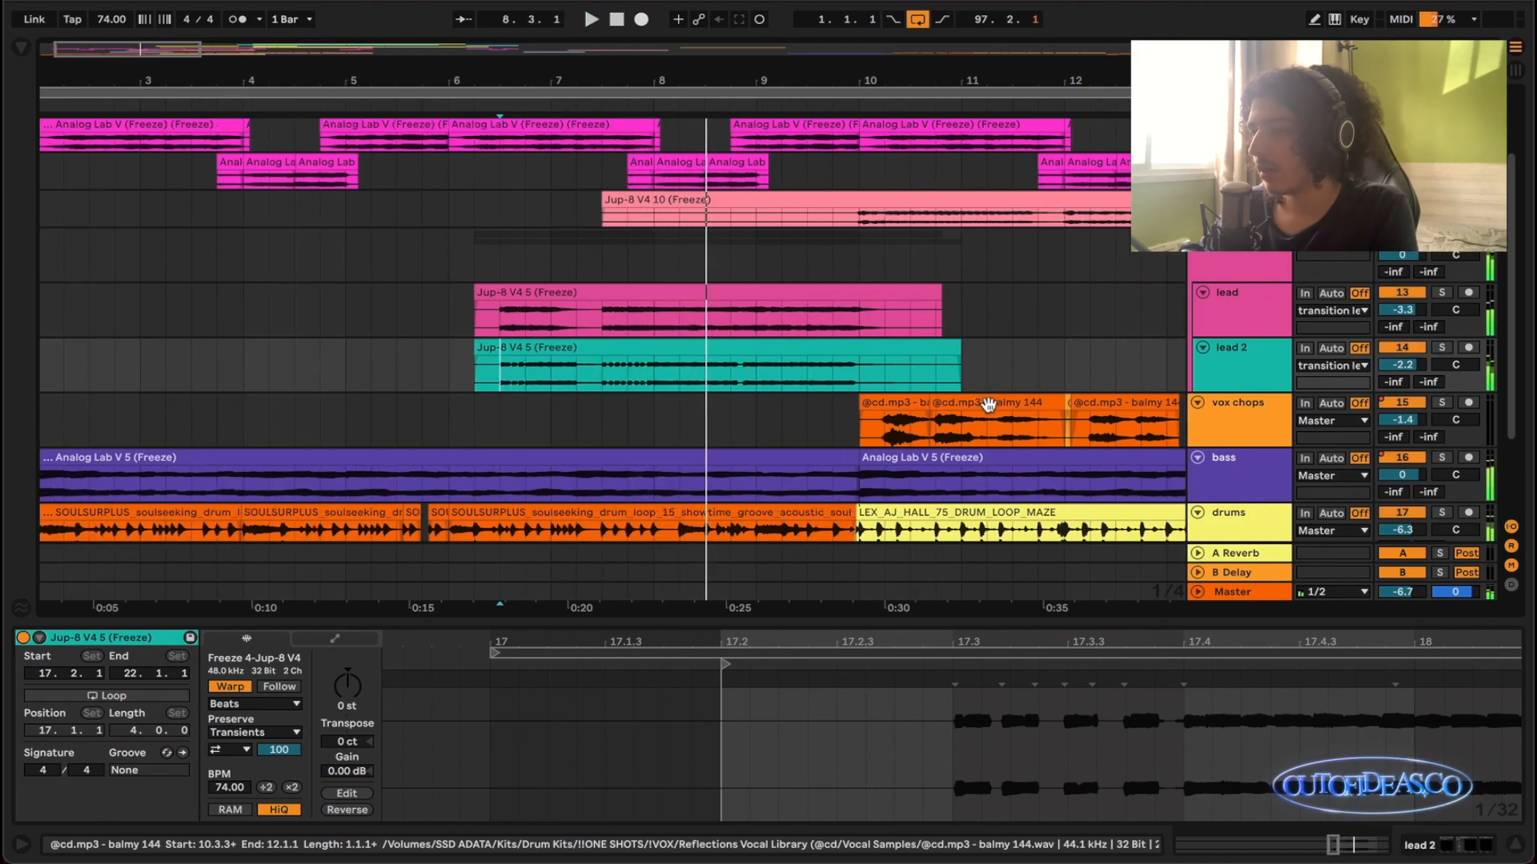
{"action": "scroll", "coordinate": [988, 404], "scroll_direction": "down", "scroll_amount": 4}
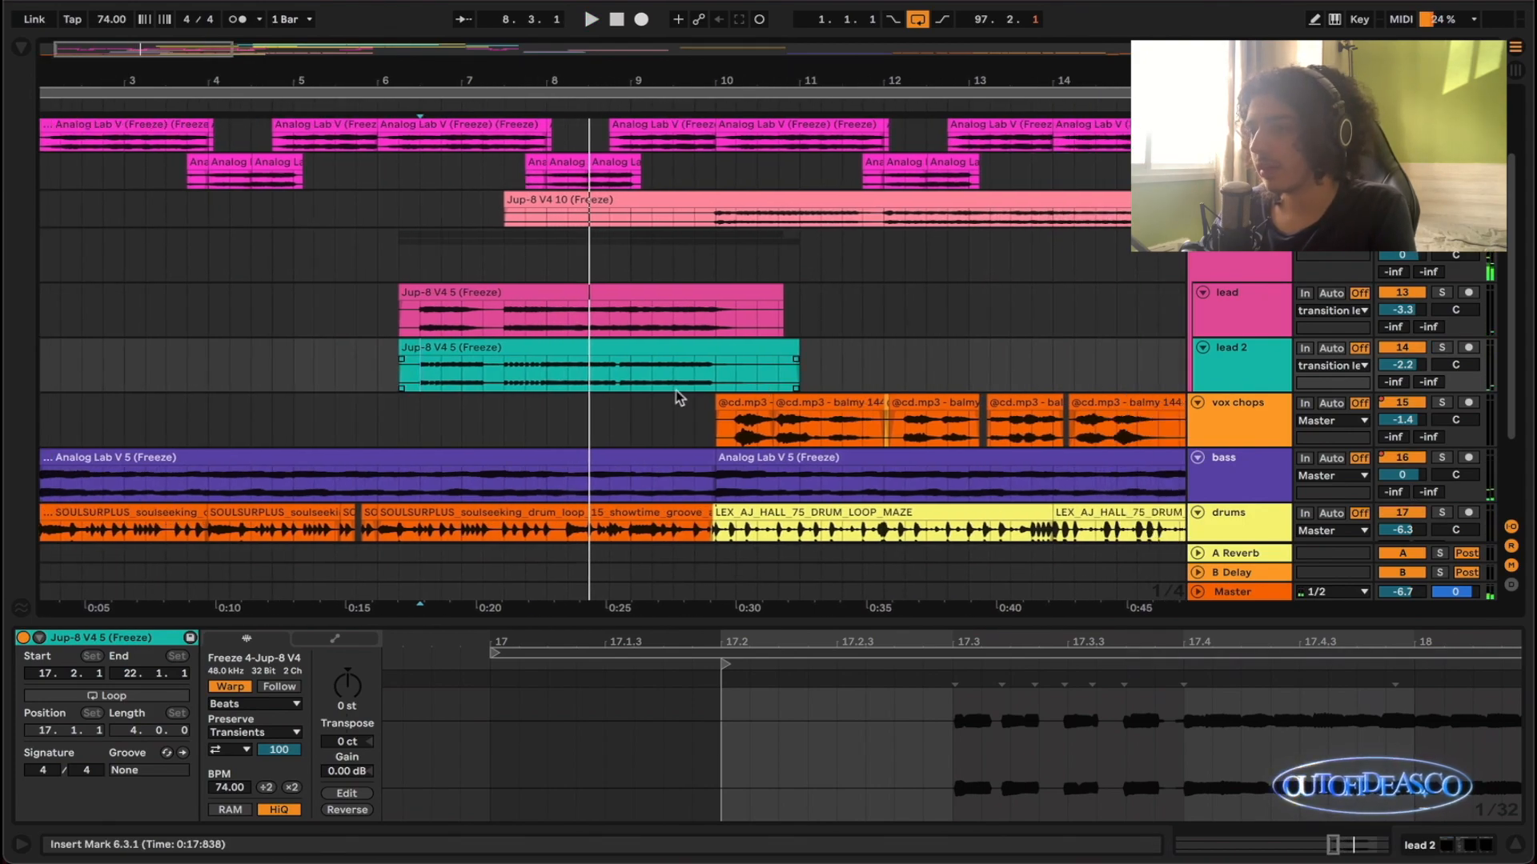
{"action": "scroll", "coordinate": [693, 381], "scroll_direction": "down", "scroll_amount": 3}
{"action": "scroll", "coordinate": [693, 381], "scroll_direction": "right", "scroll_amount": 2}
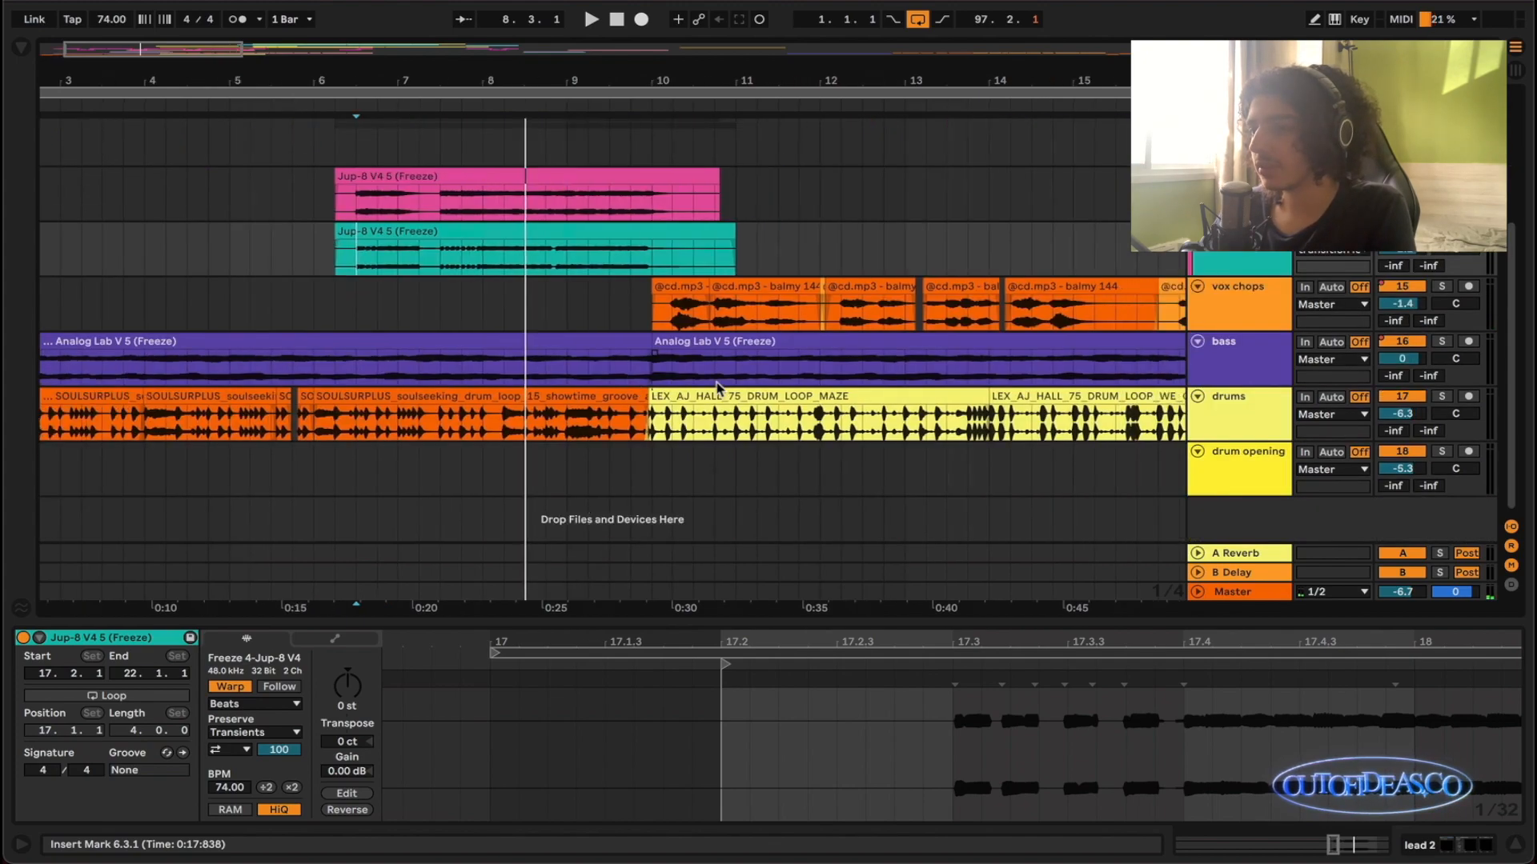
{"action": "scroll", "coordinate": [687, 379], "scroll_direction": "up", "scroll_amount": 3}
{"action": "scroll", "coordinate": [688, 376], "scroll_direction": "right", "scroll_amount": 1}
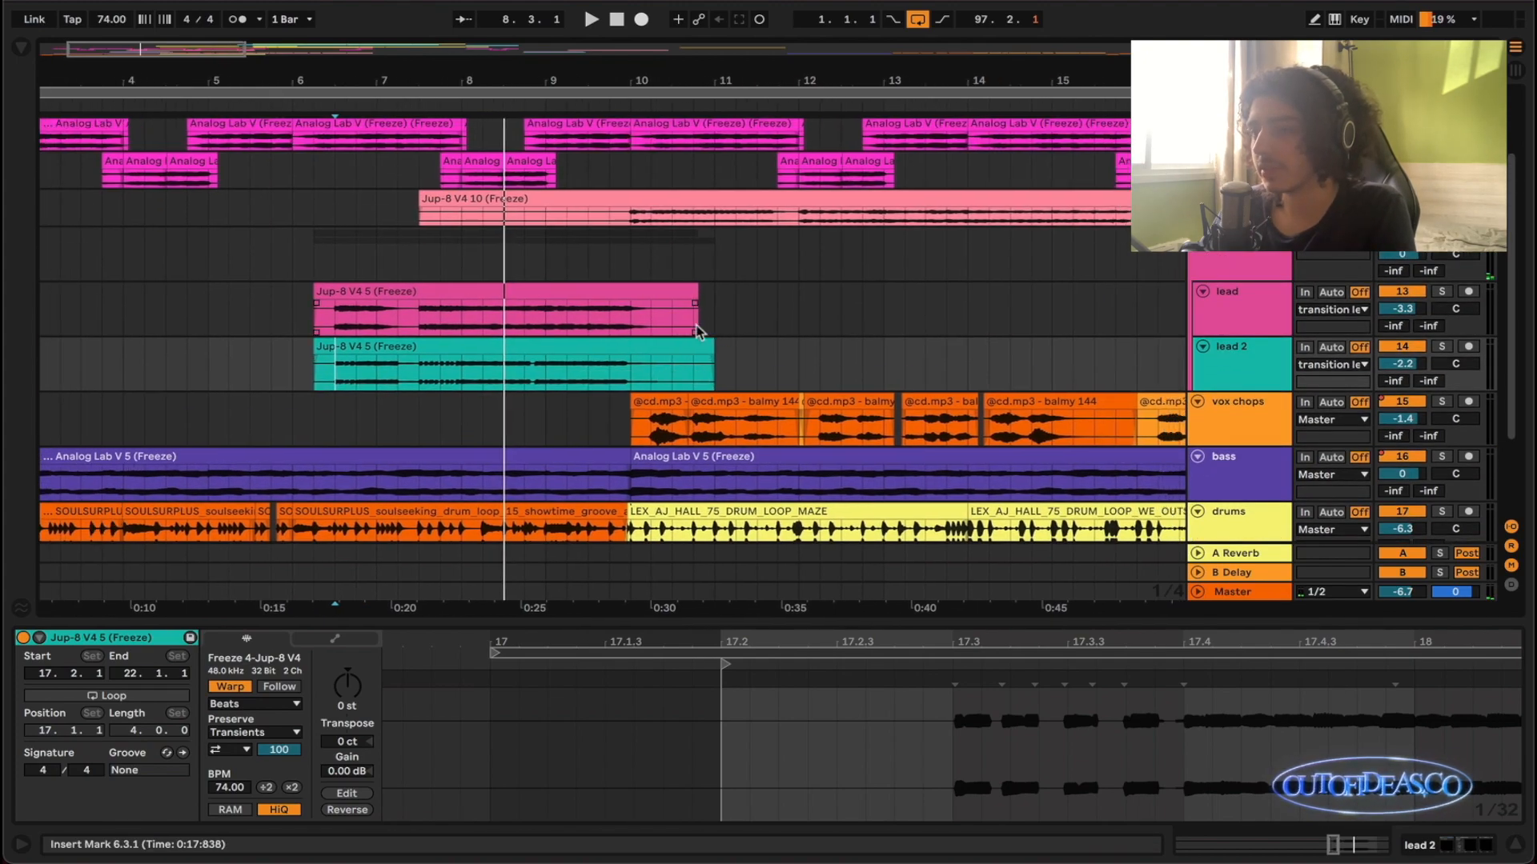
- Select the lead and lead 2 tracks together and collapse both to their minimum height
{"action": "scroll", "coordinate": [695, 330], "scroll_direction": "up", "scroll_amount": 2}
{"action": "scroll", "coordinate": [621, 332], "scroll_direction": "right", "scroll_amount": 2}
{"action": "left_click", "coordinate": [567, 302]}
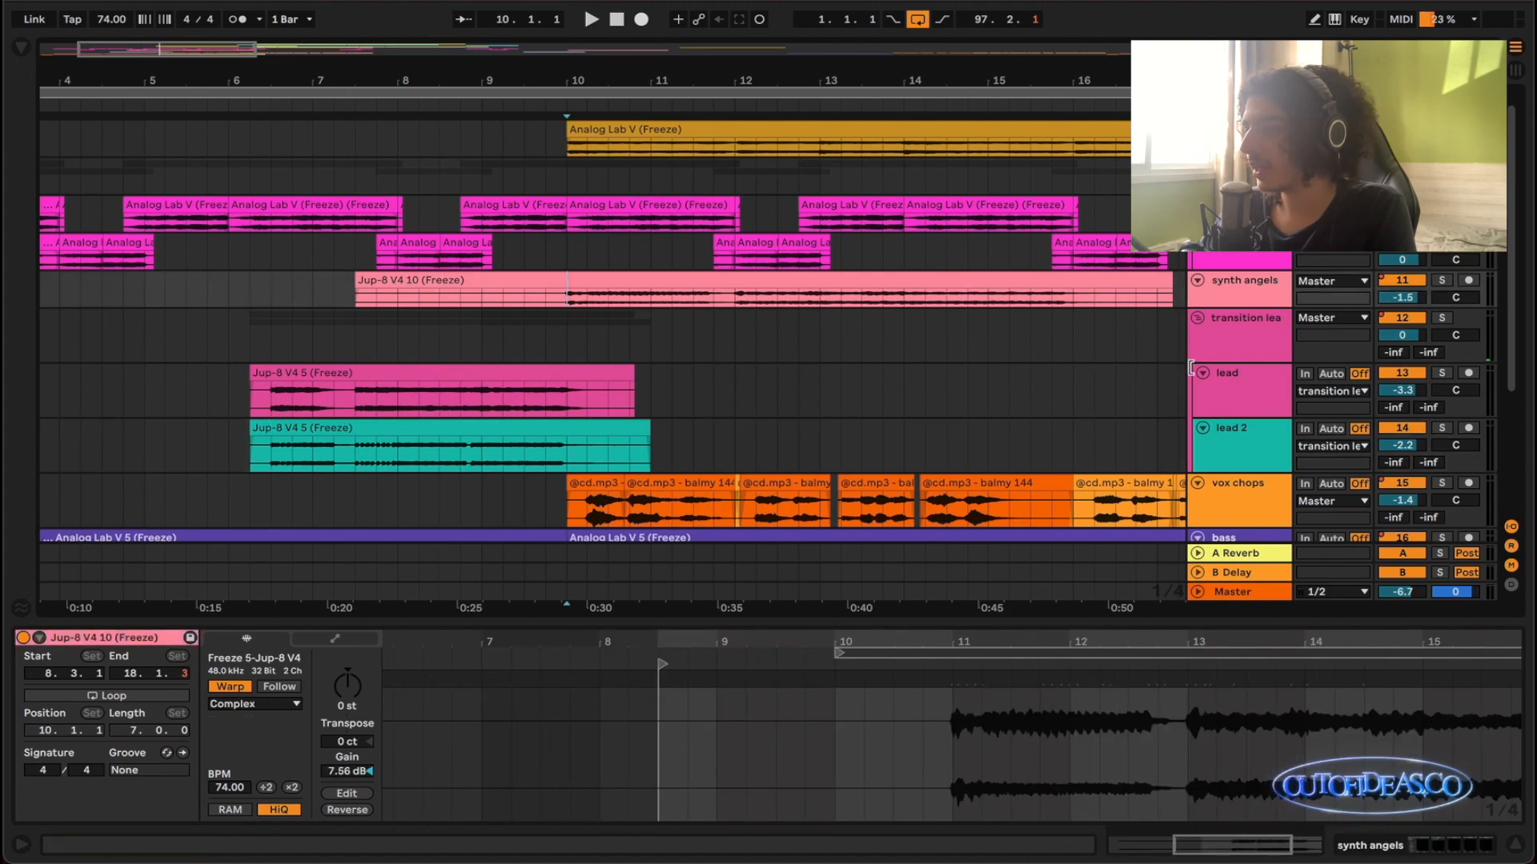
{"action": "left_click", "coordinate": [1224, 400]}
{"action": "left_click", "coordinate": [1233, 446], "text": "shift"}
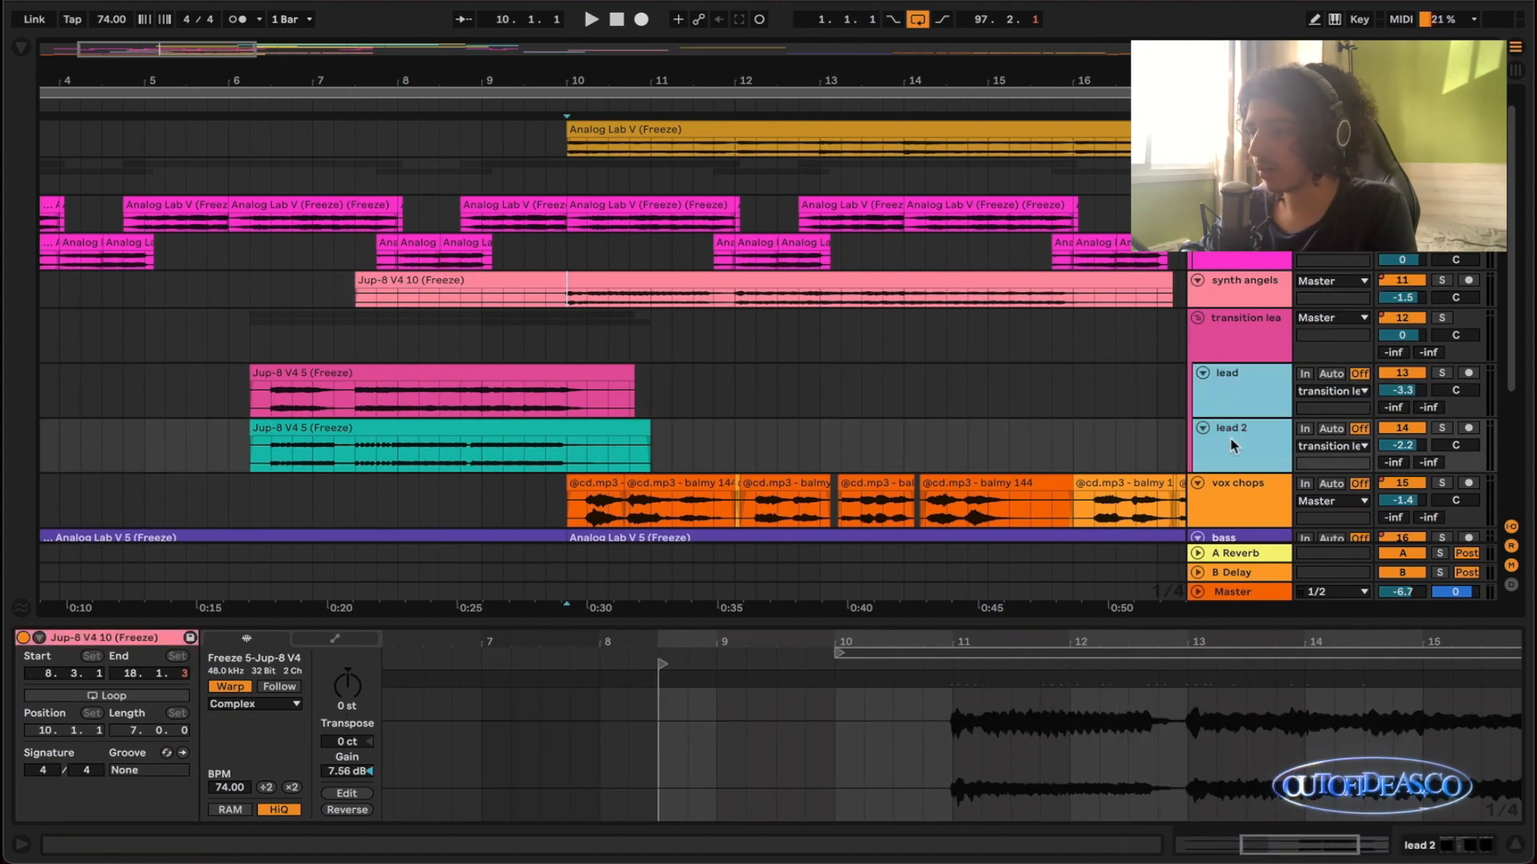
{"action": "left_click_drag", "start_coordinate": [1239, 402], "coordinate": [1239, 373]}
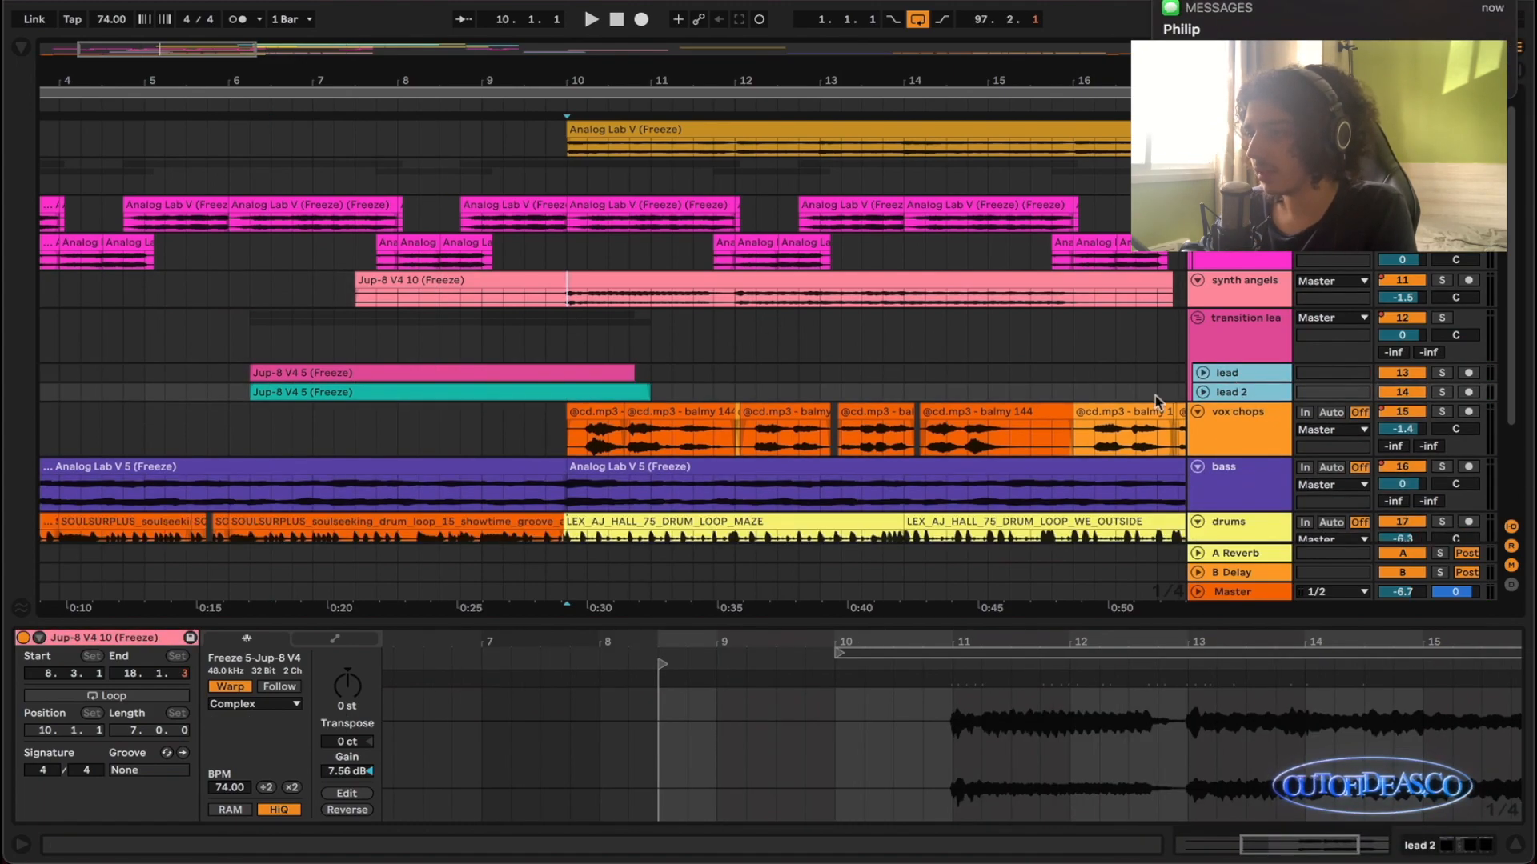
- Solo synth angels and listen to its Jup-8 V4 10 clip from 10.1.1 into bar 14, viewing the waveform up close
{"action": "scroll", "coordinate": [842, 344], "scroll_direction": "down", "scroll_amount": 1}
{"action": "left_click", "coordinate": [593, 299]}
{"action": "left_click", "coordinate": [594, 301]}
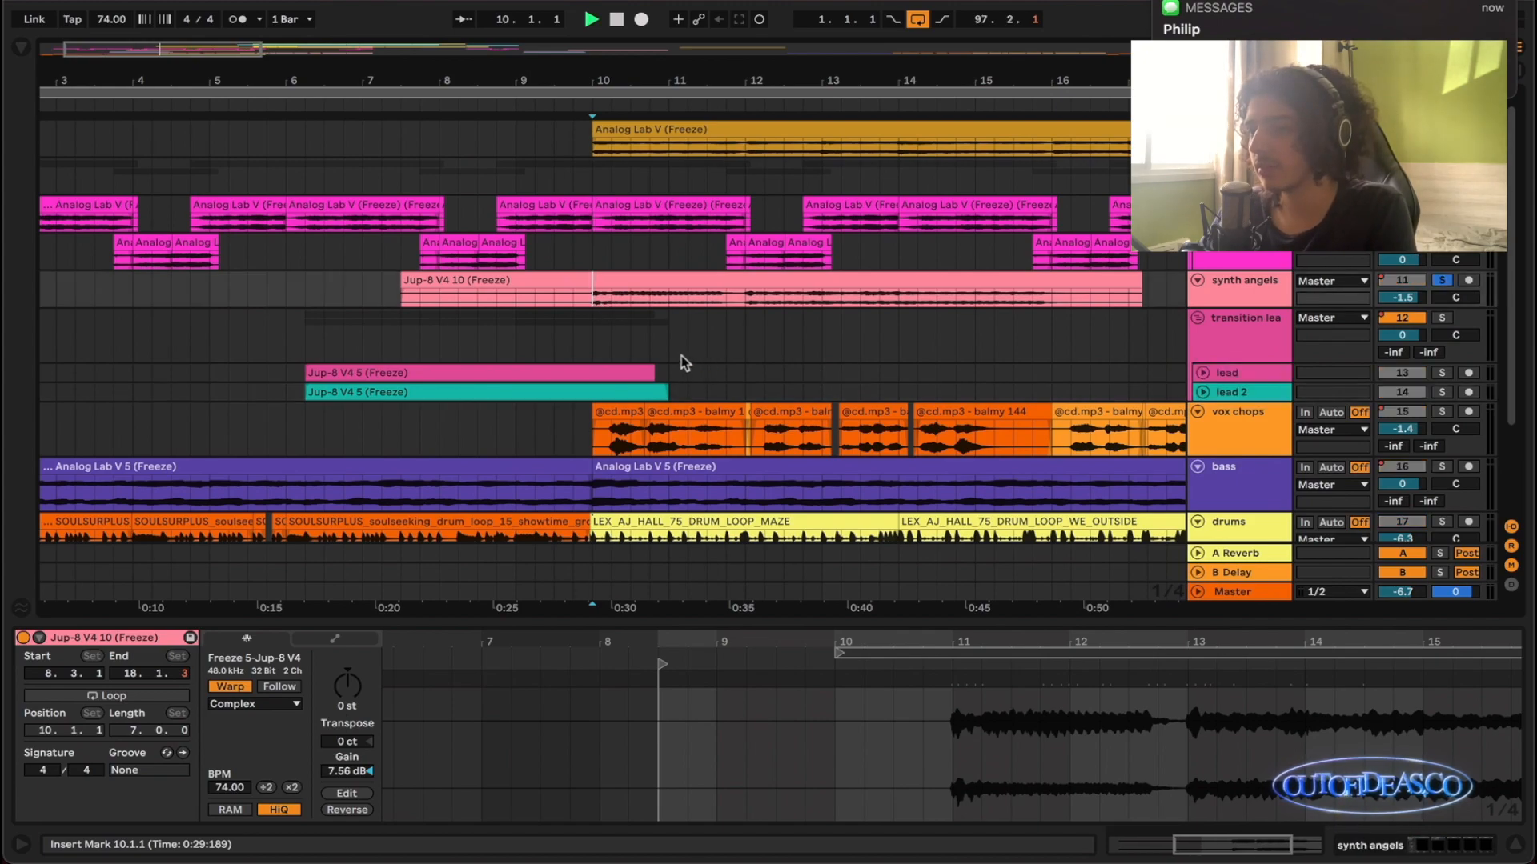
{"action": "key", "text": "space"}
{"action": "left_click", "coordinate": [709, 296]}
{"action": "key", "text": "z"}
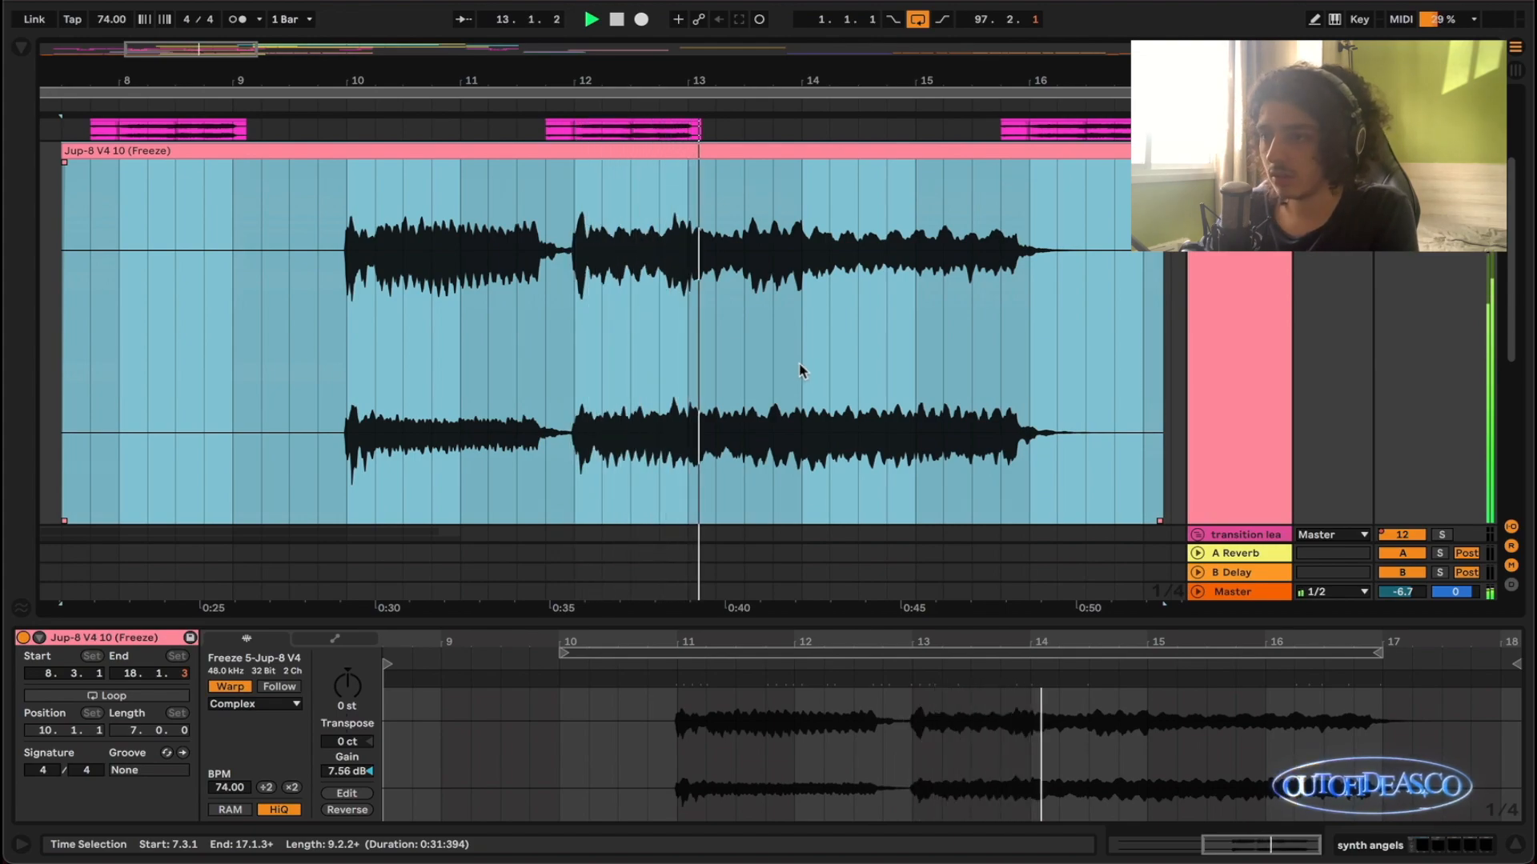
{"action": "key", "text": "x"}
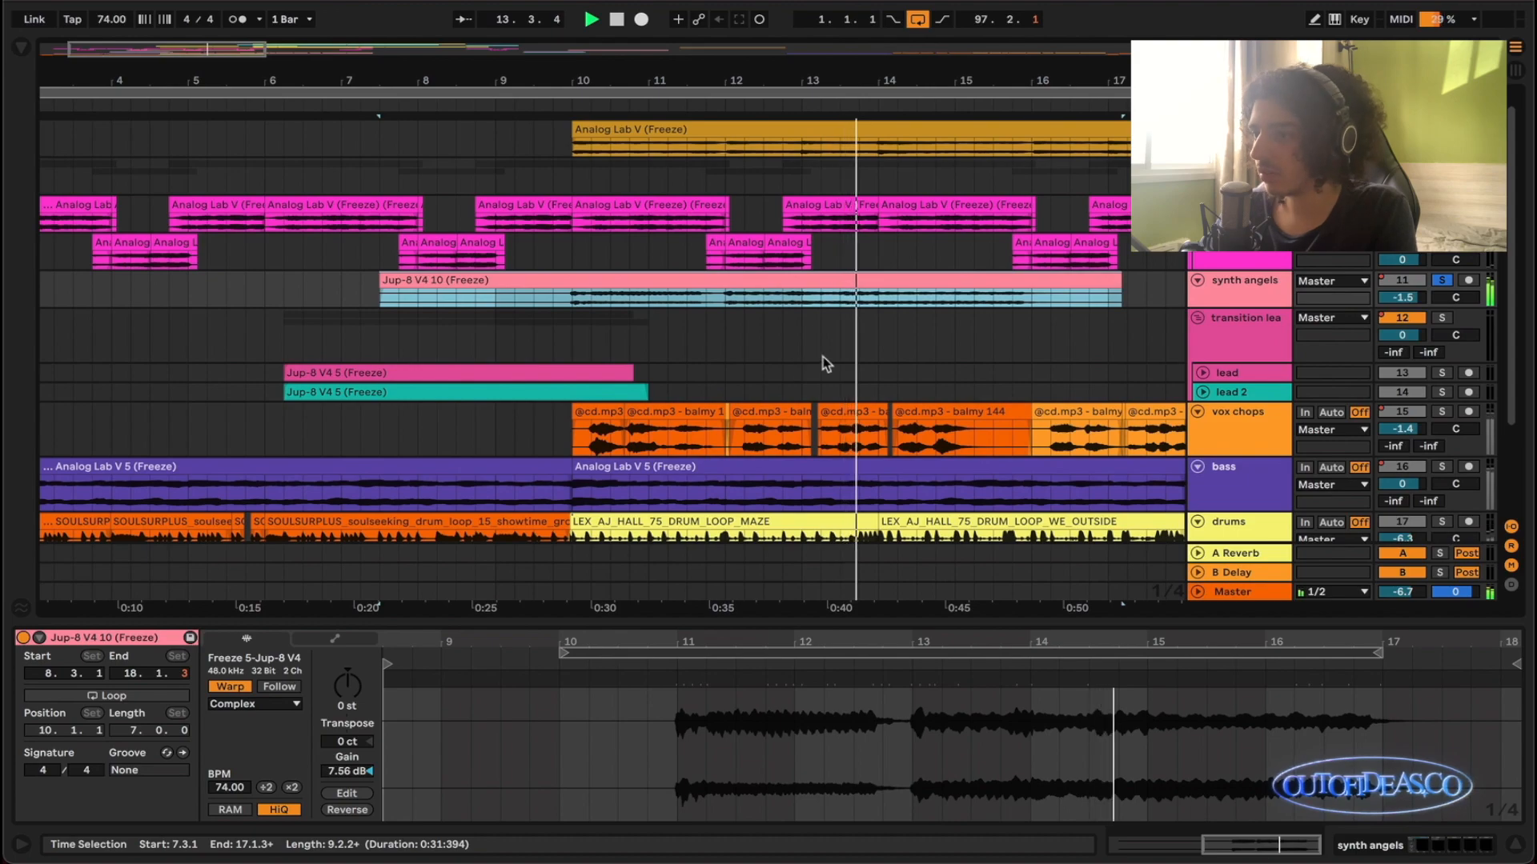
{"action": "key", "text": "z"}
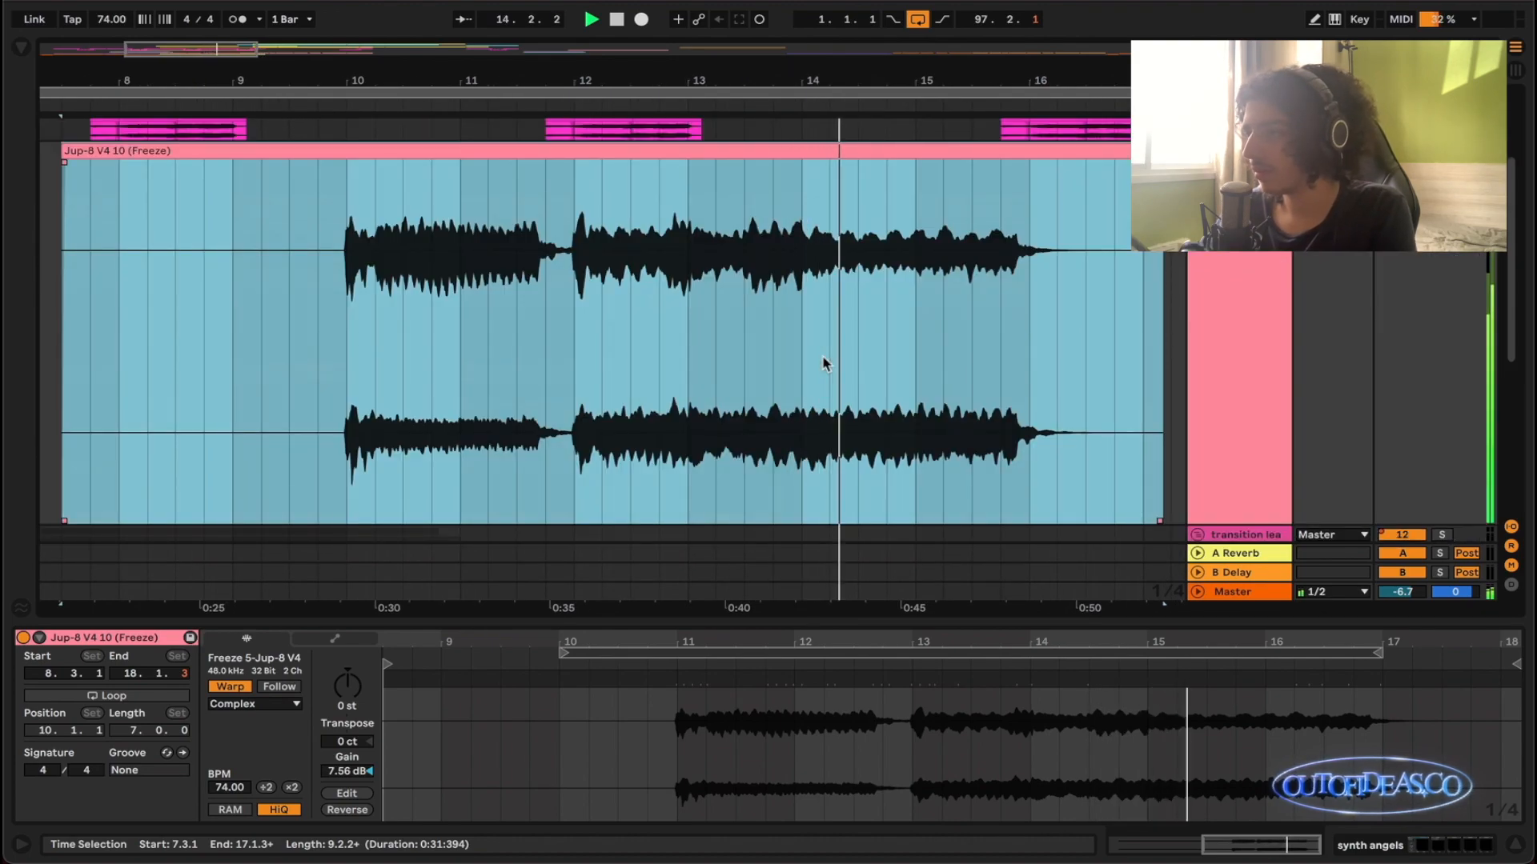
{"action": "key", "text": "x"}
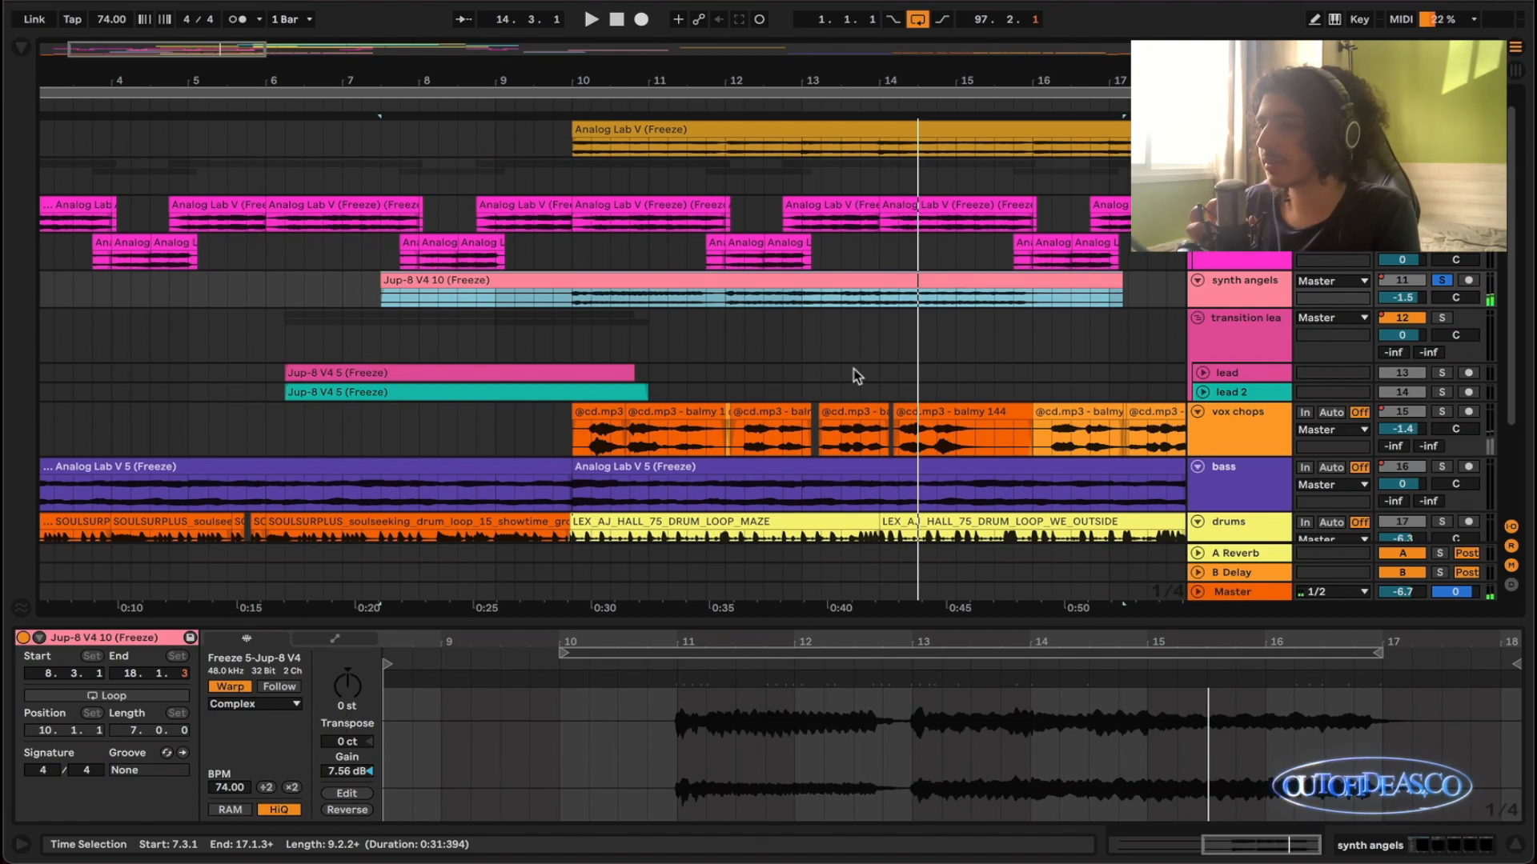
- Inspect the full synth angels waveform while stopped, and switch the track's solo off and back on
{"action": "scroll", "coordinate": [854, 367], "scroll_direction": "down", "scroll_amount": 3}
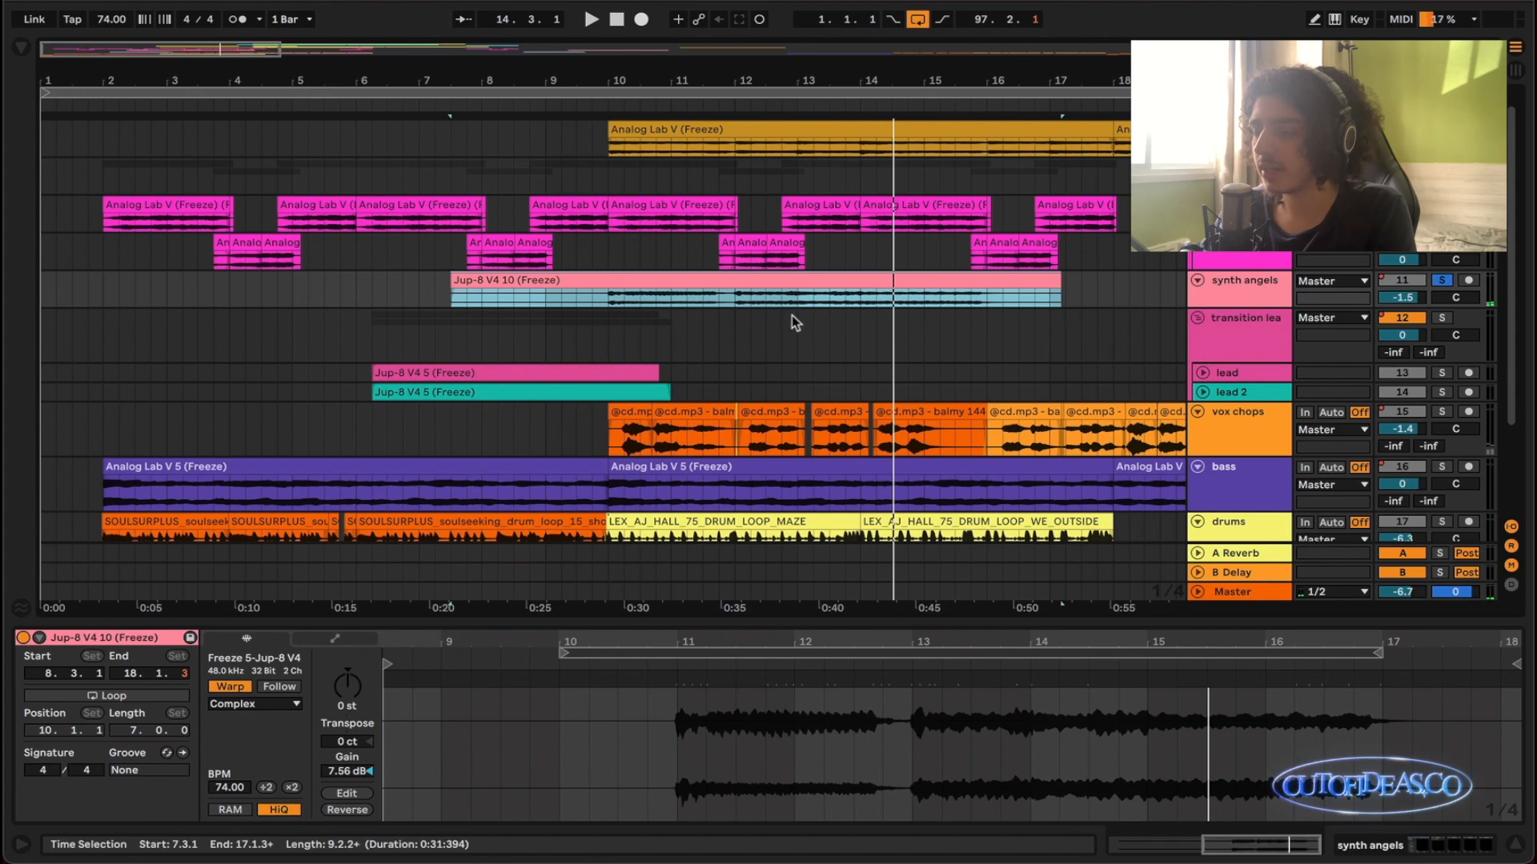
{"action": "key", "text": "z"}
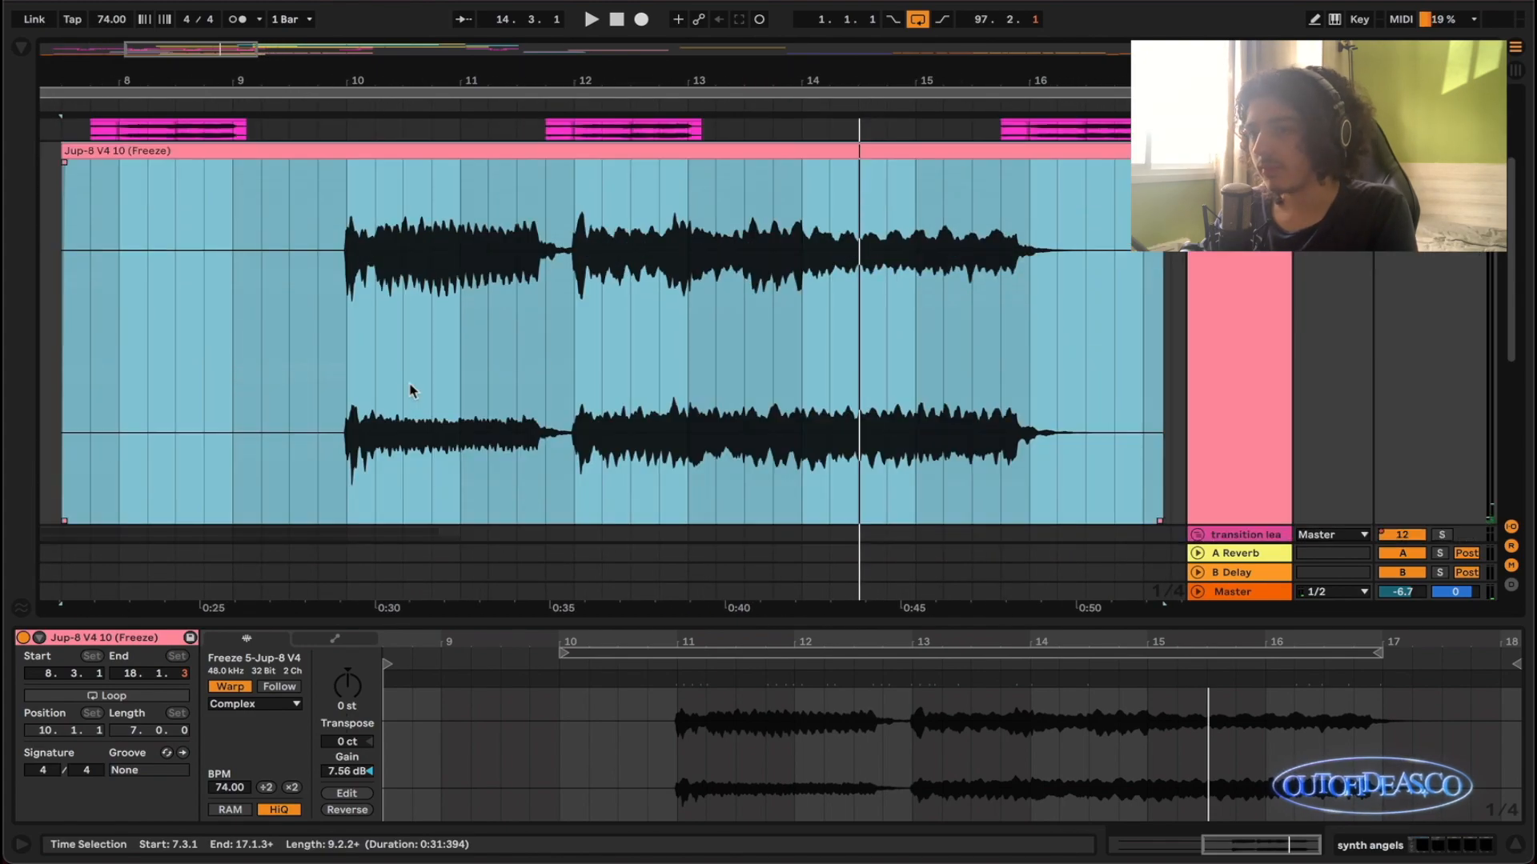
{"action": "scroll", "coordinate": [573, 338], "scroll_direction": "down", "scroll_amount": 1}
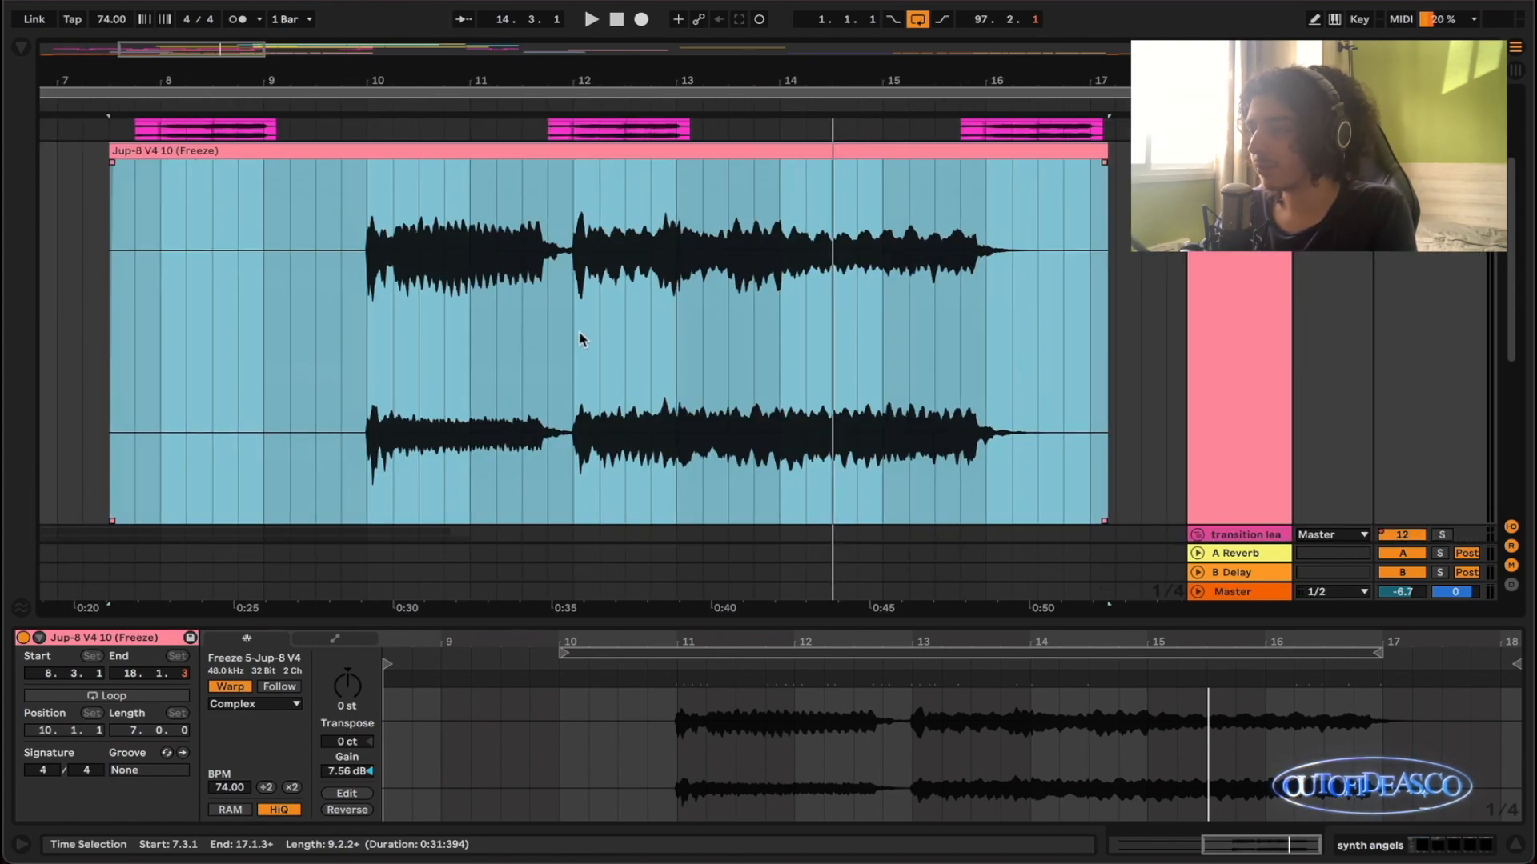
{"action": "key", "text": "x"}
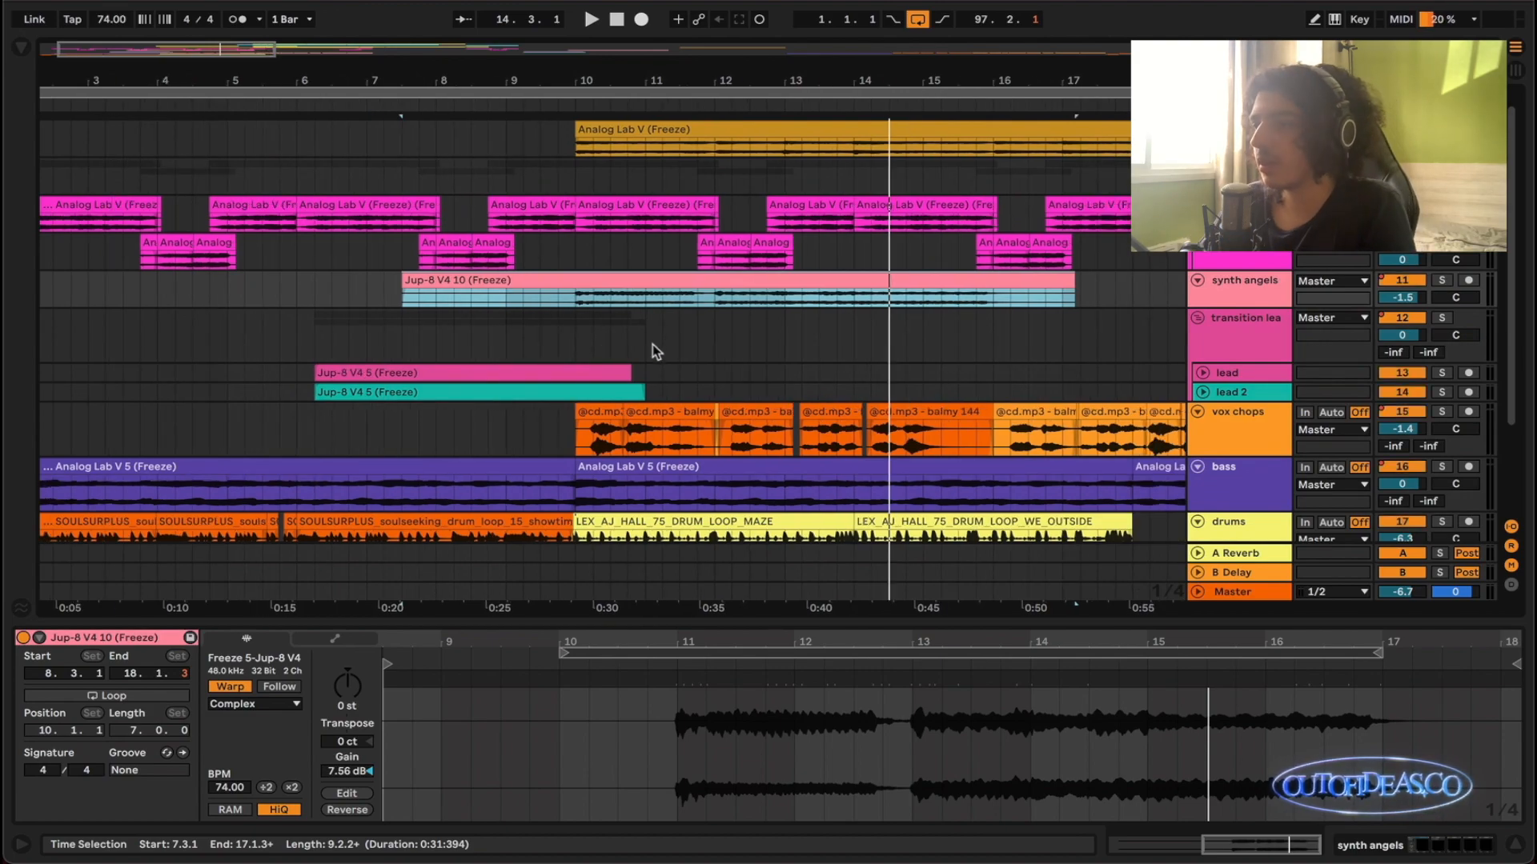
{"action": "key", "text": "s"}
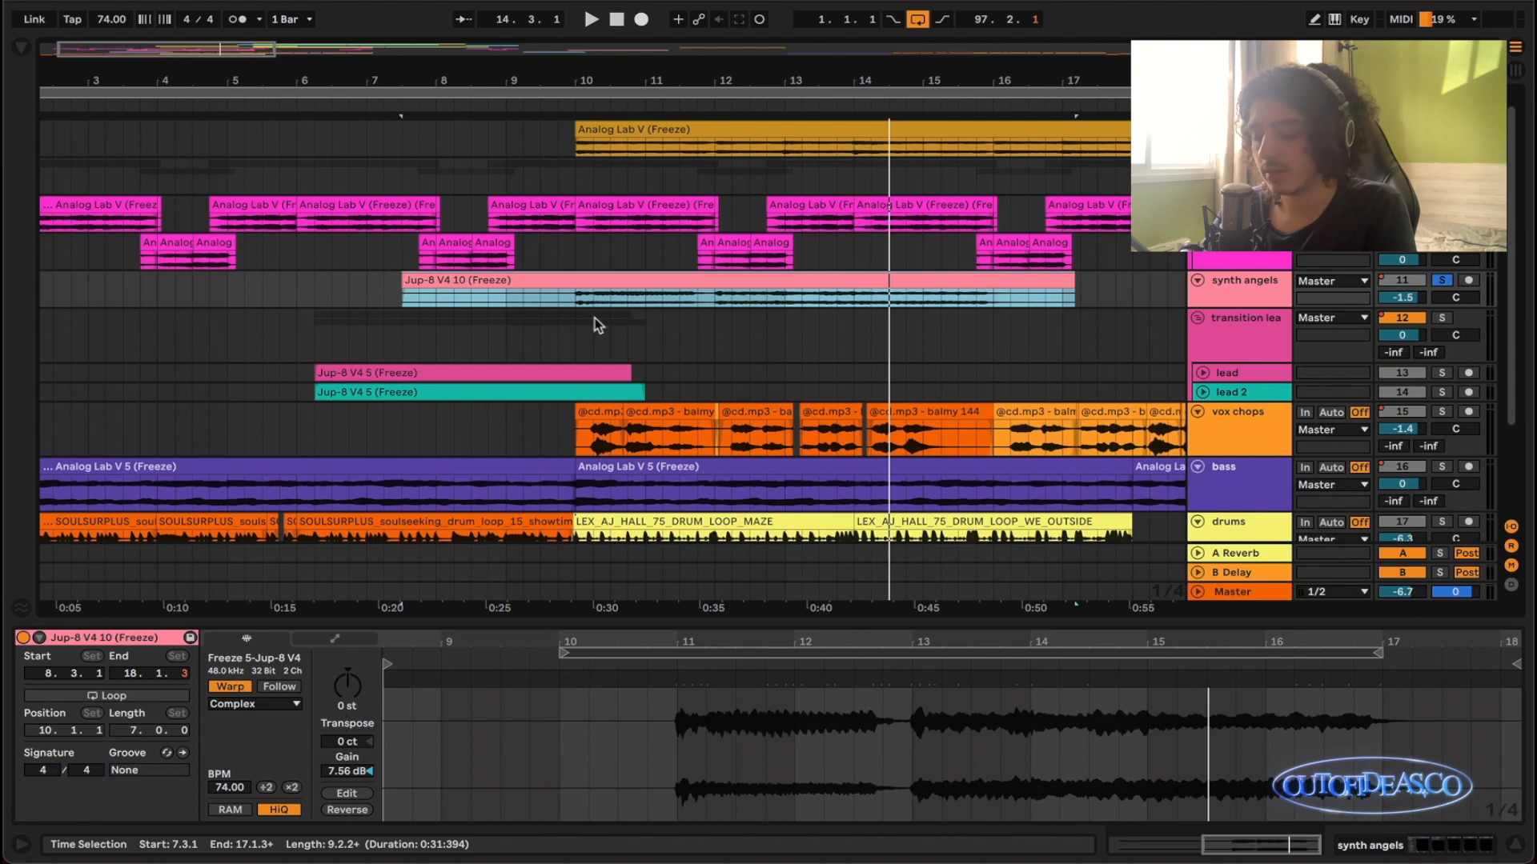
- Enlarge the synth angels clip and highlight its first sustained section from 9.3.1 to 11.4.1
{"action": "key", "text": "z"}
{"action": "left_click", "coordinate": [358, 294]}
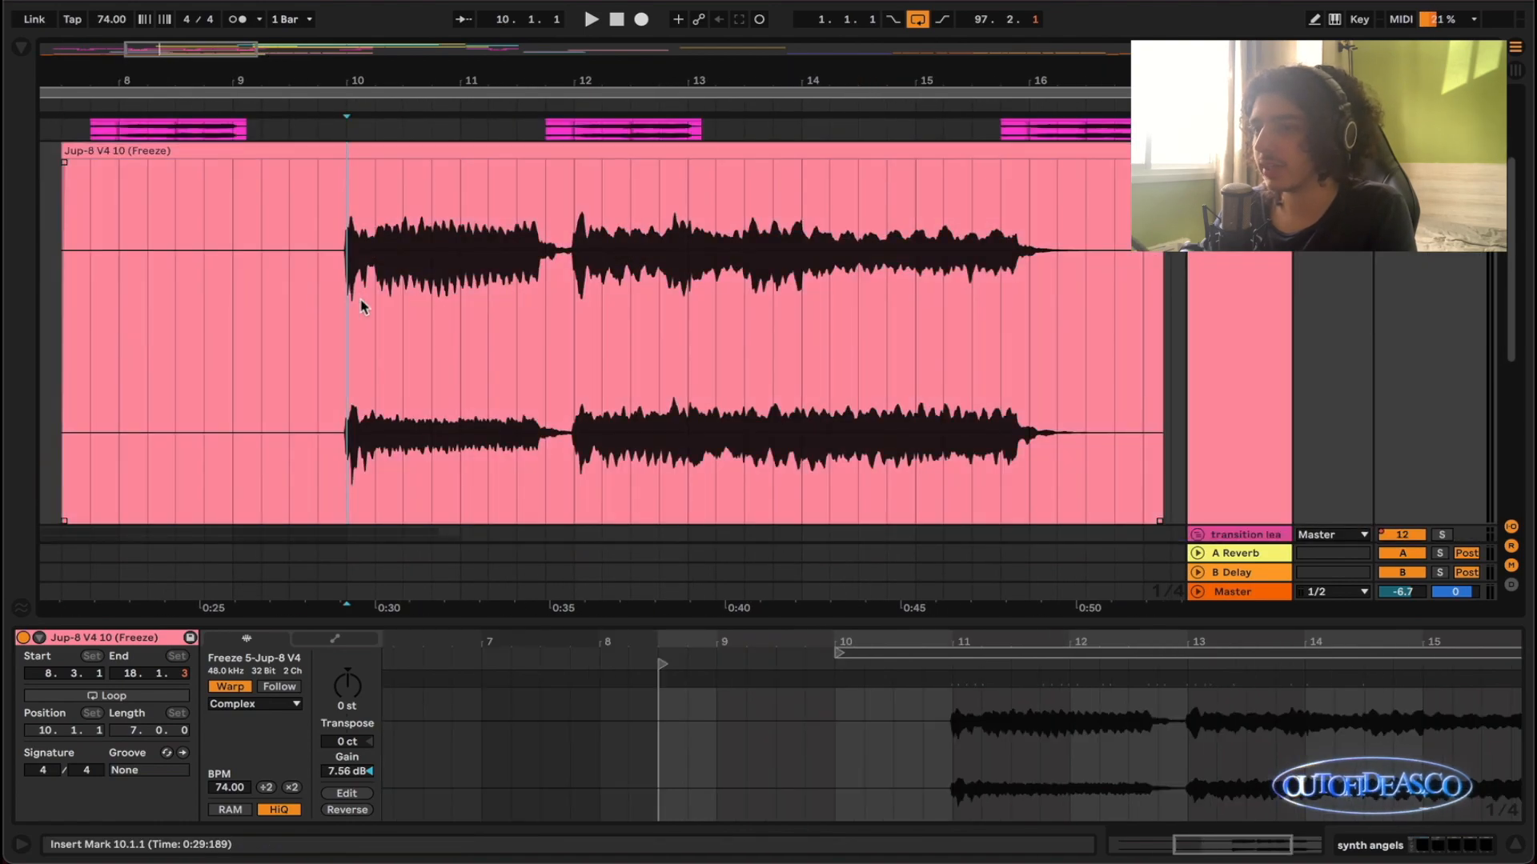
{"action": "left_click_drag", "start_coordinate": [551, 265], "coordinate": [299, 286]}
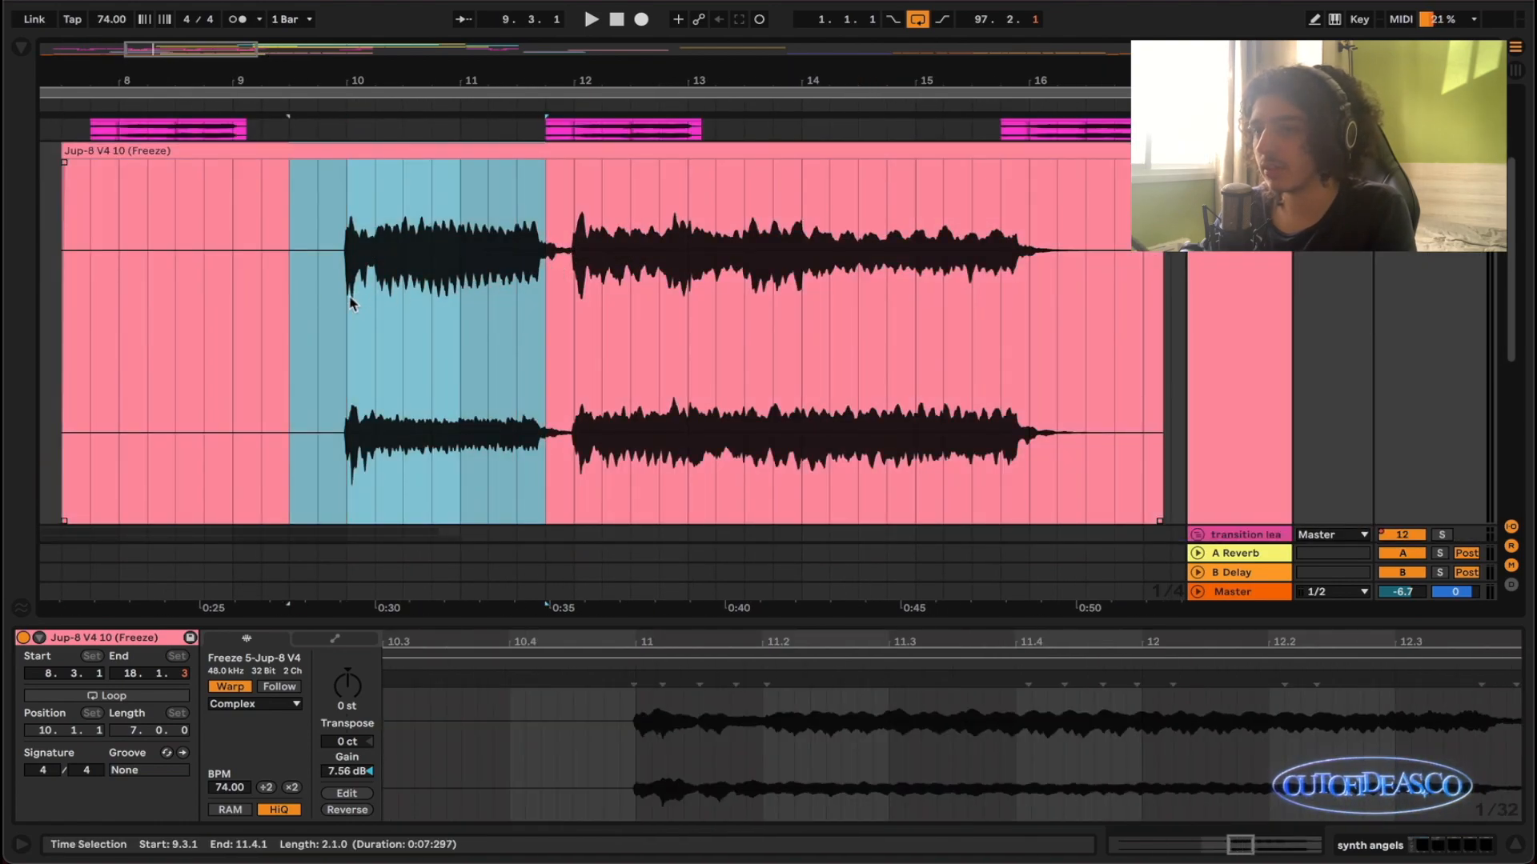
- Listen to the soloed synth angels clip from 10.1.1 into bar 12, return to the arrangement view, and clear the solo
{"action": "left_click", "coordinate": [361, 301]}
{"action": "scroll", "coordinate": [362, 301], "scroll_direction": "up", "scroll_amount": 3}
{"action": "key", "text": "space"}
{"action": "scroll", "coordinate": [408, 302], "scroll_direction": "right", "scroll_amount": 1}
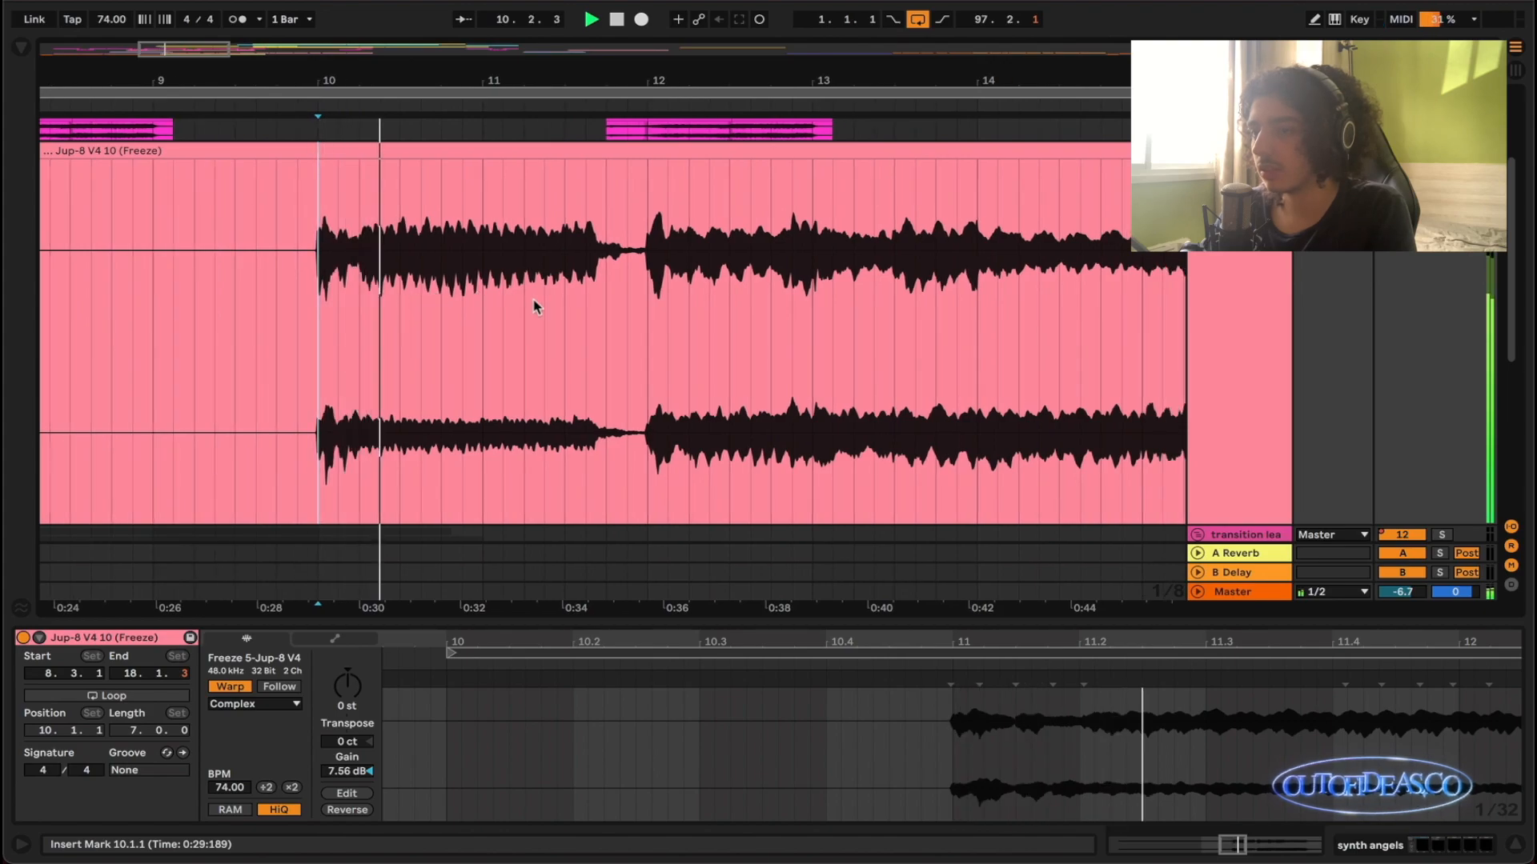
{"action": "scroll", "coordinate": [559, 319], "scroll_direction": "down", "scroll_amount": 1}
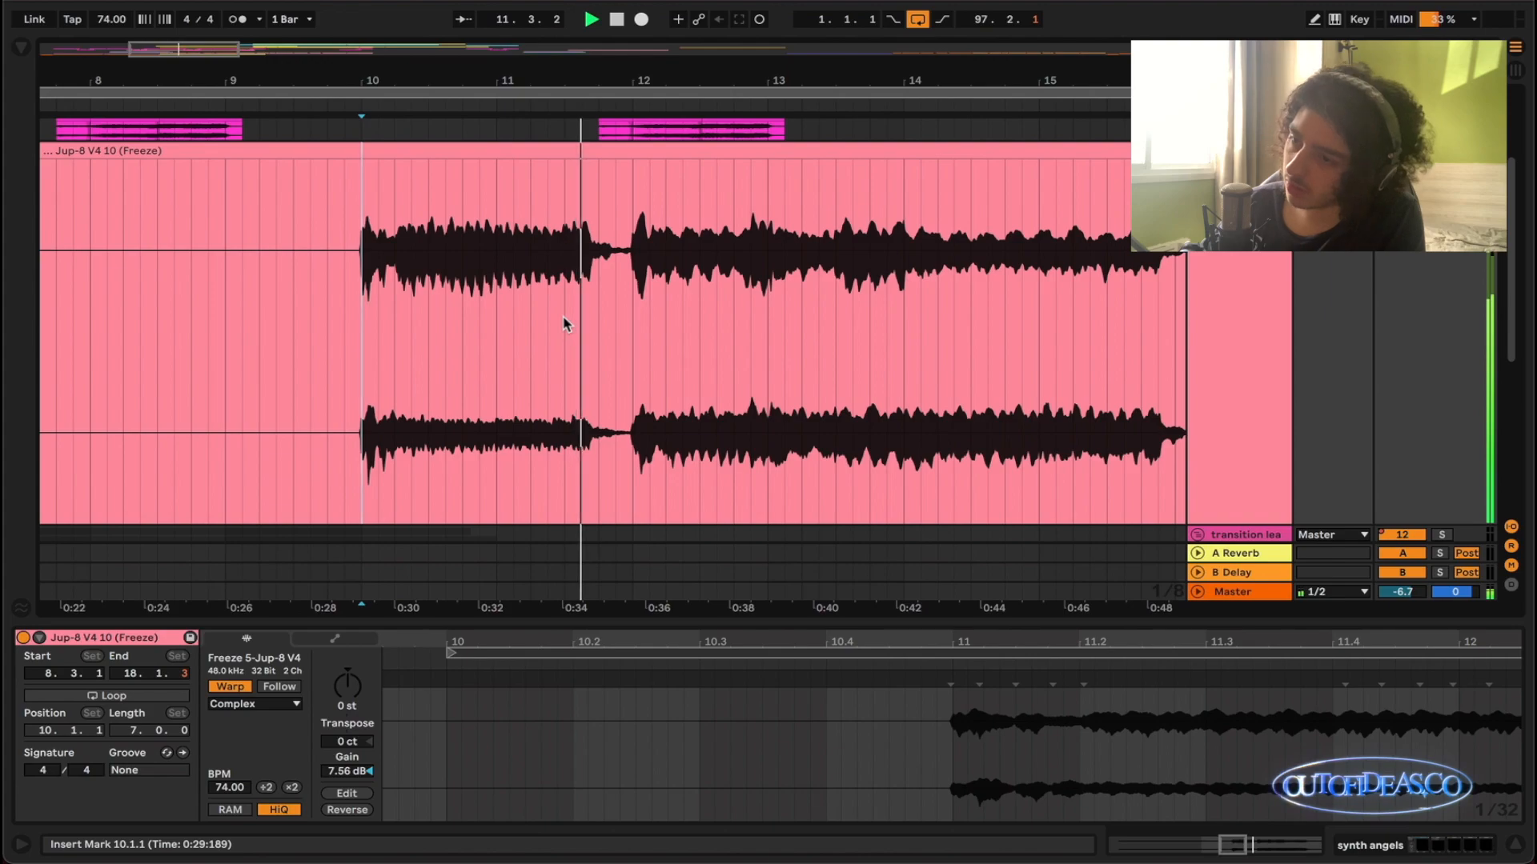
{"action": "key", "text": "x"}
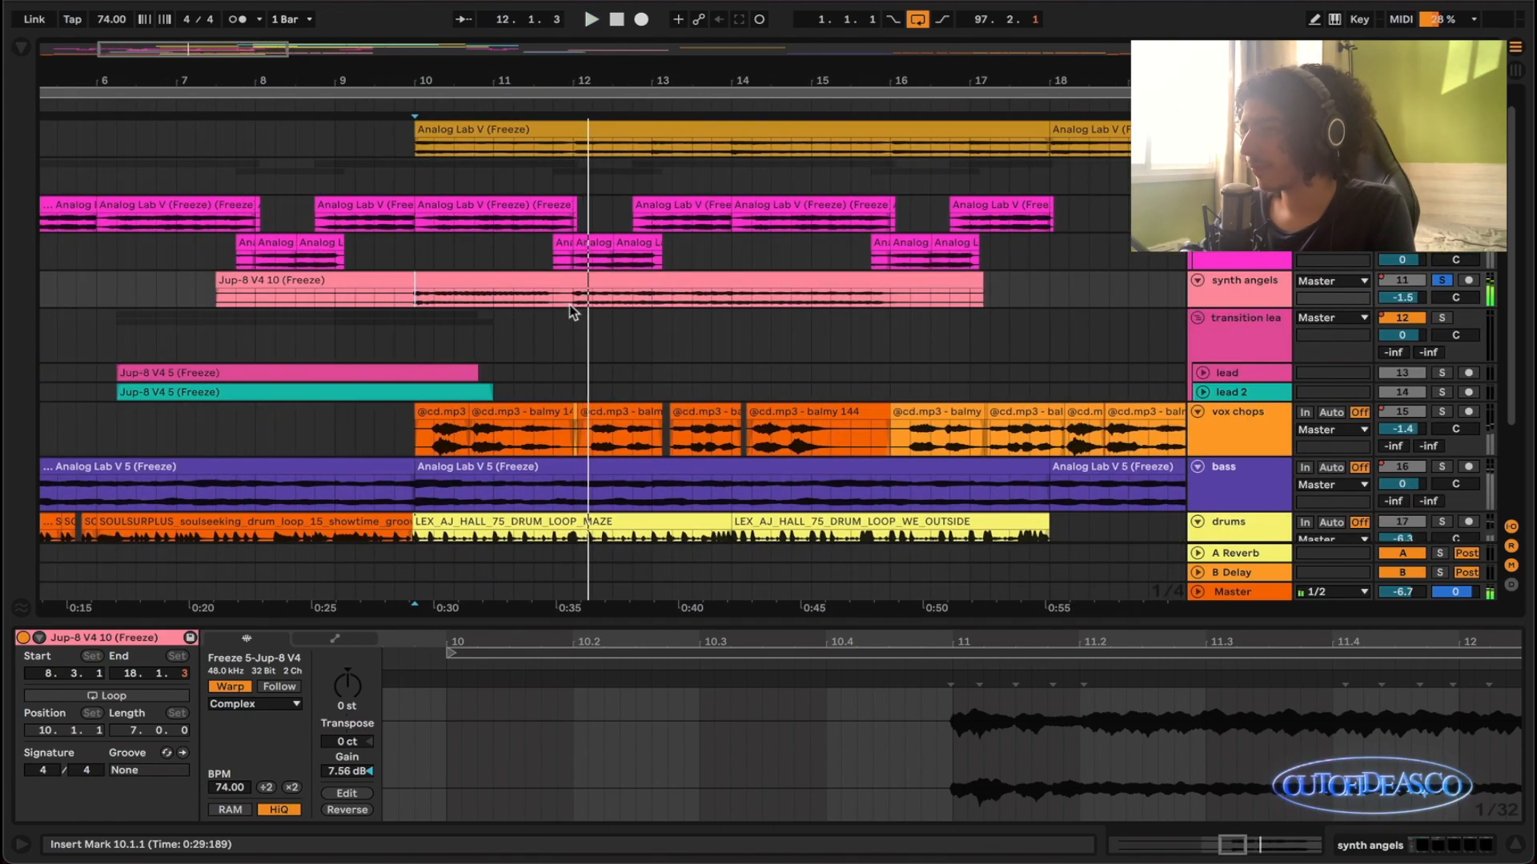
{"action": "scroll", "coordinate": [573, 312], "scroll_direction": "down", "scroll_amount": 2}
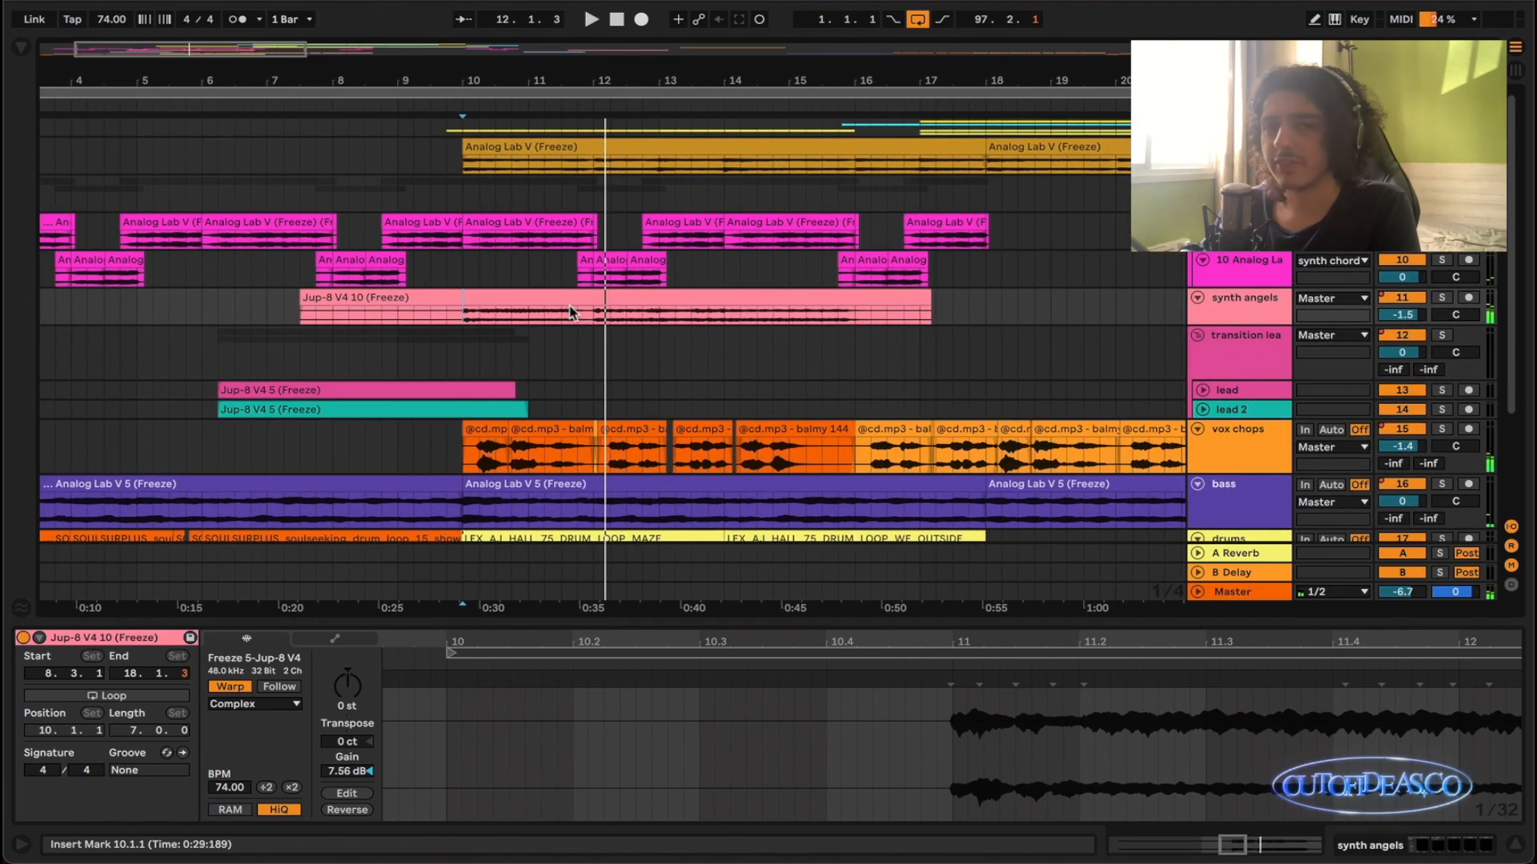
- Solo the vox chops track and listen to its balmy 144 clips from 10.1.1 into bar 11
{"action": "scroll", "coordinate": [579, 312], "scroll_direction": "down", "scroll_amount": 3}
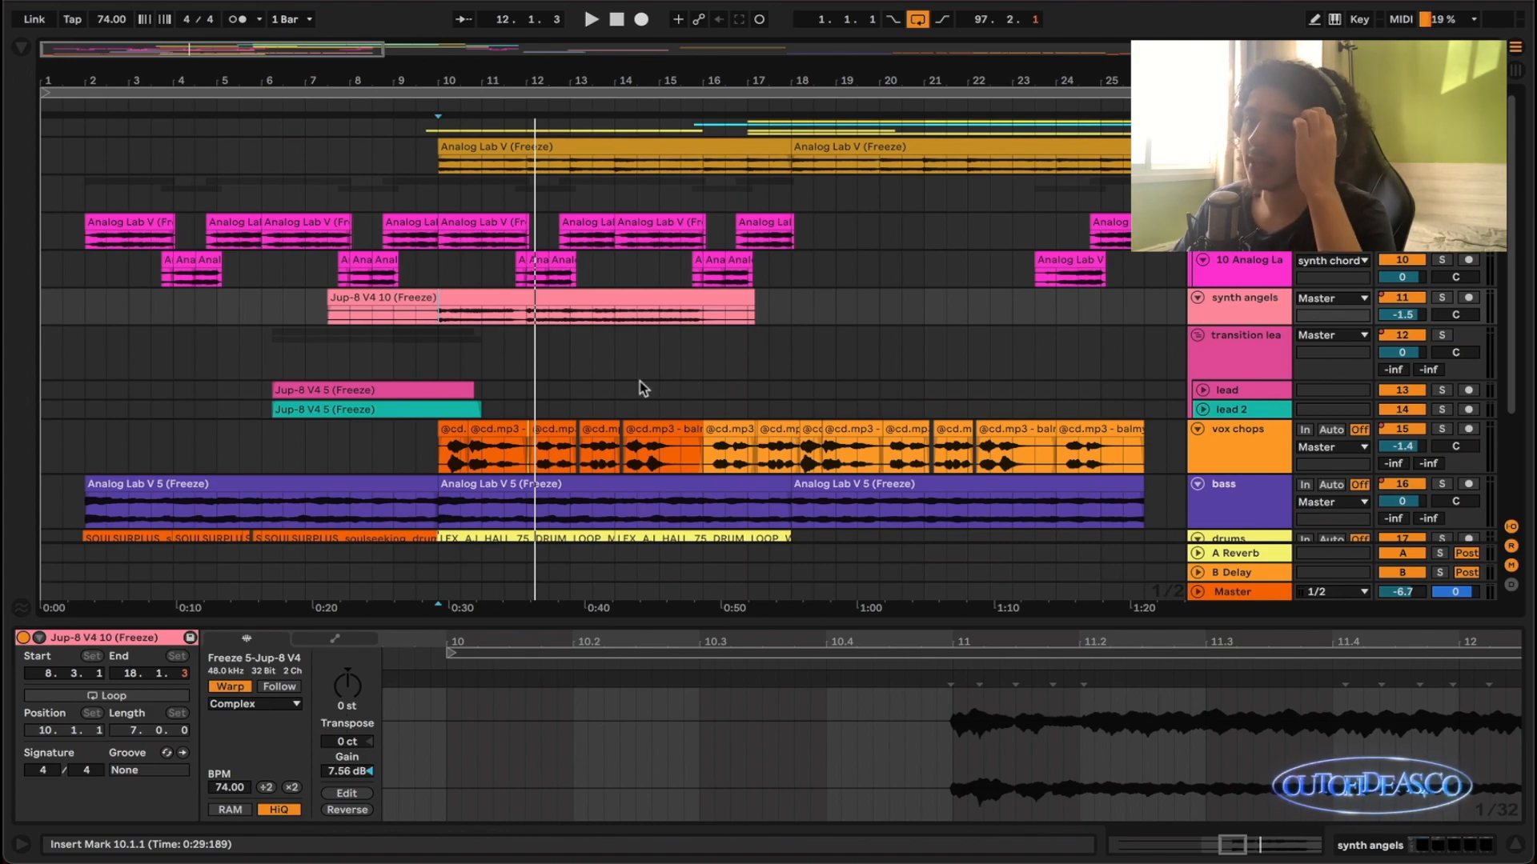
{"action": "key", "text": "plus"}
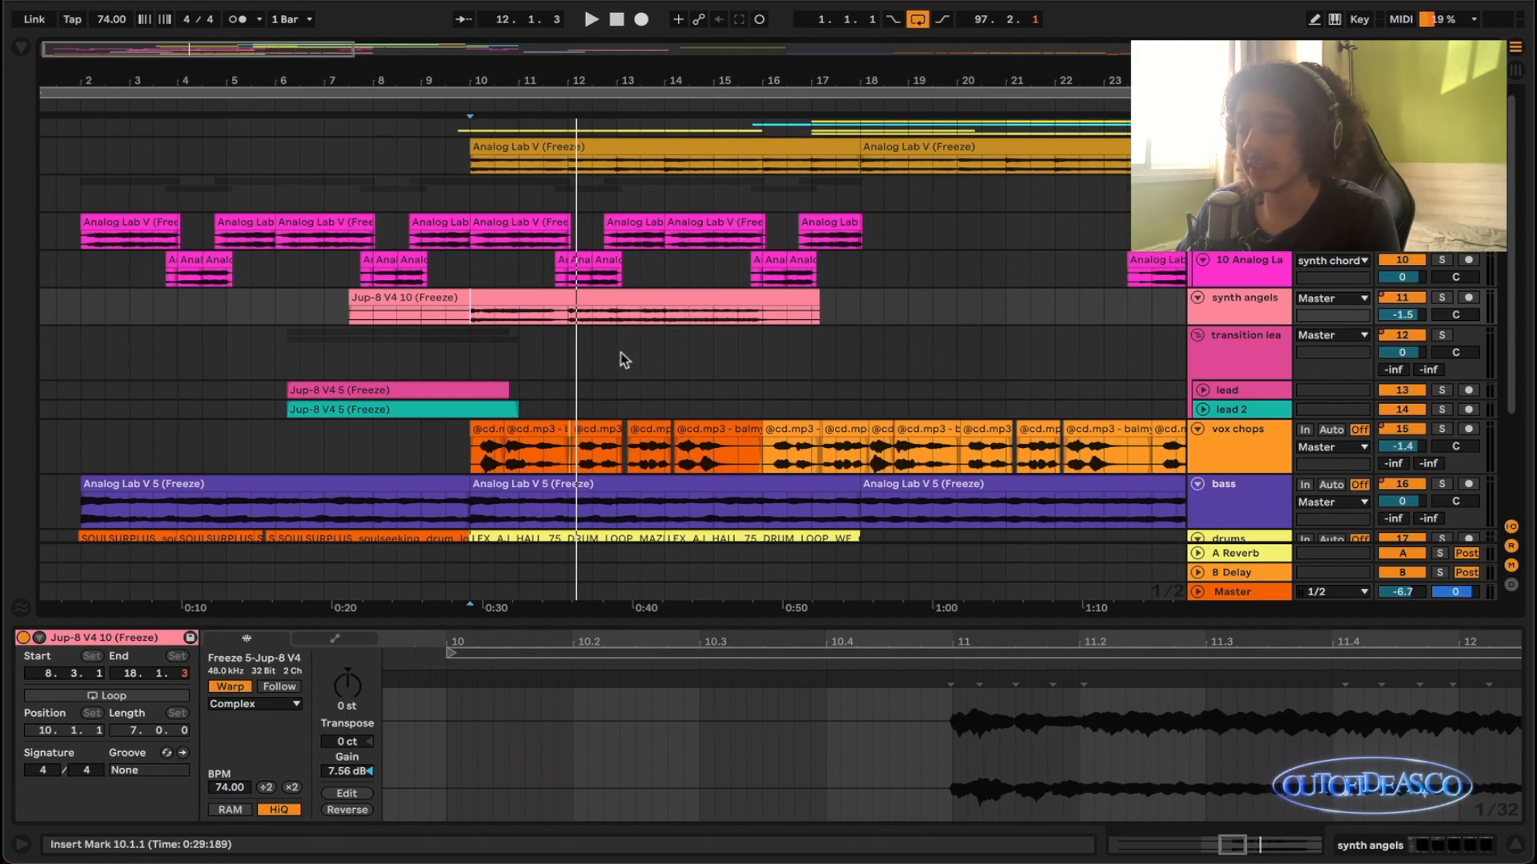
{"action": "scroll", "coordinate": [642, 347], "scroll_direction": "down", "scroll_amount": 2}
{"action": "left_click", "coordinate": [473, 385]}
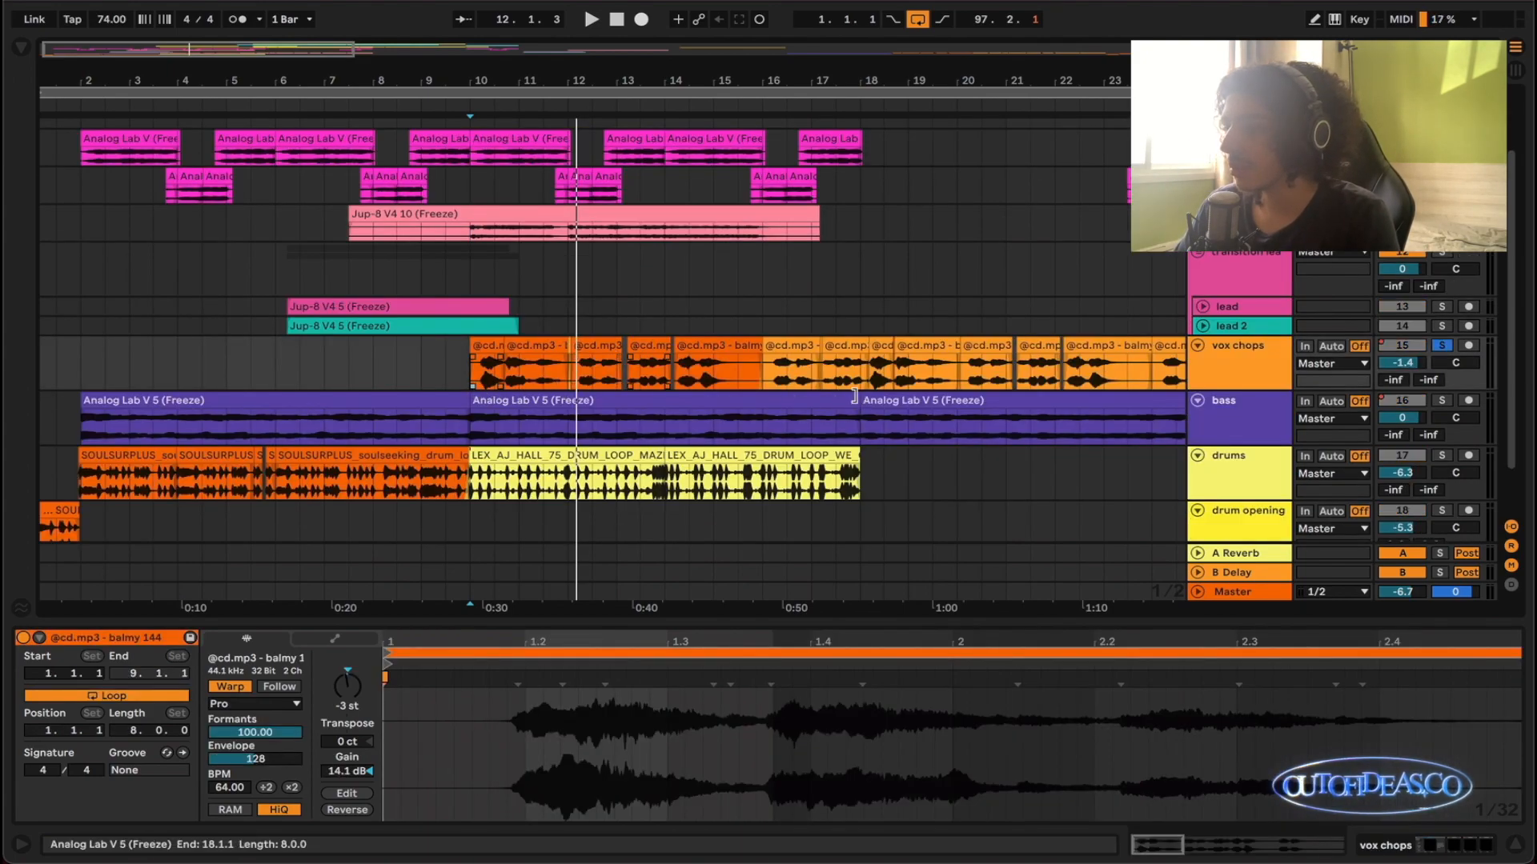
{"action": "key", "text": "minus"}
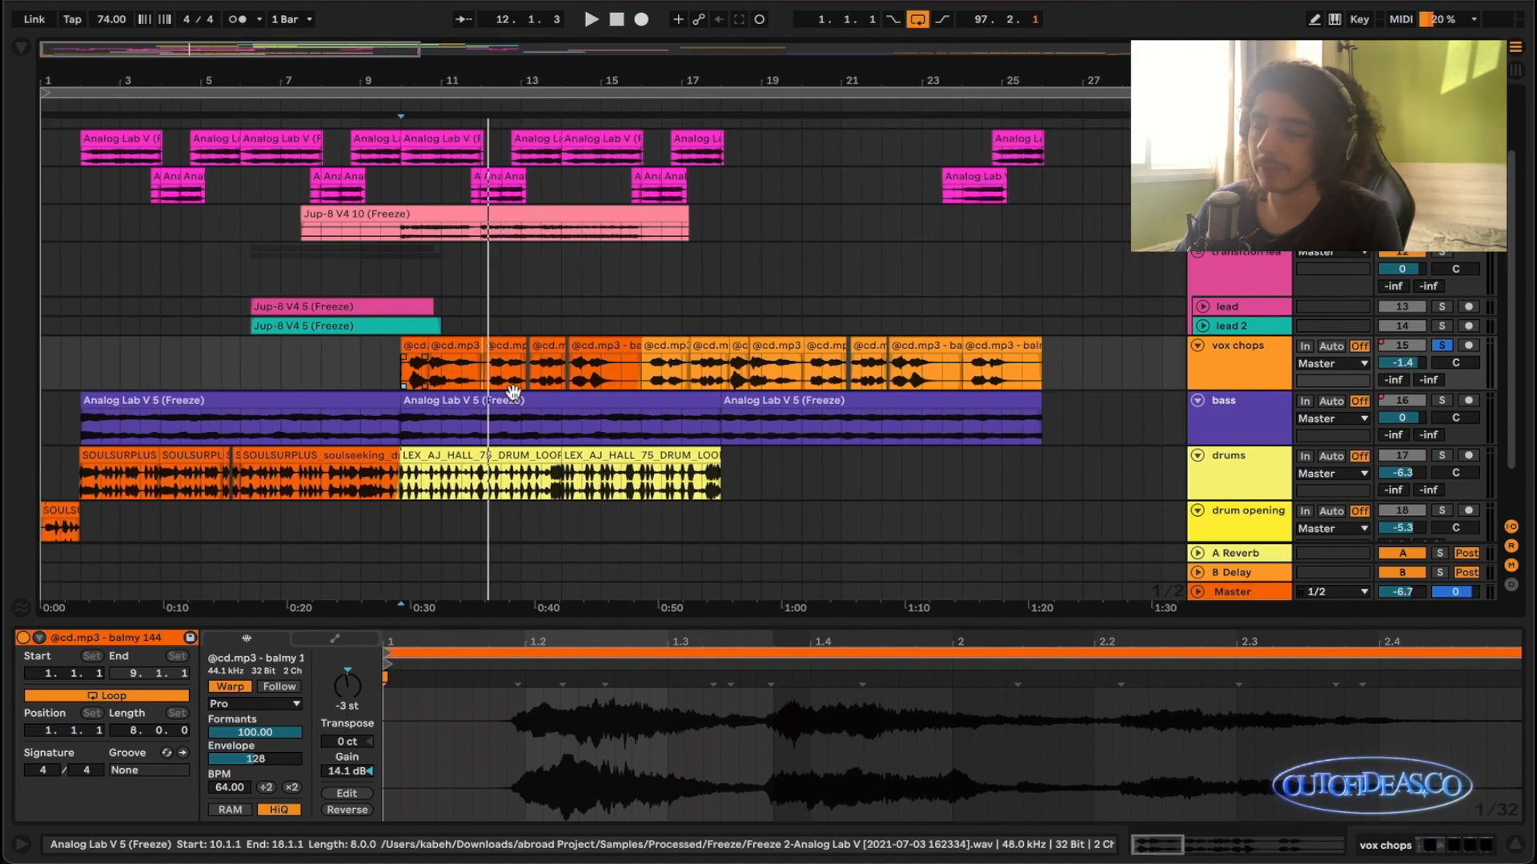
{"action": "scroll", "coordinate": [429, 383], "scroll_direction": "up", "scroll_amount": 5}
{"action": "key", "text": "space"}
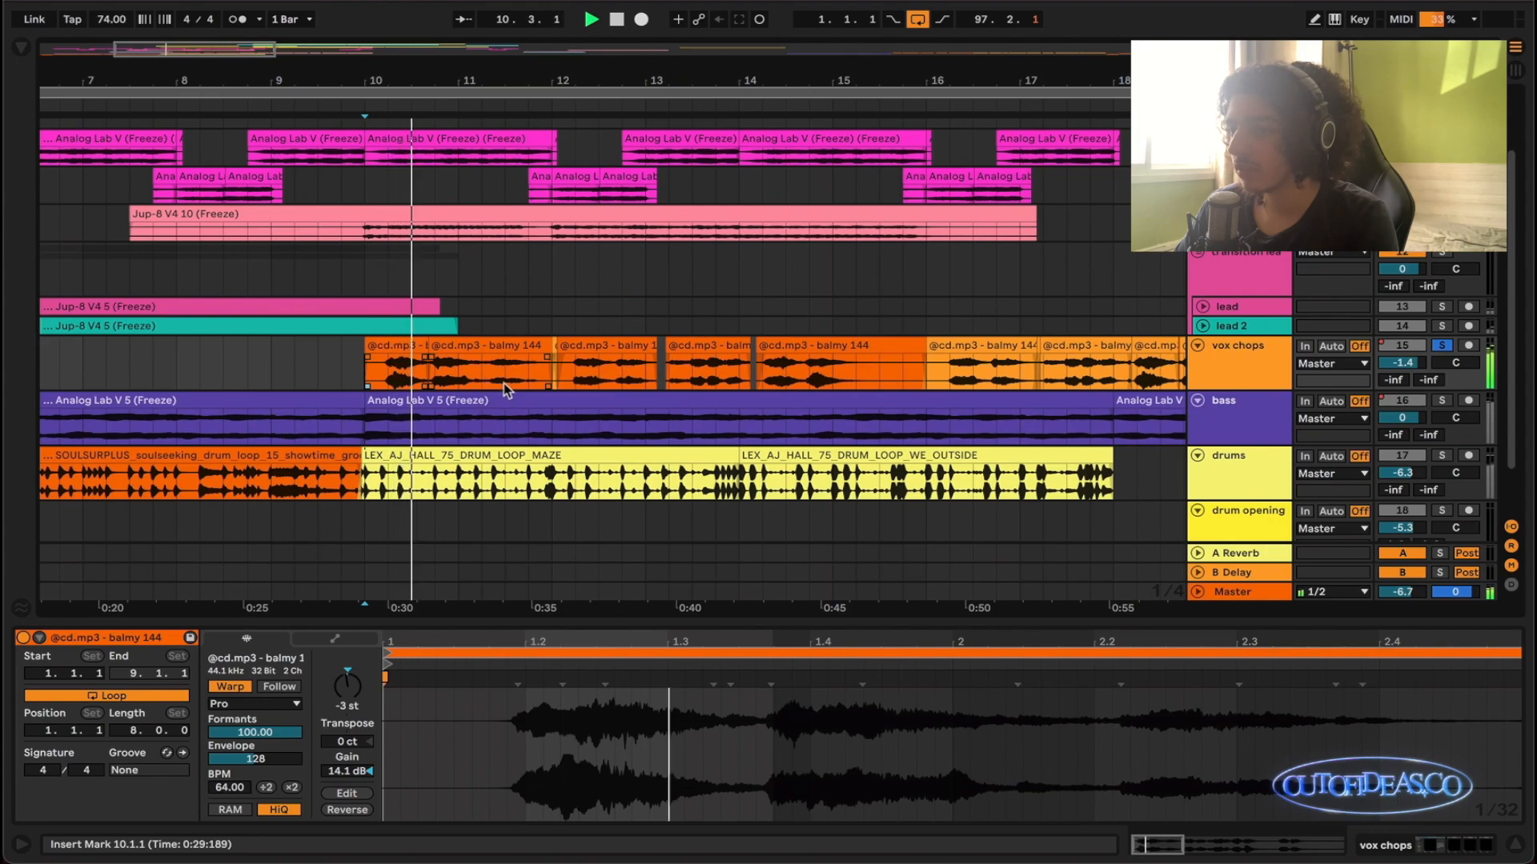
{"action": "scroll", "coordinate": [484, 381], "scroll_direction": "down", "scroll_amount": 1}
{"action": "scroll", "coordinate": [452, 381], "scroll_direction": "up", "scroll_amount": 2}
{"action": "scroll", "coordinate": [504, 379], "scroll_direction": "up", "scroll_amount": 1}
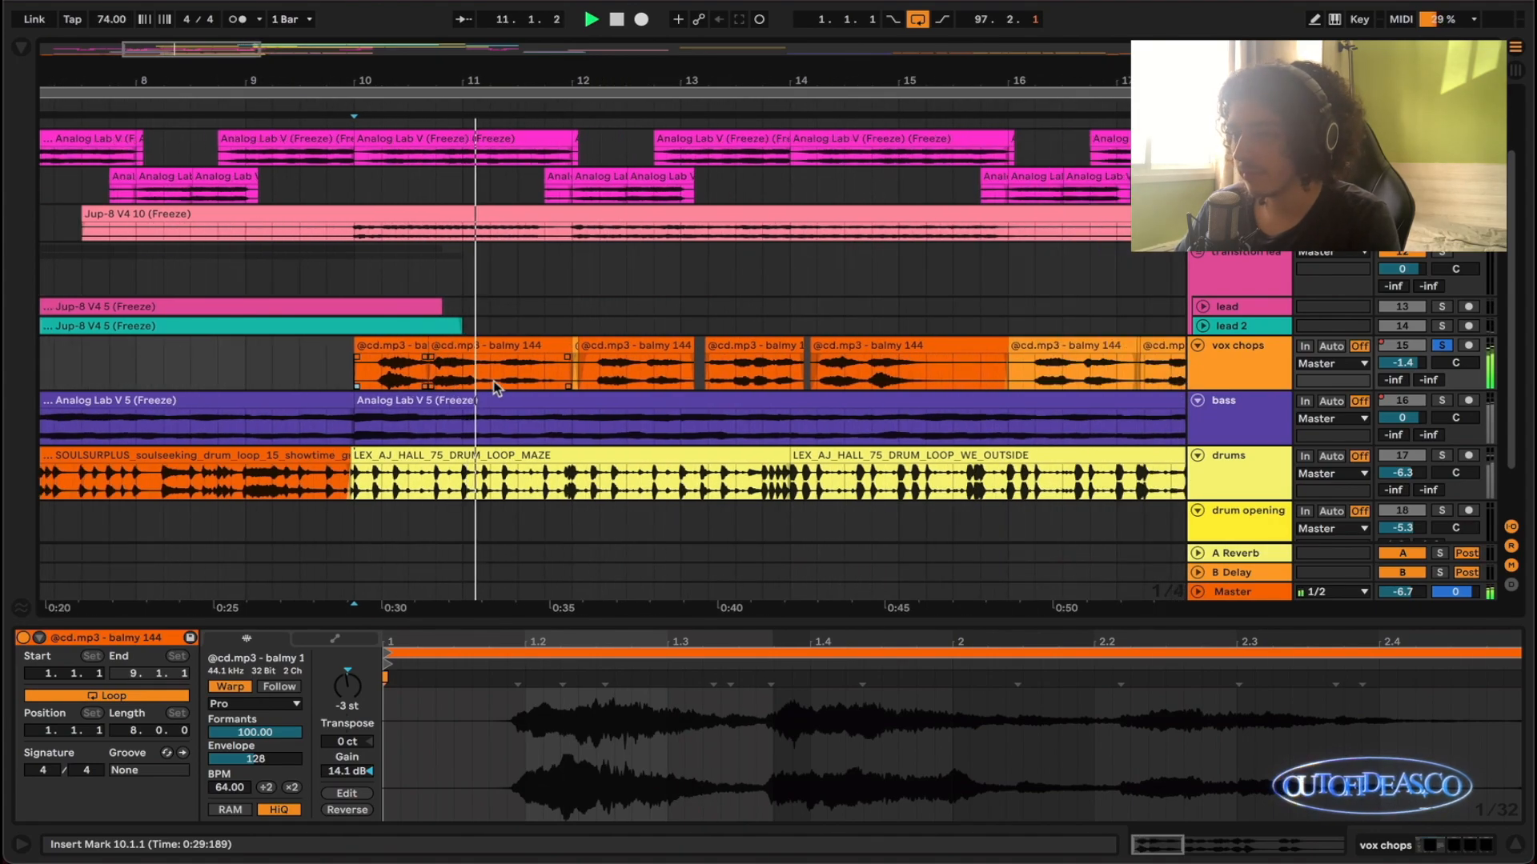
{"action": "scroll", "coordinate": [536, 378], "scroll_direction": "down", "scroll_amount": 2}
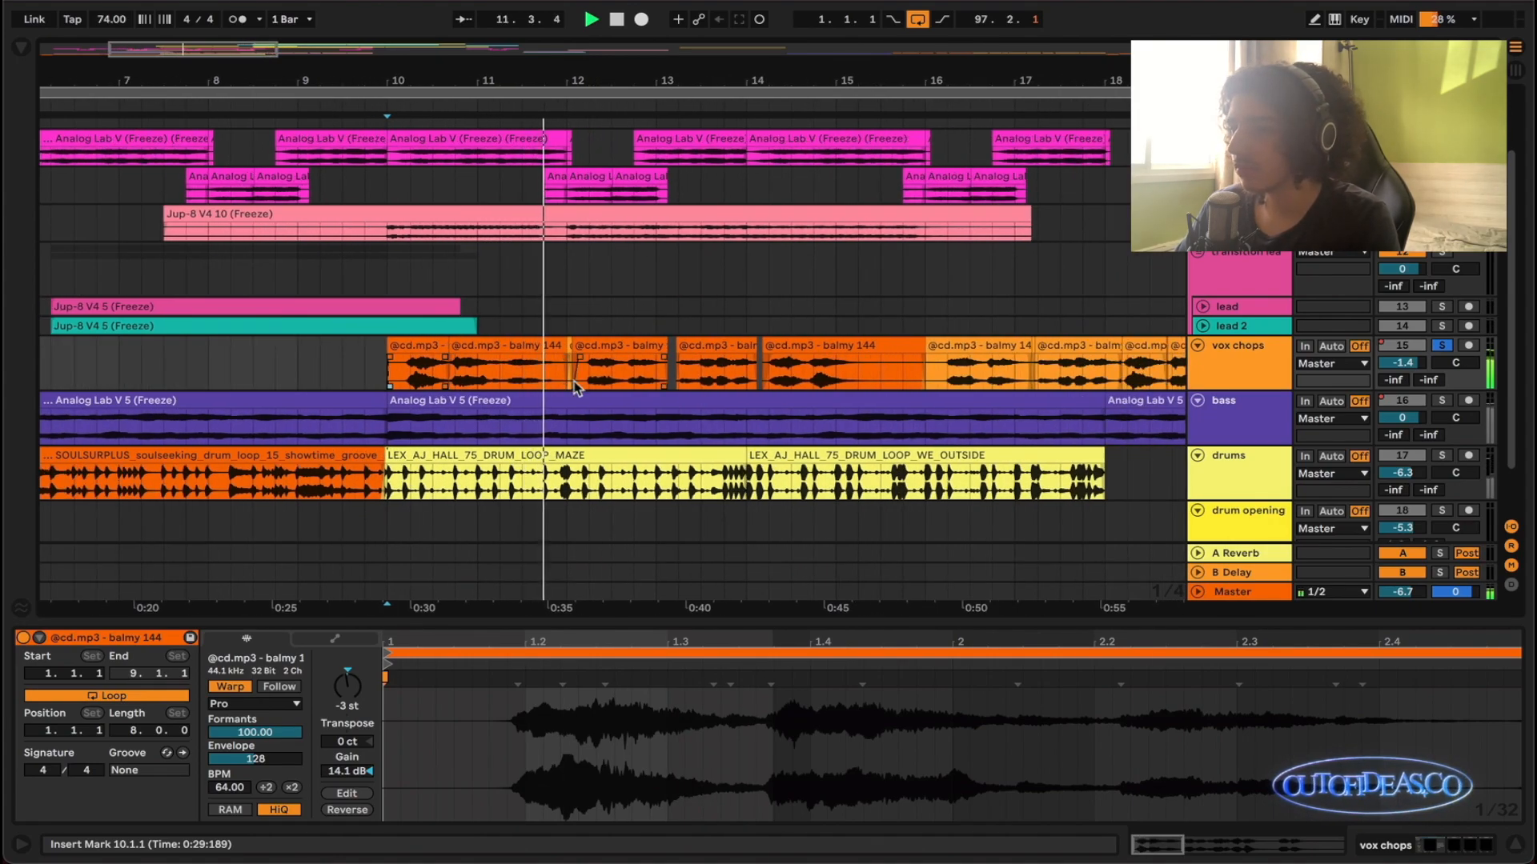
{"action": "key", "text": "space"}
- Add the bass to the vox chops solo and listen to both from 10.1.1 through bar 14
{"action": "left_click", "coordinate": [1443, 400], "text": "super"}
{"action": "scroll", "coordinate": [761, 424], "scroll_direction": "right", "scroll_amount": 1}
{"action": "key", "text": "space"}
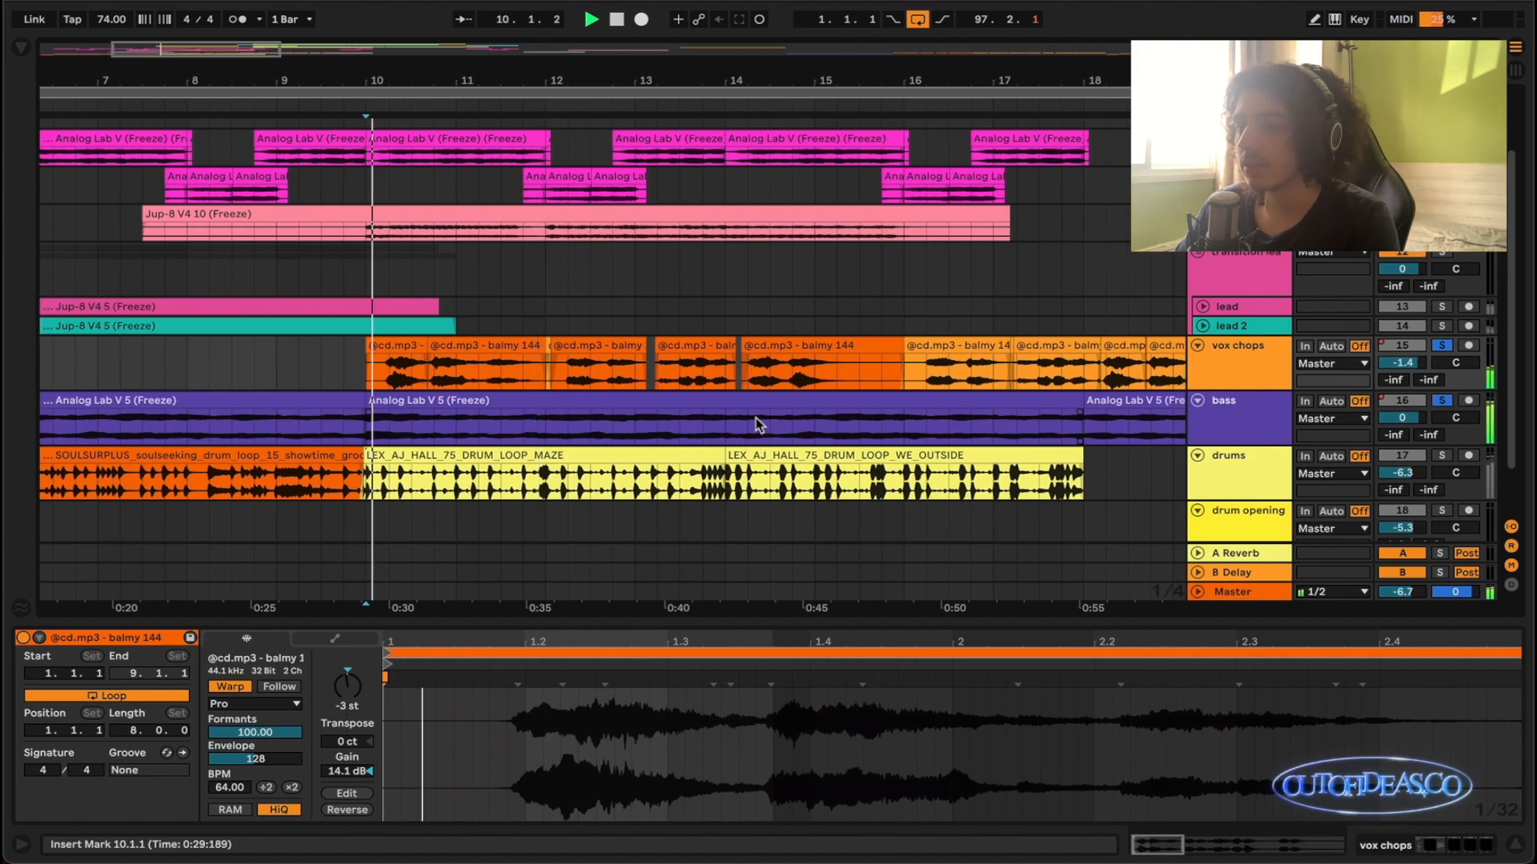
{"action": "scroll", "coordinate": [750, 422], "scroll_direction": "down", "scroll_amount": 2}
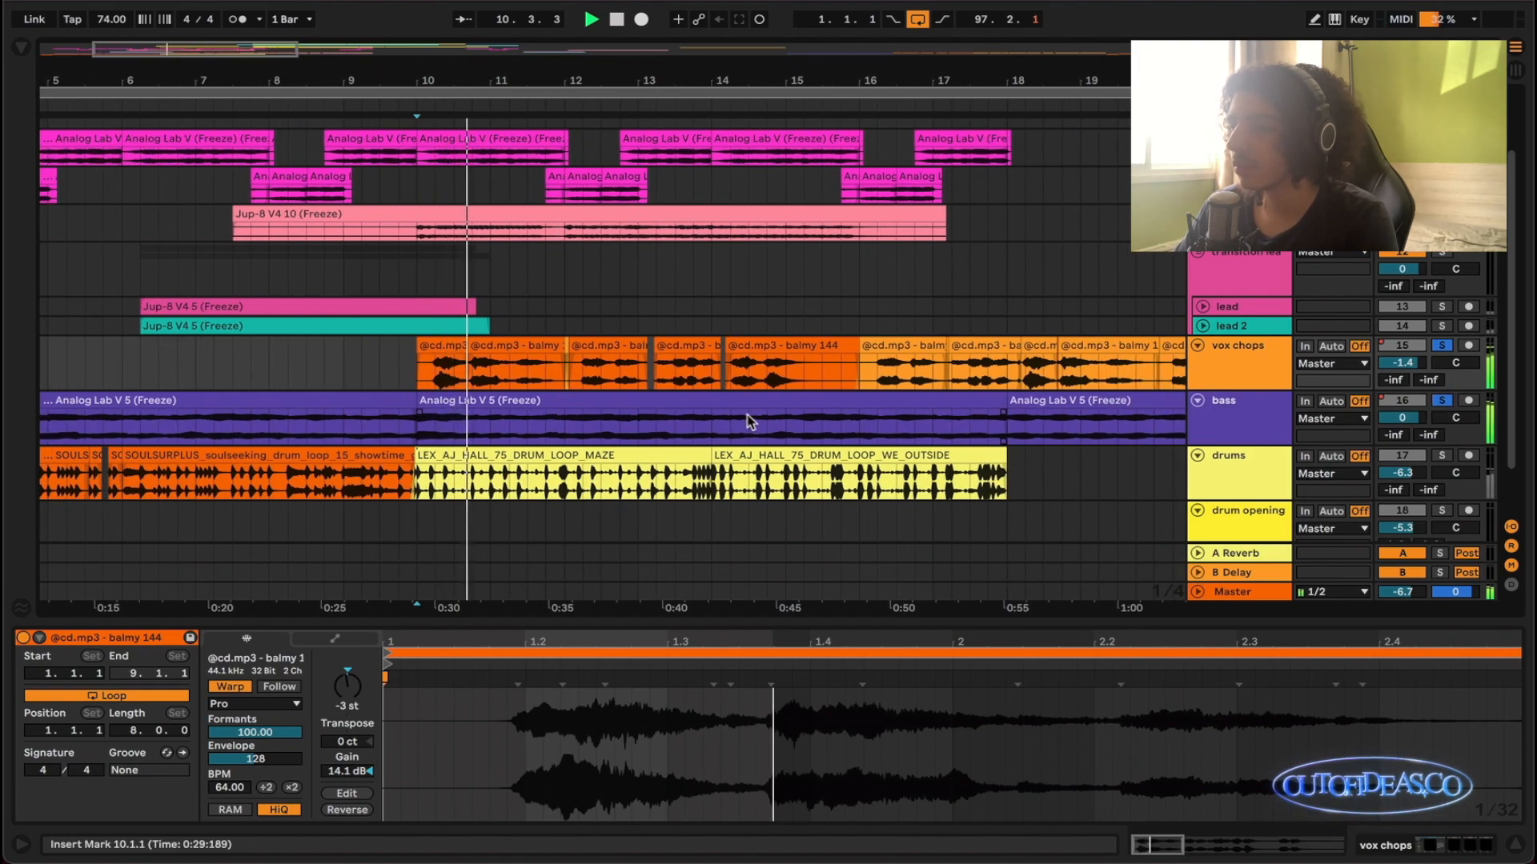
{"action": "scroll", "coordinate": [749, 422], "scroll_direction": "right", "scroll_amount": 1}
{"action": "scroll", "coordinate": [615, 402], "scroll_direction": "down", "scroll_amount": 1}
{"action": "scroll", "coordinate": [592, 404], "scroll_direction": "up", "scroll_amount": 1}
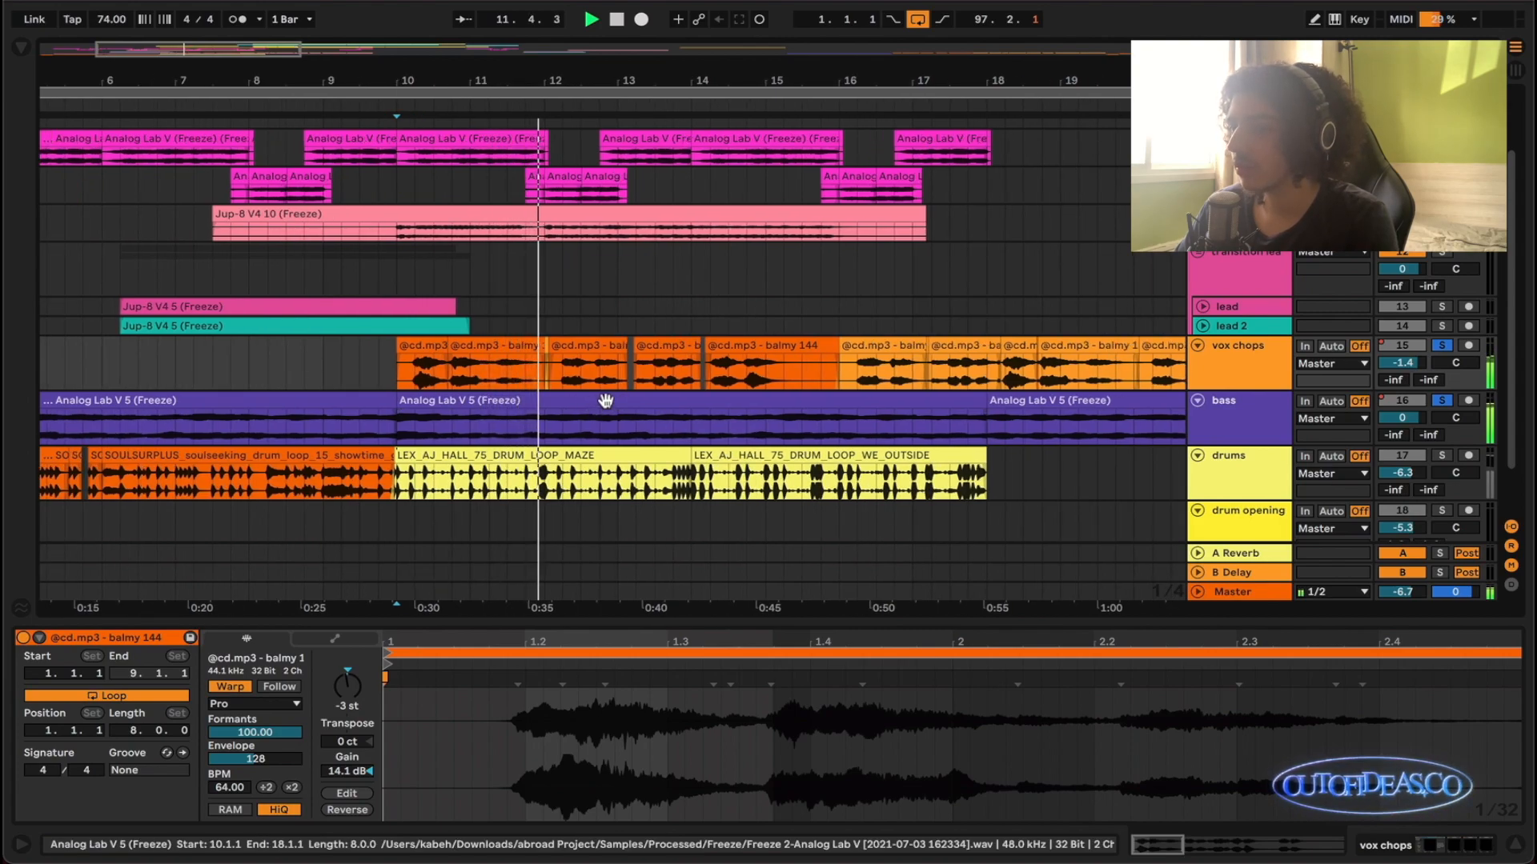
{"action": "scroll", "coordinate": [624, 405], "scroll_direction": "down", "scroll_amount": 2}
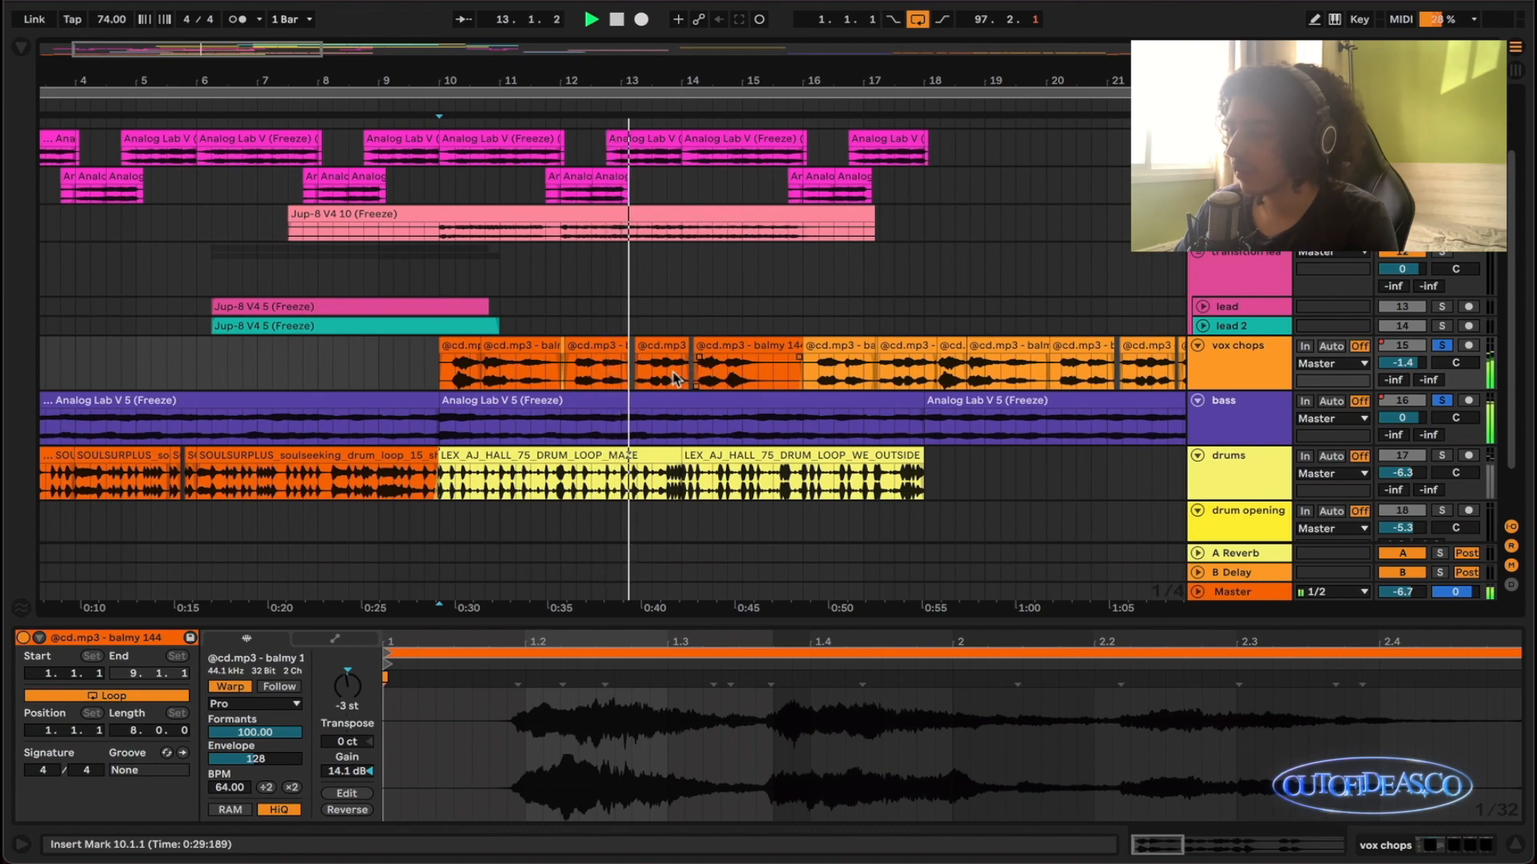
{"action": "scroll", "coordinate": [672, 378], "scroll_direction": "up", "scroll_amount": 4}
{"action": "scroll", "coordinate": [673, 379], "scroll_direction": "down", "scroll_amount": 2}
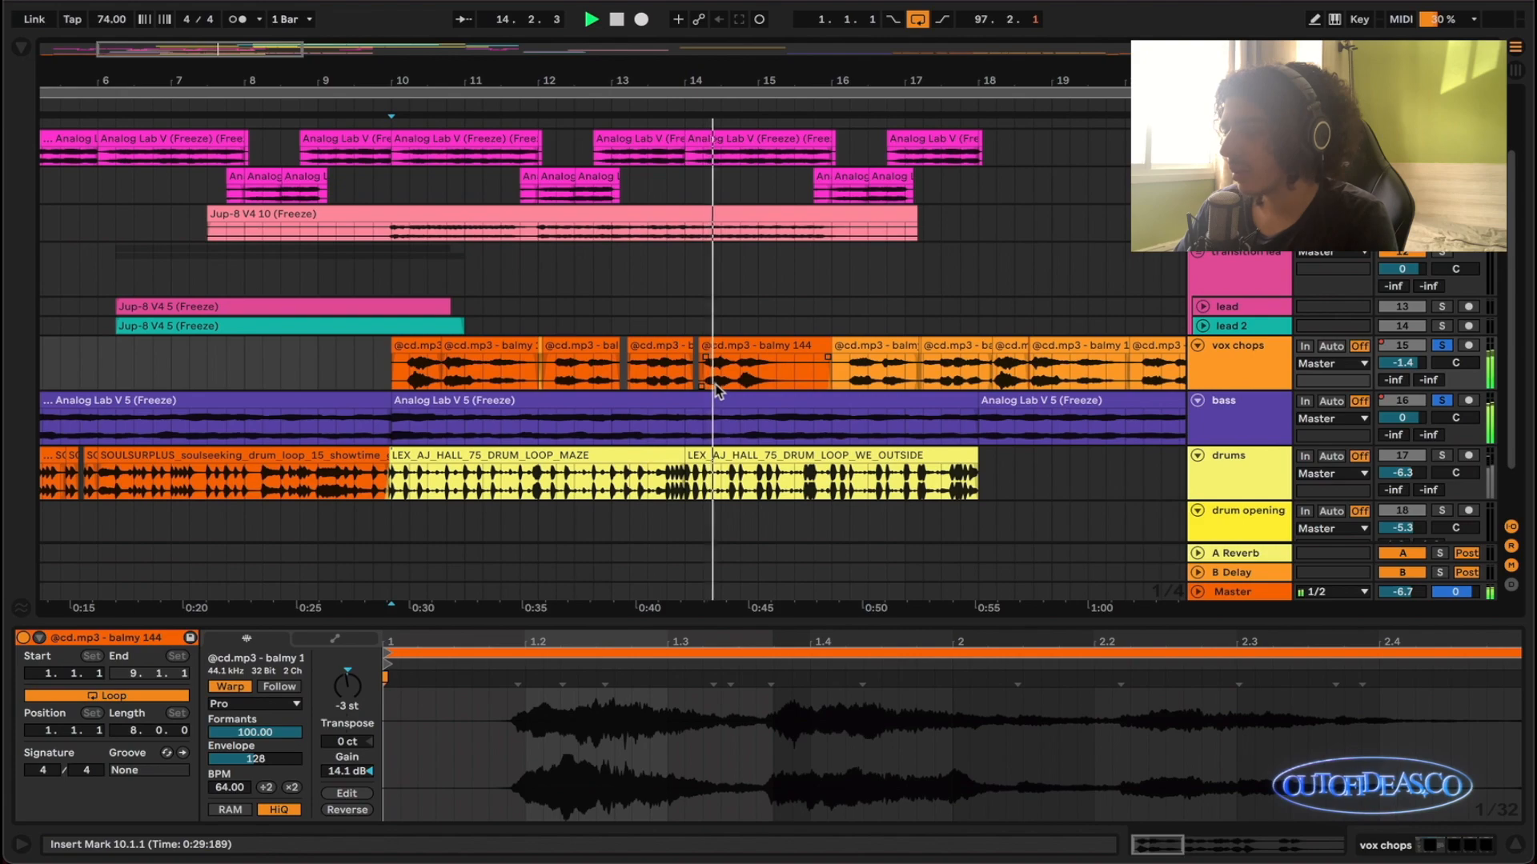
{"action": "scroll", "coordinate": [715, 385], "scroll_direction": "down", "scroll_amount": 2}
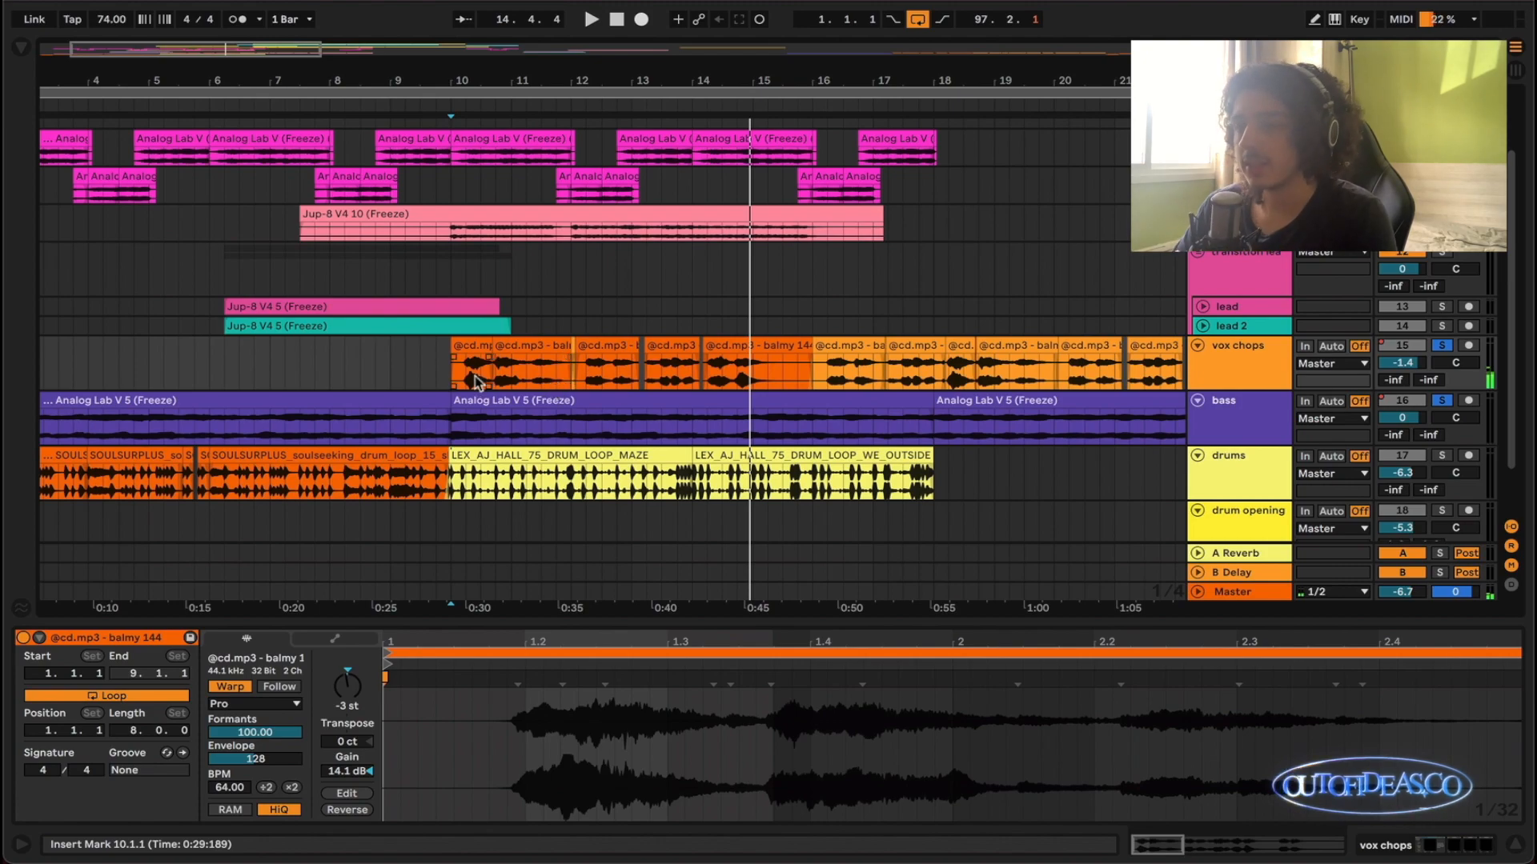
{"action": "scroll", "coordinate": [484, 382], "scroll_direction": "up", "scroll_amount": 4}
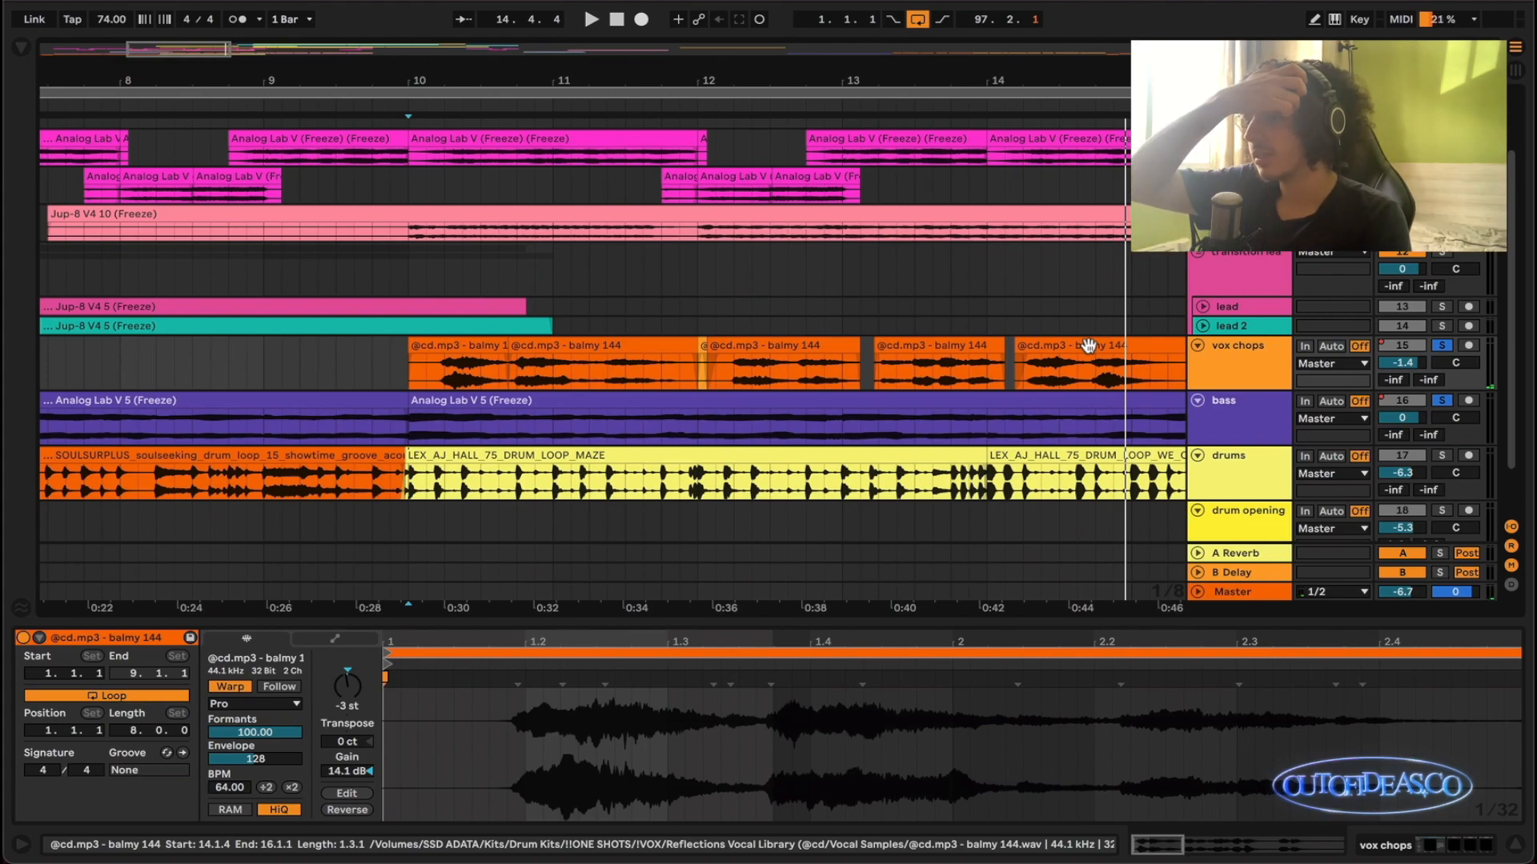
{"action": "scroll", "coordinate": [1088, 346], "scroll_direction": "down", "scroll_amount": 3}
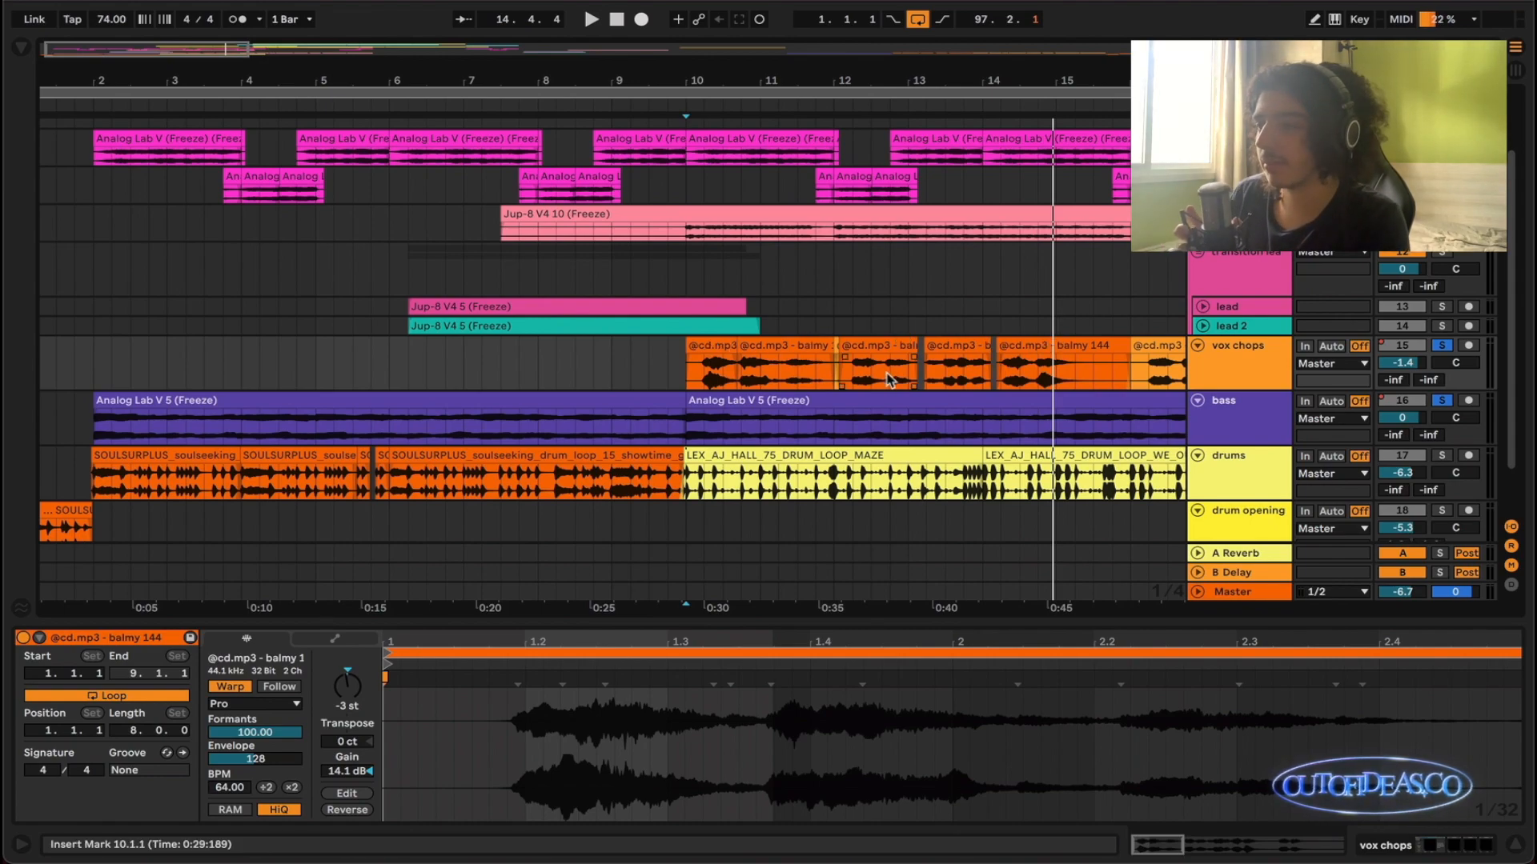
{"action": "scroll", "coordinate": [888, 380], "scroll_direction": "down", "scroll_amount": 4}
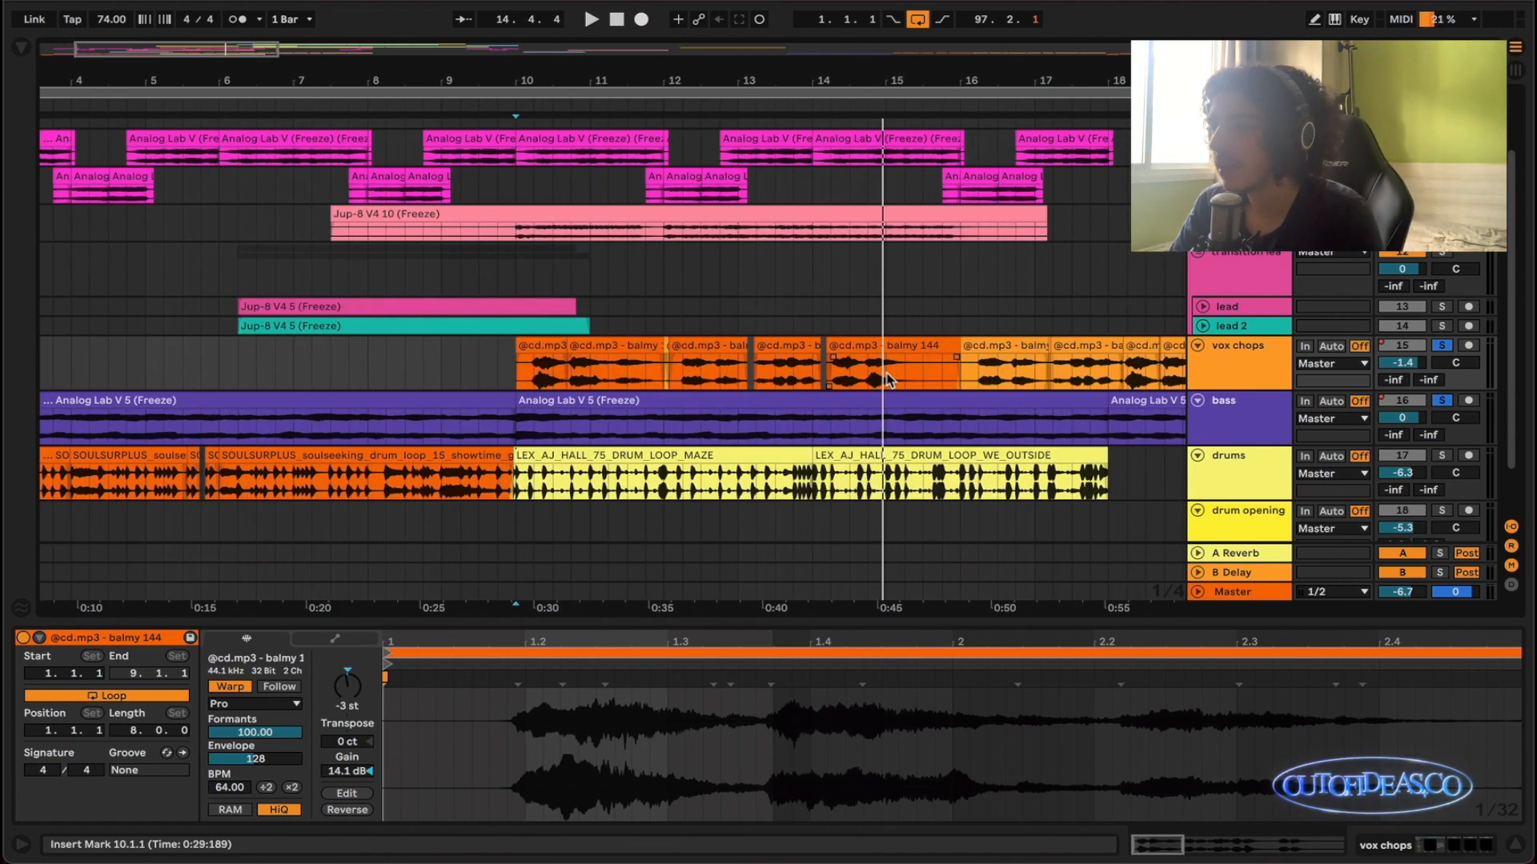
- Highlight the vox chops clips from 10.1.1 to 26.1.1
{"action": "scroll", "coordinate": [953, 365], "scroll_direction": "down", "scroll_amount": 3}
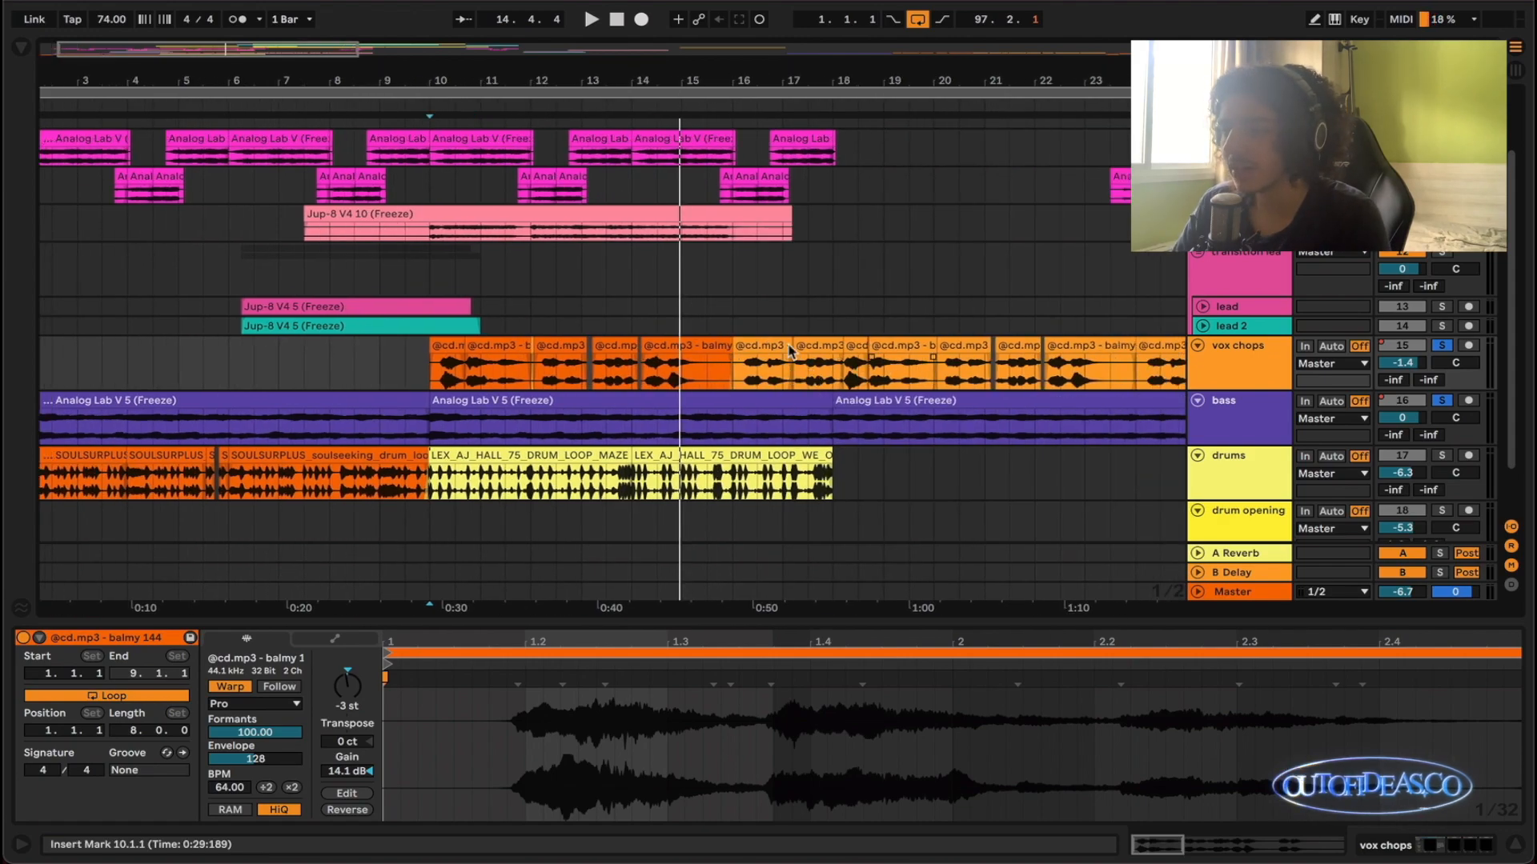
{"action": "scroll", "coordinate": [966, 368], "scroll_direction": "right", "scroll_amount": 1}
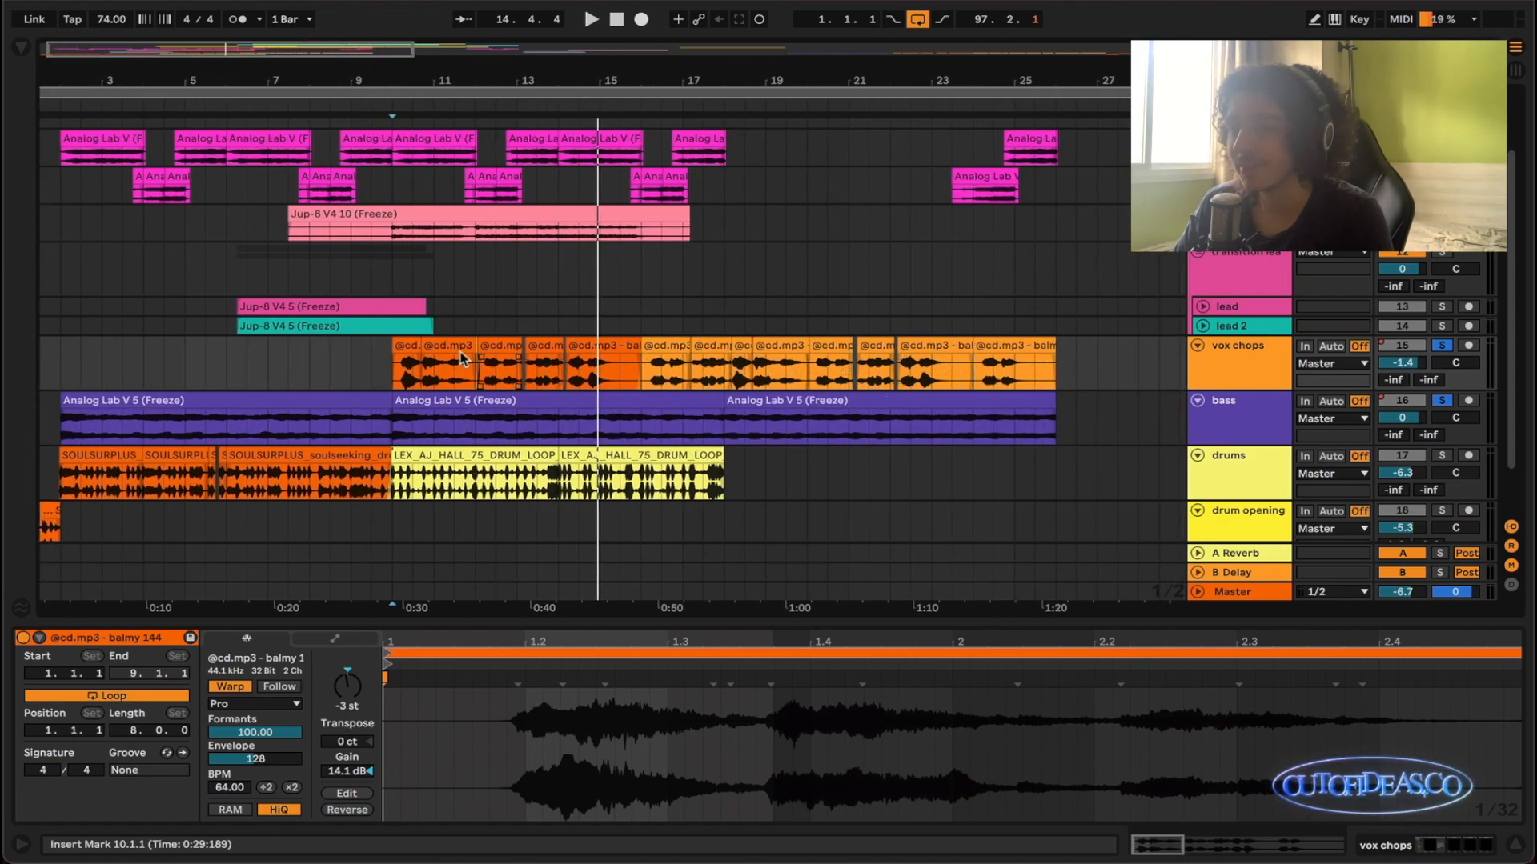
{"action": "scroll", "coordinate": [480, 362], "scroll_direction": "up", "scroll_amount": 3}
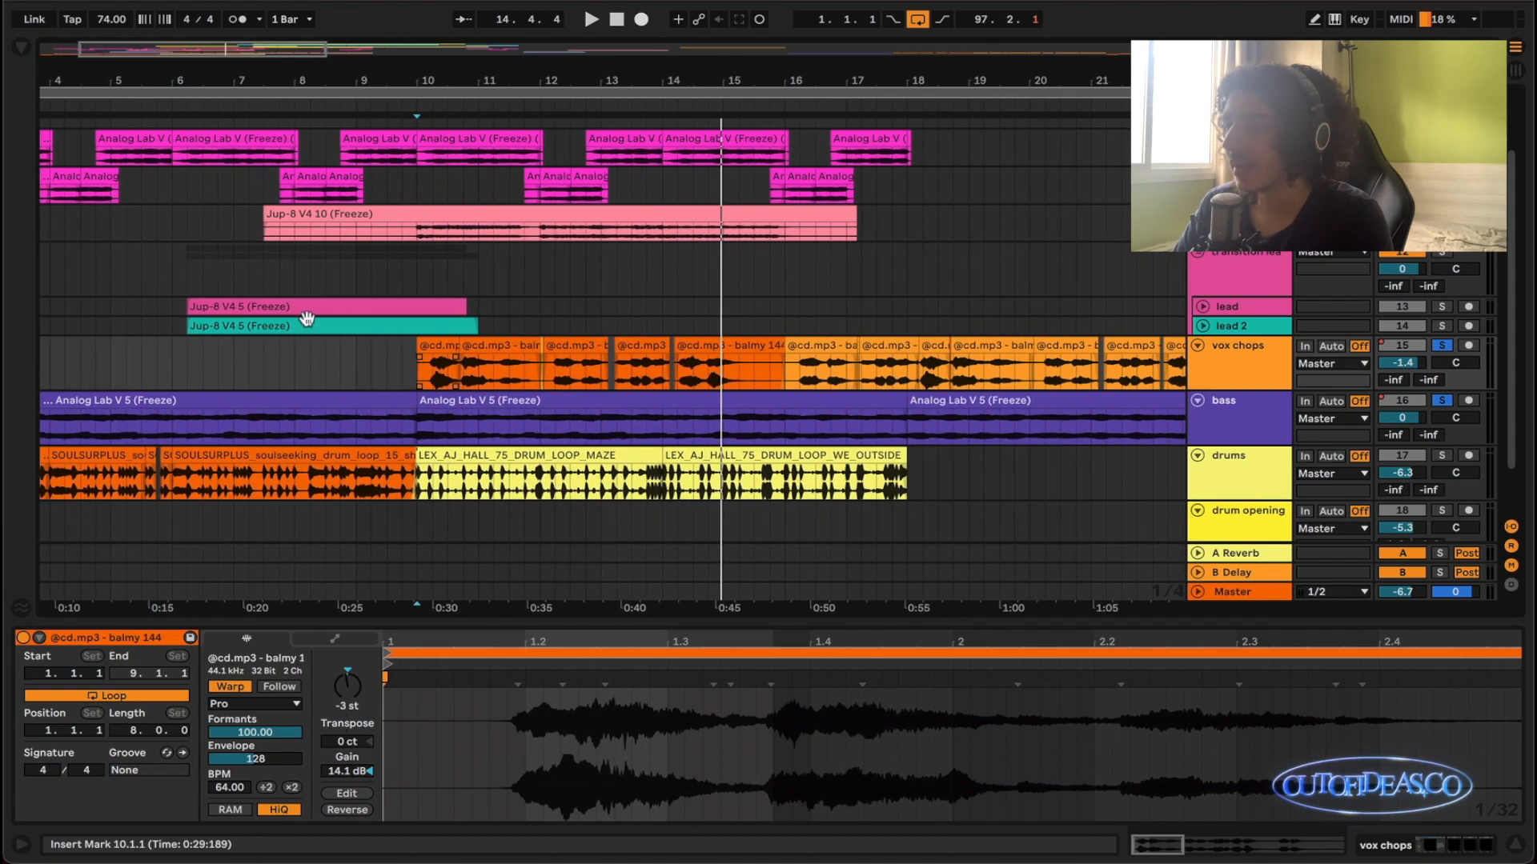
{"action": "scroll", "coordinate": [712, 398], "scroll_direction": "down", "scroll_amount": 2}
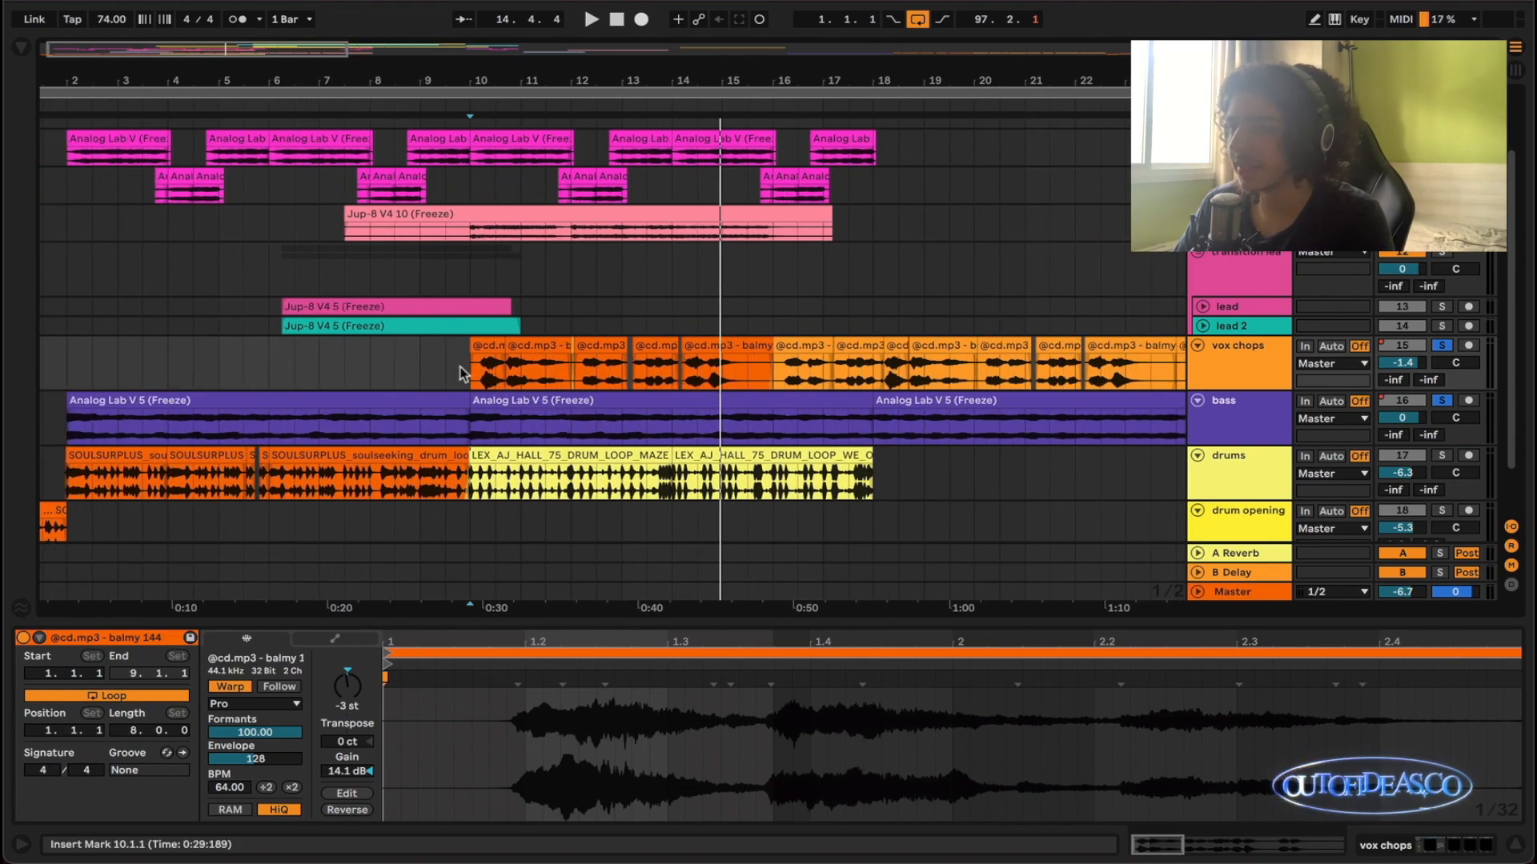
{"action": "left_click_drag", "start_coordinate": [469, 373], "coordinate": [292, 370]}
{"action": "scroll", "coordinate": [1107, 360], "scroll_direction": "right", "scroll_amount": 3}
{"action": "scroll", "coordinate": [291, 370], "scroll_direction": "up", "scroll_amount": 3}
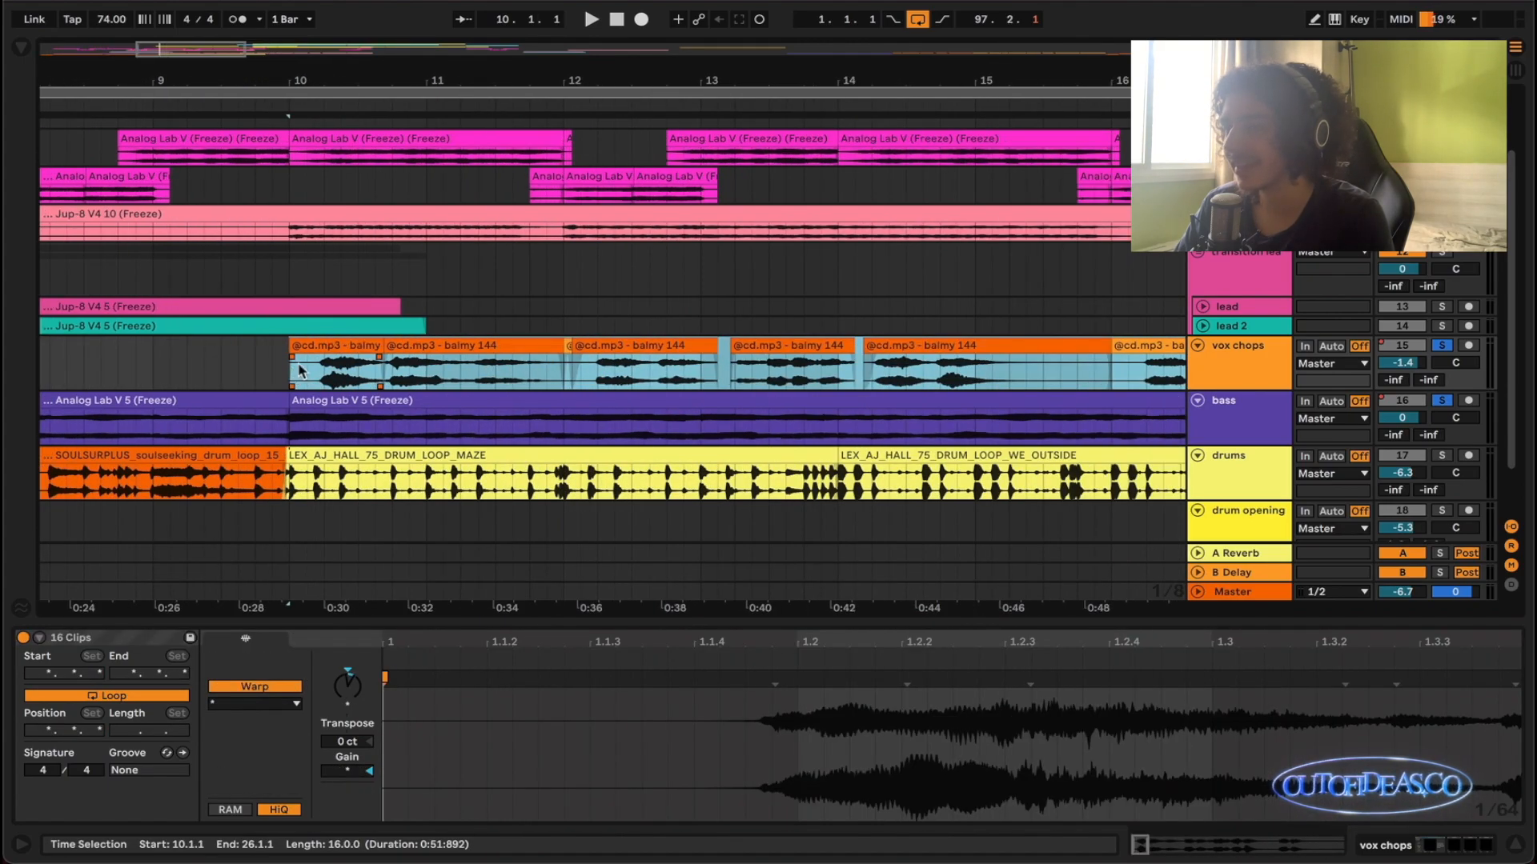
- Insert an empty audio track directly below the vox chops track
{"action": "scroll", "coordinate": [602, 379], "scroll_direction": "down", "scroll_amount": 1}
{"action": "left_click", "coordinate": [786, 481]}
{"action": "left_click", "coordinate": [342, 304]}
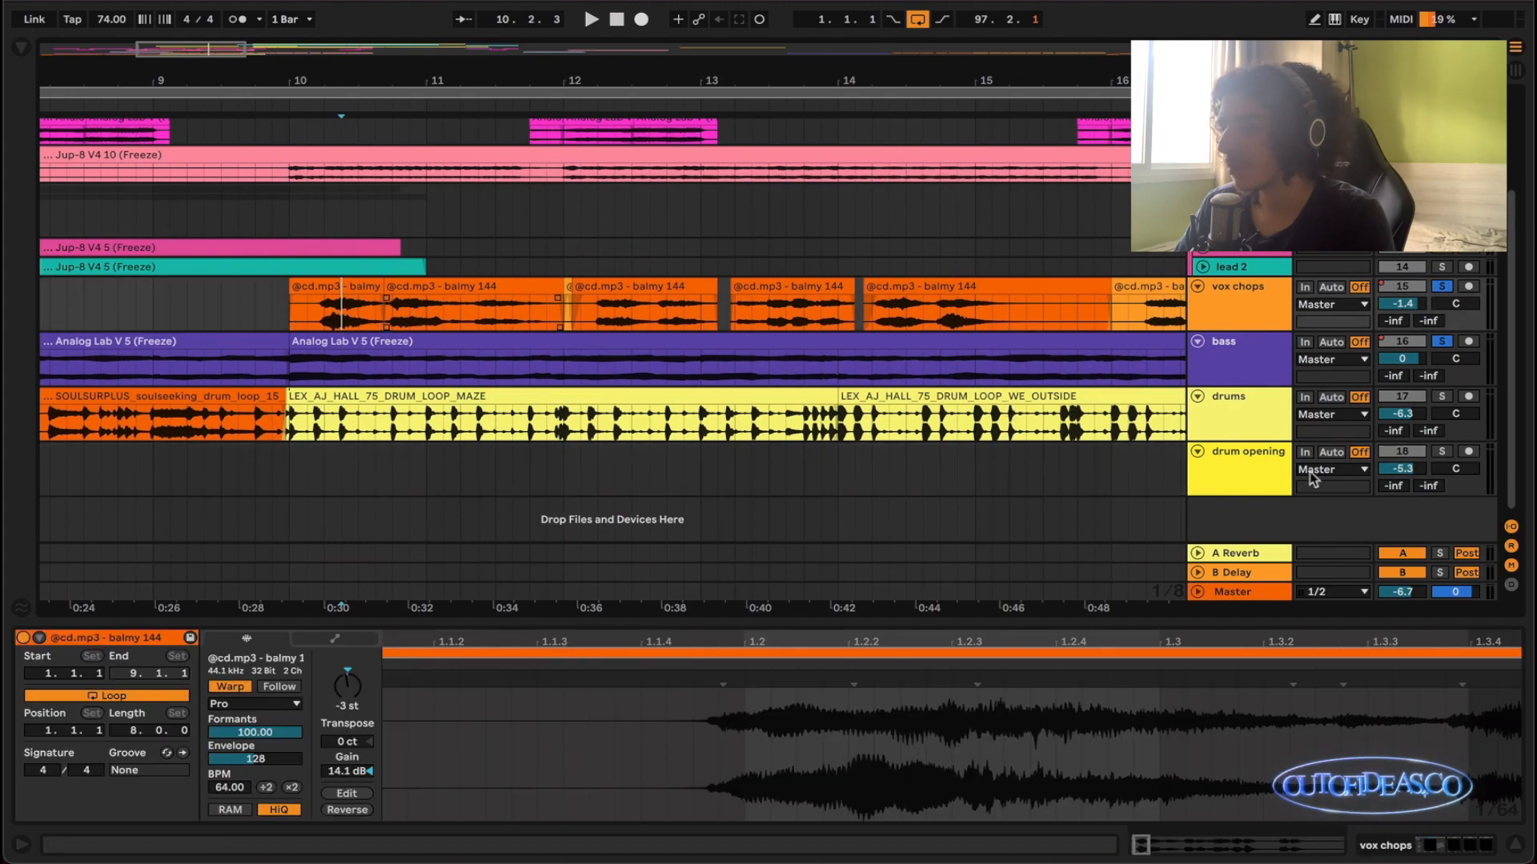
{"action": "key", "text": "super+t"}
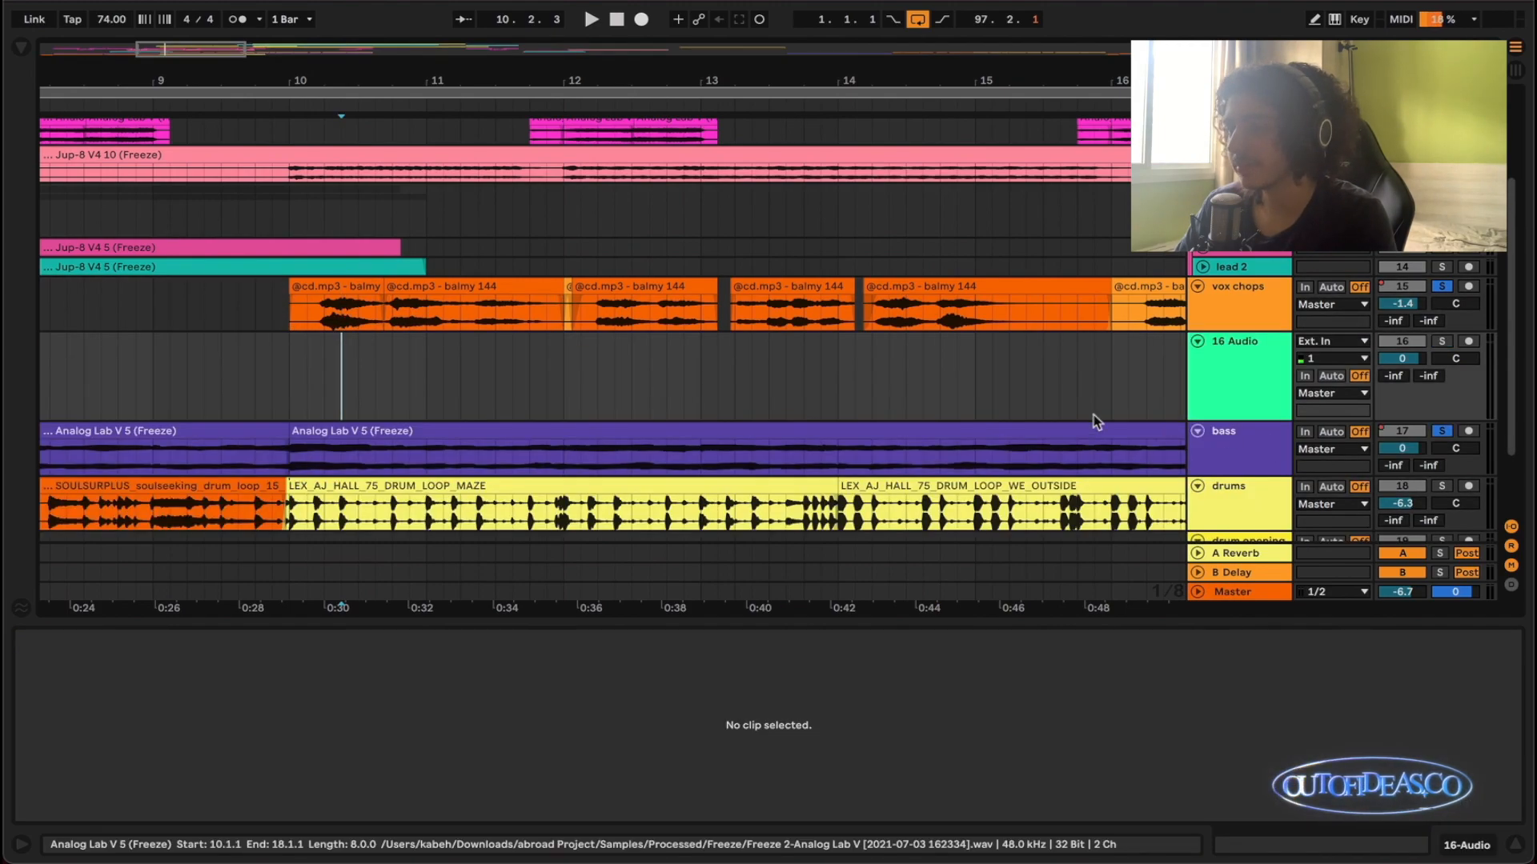
- Copy the first balmy 144 clip onto the new audio track, extended to 15.3.1, and solo that track
{"action": "left_click_drag", "start_coordinate": [356, 288], "coordinate": [1050, 344]}
{"action": "left_click", "coordinate": [356, 370]}
{"action": "key", "text": "s"}
{"action": "left_click", "coordinate": [266, 642]}
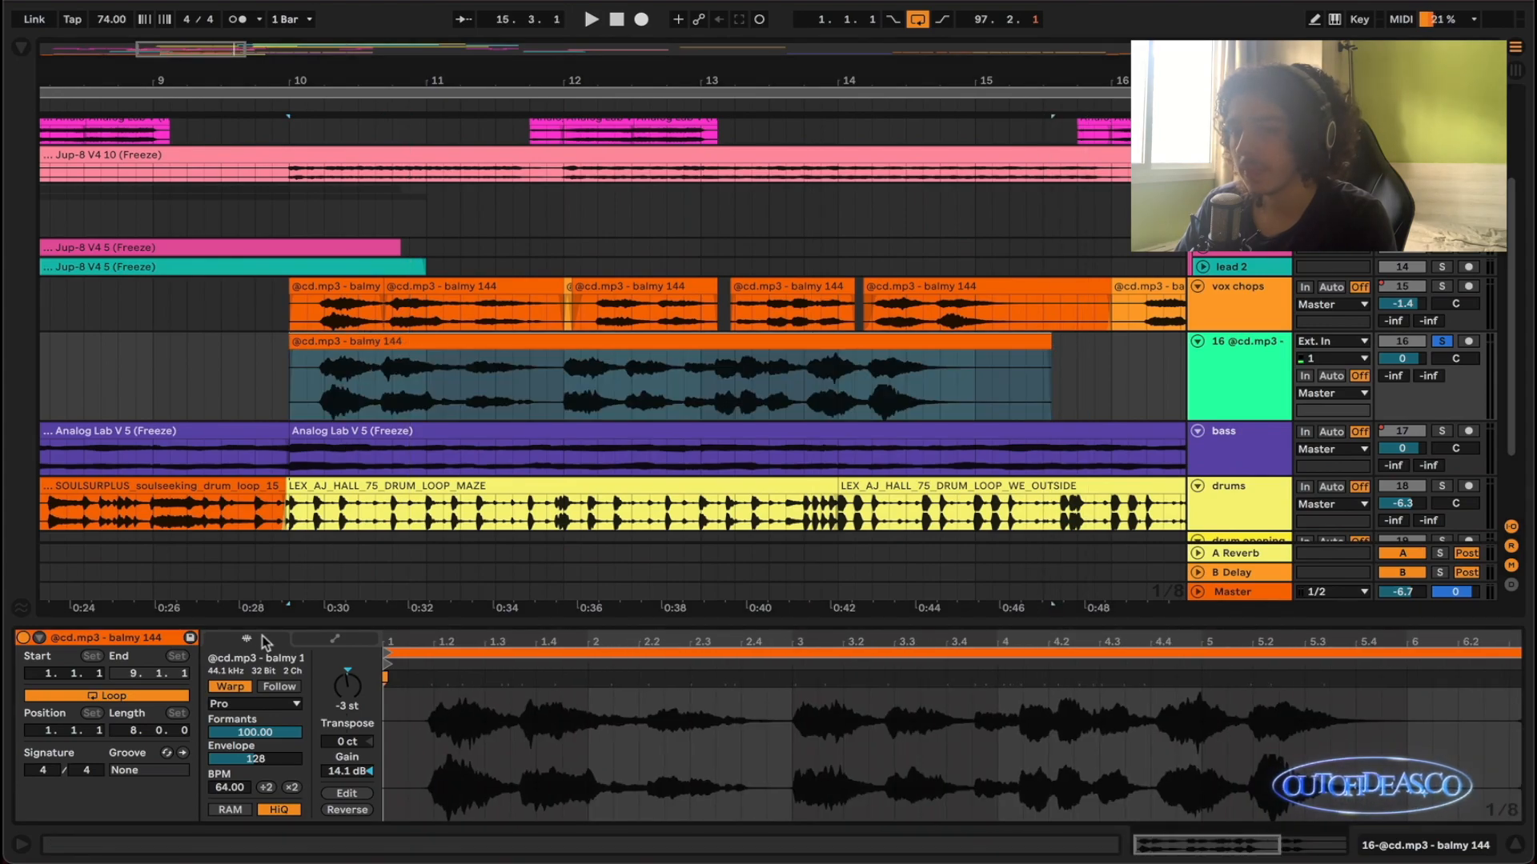
- Turn off warping on the copied balmy 144 clip and play it from 10.1.1
{"action": "left_click", "coordinate": [230, 687]}
{"action": "key", "text": "space"}
{"action": "scroll", "coordinate": [478, 371], "scroll_direction": "down", "scroll_amount": 3}
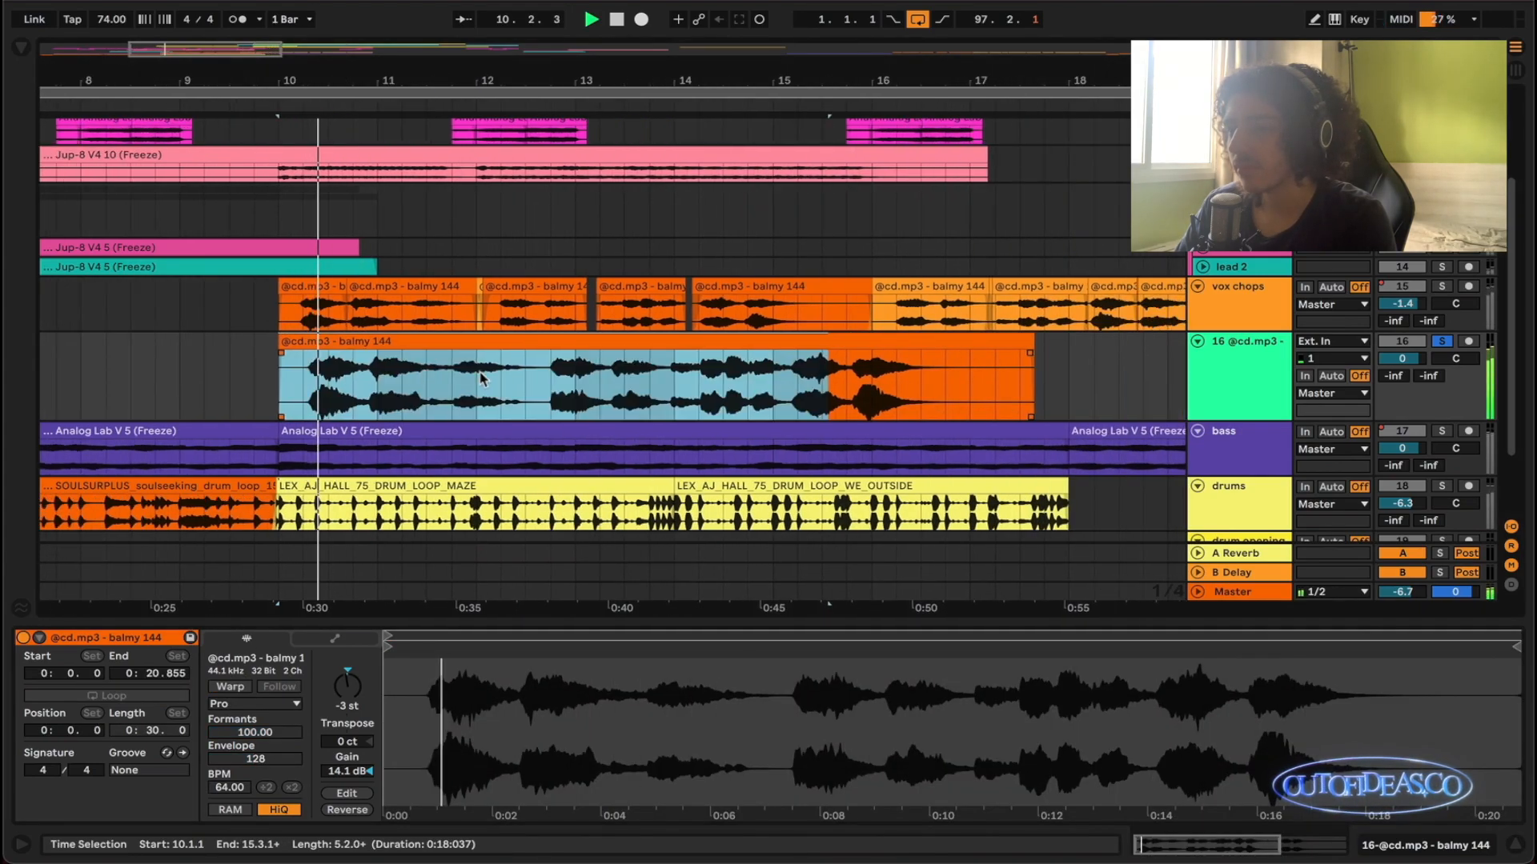
- Extend the unwarped balmy 144 clip to about 20.3.3 and listen to it into bar 12
{"action": "left_click", "coordinate": [995, 340]}
{"action": "scroll", "coordinate": [937, 397], "scroll_direction": "down", "scroll_amount": 3}
{"action": "scroll", "coordinate": [936, 397], "scroll_direction": "right", "scroll_amount": 1}
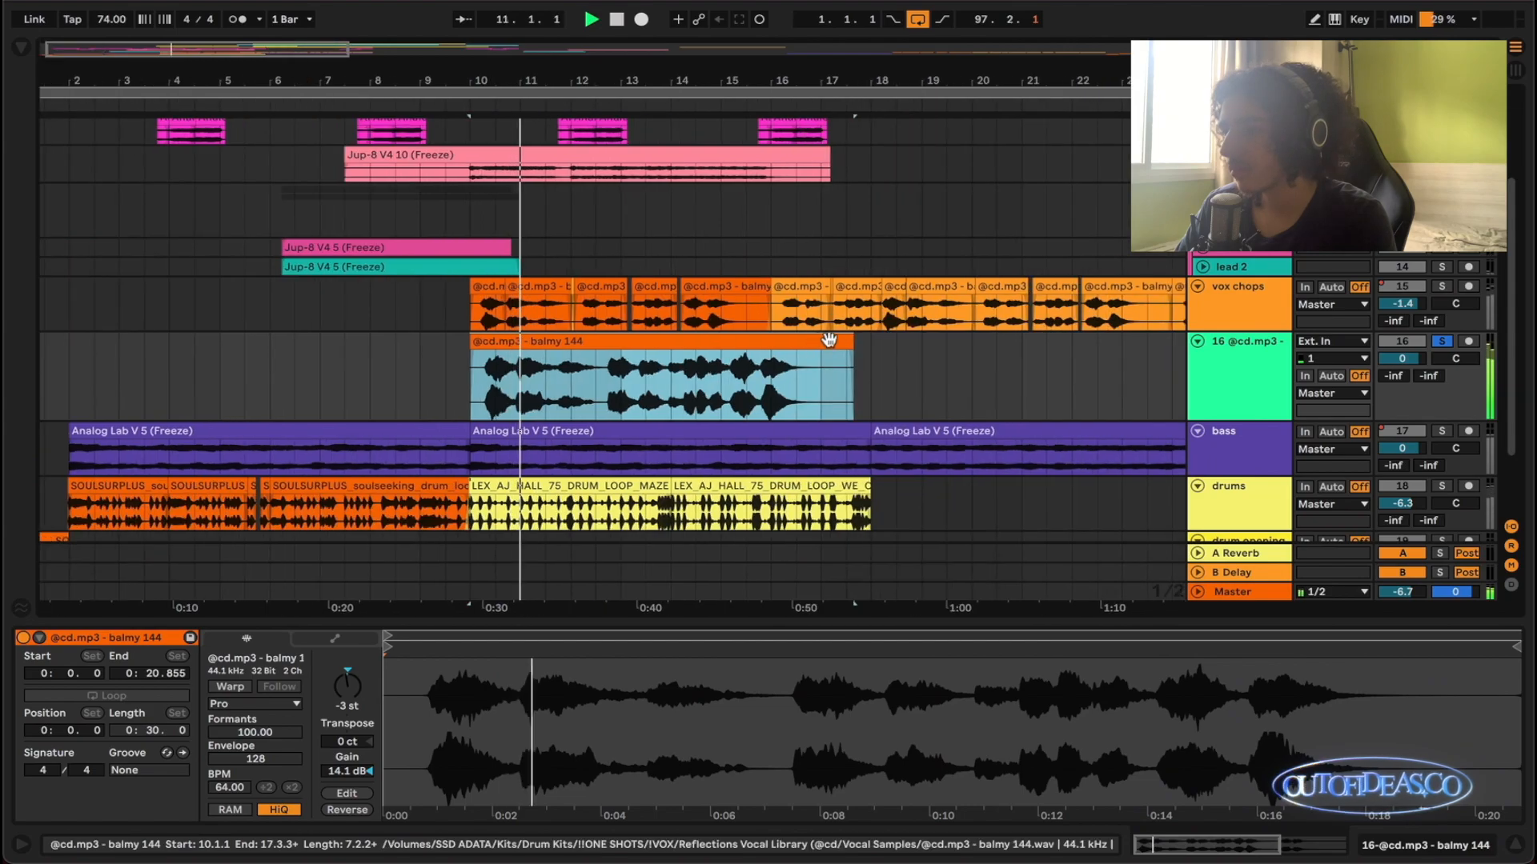
{"action": "left_click_drag", "start_coordinate": [850, 342], "coordinate": [1004, 341]}
{"action": "scroll", "coordinate": [549, 387], "scroll_direction": "up", "scroll_amount": 3}
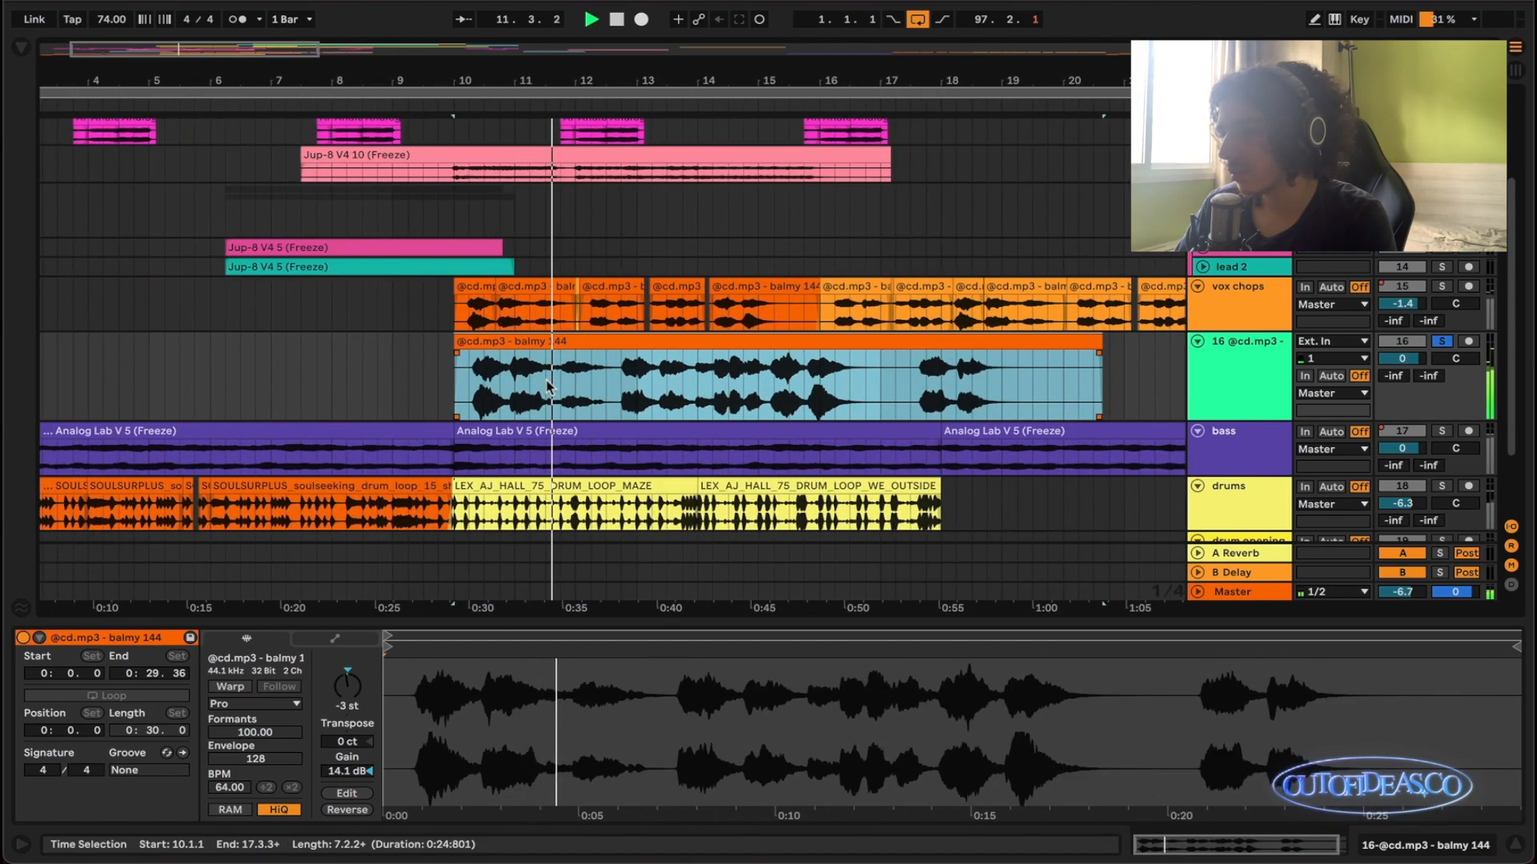
{"action": "scroll", "coordinate": [516, 394], "scroll_direction": "down", "scroll_amount": 1}
{"action": "scroll", "coordinate": [488, 445], "scroll_direction": "up", "scroll_amount": 2}
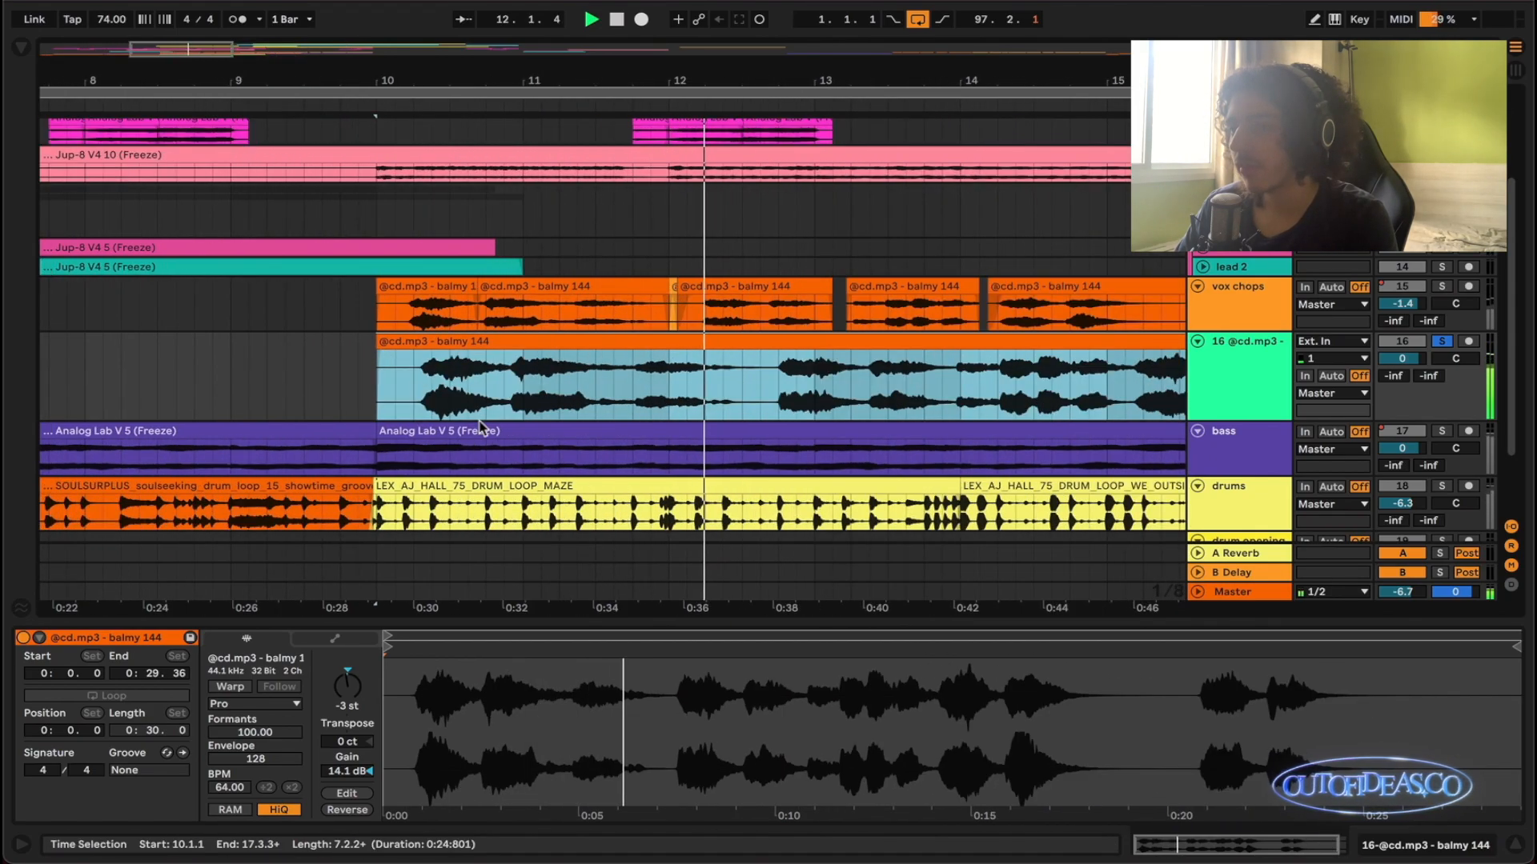
- Stop playback and delete the copied balmy 144 clip together with its audio track
{"action": "scroll", "coordinate": [489, 445], "scroll_direction": "down", "scroll_amount": 2}
{"action": "key", "text": "Delete"}
{"action": "left_click", "coordinate": [1239, 353]}
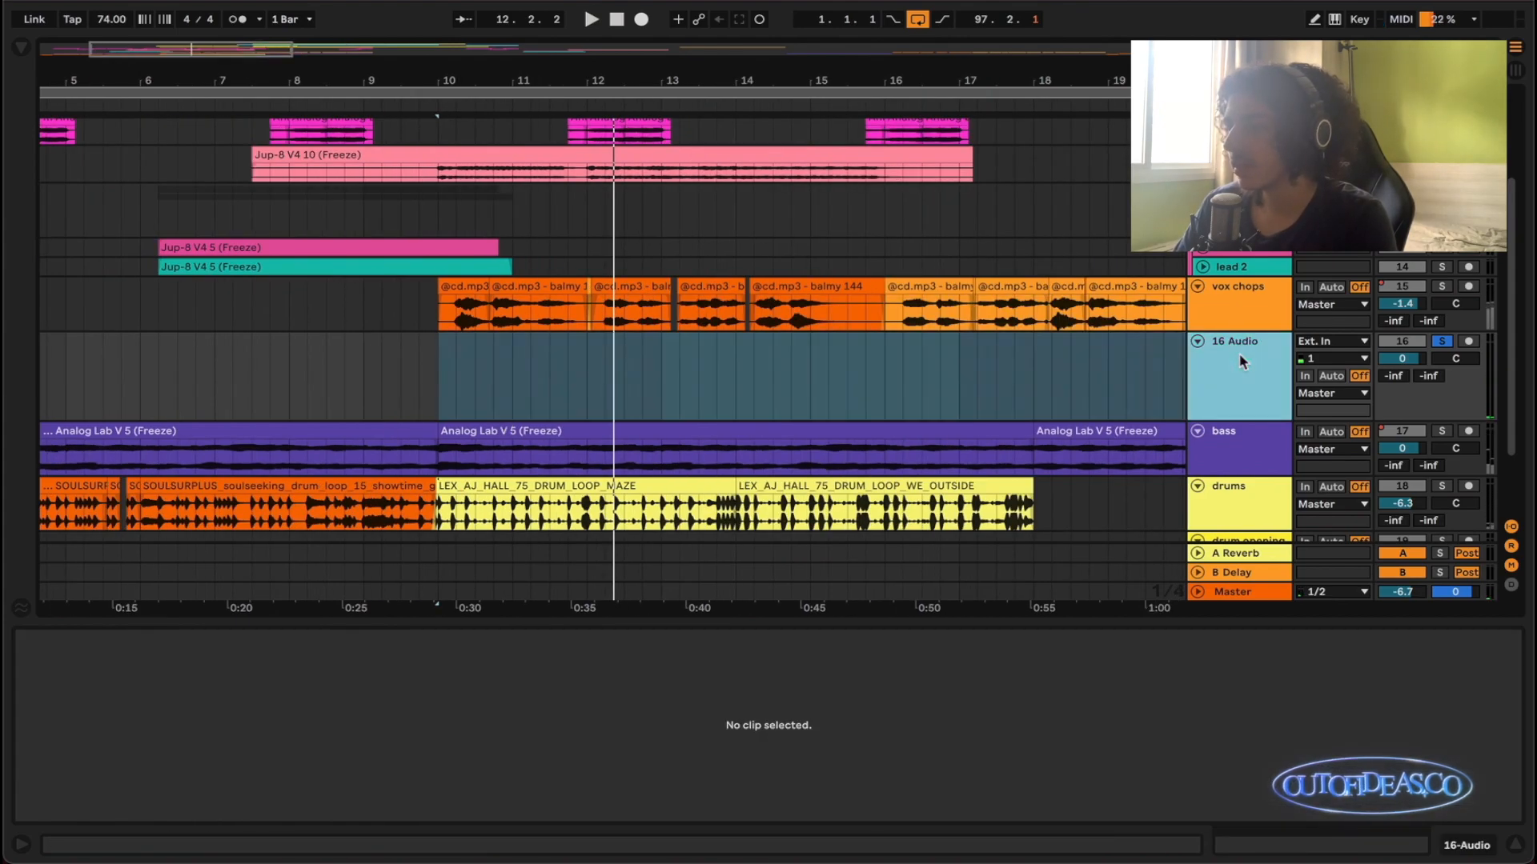
{"action": "key", "text": "Delete"}
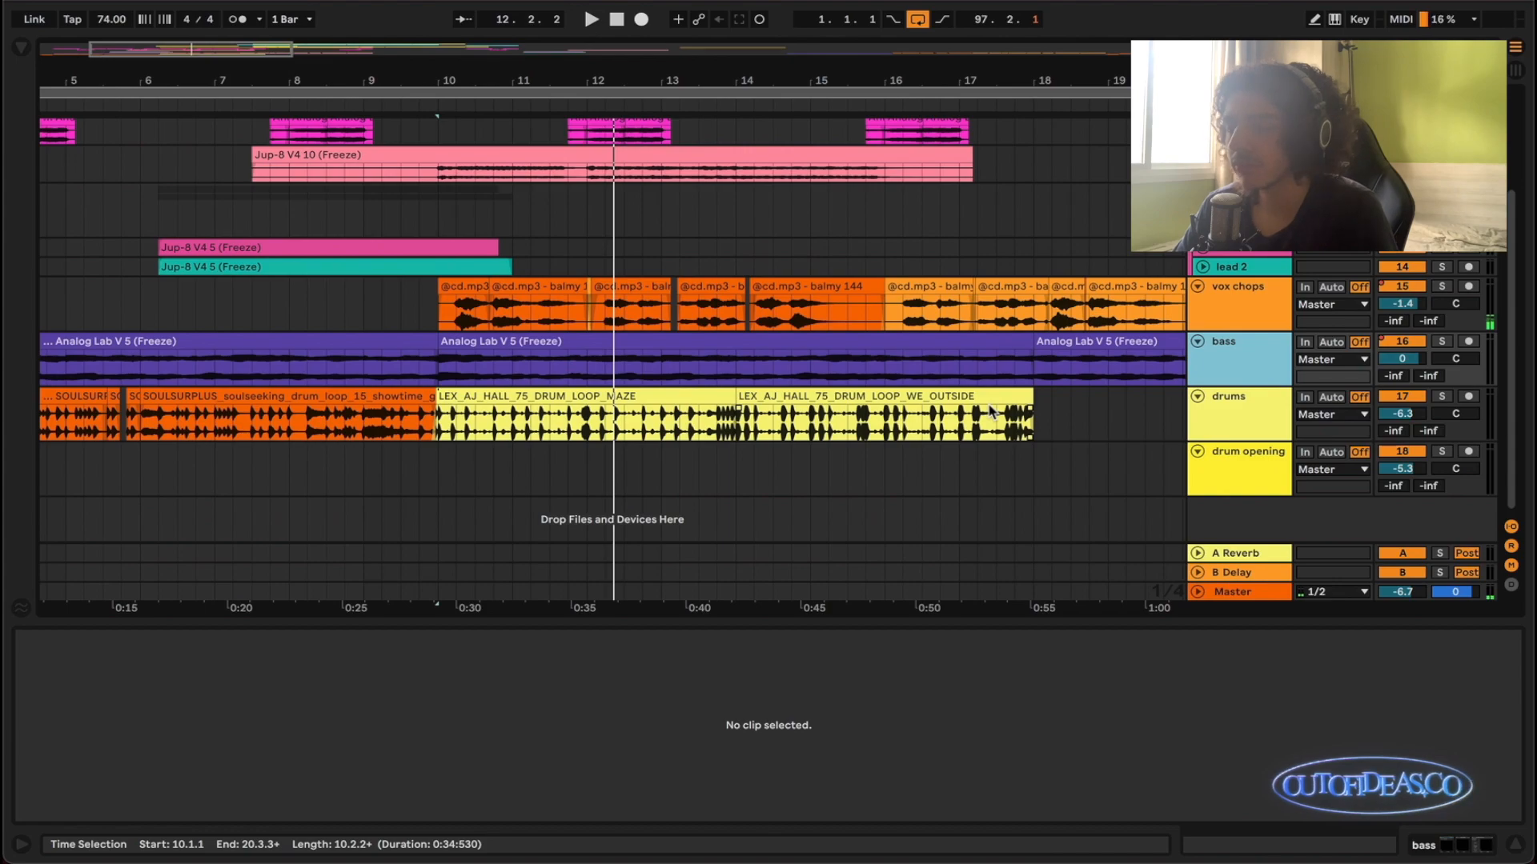
- Solo the vox chops and bass tracks and play them from 16.1.1
{"action": "scroll", "coordinate": [596, 336], "scroll_direction": "up", "scroll_amount": 2}
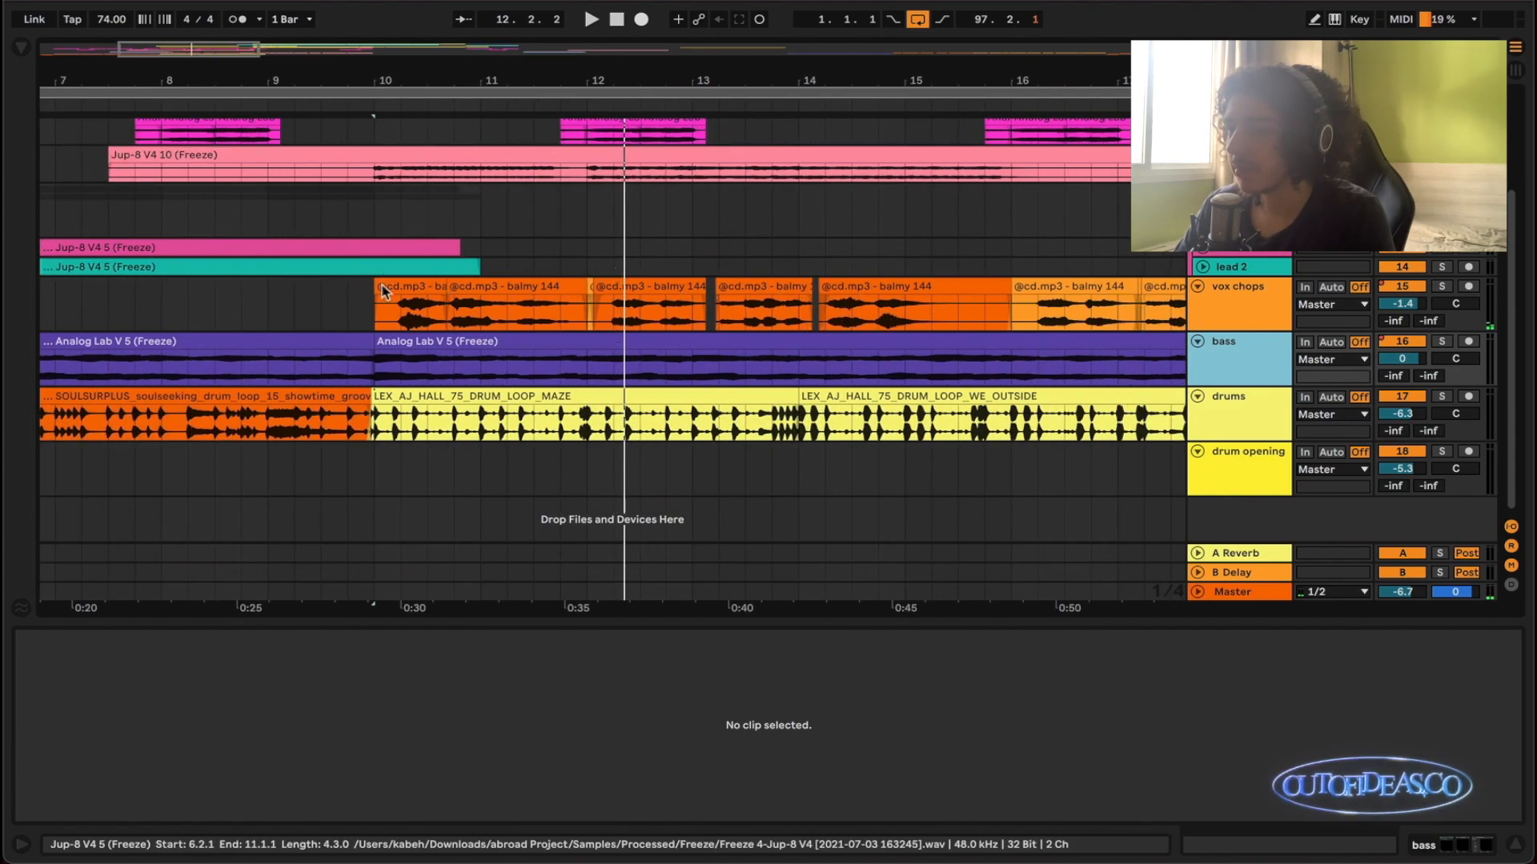
{"action": "scroll", "coordinate": [732, 329], "scroll_direction": "right", "scroll_amount": 5}
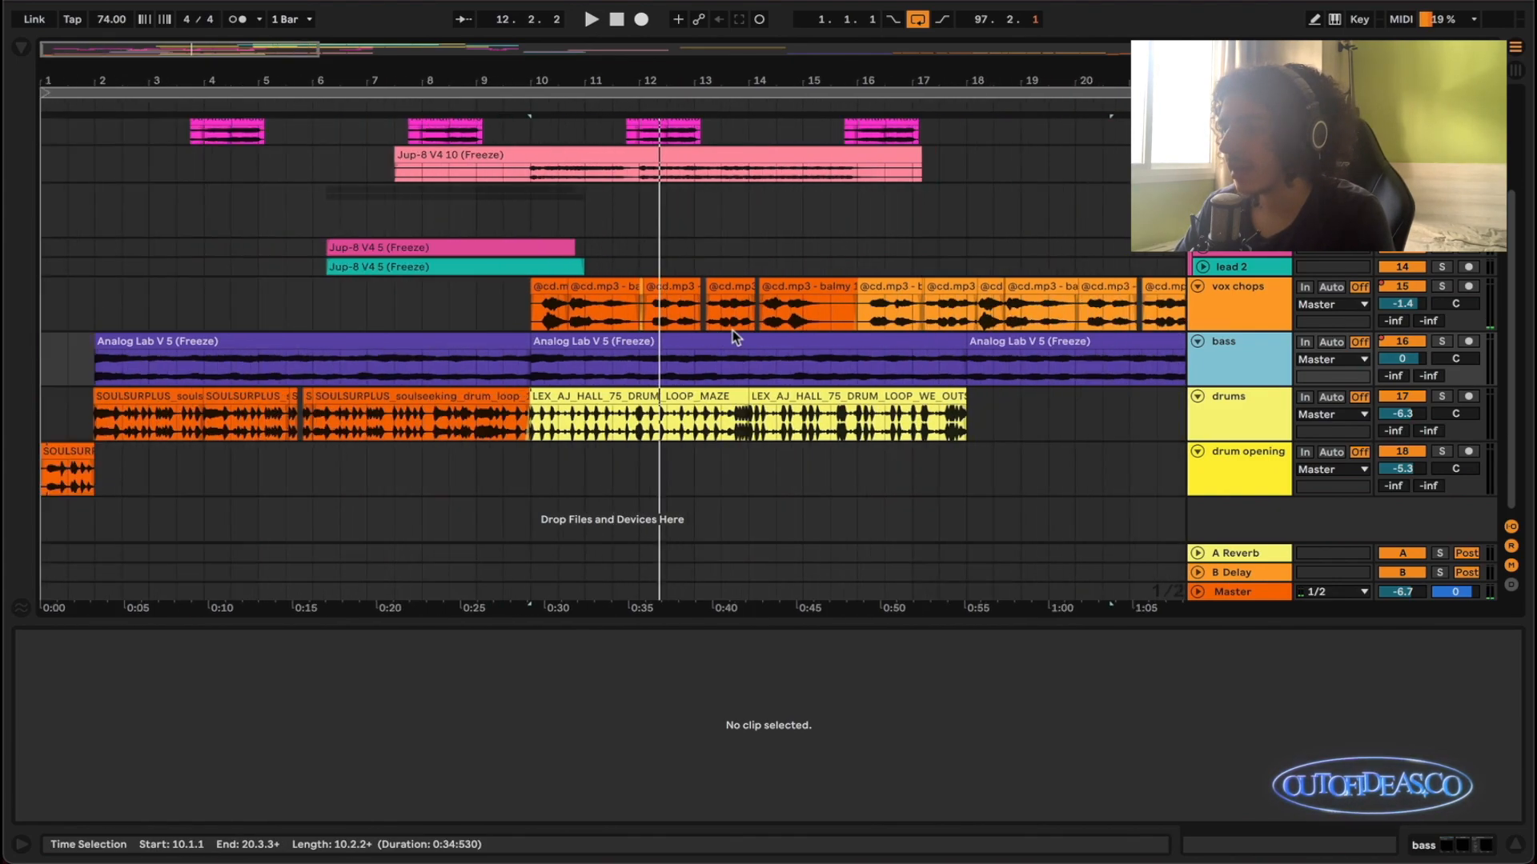
{"action": "left_click", "coordinate": [829, 328]}
{"action": "key", "text": "s"}
{"action": "scroll", "coordinate": [830, 336], "scroll_direction": "right", "scroll_amount": 2}
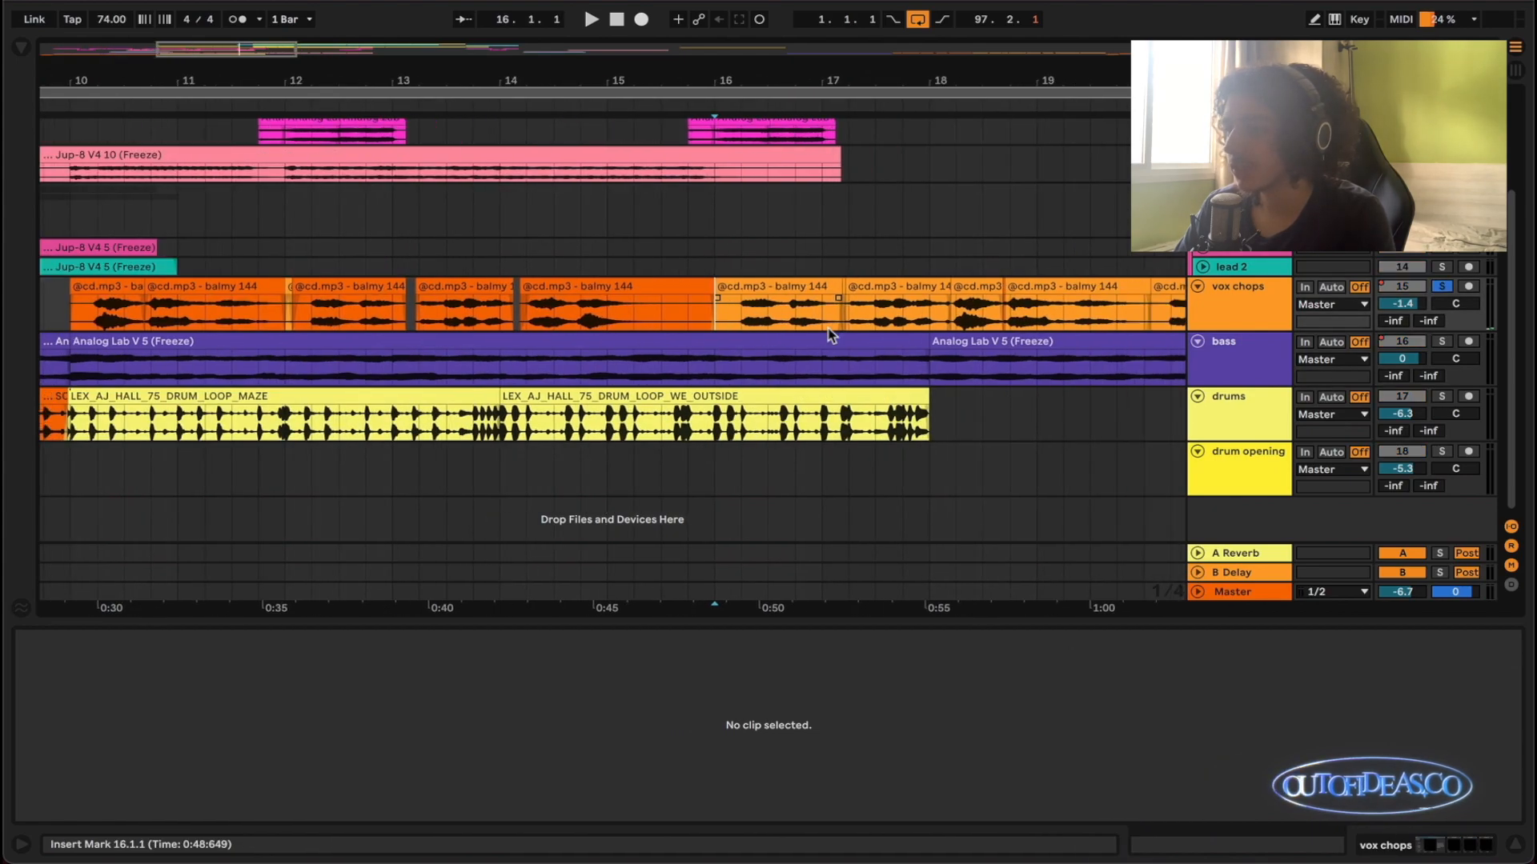
{"action": "left_click", "coordinate": [1440, 347], "text": "super"}
{"action": "key", "text": "space"}
{"action": "scroll", "coordinate": [898, 351], "scroll_direction": "right", "scroll_amount": 2}
{"action": "scroll", "coordinate": [898, 350], "scroll_direction": "down", "scroll_amount": 3}
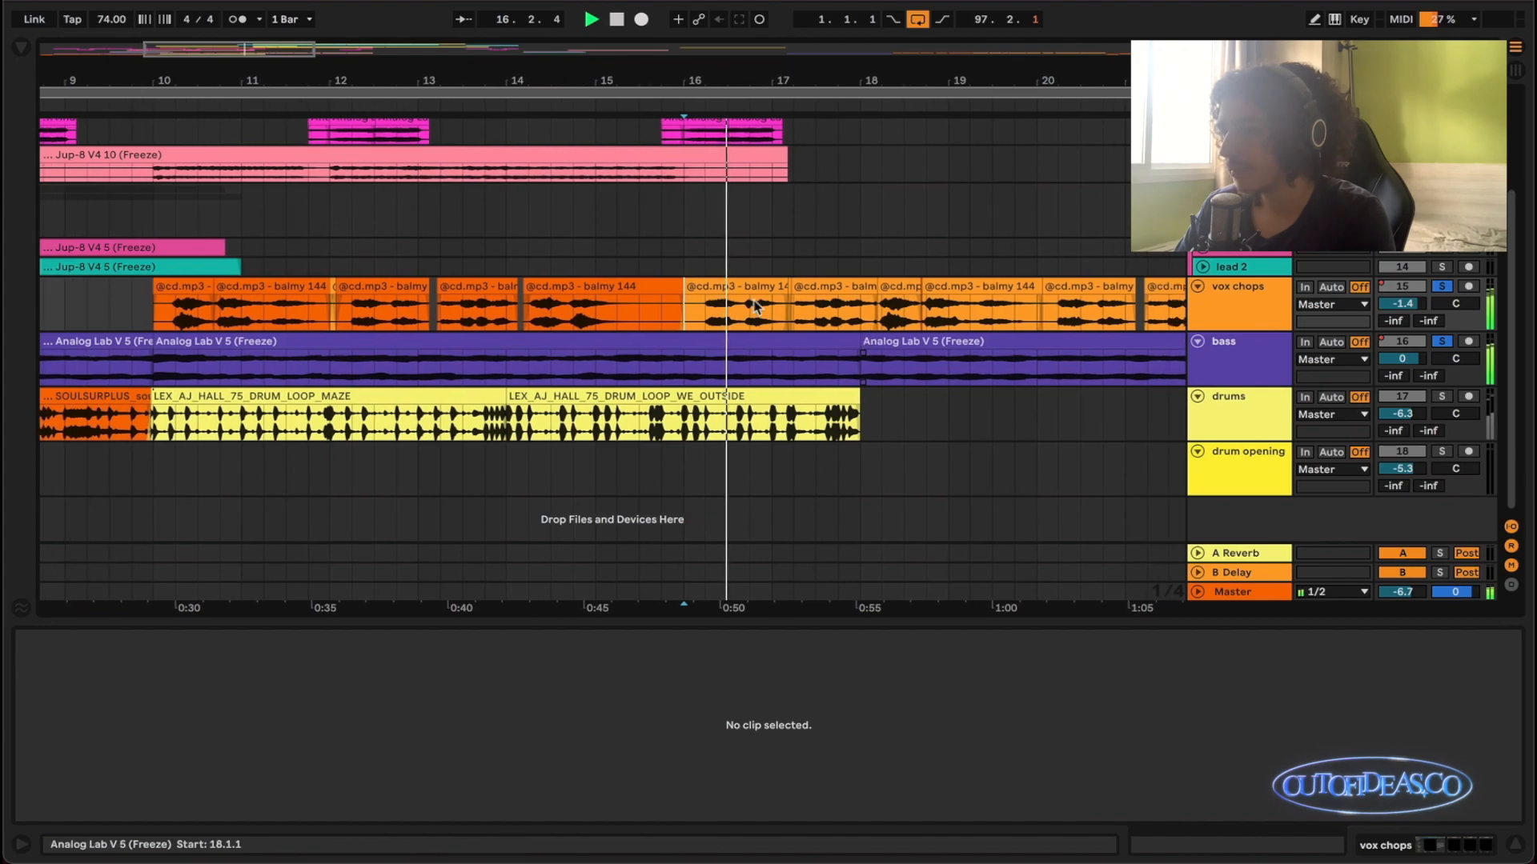
- Inspect the vox chops clips starting in bars 16 and 17 while listening into bar 18, and clear the solos
{"action": "left_click", "coordinate": [755, 306]}
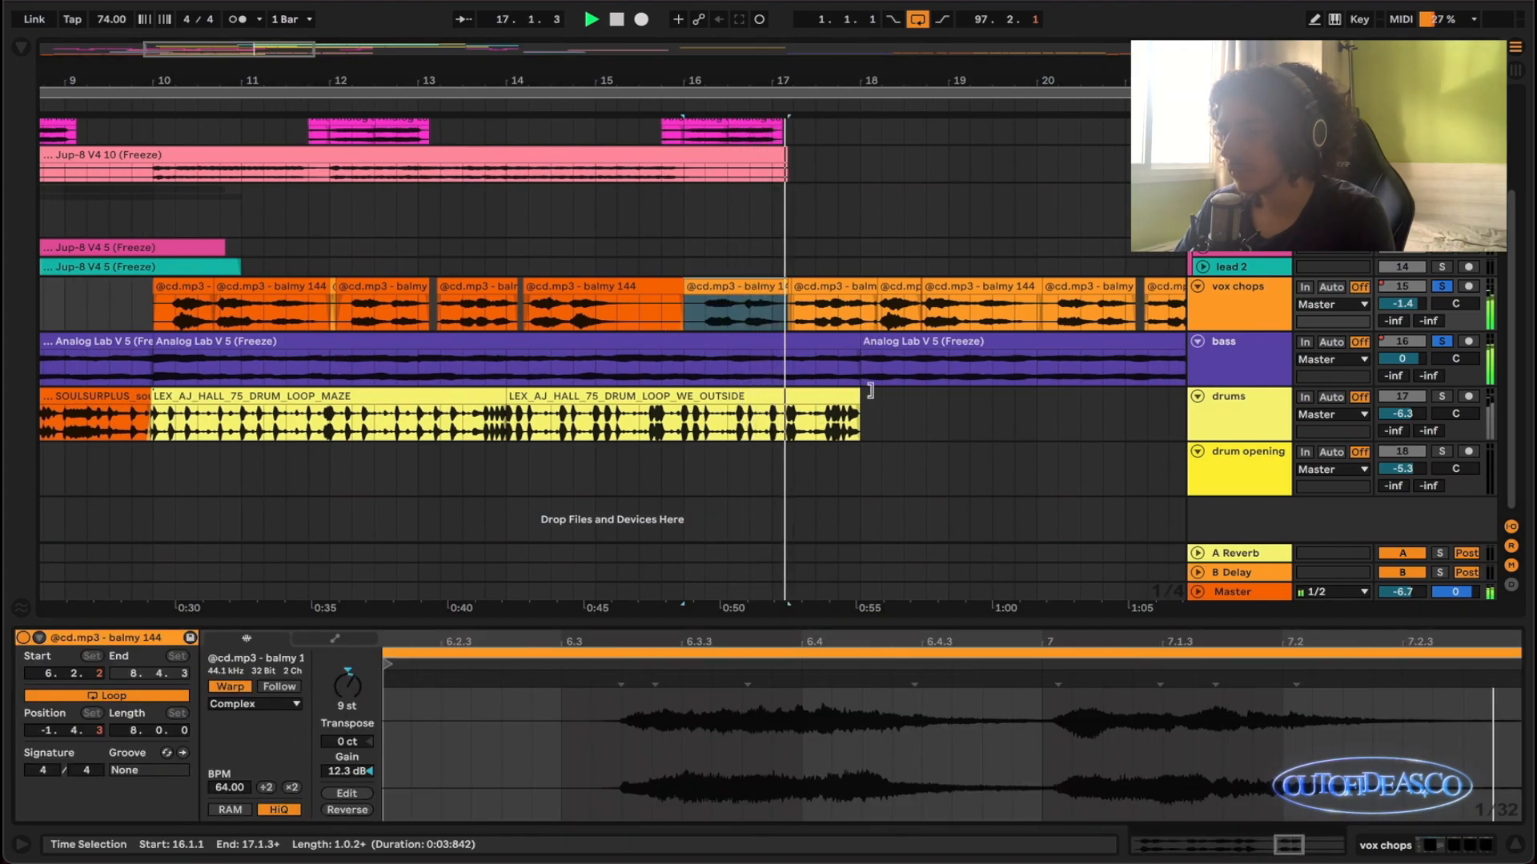
{"action": "scroll", "coordinate": [850, 352], "scroll_direction": "right", "scroll_amount": 1}
{"action": "left_click", "coordinate": [831, 288]}
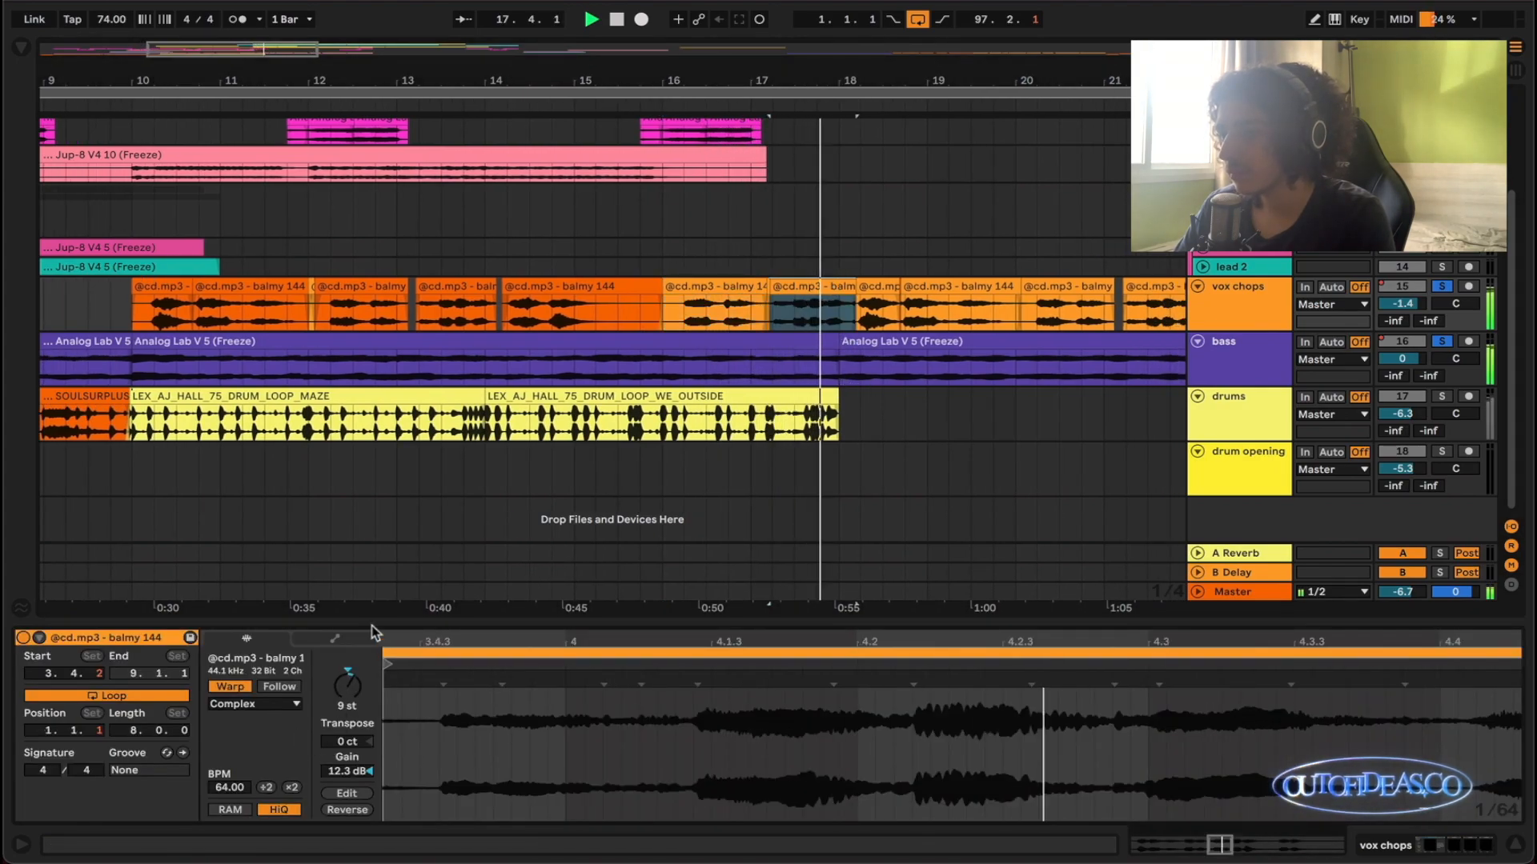
{"action": "scroll", "coordinate": [792, 347], "scroll_direction": "down", "scroll_amount": 3}
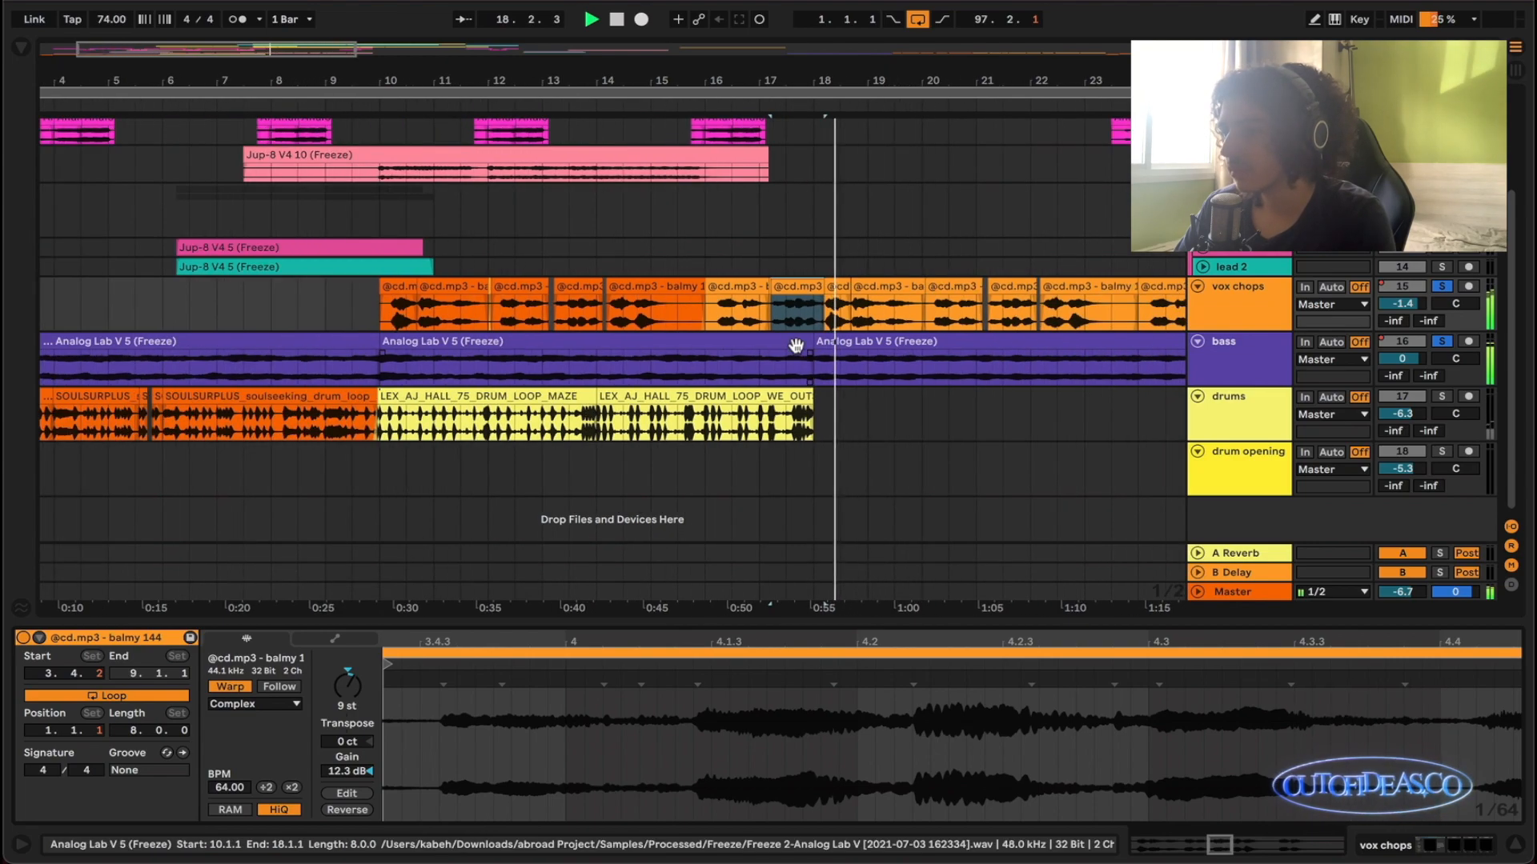
{"action": "scroll", "coordinate": [858, 360], "scroll_direction": "down", "scroll_amount": 3}
{"action": "scroll", "coordinate": [560, 356], "scroll_direction": "up", "scroll_amount": 1}
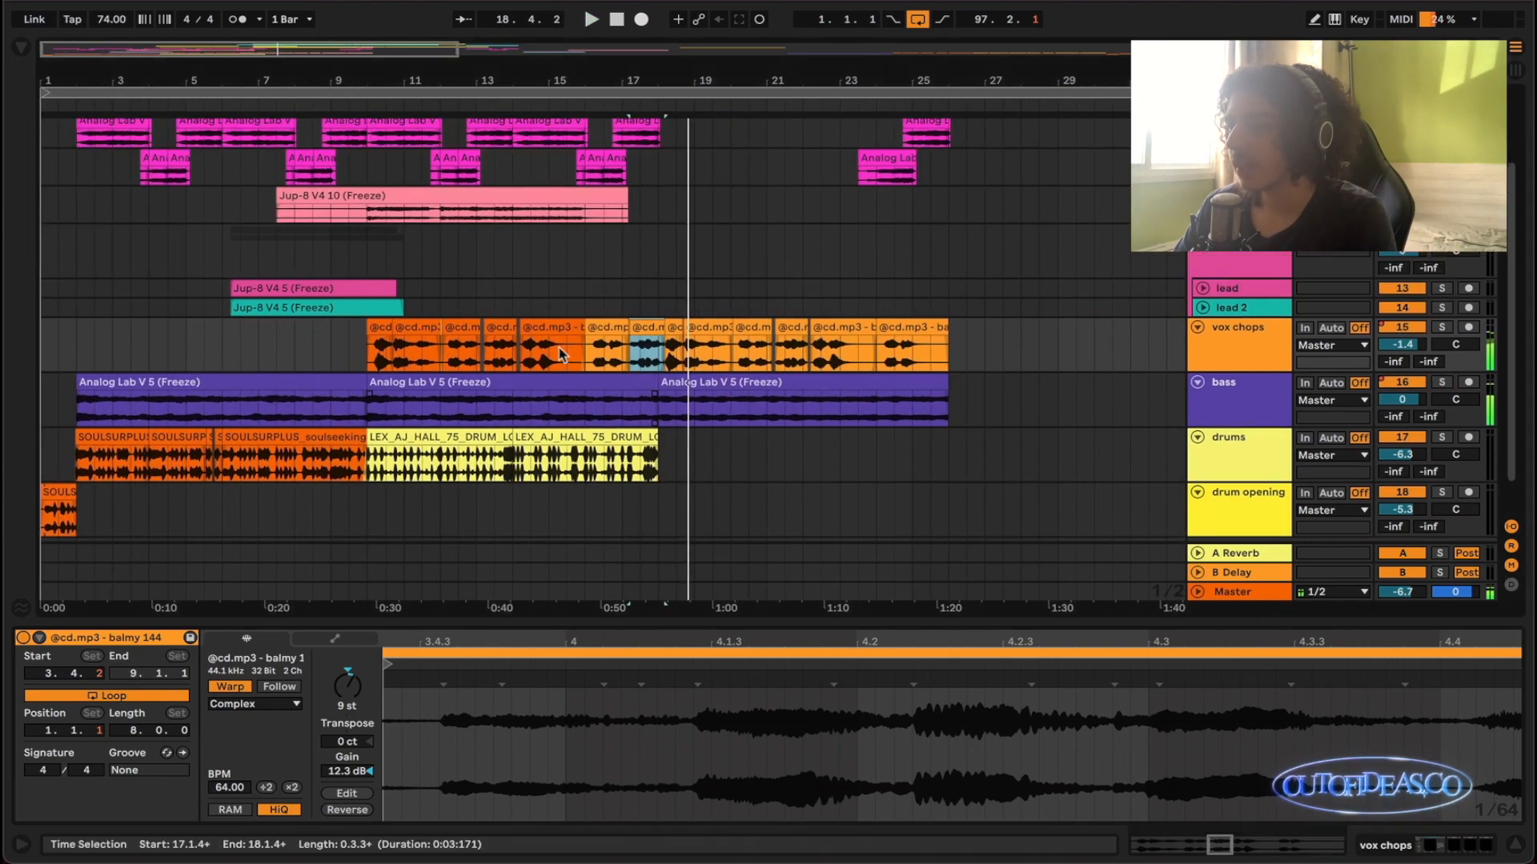
- Select the drums and drum opening clips from 1.1.1 to 18.1.1 and solo both tracks
{"action": "scroll", "coordinate": [809, 384], "scroll_direction": "up", "scroll_amount": 3}
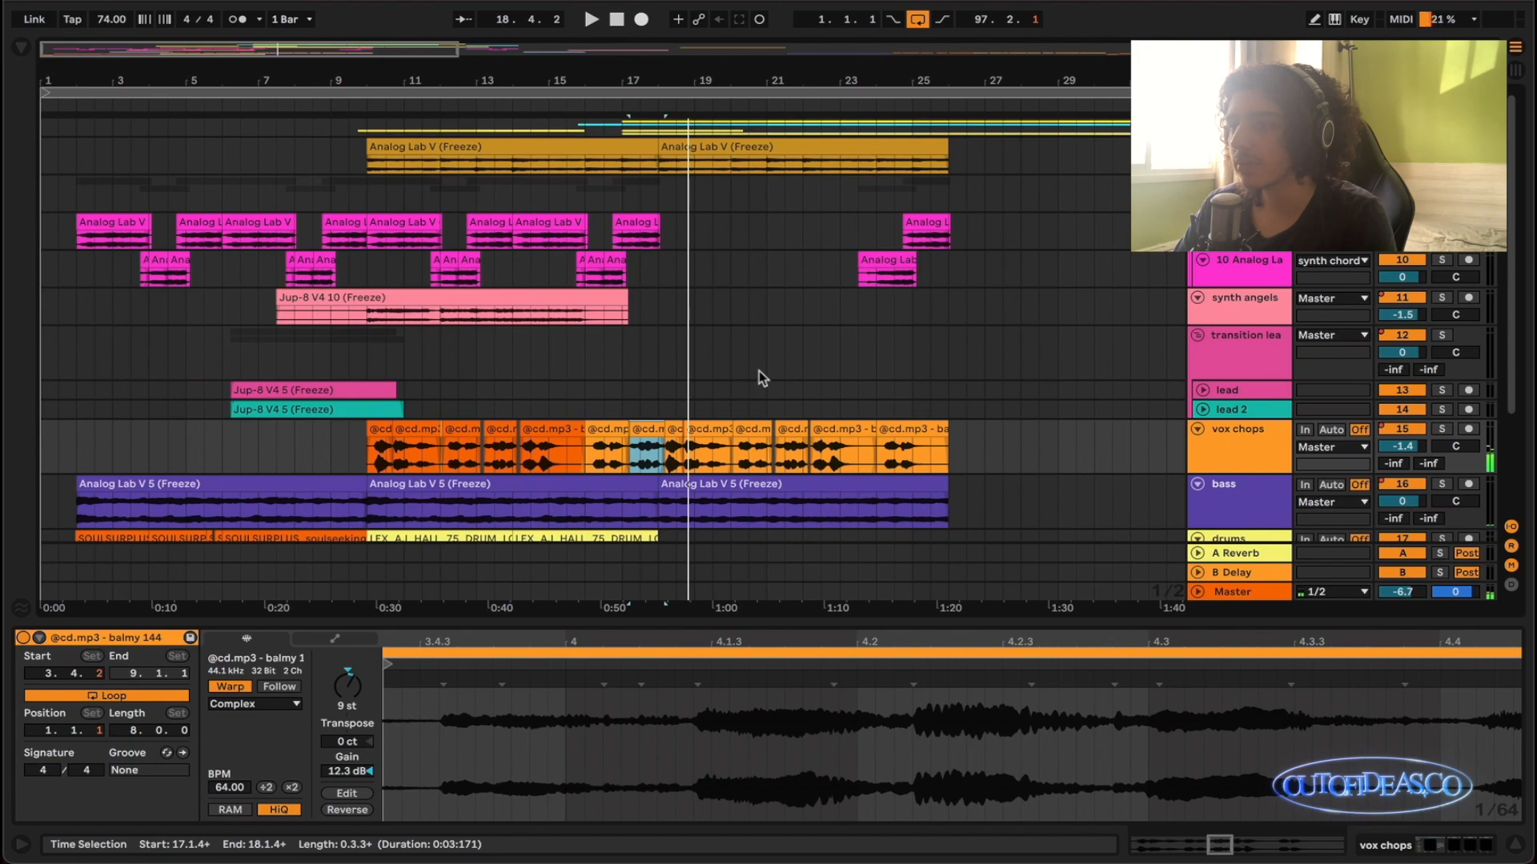
{"action": "scroll", "coordinate": [761, 379], "scroll_direction": "down", "scroll_amount": 4}
{"action": "scroll", "coordinate": [592, 361], "scroll_direction": "up", "scroll_amount": 2}
{"action": "left_click_drag", "start_coordinate": [785, 432], "coordinate": [44, 476]}
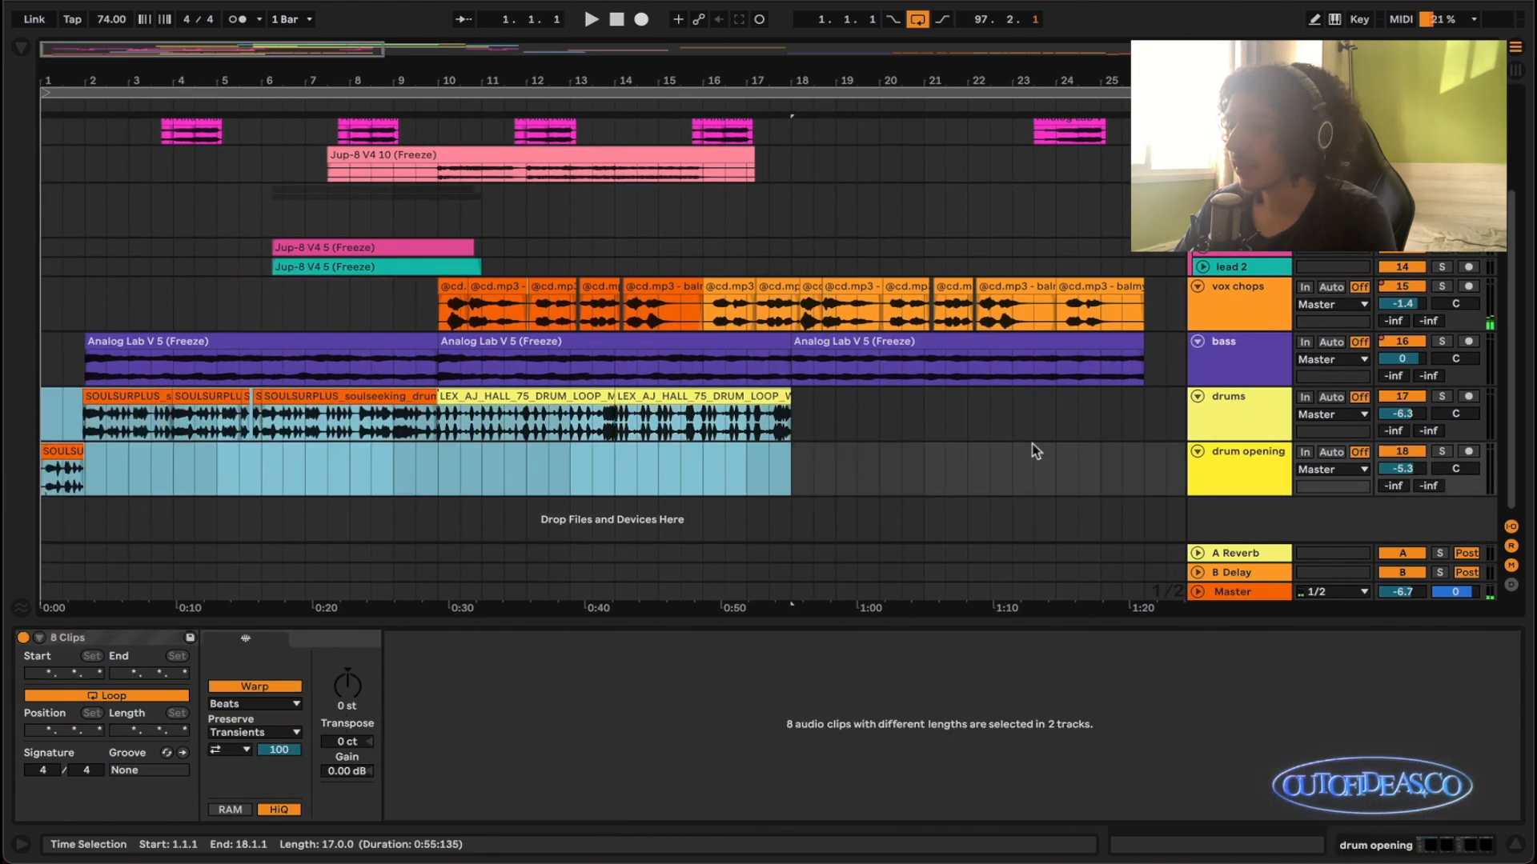
{"action": "key", "text": "s"}
- Examine how the SOULSURPLUS and LEX_AJ_HALL drum loops are arranged across the drums and drum opening tracks
{"action": "scroll", "coordinate": [360, 436], "scroll_direction": "up", "scroll_amount": 5}
{"action": "scroll", "coordinate": [362, 436], "scroll_direction": "left", "scroll_amount": 2}
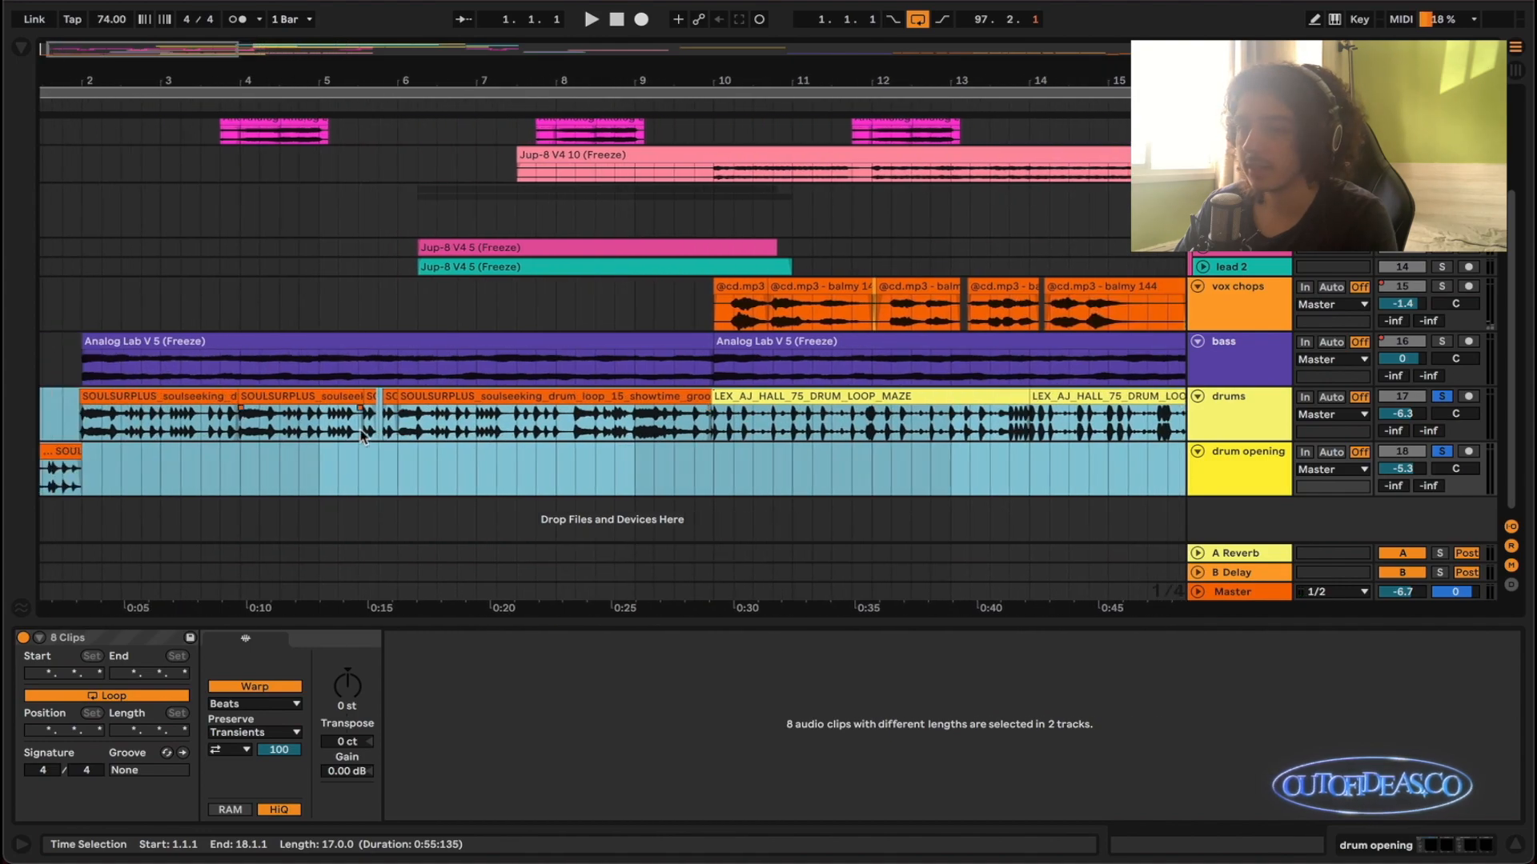
{"action": "scroll", "coordinate": [364, 437], "scroll_direction": "left", "scroll_amount": 1}
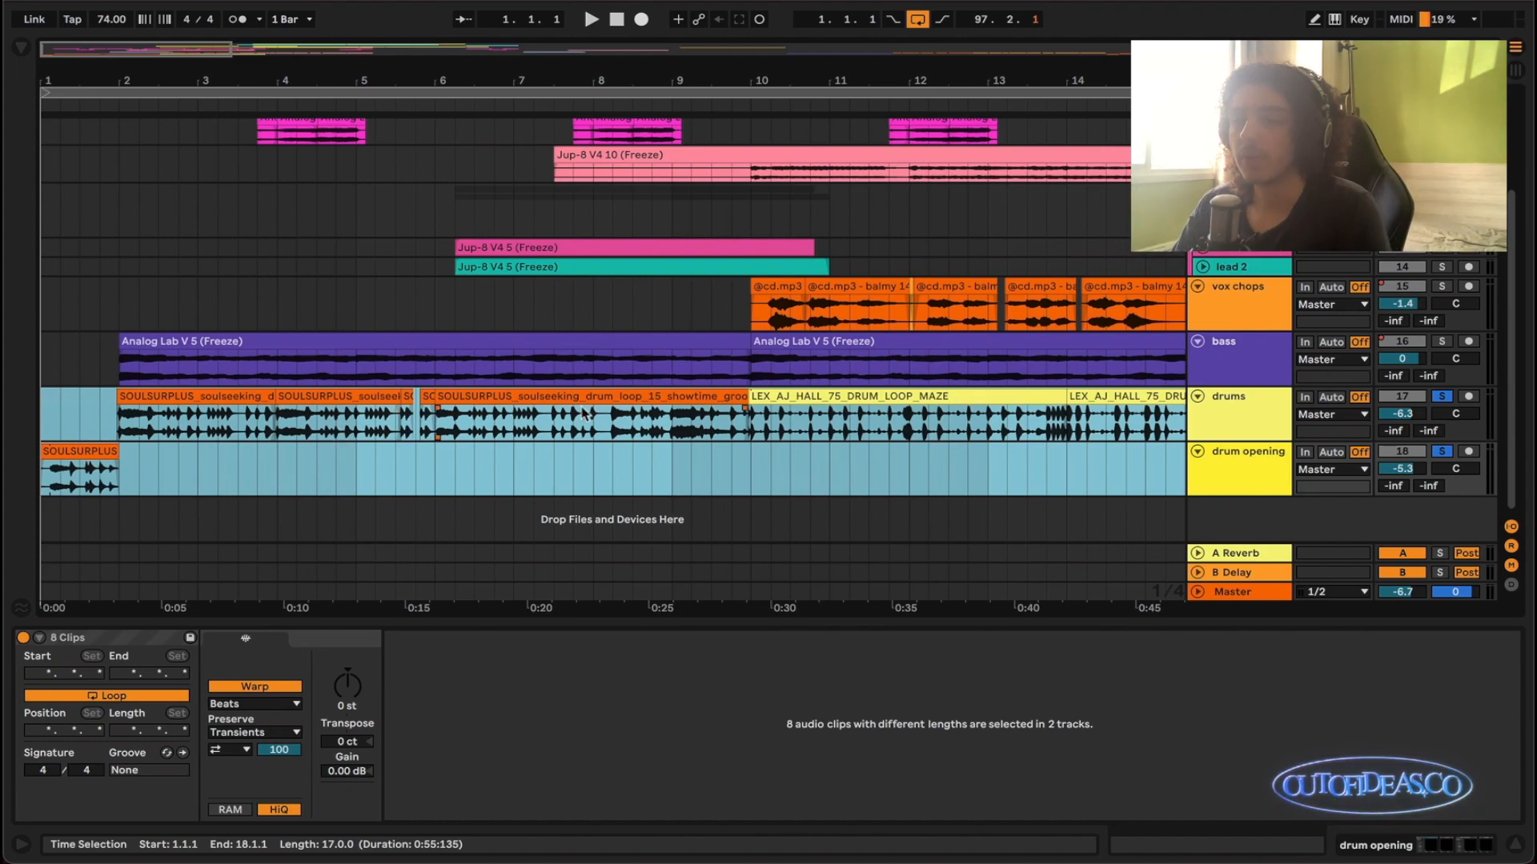
{"action": "scroll", "coordinate": [574, 415], "scroll_direction": "down", "scroll_amount": 1}
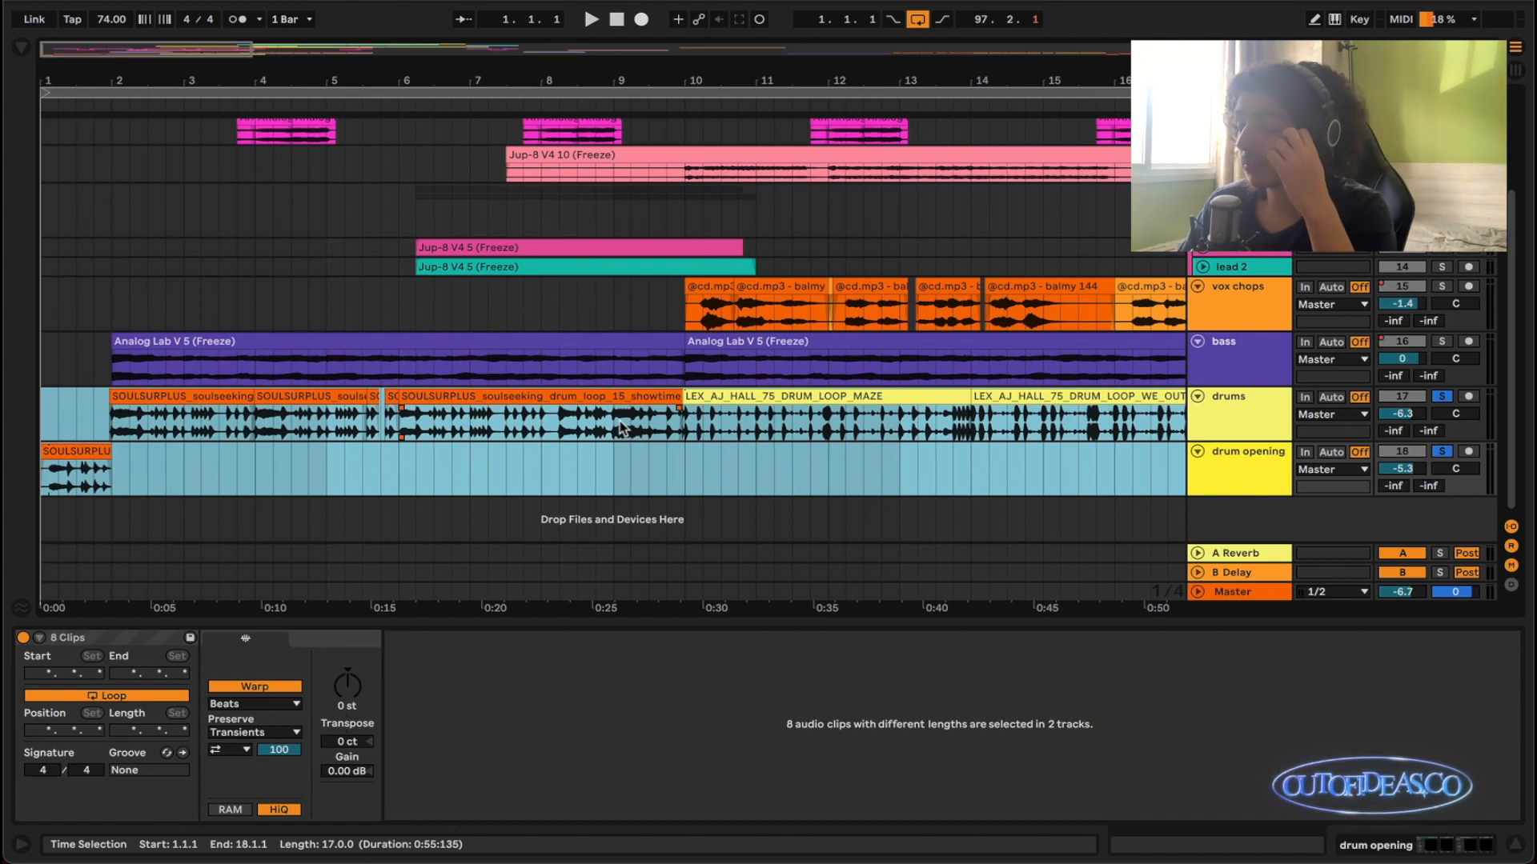
{"action": "scroll", "coordinate": [833, 429], "scroll_direction": "down", "scroll_amount": 2}
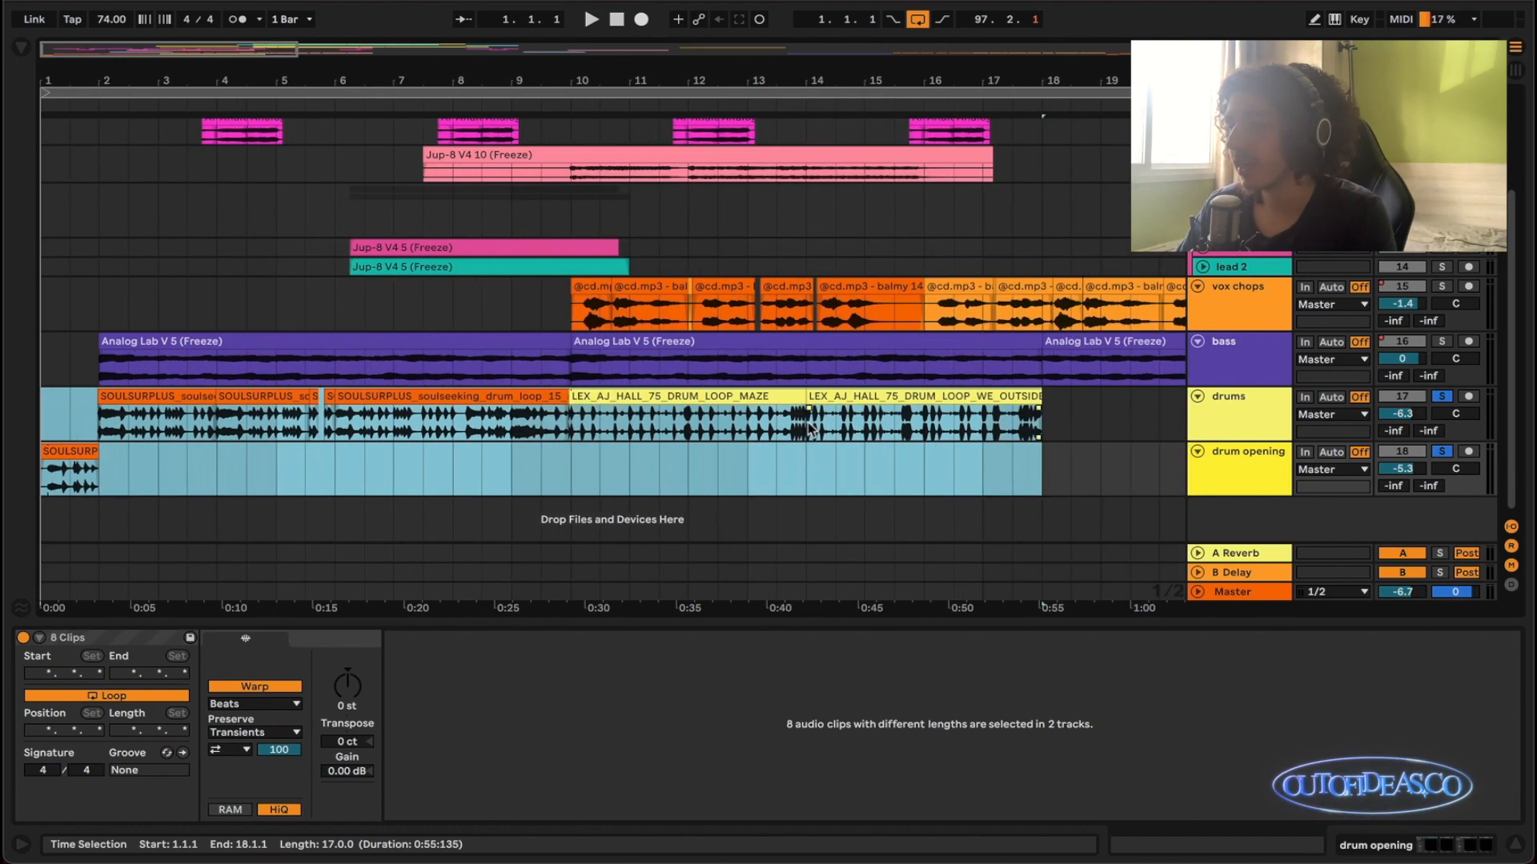
{"action": "scroll", "coordinate": [811, 429], "scroll_direction": "up", "scroll_amount": 3}
{"action": "scroll", "coordinate": [561, 427], "scroll_direction": "left", "scroll_amount": 4}
{"action": "scroll", "coordinate": [282, 427], "scroll_direction": "up", "scroll_amount": 1}
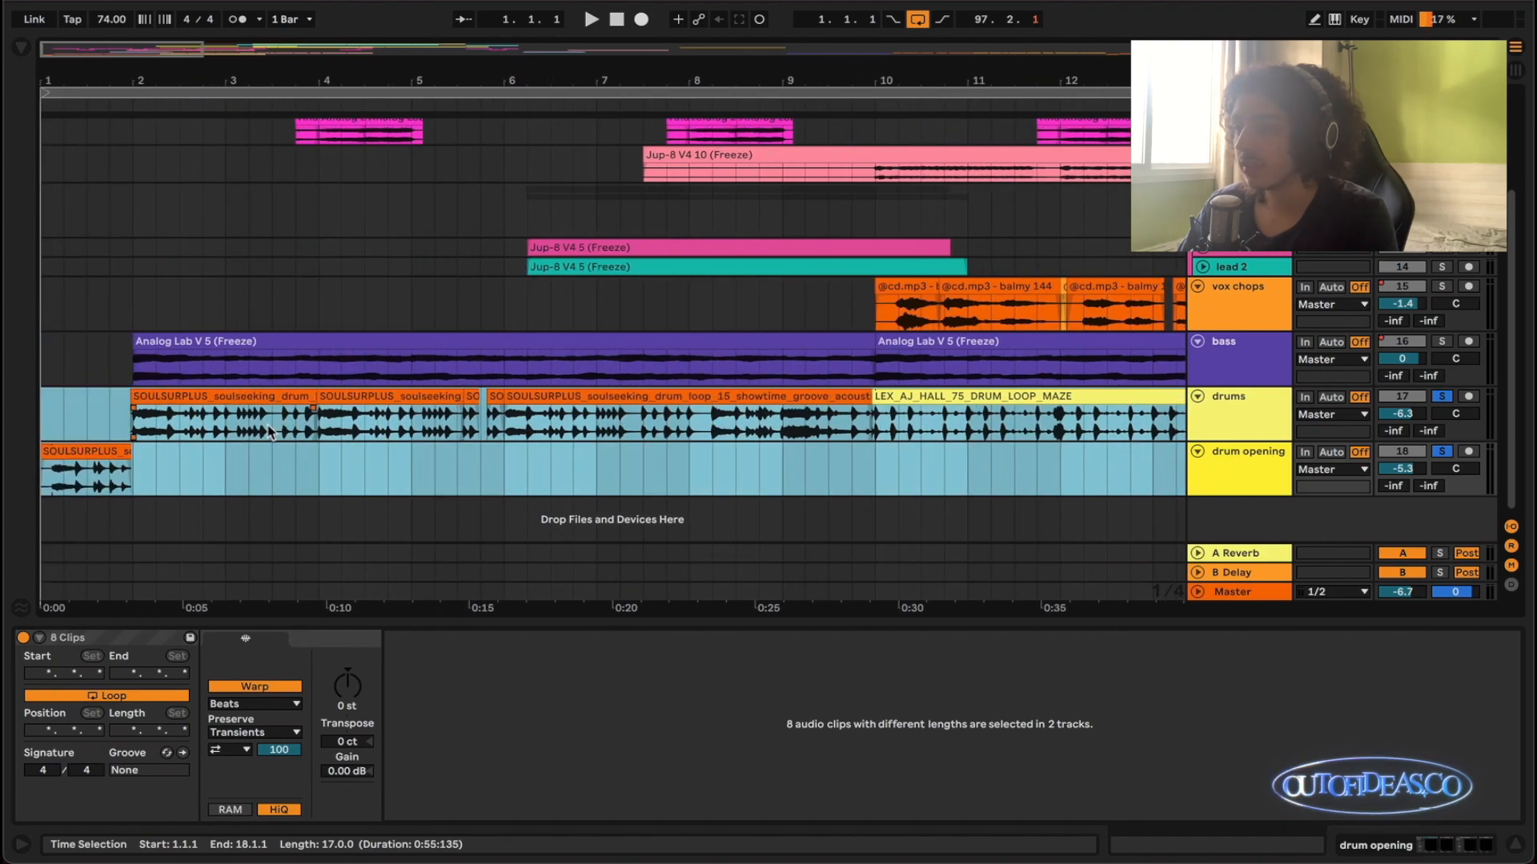
{"action": "scroll", "coordinate": [266, 433], "scroll_direction": "up", "scroll_amount": 1}
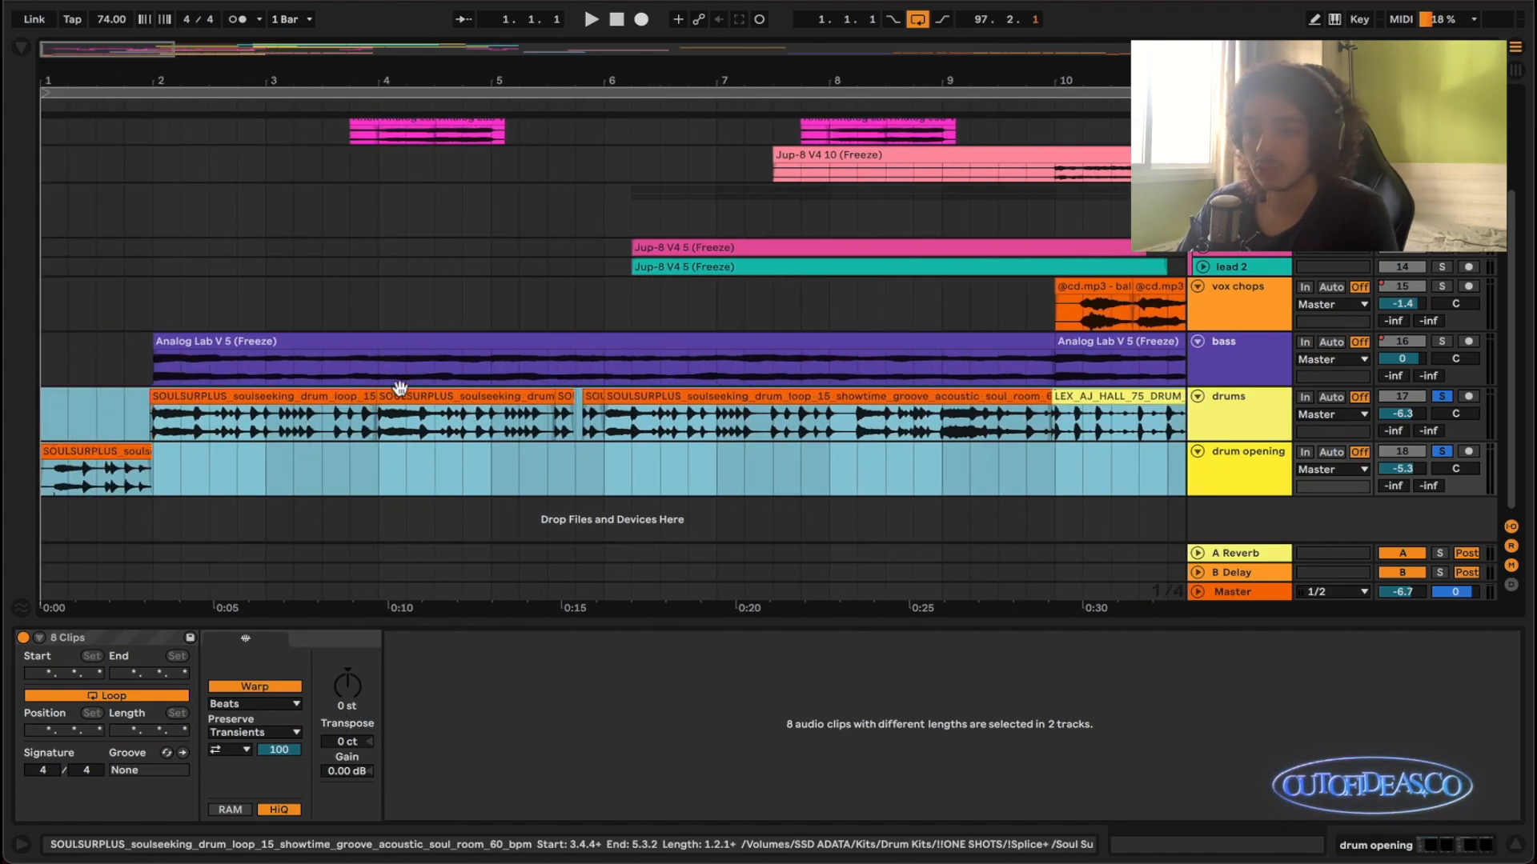
- Play the soloed drum tracks from 1.1.1 and add the bass to the solo while listening into bar 6
{"action": "key", "text": "space"}
{"action": "scroll", "coordinate": [166, 473], "scroll_direction": "up", "scroll_amount": 2}
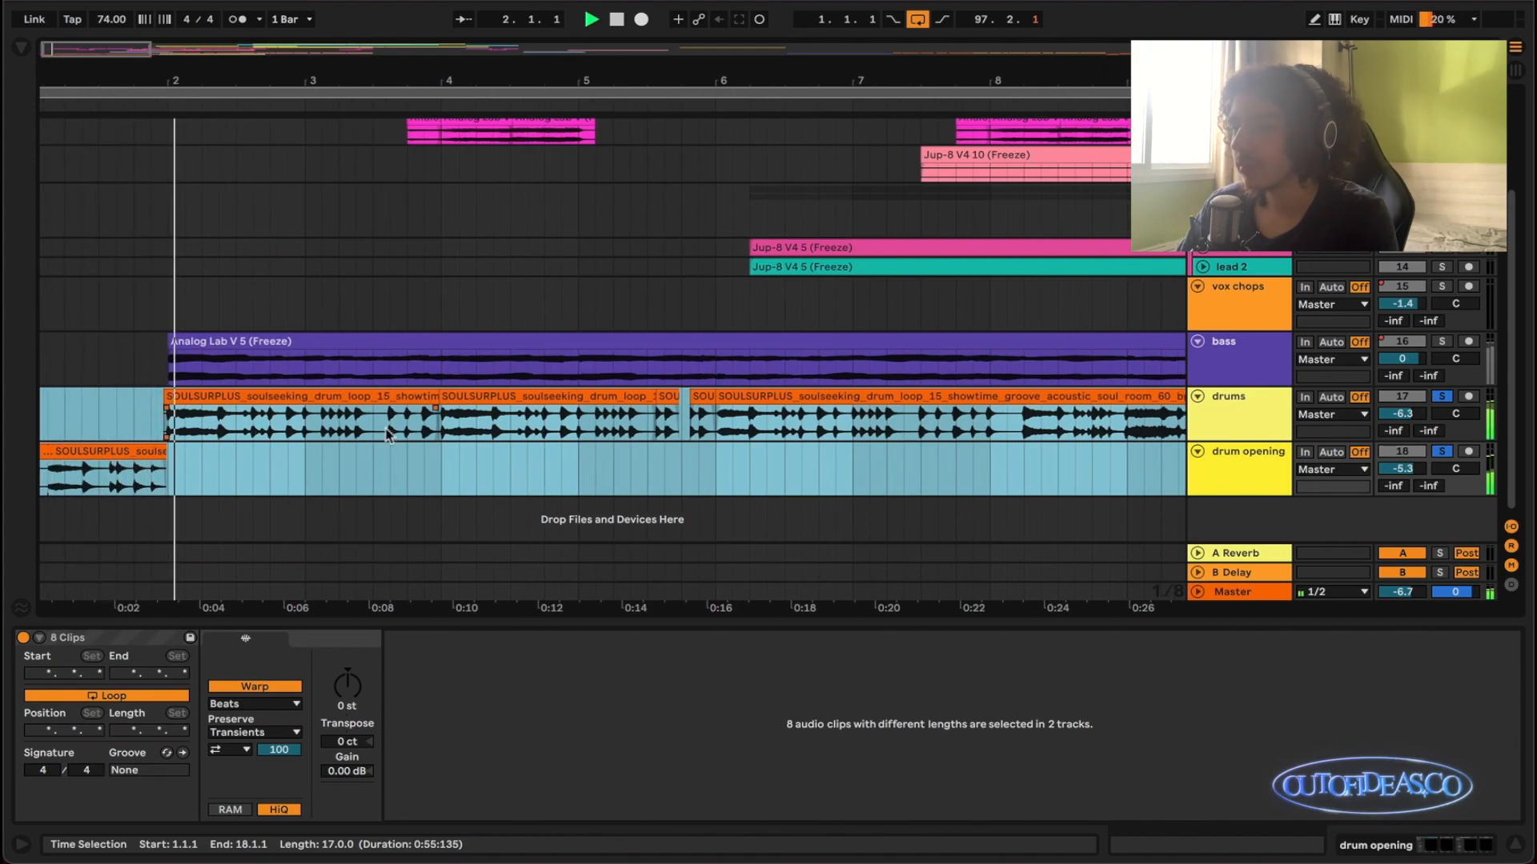
{"action": "left_click", "coordinate": [1442, 342]}
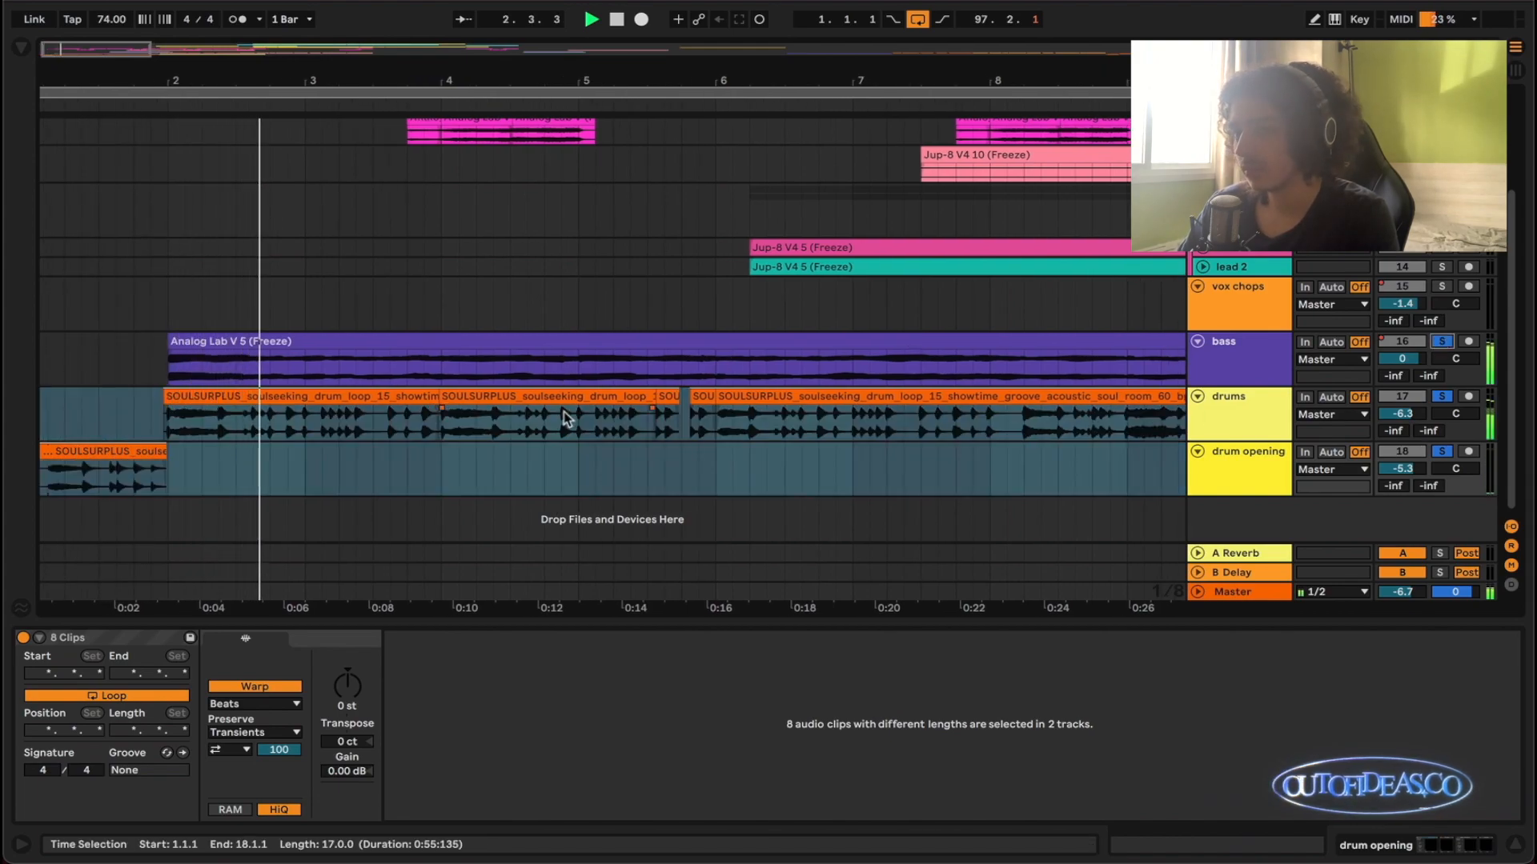
{"action": "scroll", "coordinate": [561, 400], "scroll_direction": "down", "scroll_amount": 2}
{"action": "scroll", "coordinate": [524, 398], "scroll_direction": "down", "scroll_amount": 1}
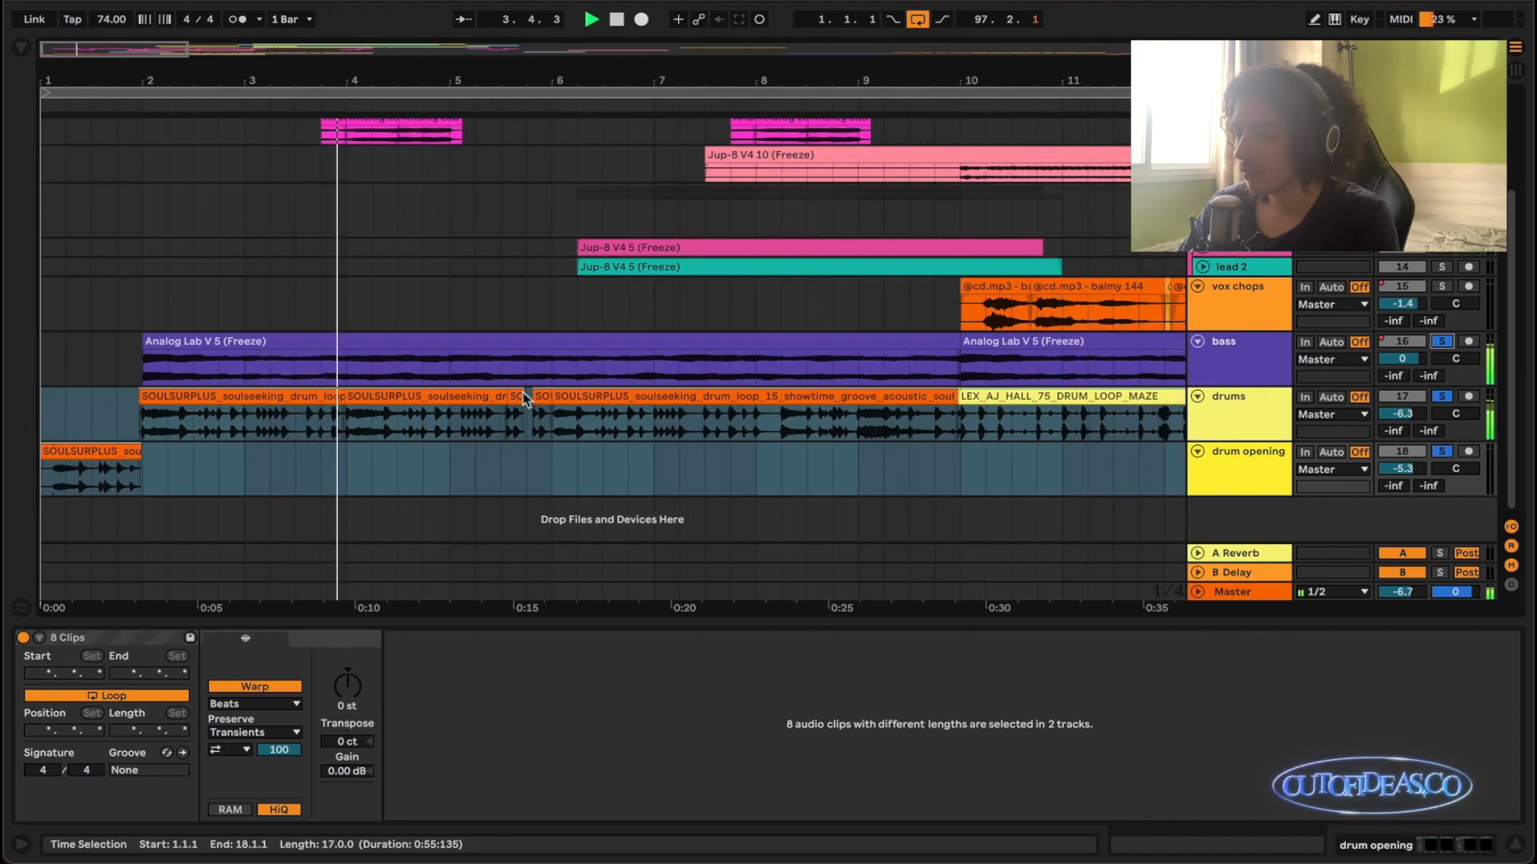
{"action": "scroll", "coordinate": [518, 395], "scroll_direction": "down", "scroll_amount": 1}
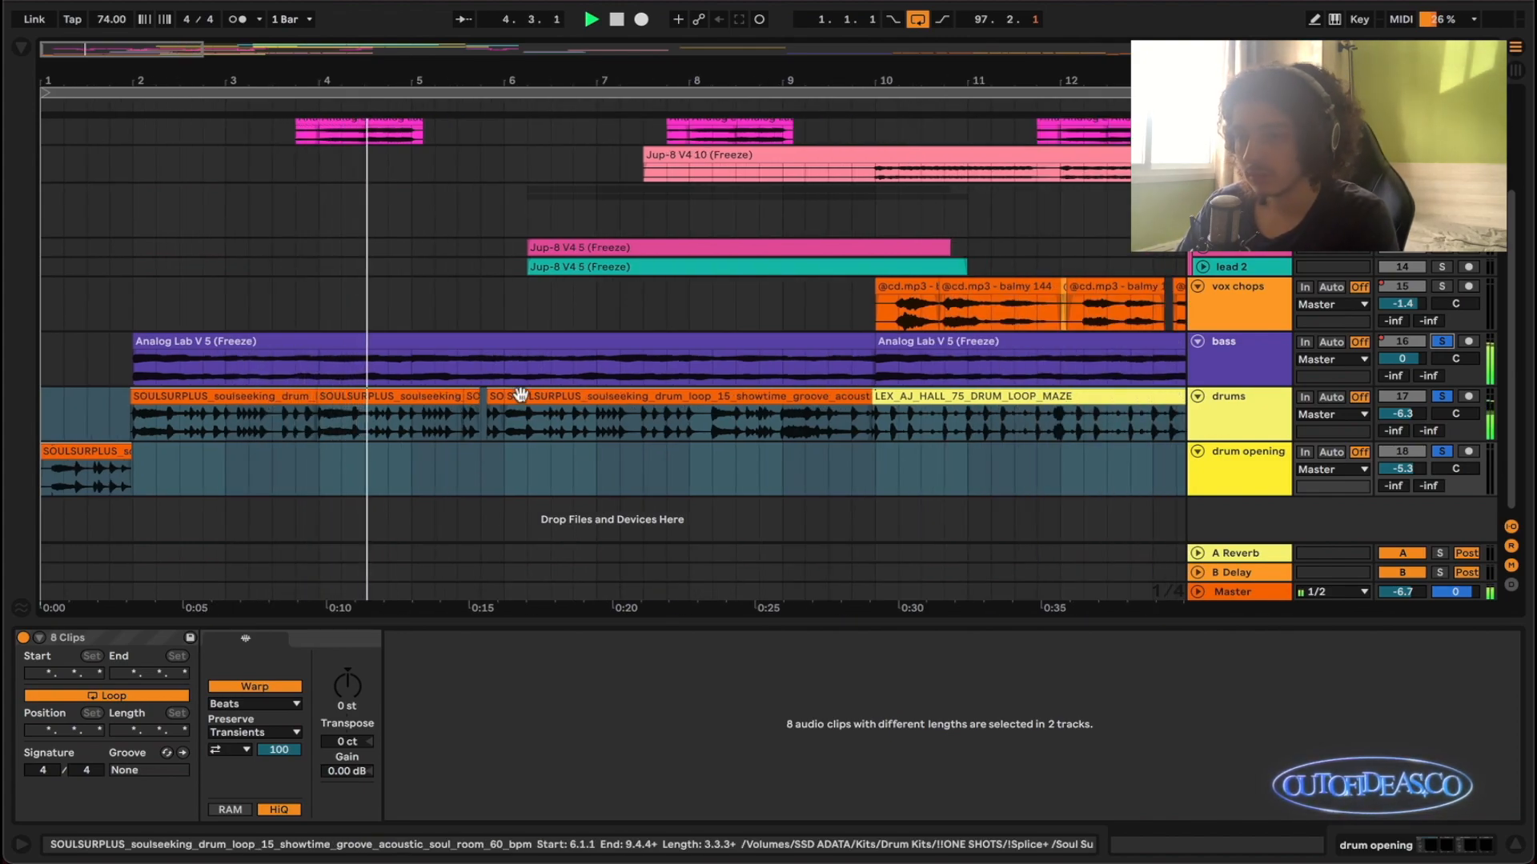
{"action": "scroll", "coordinate": [521, 395], "scroll_direction": "down", "scroll_amount": 1}
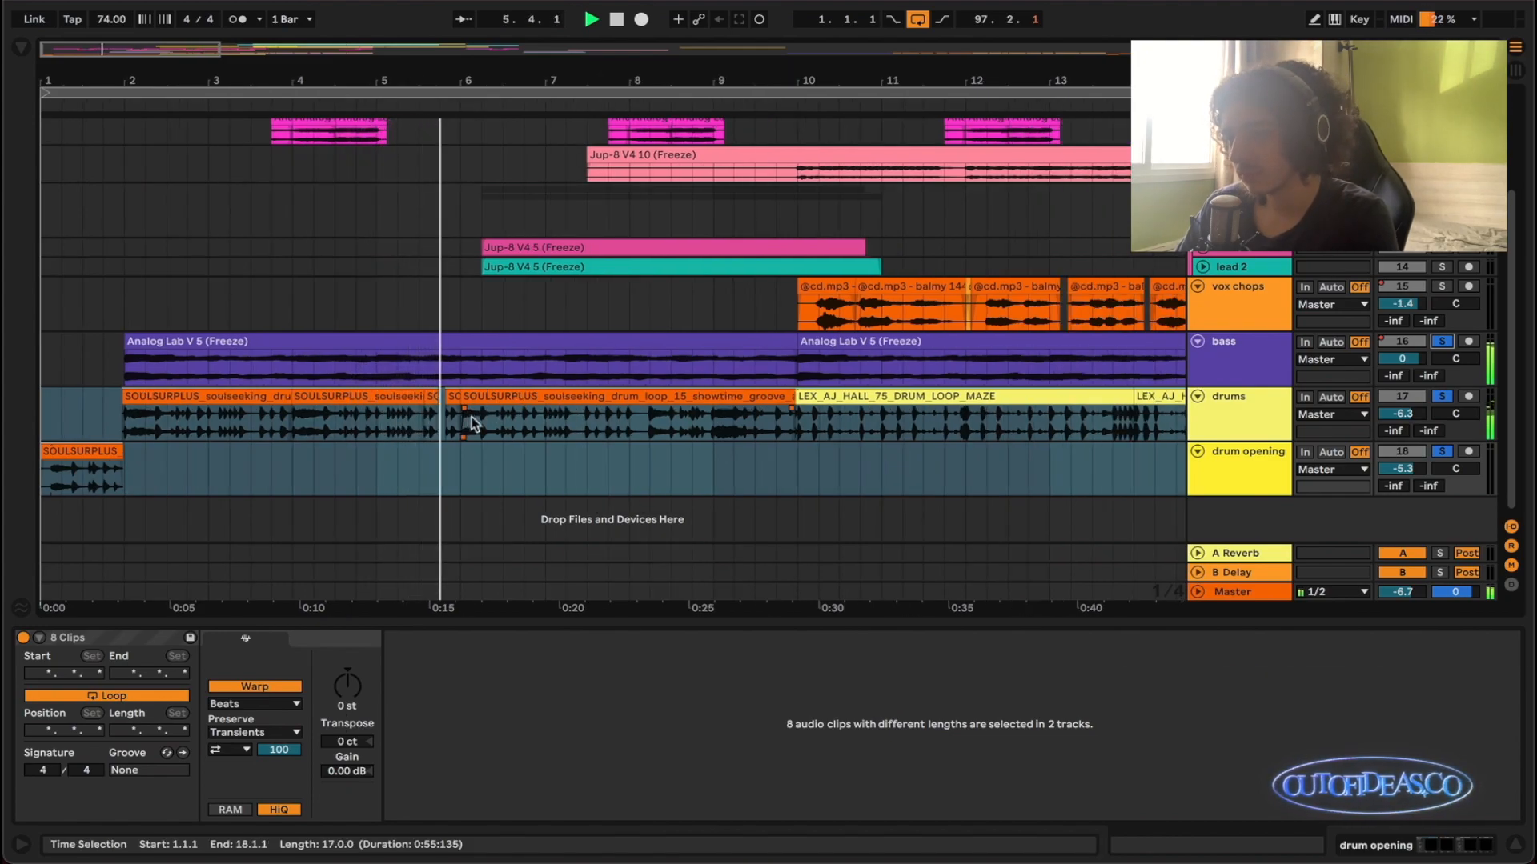
{"action": "scroll", "coordinate": [519, 424], "scroll_direction": "up", "scroll_amount": 1}
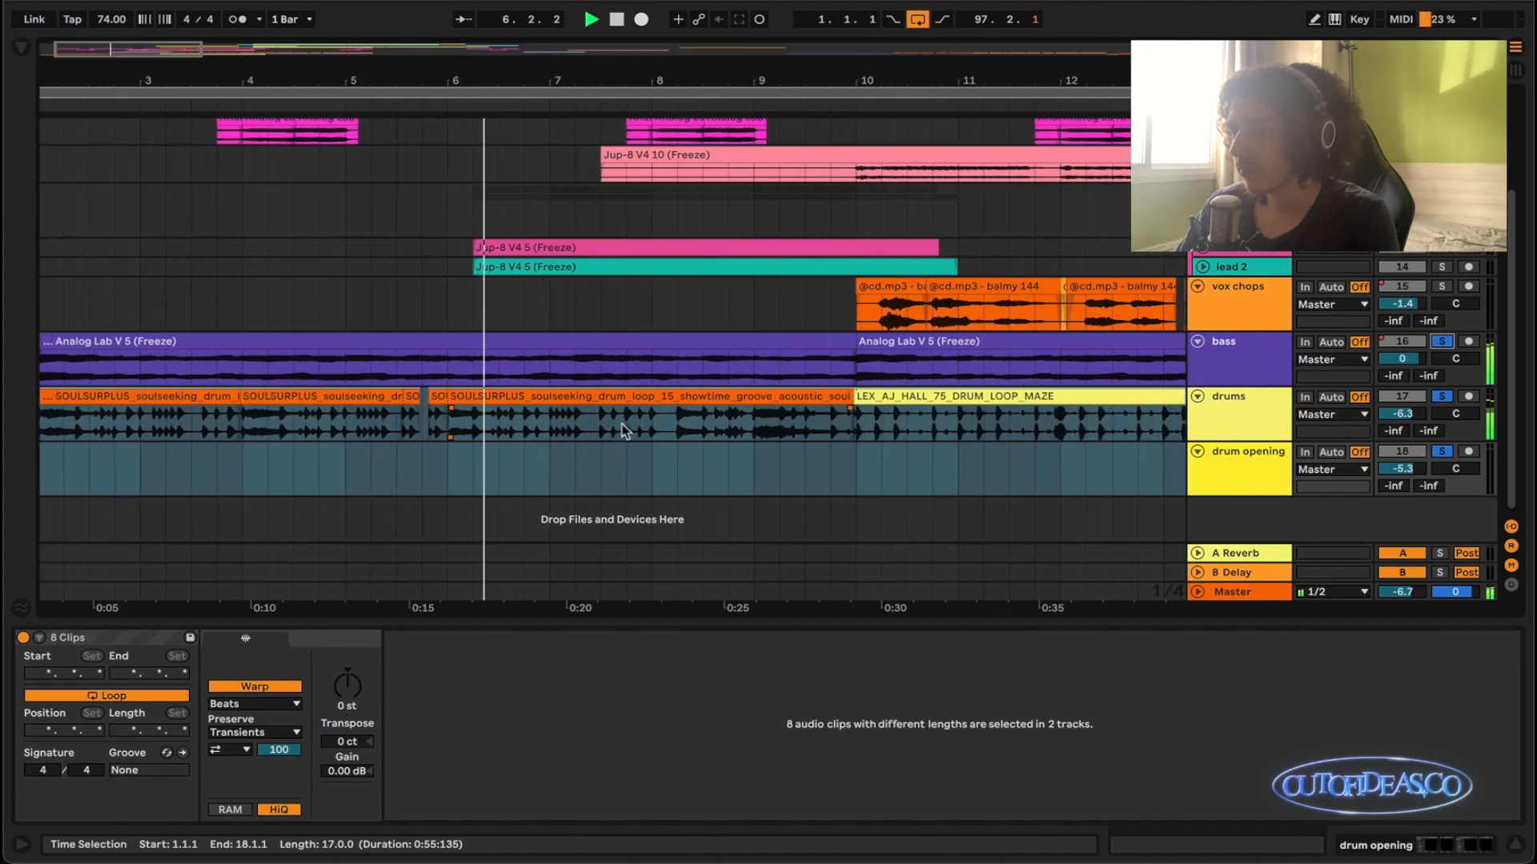
- Play the soloed bass and drum tracks from 10.1.1, where the LEX_AJ_HALL drum loop begins, and stop in bar 13
{"action": "key", "text": "space"}
{"action": "scroll", "coordinate": [449, 420], "scroll_direction": "right", "scroll_amount": 5}
{"action": "left_click", "coordinate": [335, 433]}
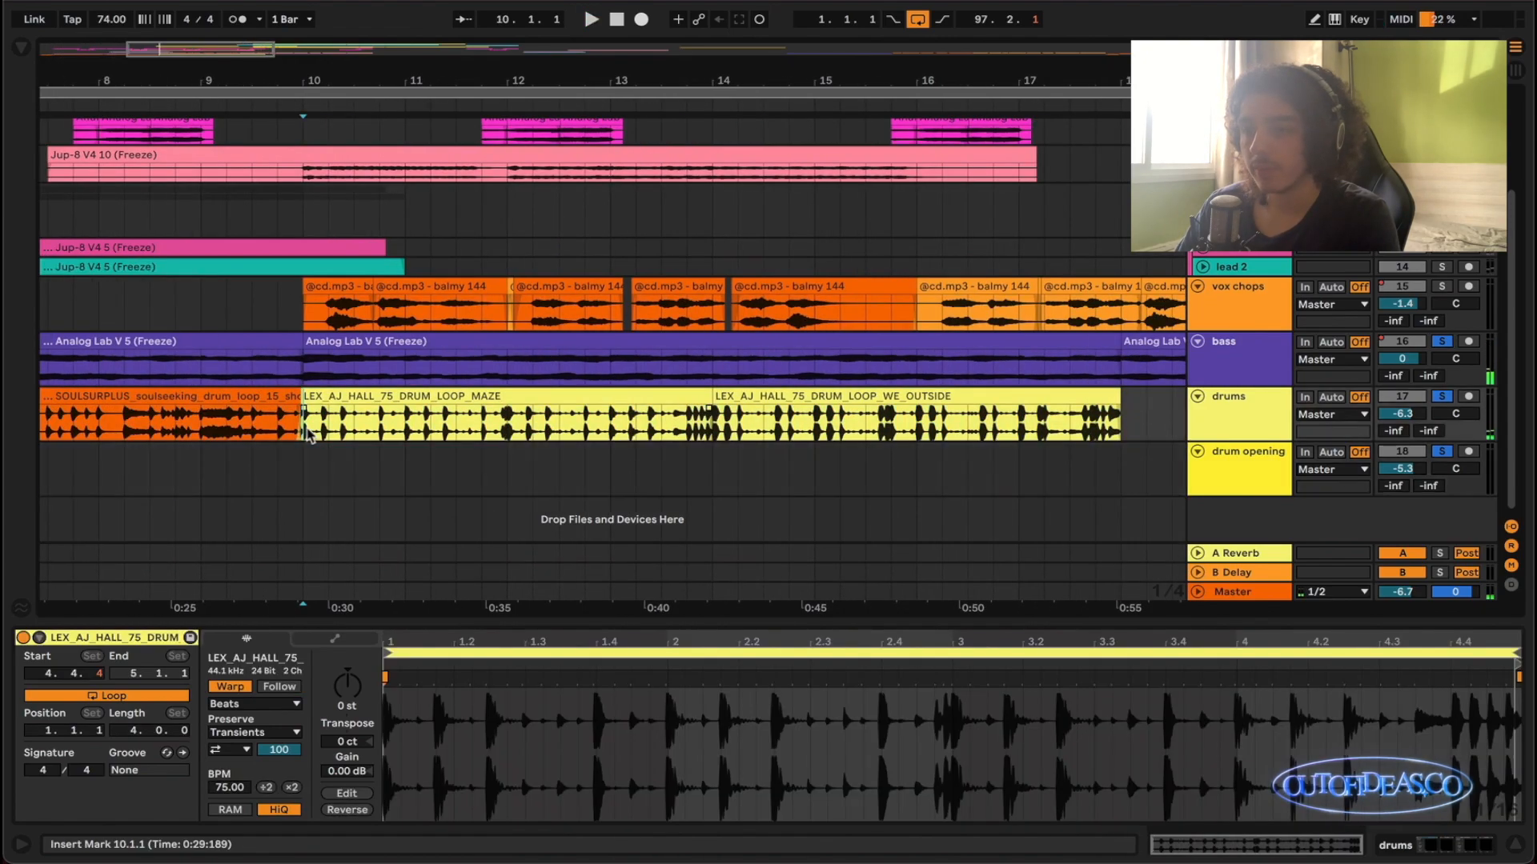
{"action": "scroll", "coordinate": [352, 429], "scroll_direction": "right", "scroll_amount": 1}
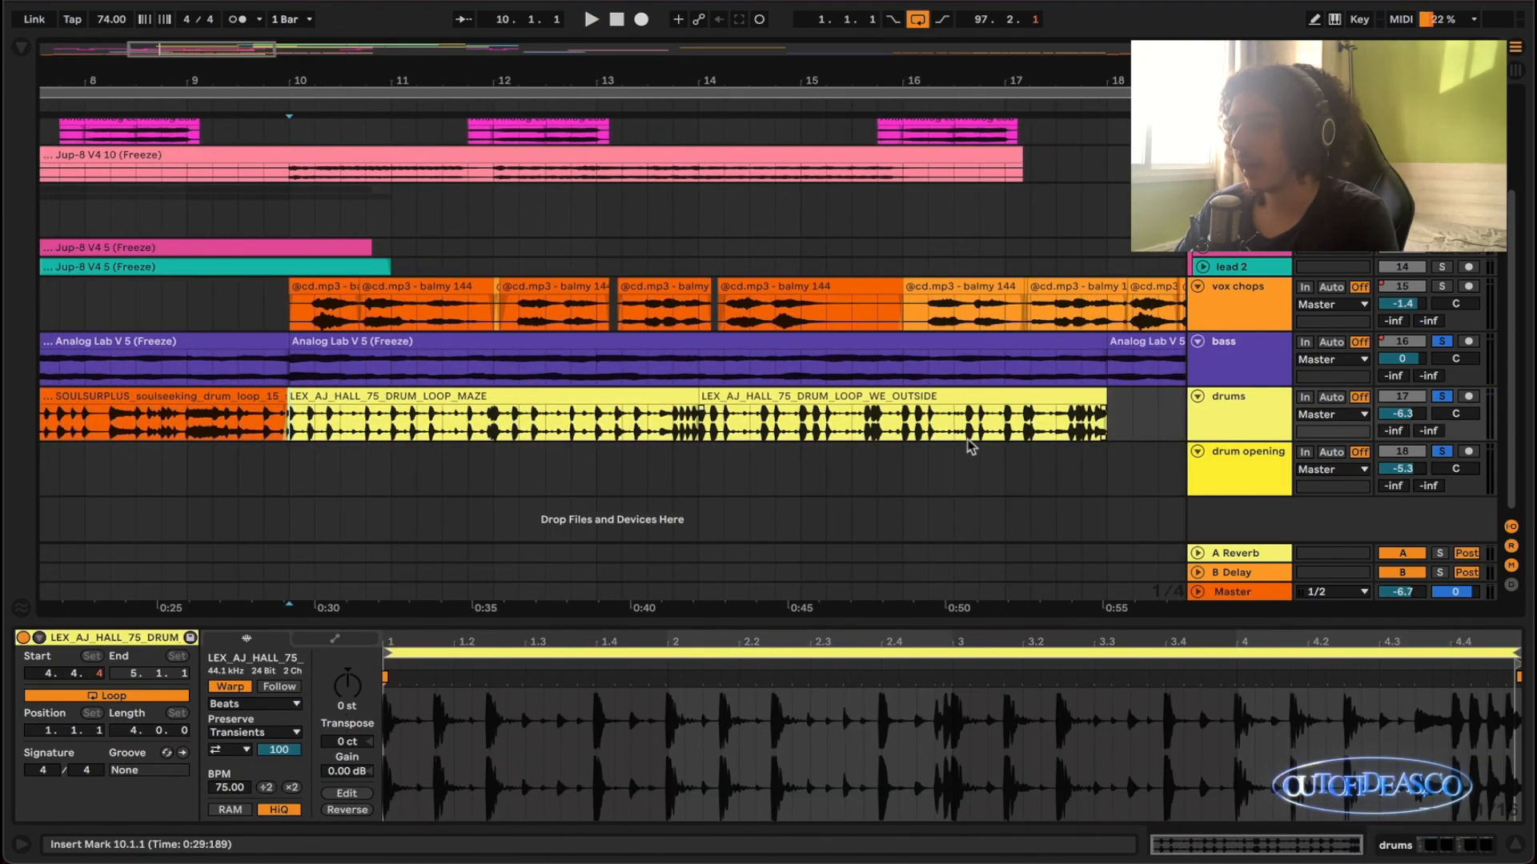
{"action": "key", "text": "space"}
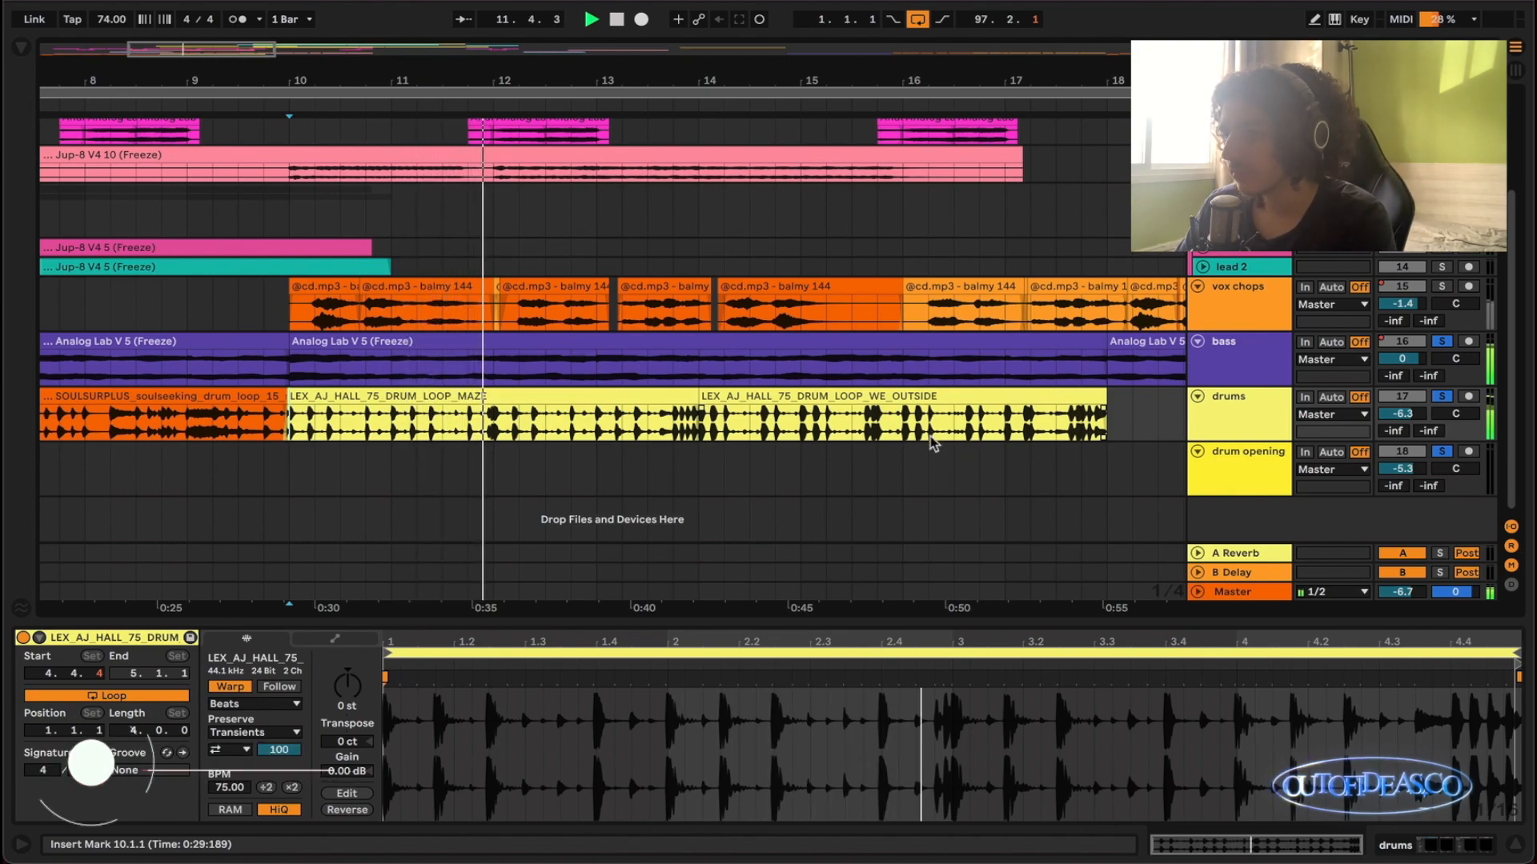
{"action": "scroll", "coordinate": [930, 435], "scroll_direction": "down", "scroll_amount": 2}
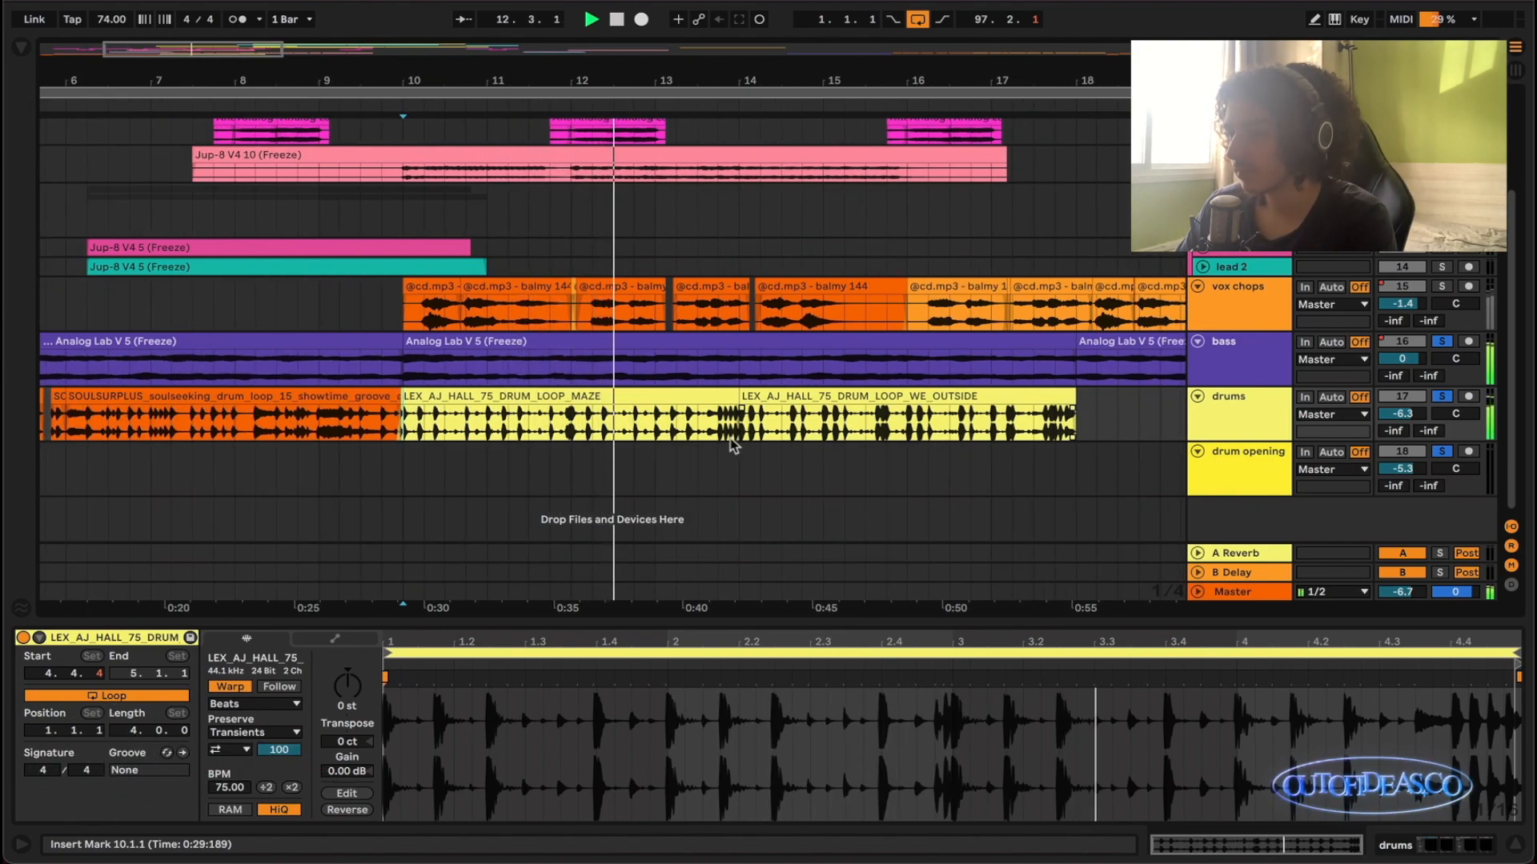
{"action": "scroll", "coordinate": [725, 439], "scroll_direction": "left", "scroll_amount": 1}
{"action": "scroll", "coordinate": [724, 438], "scroll_direction": "down", "scroll_amount": 1}
{"action": "scroll", "coordinate": [727, 442], "scroll_direction": "down", "scroll_amount": 1}
{"action": "scroll", "coordinate": [729, 440], "scroll_direction": "left", "scroll_amount": 1}
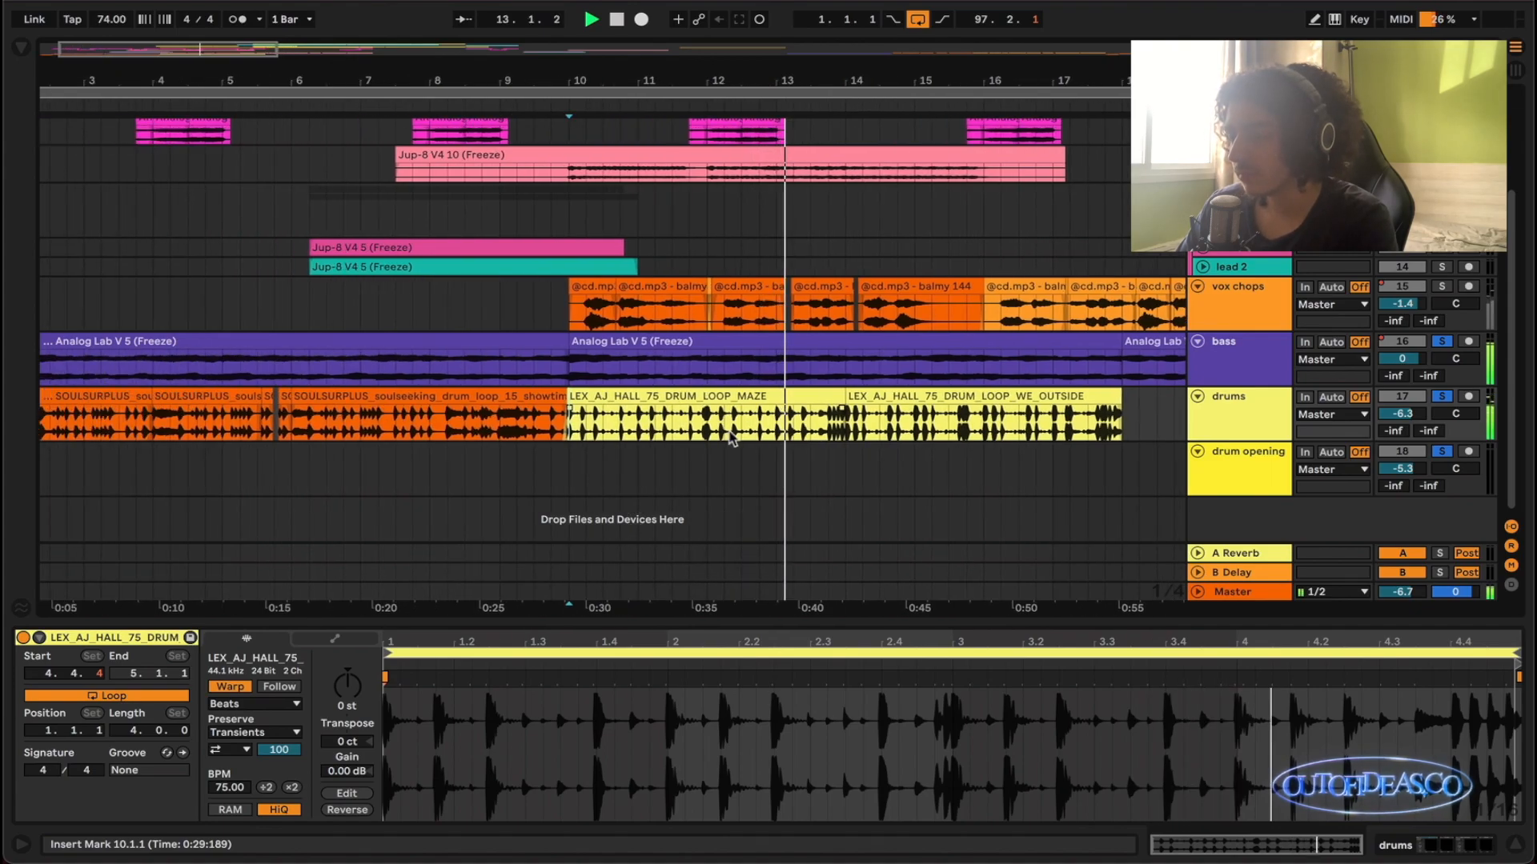
{"action": "key", "text": "space"}
- Select the clips from 1.1.1 to 18.1.1 on the drums and drum opening tracks and examine the loop sequence
{"action": "scroll", "coordinate": [756, 436], "scroll_direction": "left", "scroll_amount": 2}
{"action": "scroll", "coordinate": [688, 437], "scroll_direction": "down", "scroll_amount": 2}
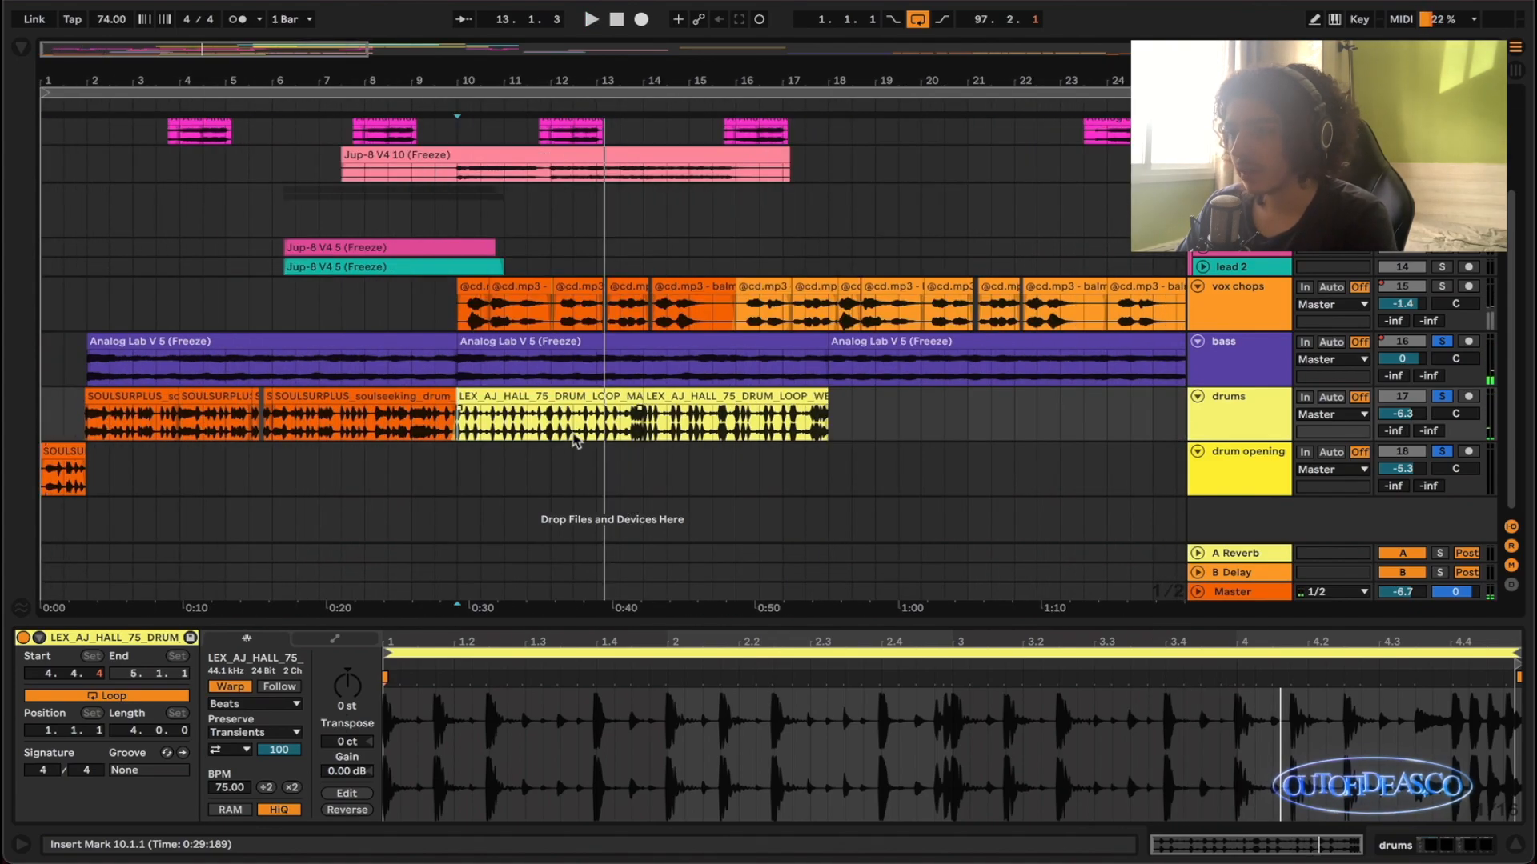
{"action": "left_click_drag", "start_coordinate": [832, 426], "coordinate": [17, 489]}
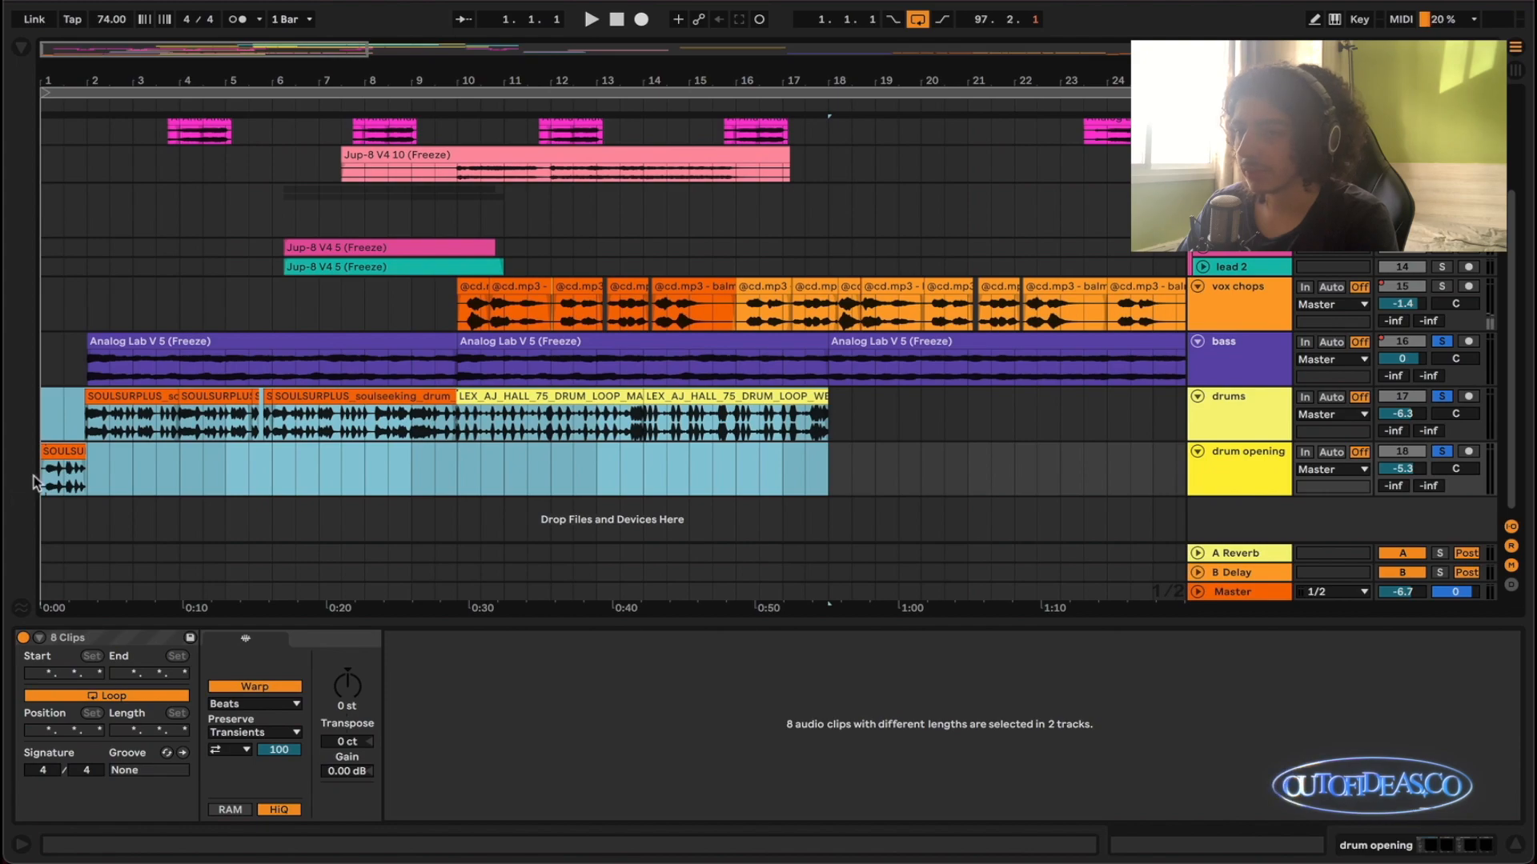
{"action": "key", "text": "super+alt+b"}
{"action": "left_click", "coordinate": [19, 50]}
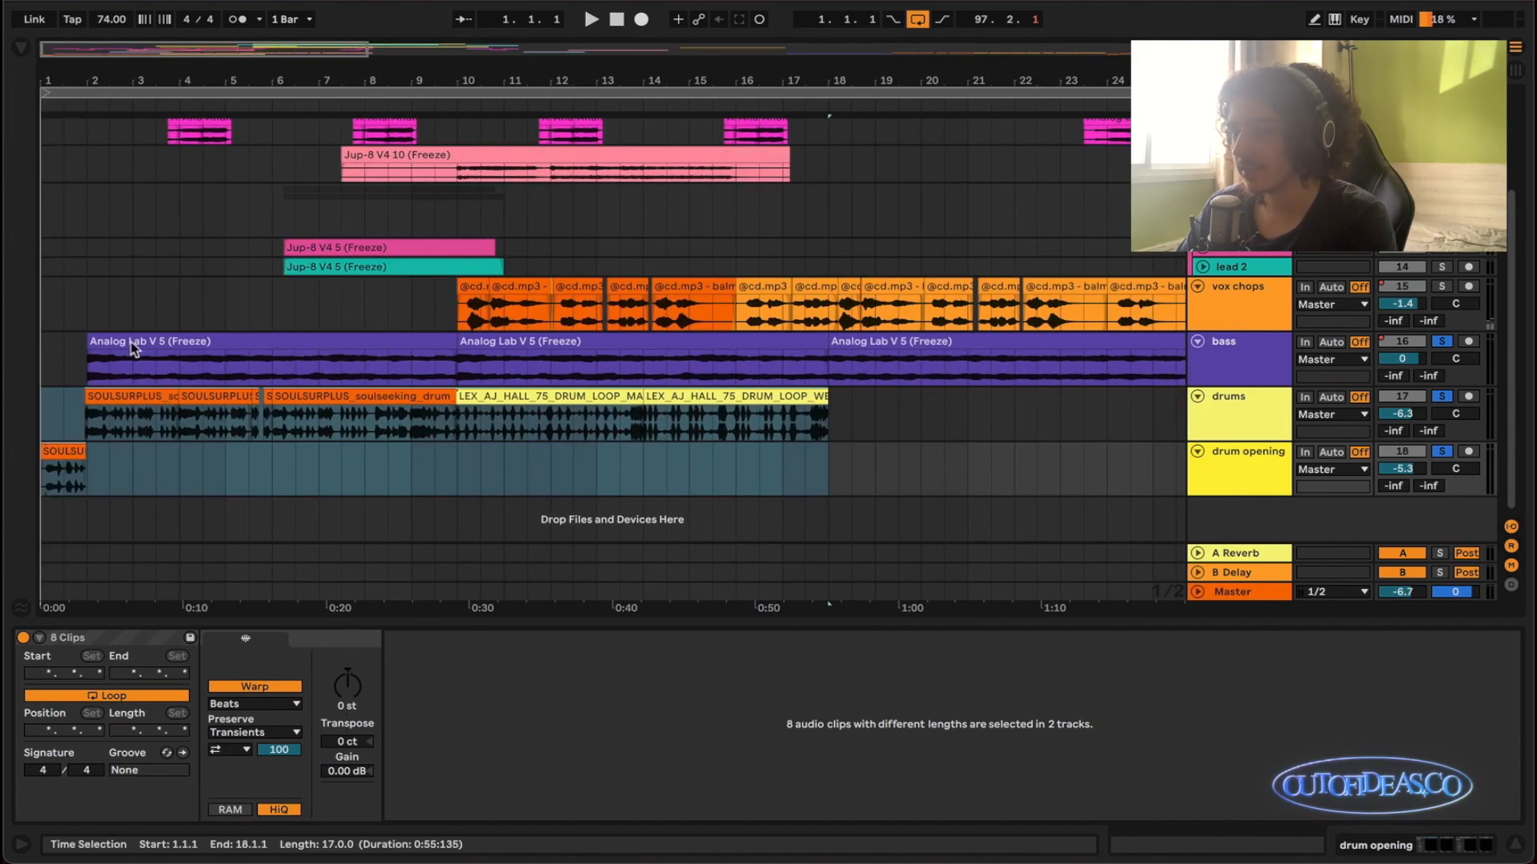
{"action": "scroll", "coordinate": [123, 389], "scroll_direction": "up", "scroll_amount": 2}
{"action": "scroll", "coordinate": [123, 389], "scroll_direction": "left", "scroll_amount": 1}
{"action": "scroll", "coordinate": [50, 429], "scroll_direction": "up", "scroll_amount": 1}
{"action": "scroll", "coordinate": [56, 433], "scroll_direction": "left", "scroll_amount": 1}
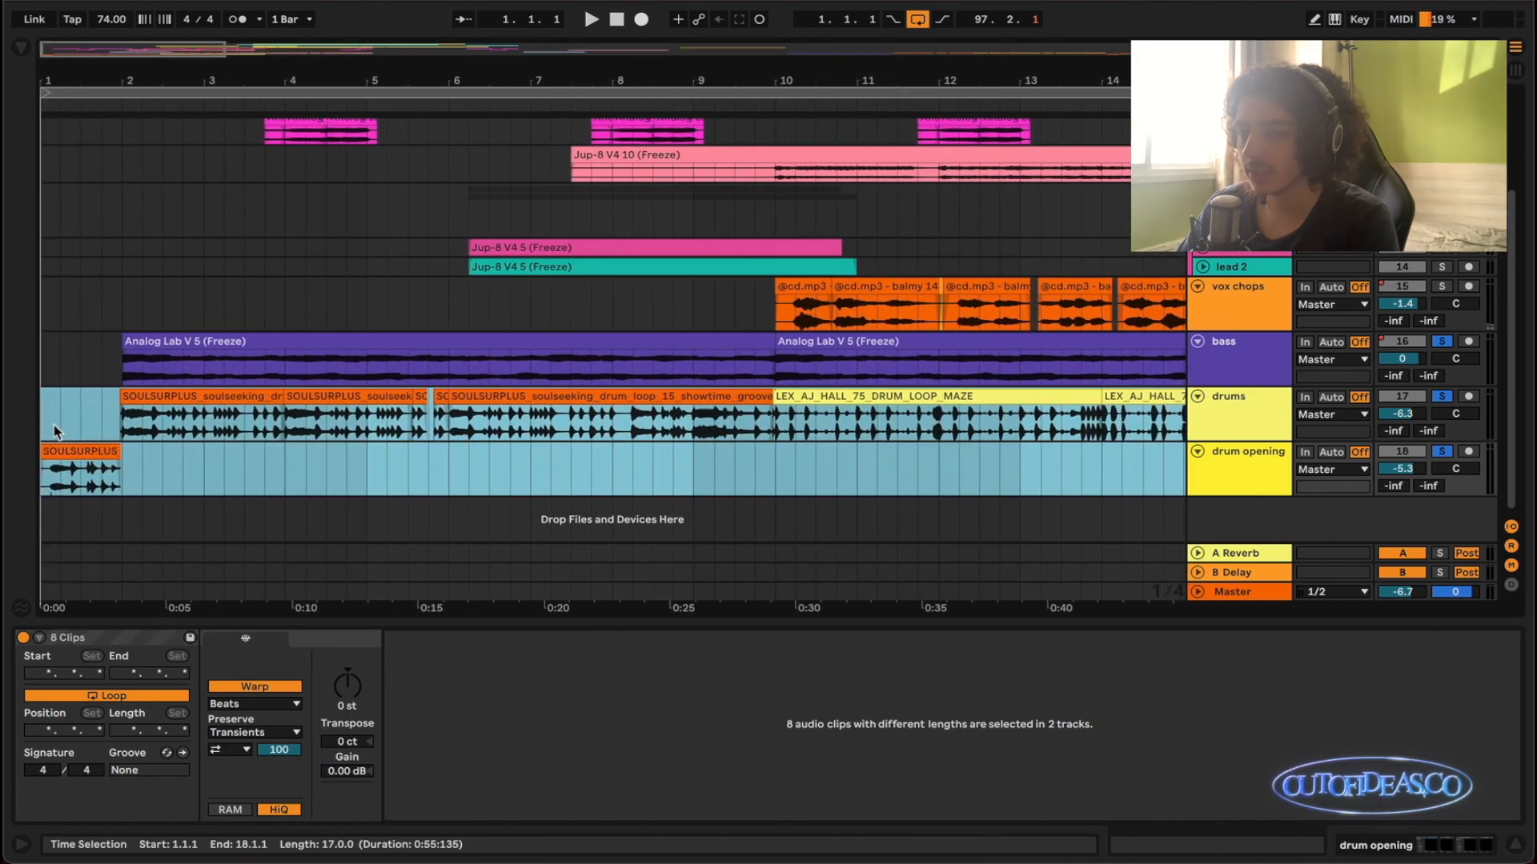
{"action": "scroll", "coordinate": [58, 432], "scroll_direction": "up", "scroll_amount": 2}
{"action": "scroll", "coordinate": [60, 432], "scroll_direction": "left", "scroll_amount": 1}
{"action": "scroll", "coordinate": [116, 425], "scroll_direction": "down", "scroll_amount": 3}
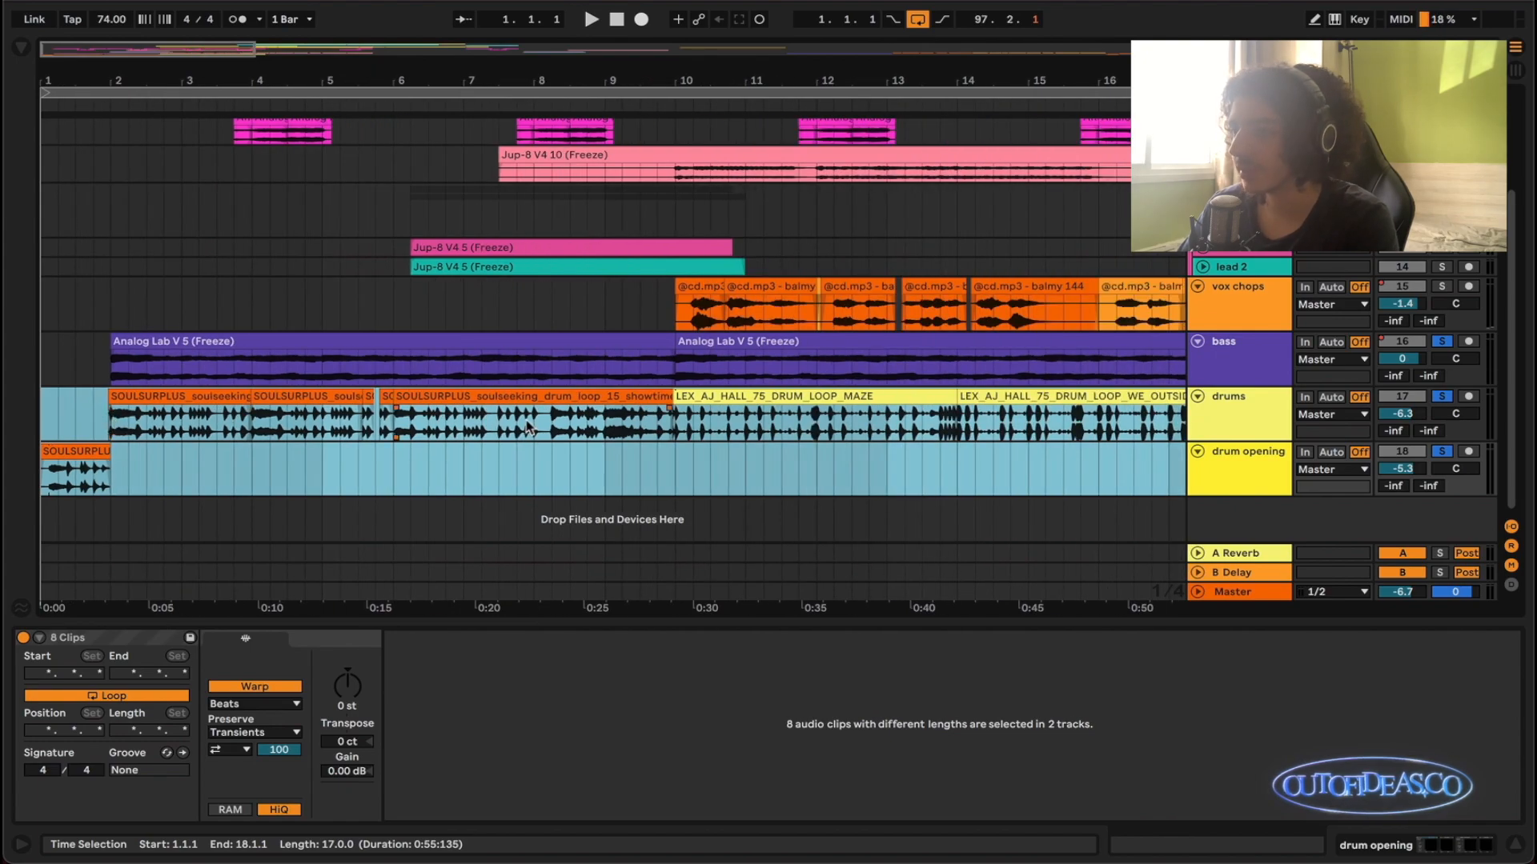
- Play the drum opening clip from 1.1.1 into bar 2 with the soloed bass and drums, and clear the solos
{"action": "left_click", "coordinate": [614, 27]}
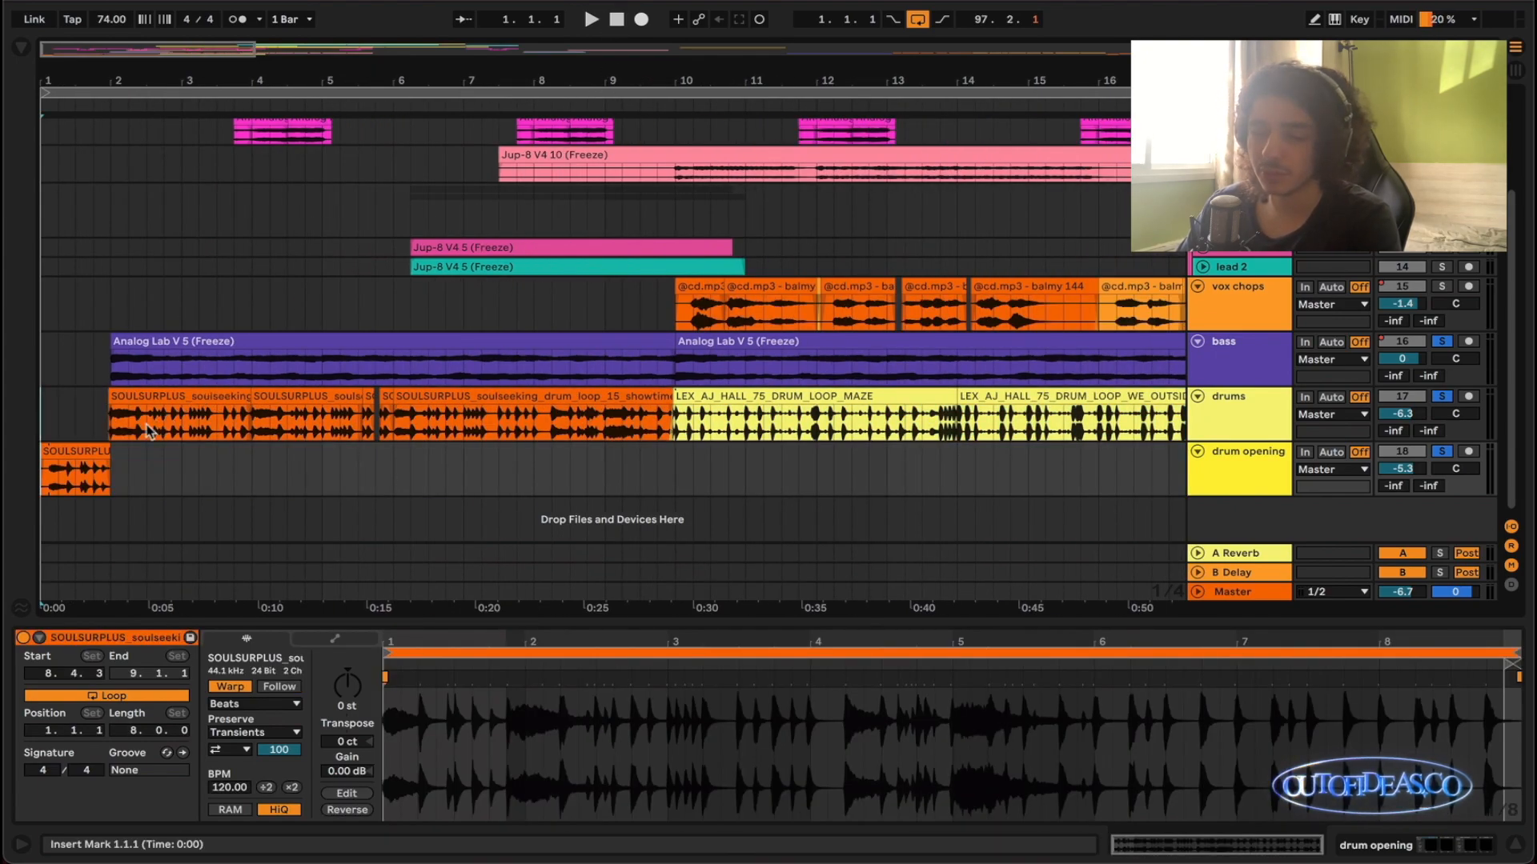
{"action": "left_click_drag", "start_coordinate": [138, 468], "coordinate": [117, 490]}
{"action": "left_click", "coordinate": [165, 471]}
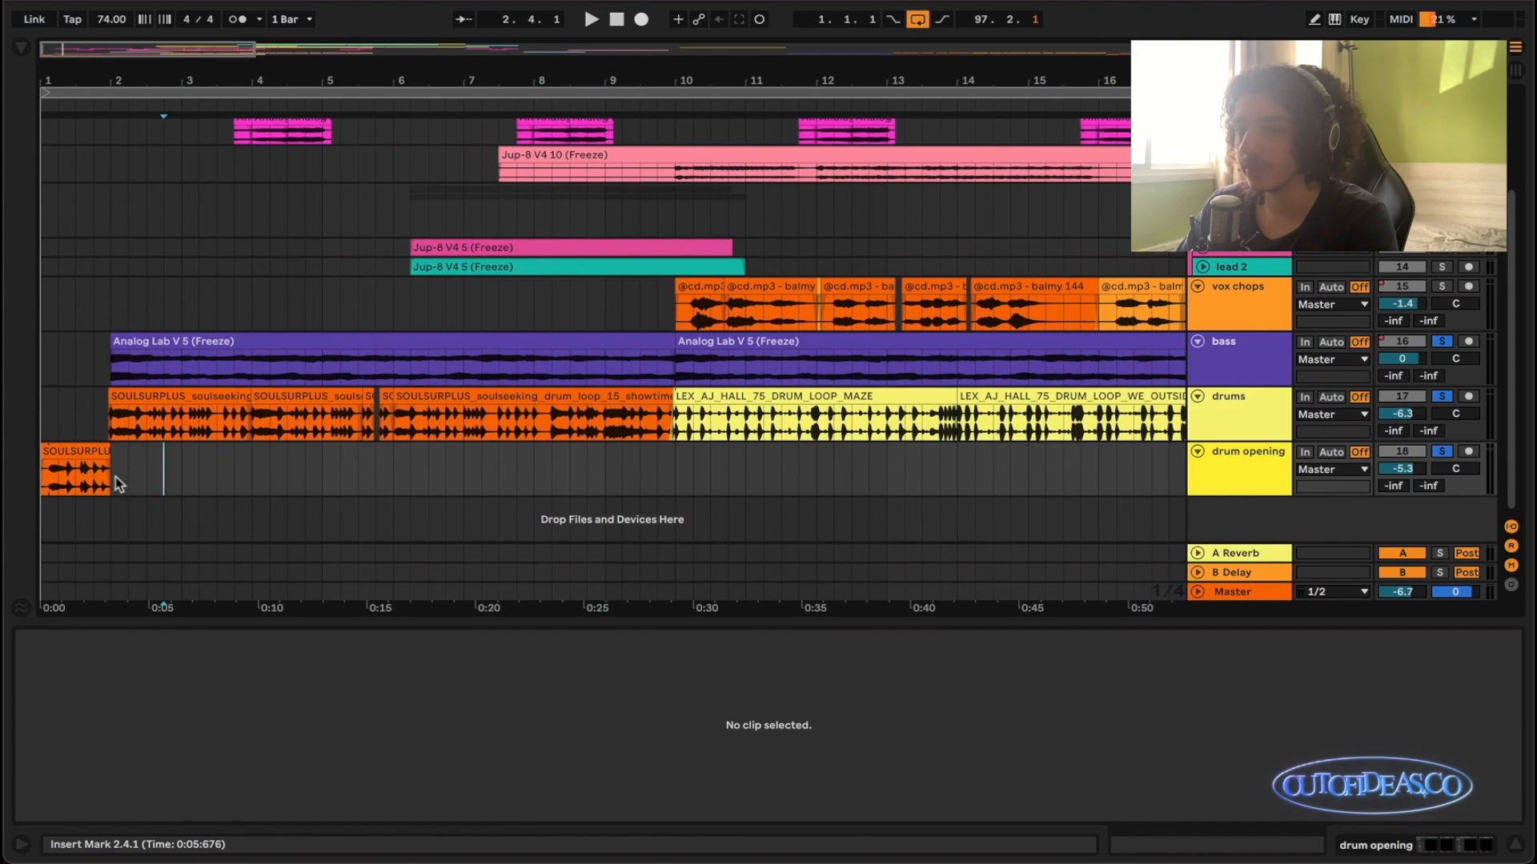
{"action": "left_click", "coordinate": [109, 479]}
{"action": "left_click", "coordinate": [616, 19]}
{"action": "key", "text": "space"}
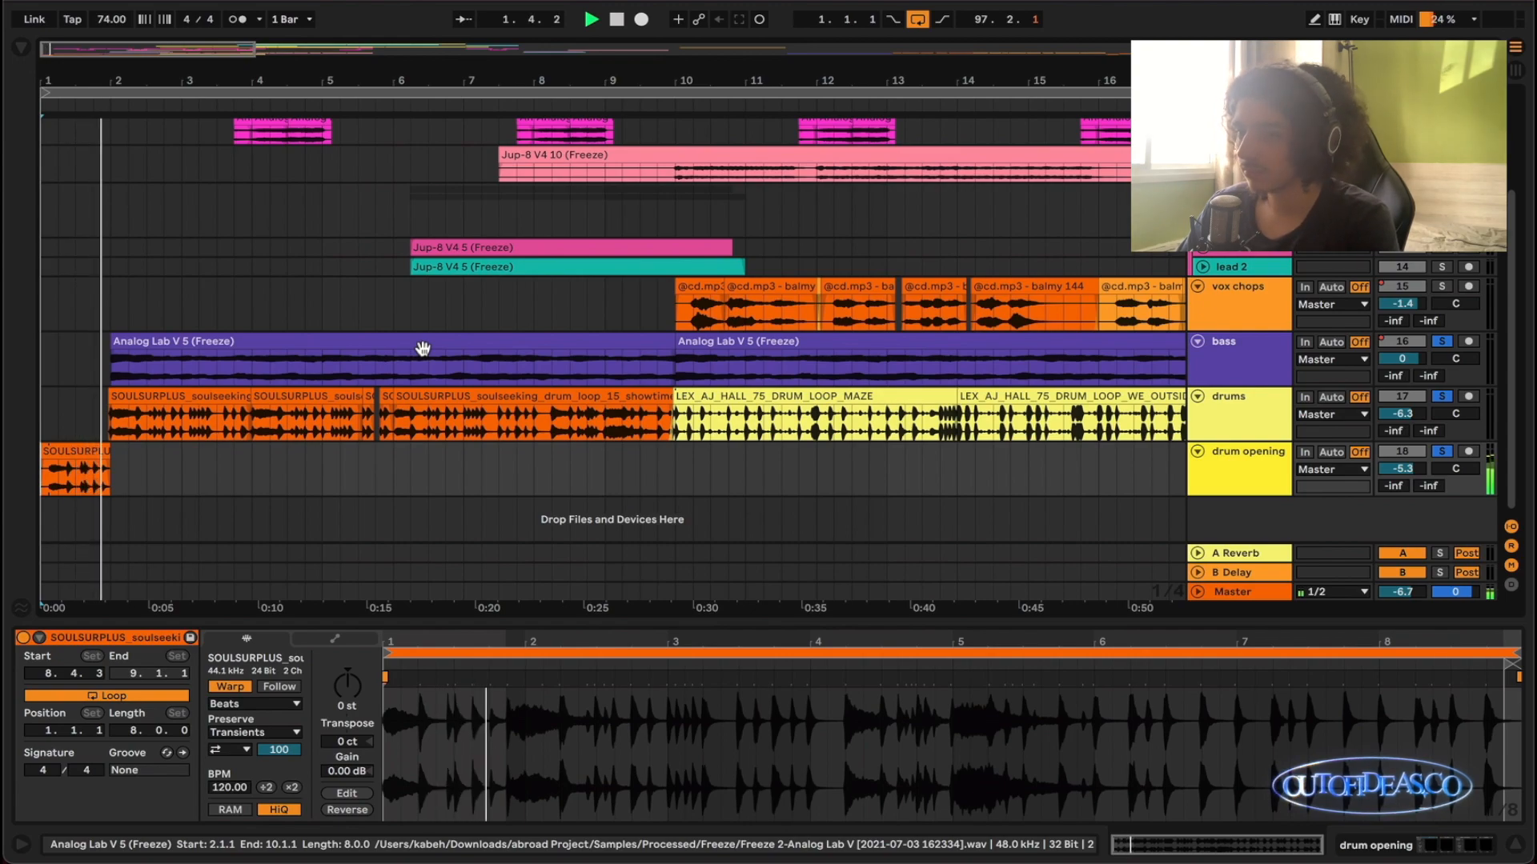
{"action": "key", "text": "space"}
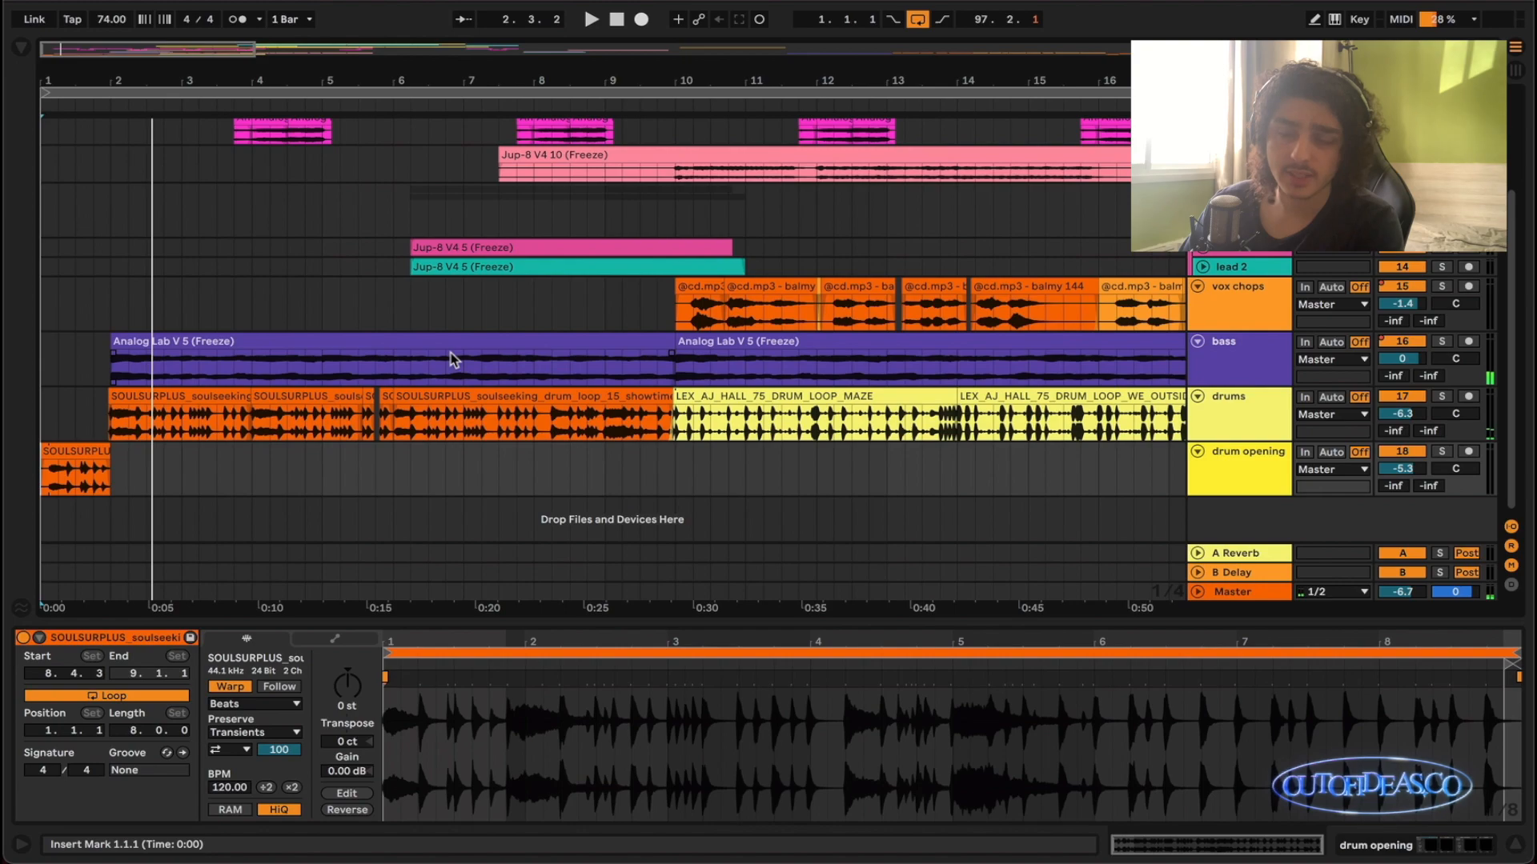
- Place the insert marker at 2.1.1, at the end of the drum opening clip
{"action": "key", "text": "minus"}
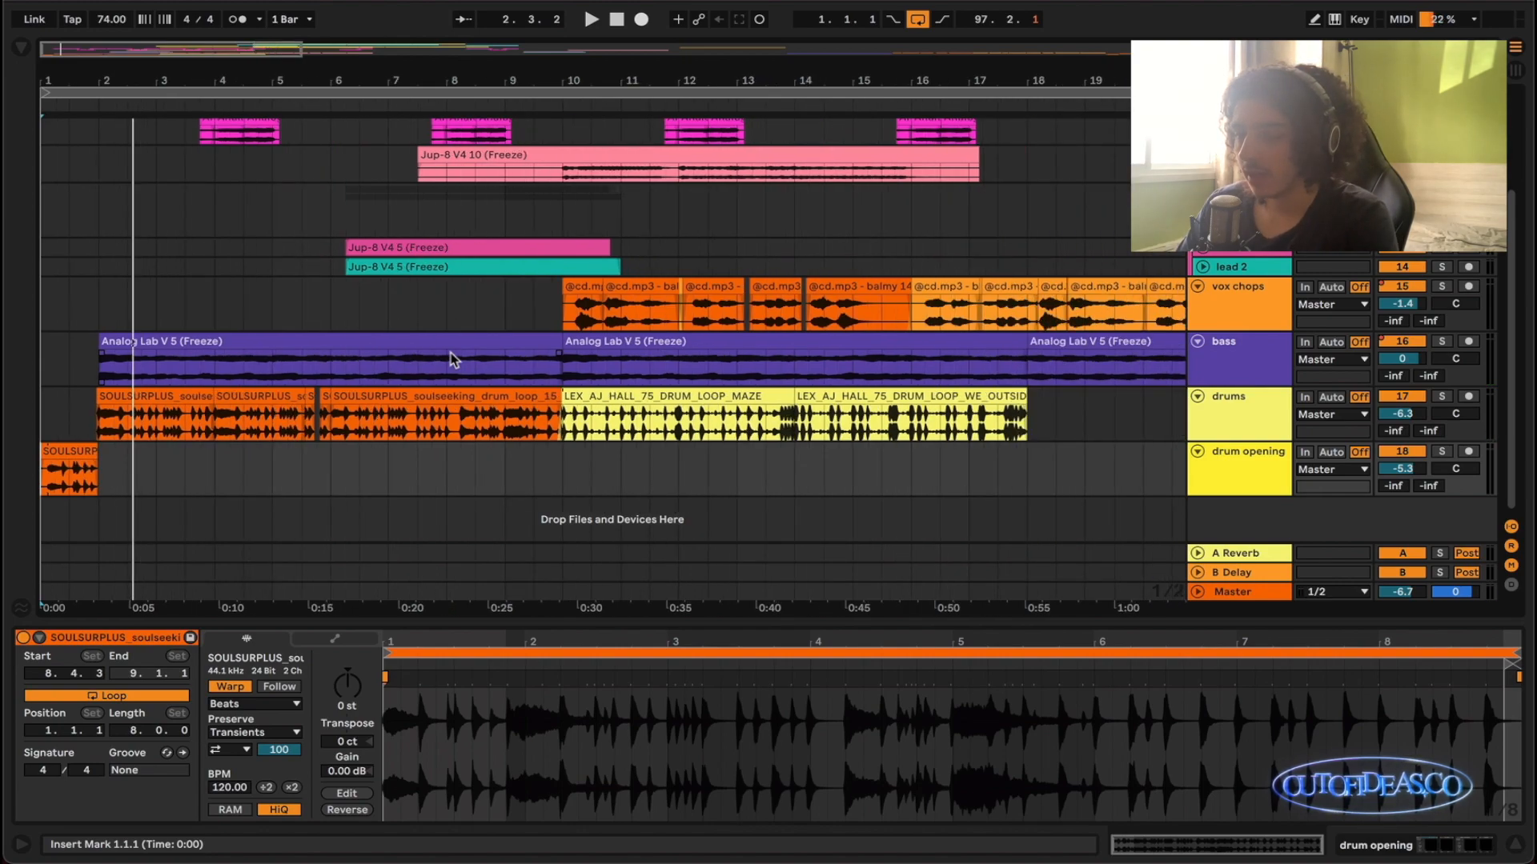
{"action": "left_click_drag", "start_coordinate": [248, 454], "coordinate": [116, 467]}
{"action": "mouse_move", "coordinate": [994, 468]}
{"action": "left_mouse_down"}
{"action": "mouse_move", "coordinate": [97, 469]}
{"action": "mouse_move", "coordinate": [998, 469]}
{"action": "left_mouse_up"}
{"action": "left_click", "coordinate": [95, 471]}
{"action": "scroll", "coordinate": [94, 470], "scroll_direction": "up", "scroll_amount": 2}
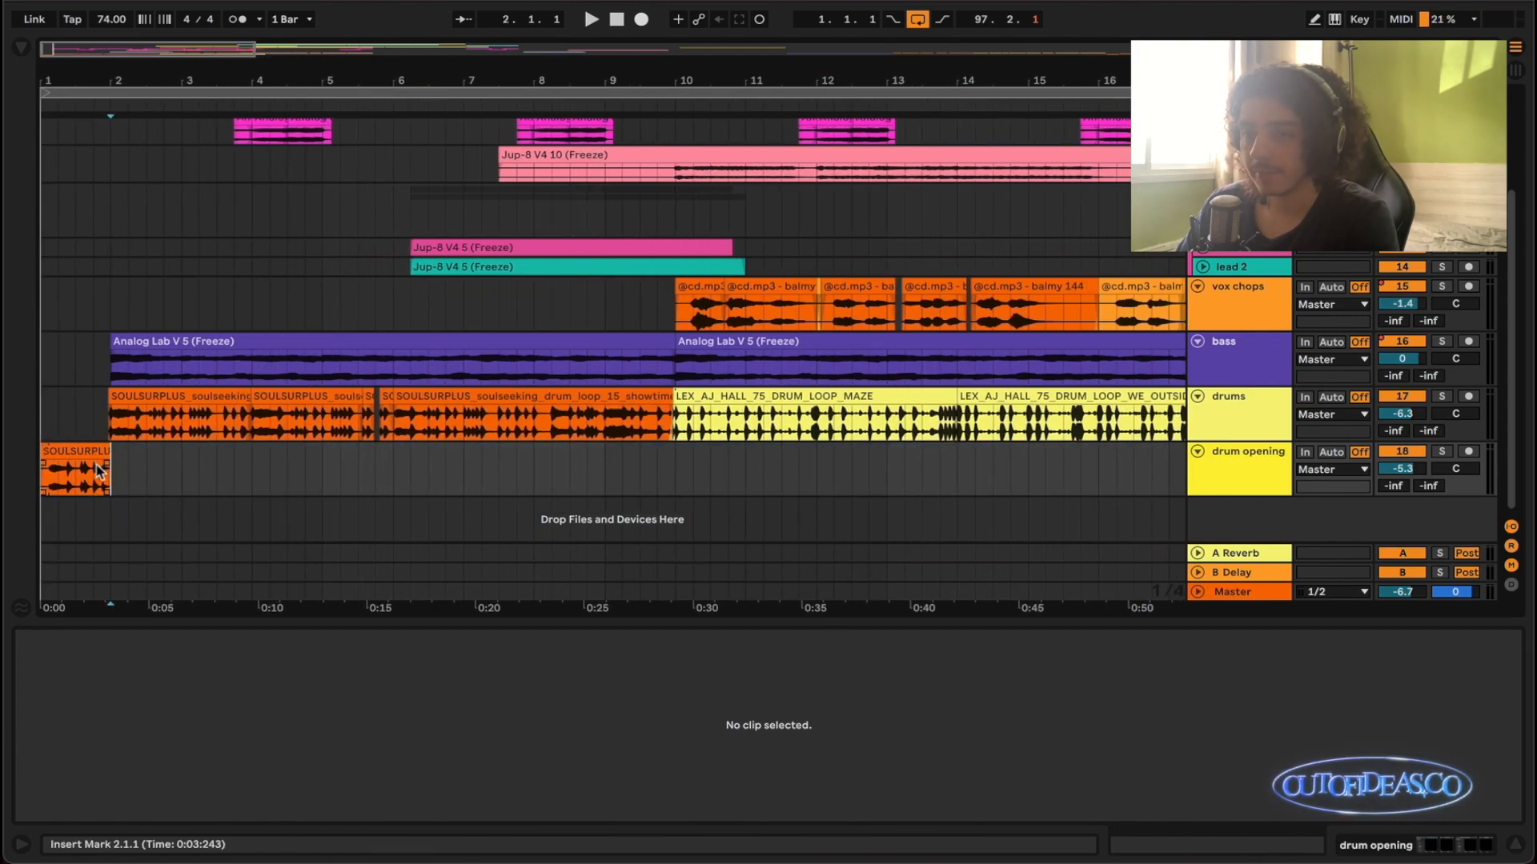
- Reduce the height of the transition leads group track
{"action": "scroll", "coordinate": [89, 458], "scroll_direction": "up", "scroll_amount": 3}
{"action": "scroll", "coordinate": [89, 459], "scroll_direction": "down", "scroll_amount": 2}
{"action": "scroll", "coordinate": [104, 440], "scroll_direction": "up", "scroll_amount": 3}
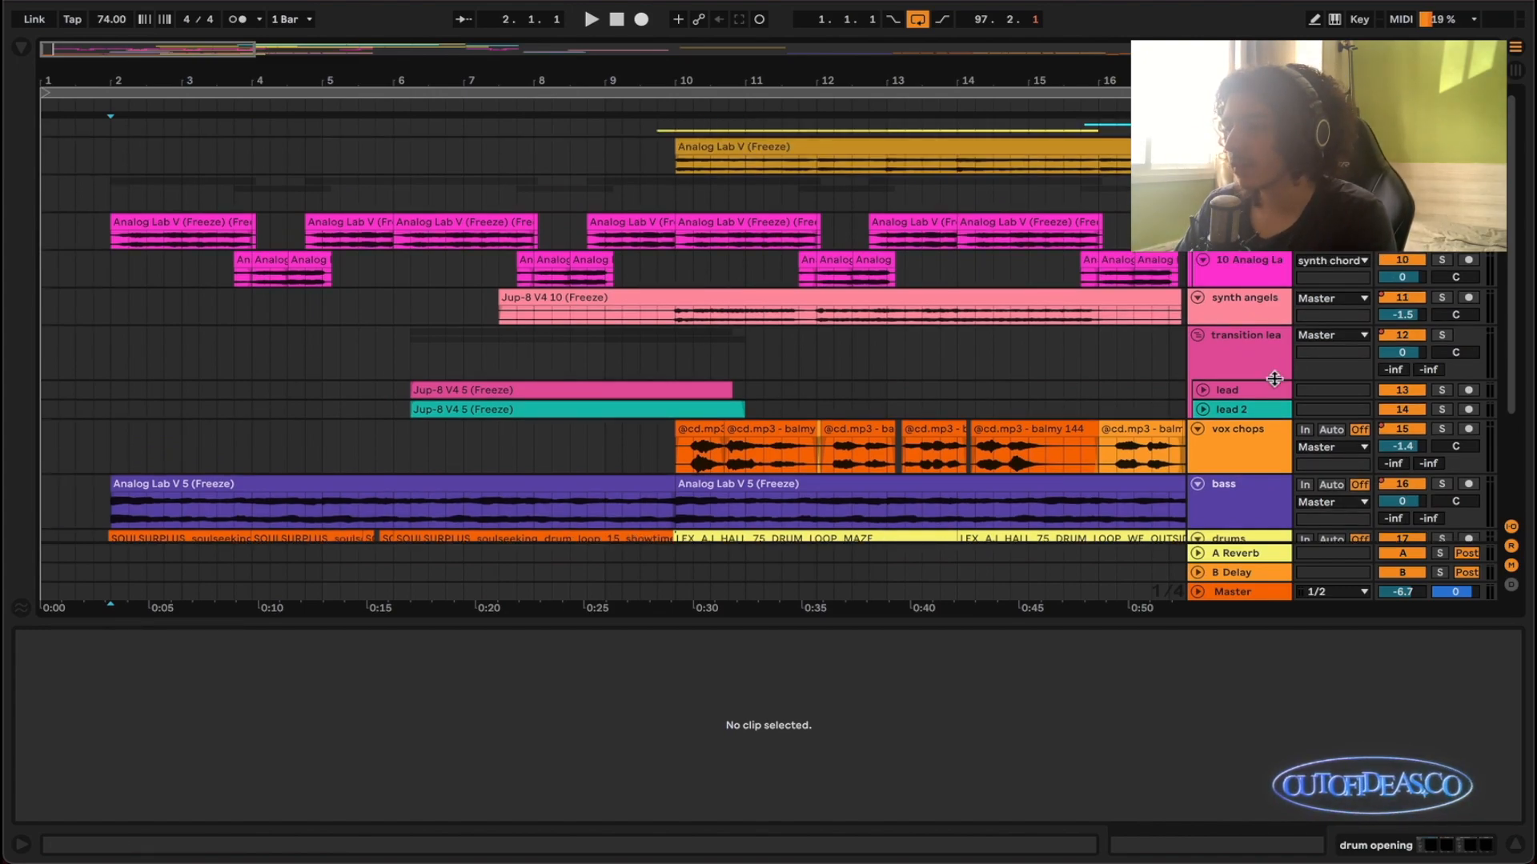
{"action": "left_click_drag", "start_coordinate": [1274, 380], "coordinate": [1271, 362]}
- Review how the synth, lead, vox chops, bass and drum clips are laid out across the whole arrangement
{"action": "scroll", "coordinate": [875, 401], "scroll_direction": "down", "scroll_amount": 3}
{"action": "scroll", "coordinate": [749, 386], "scroll_direction": "down", "scroll_amount": 3}
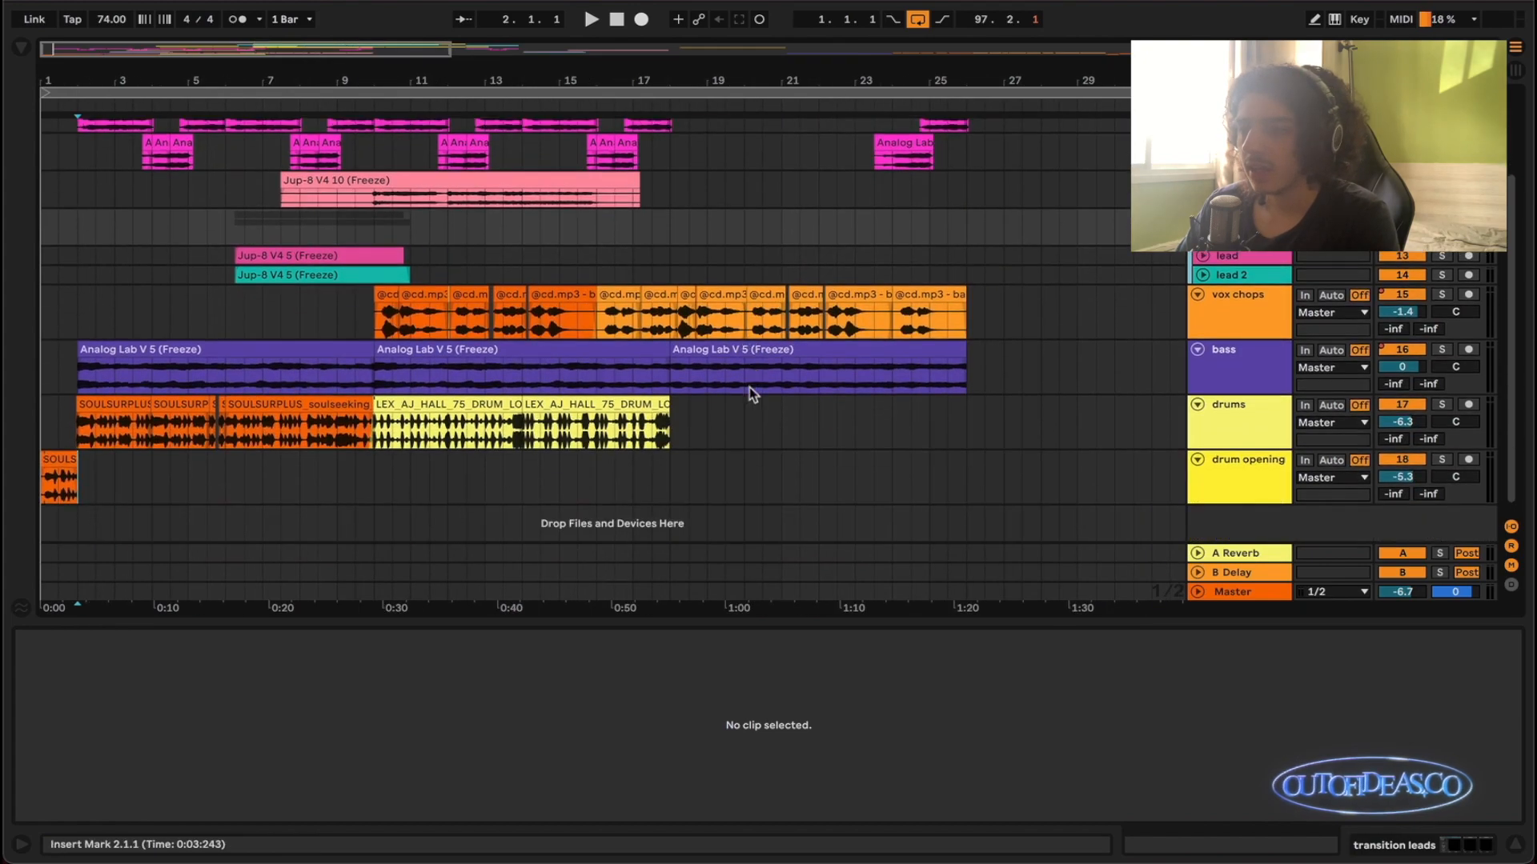
{"action": "scroll", "coordinate": [749, 388], "scroll_direction": "up", "scroll_amount": 3}
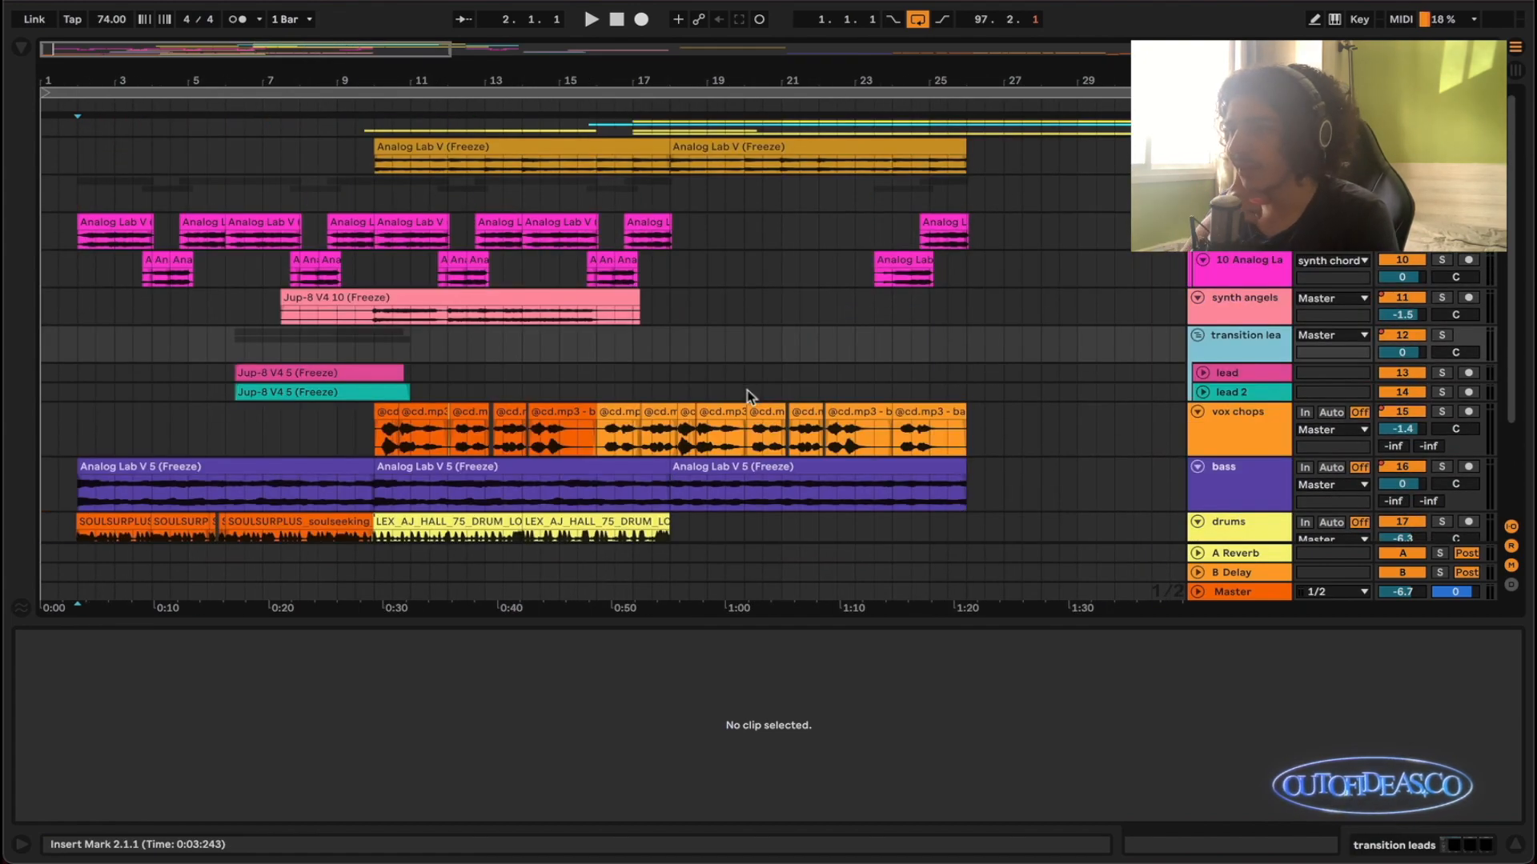
{"action": "scroll", "coordinate": [720, 390], "scroll_direction": "down", "scroll_amount": 2}
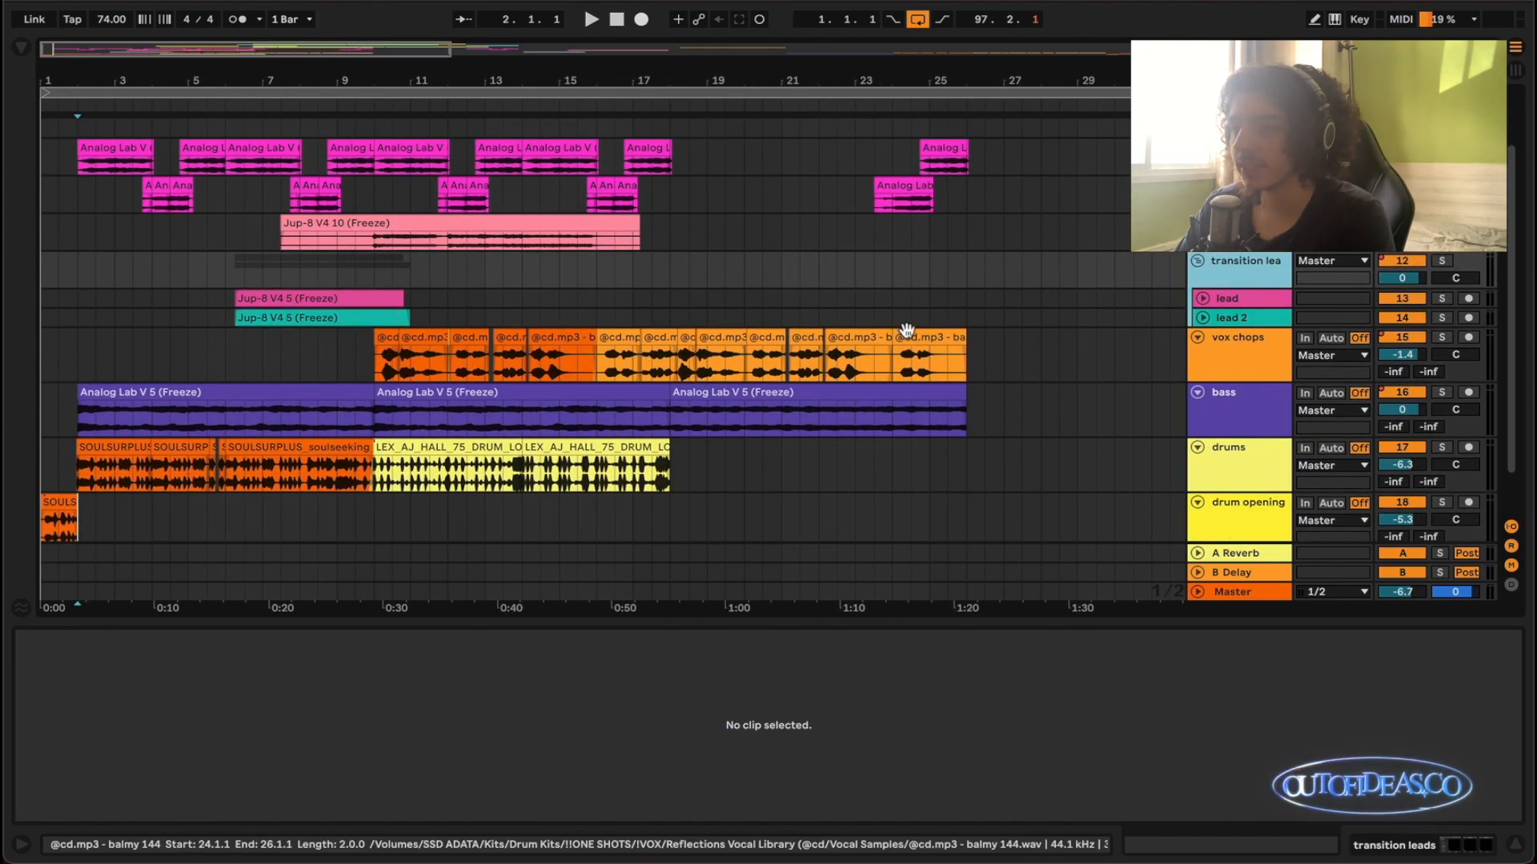
{"action": "scroll", "coordinate": [921, 328], "scroll_direction": "up", "scroll_amount": 2}
{"action": "scroll", "coordinate": [532, 371], "scroll_direction": "down", "scroll_amount": 1}
{"action": "scroll", "coordinate": [663, 237], "scroll_direction": "up", "scroll_amount": 1}
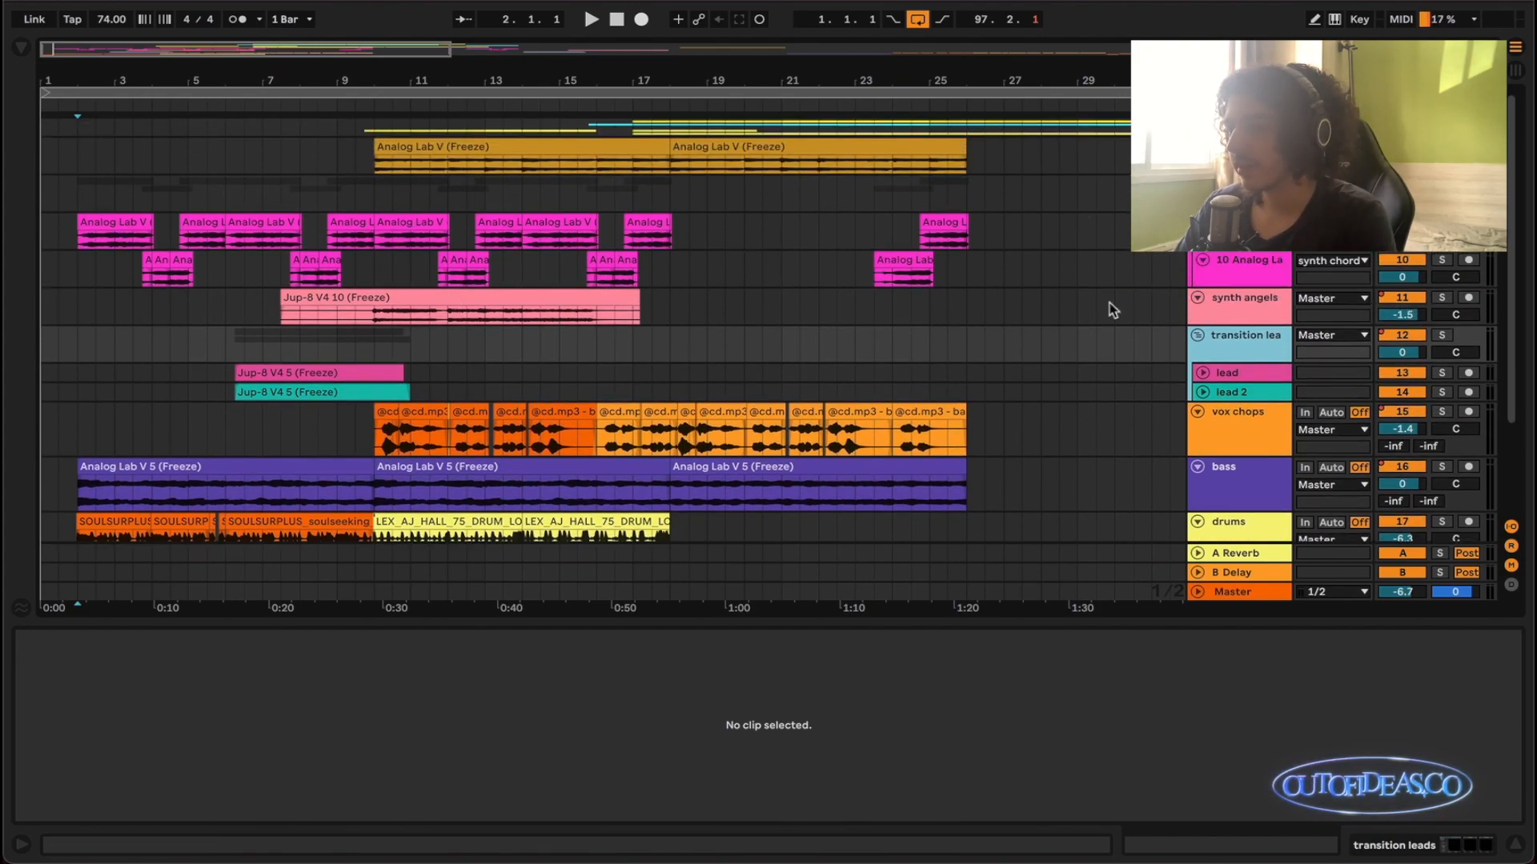
{"action": "scroll", "coordinate": [1238, 401], "scroll_direction": "down", "scroll_amount": 3}
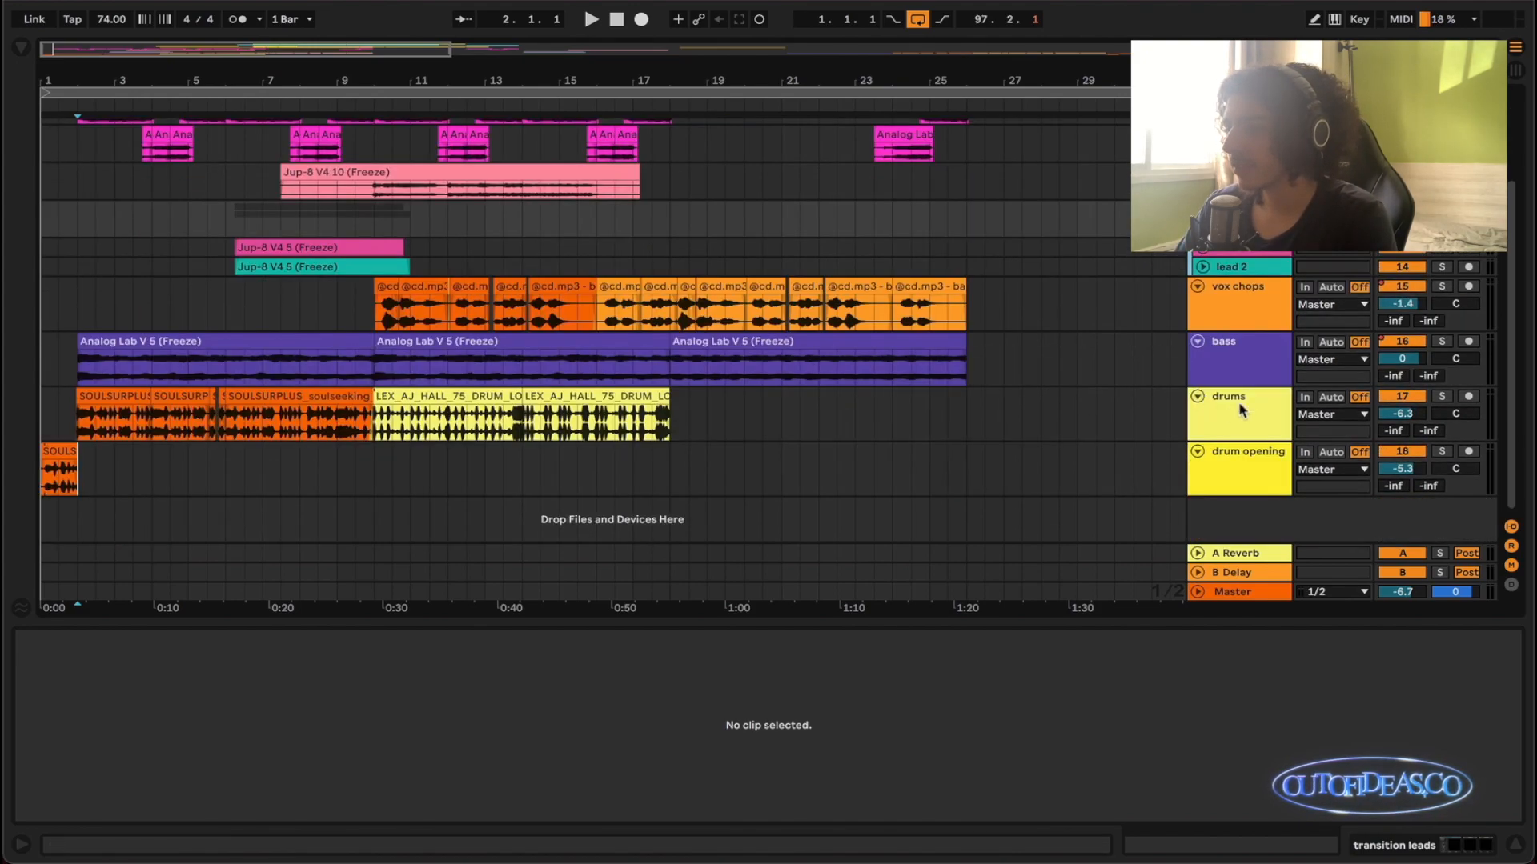
- Show the bass track's effect chain and go through Decapitator, Filter MINI and FabFilter Pro-Q 3
{"action": "left_click", "coordinate": [1279, 350]}
{"action": "left_click", "coordinate": [1274, 357]}
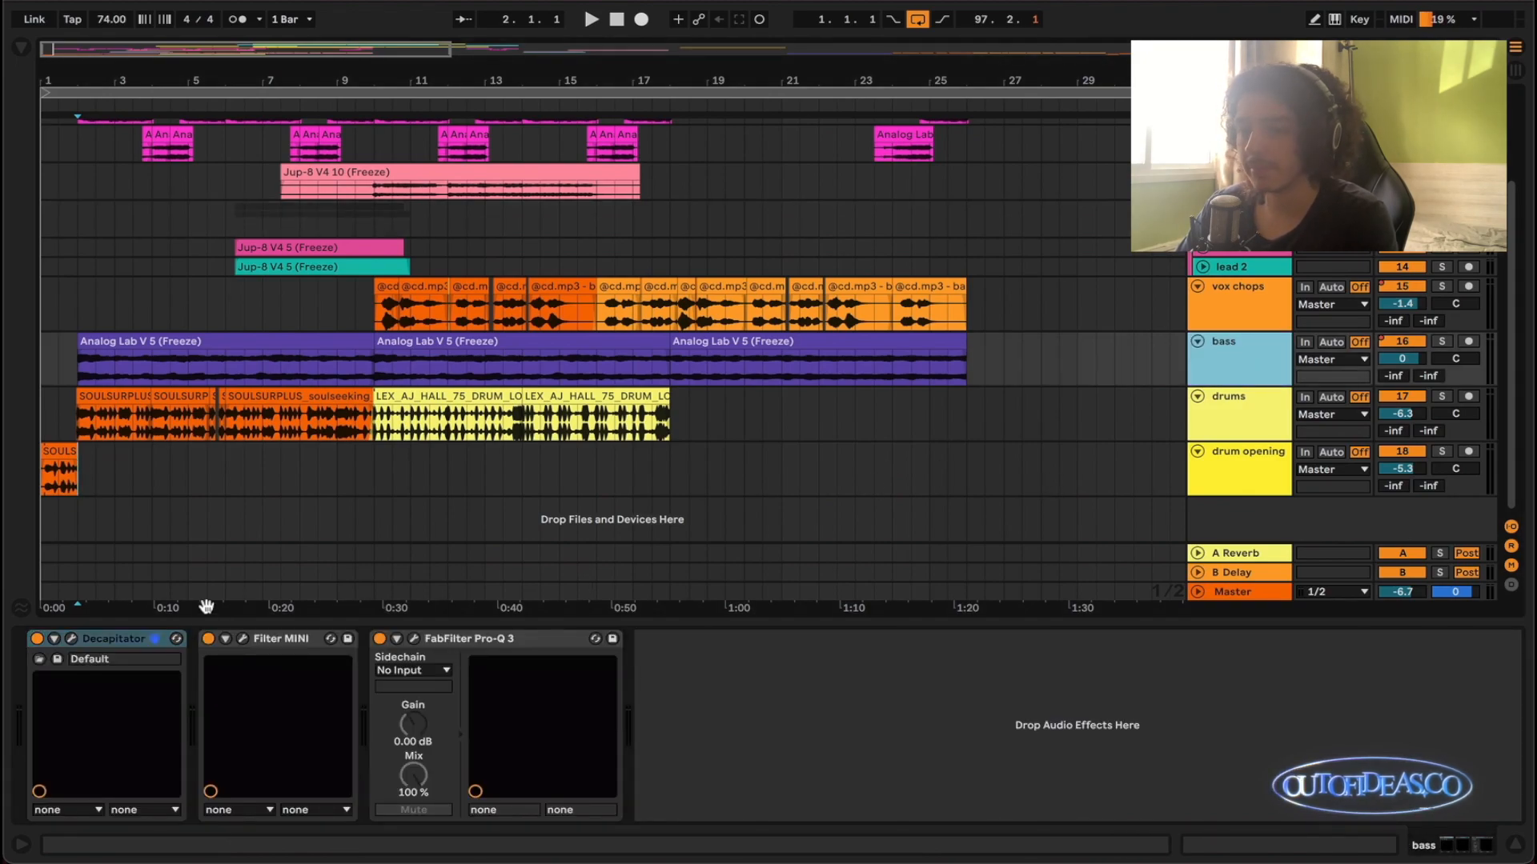
{"action": "left_click", "coordinate": [168, 641]}
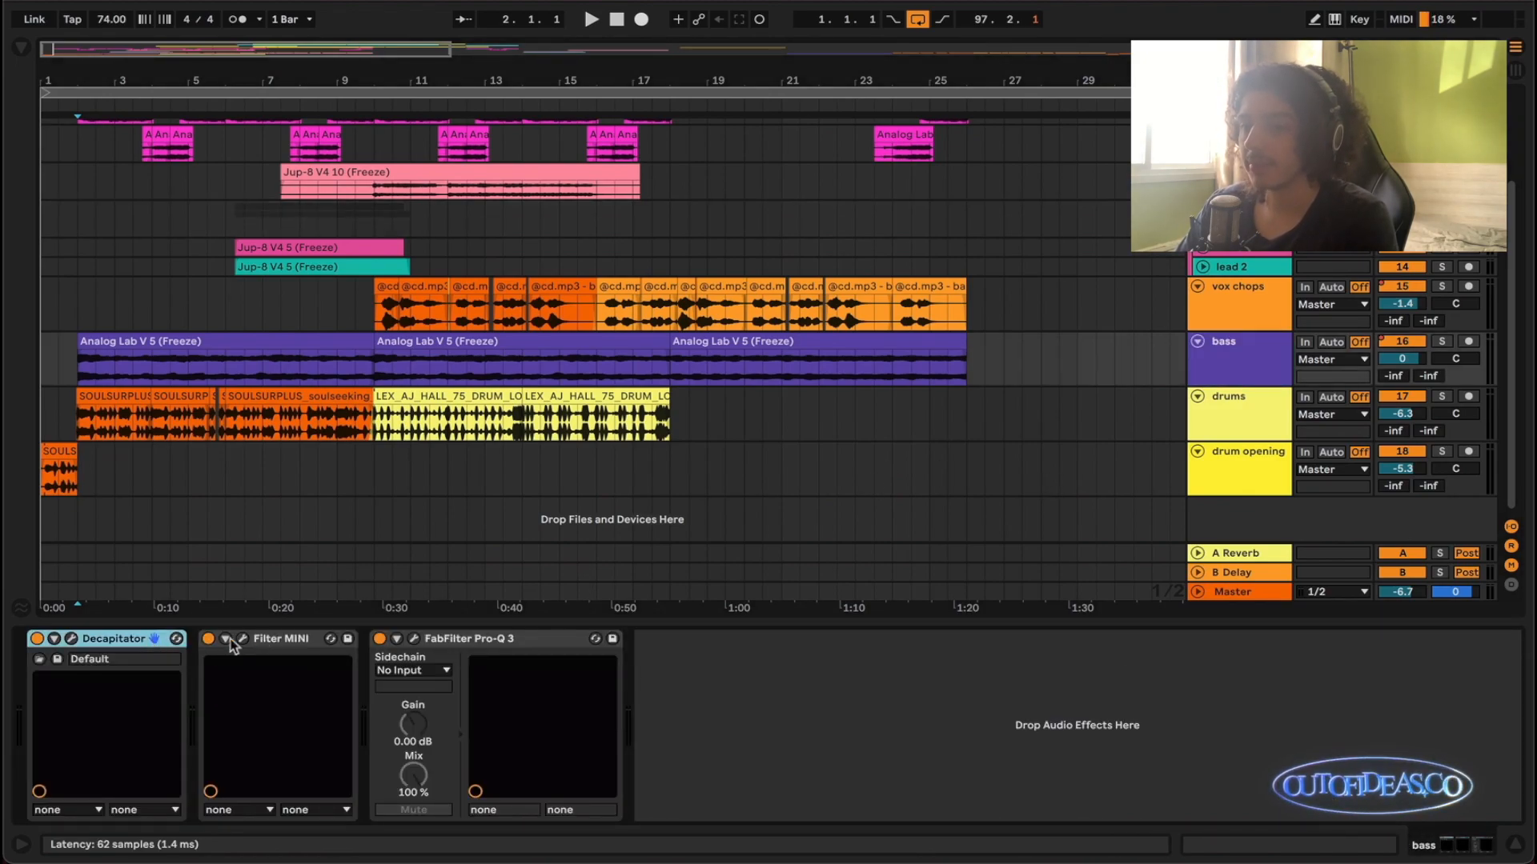
{"action": "left_click", "coordinate": [276, 642]}
{"action": "left_click", "coordinate": [425, 639]}
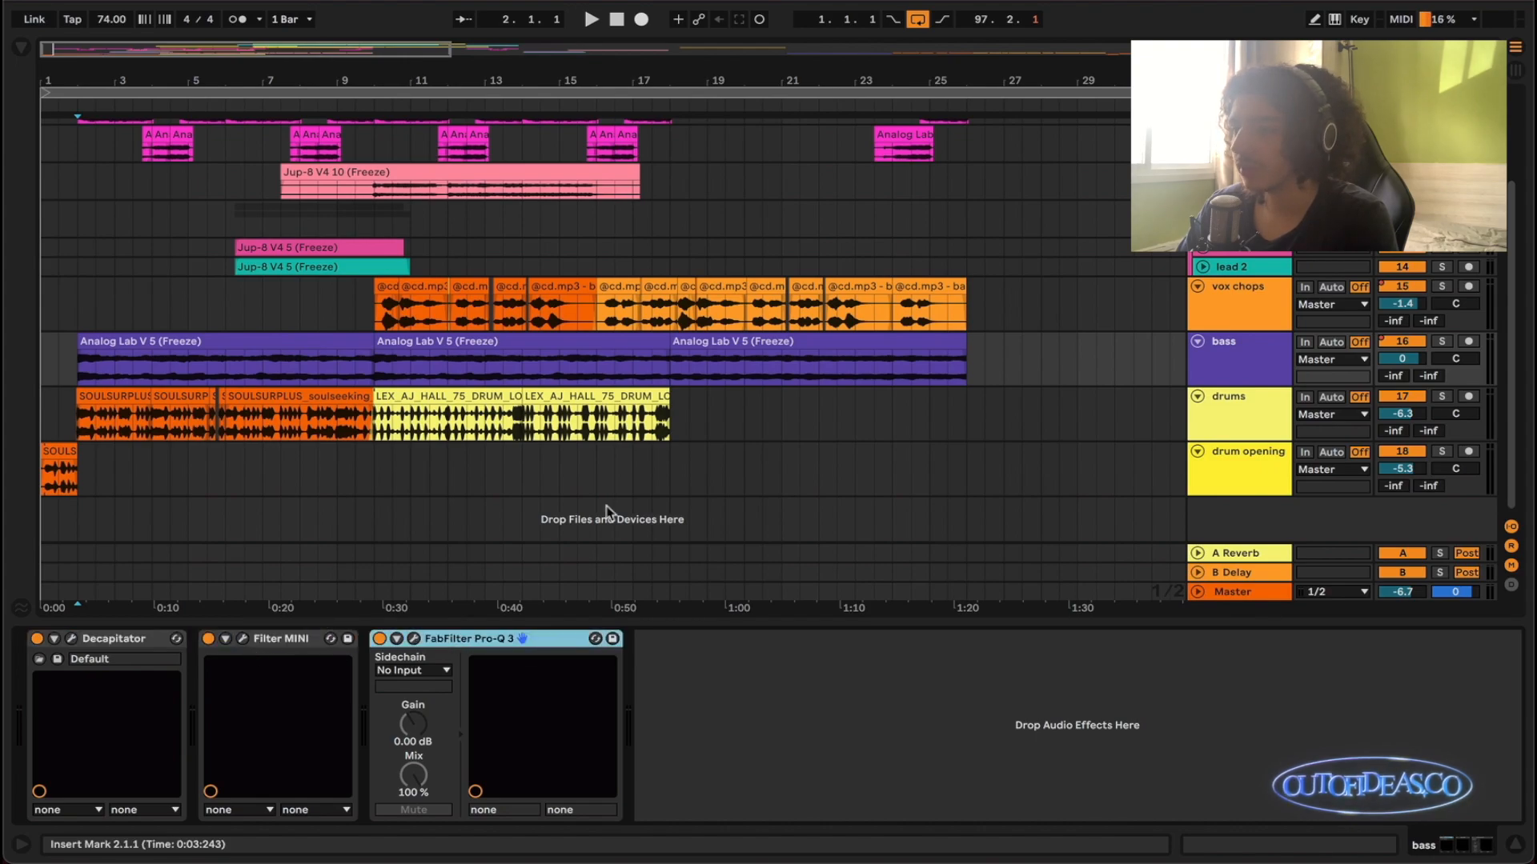
- Show the vox chops track's effect chain and go through FabFilter Pro-Q 3, Doubler4 and the first Valhalla plug-in
{"action": "scroll", "coordinate": [606, 512], "scroll_direction": "up", "scroll_amount": 1}
{"action": "left_click", "coordinate": [1220, 356]}
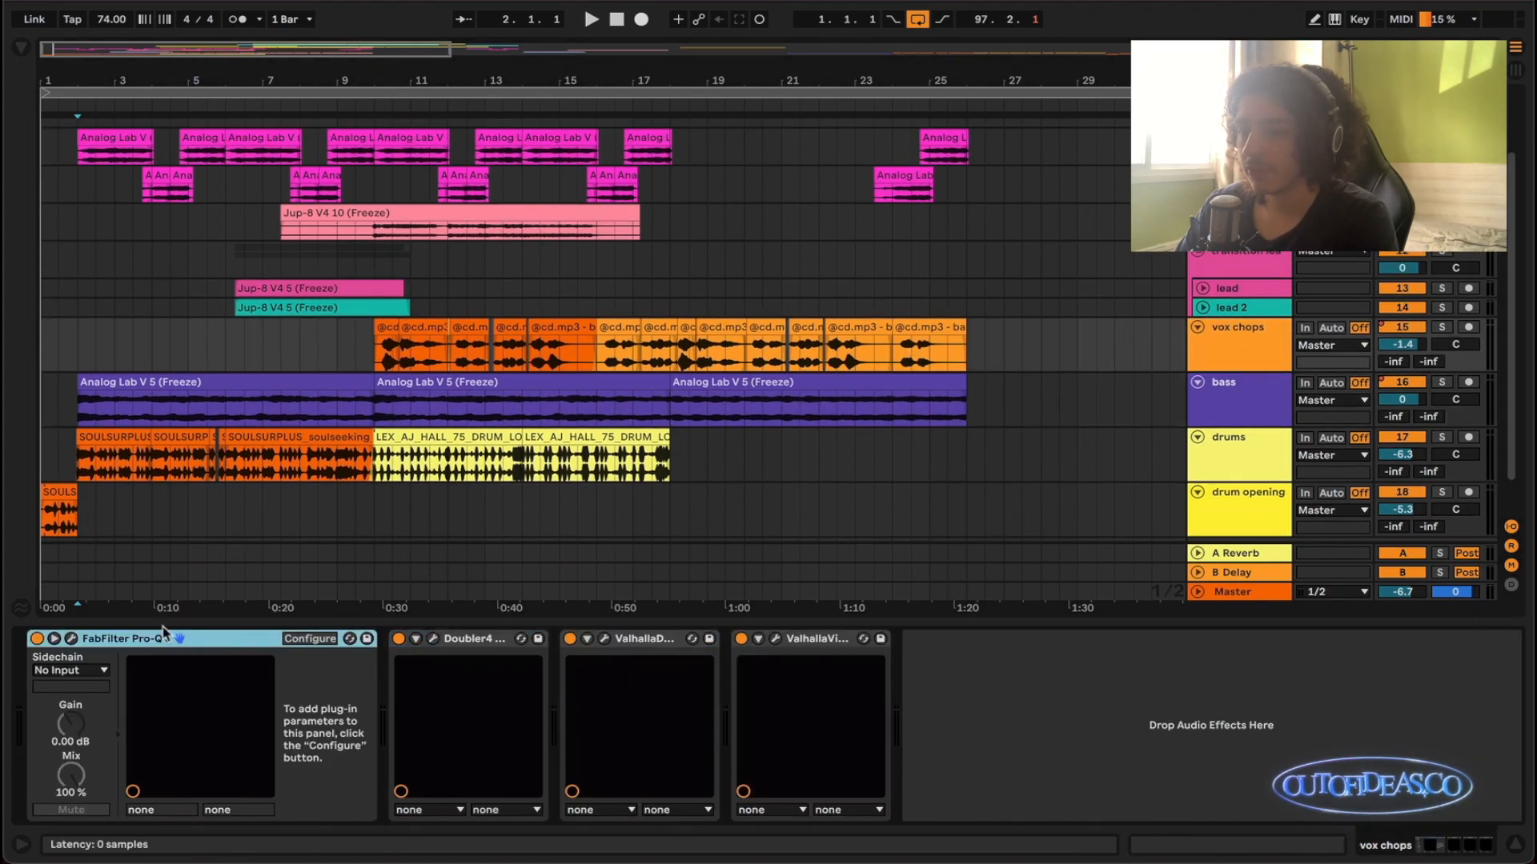
{"action": "left_click", "coordinate": [55, 639]}
{"action": "left_click", "coordinate": [381, 640]}
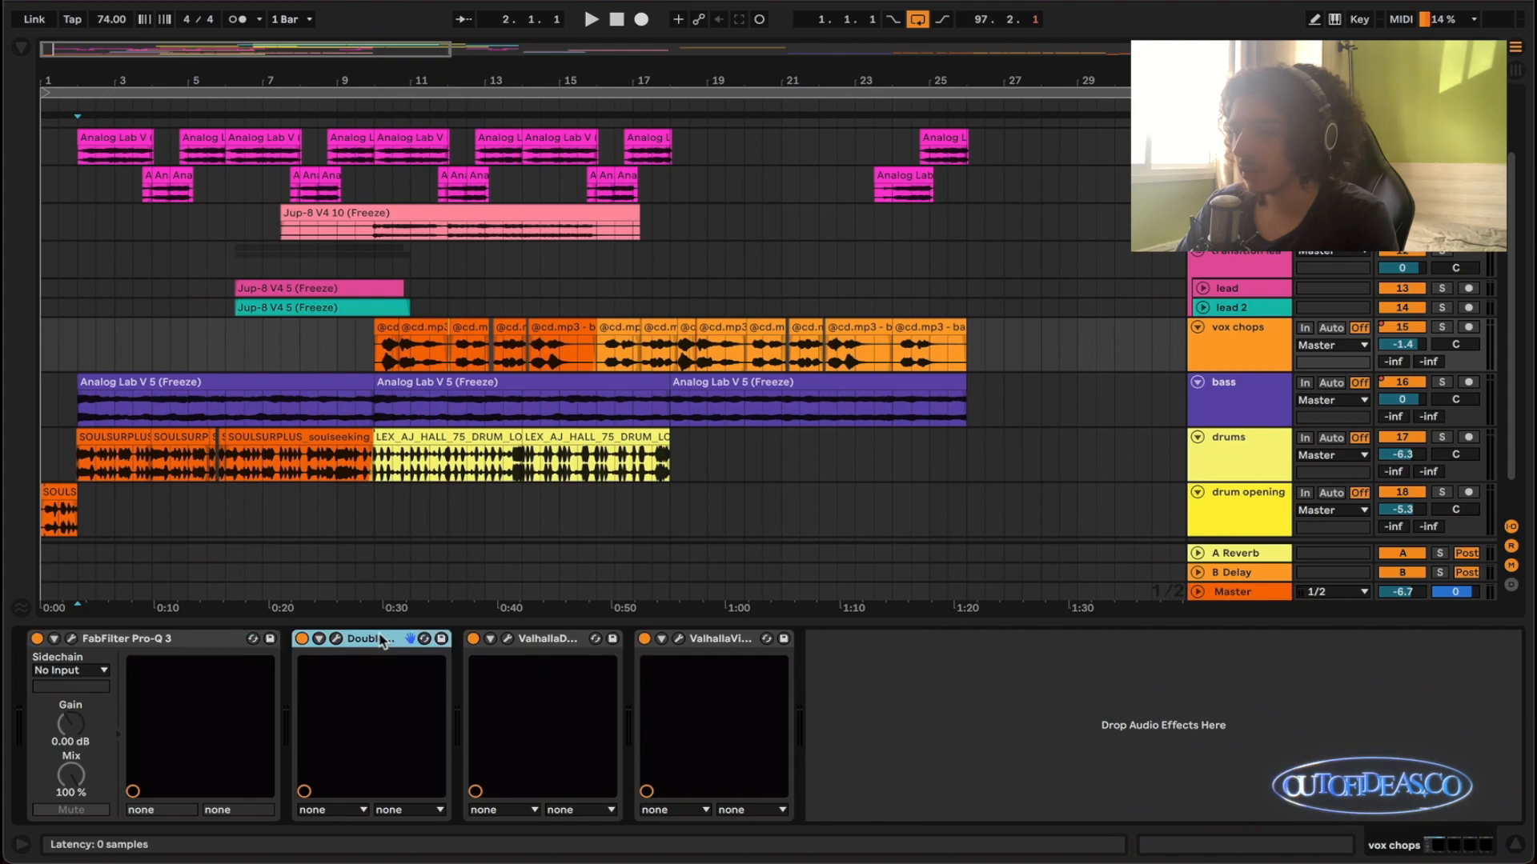
{"action": "left_click", "coordinate": [554, 638]}
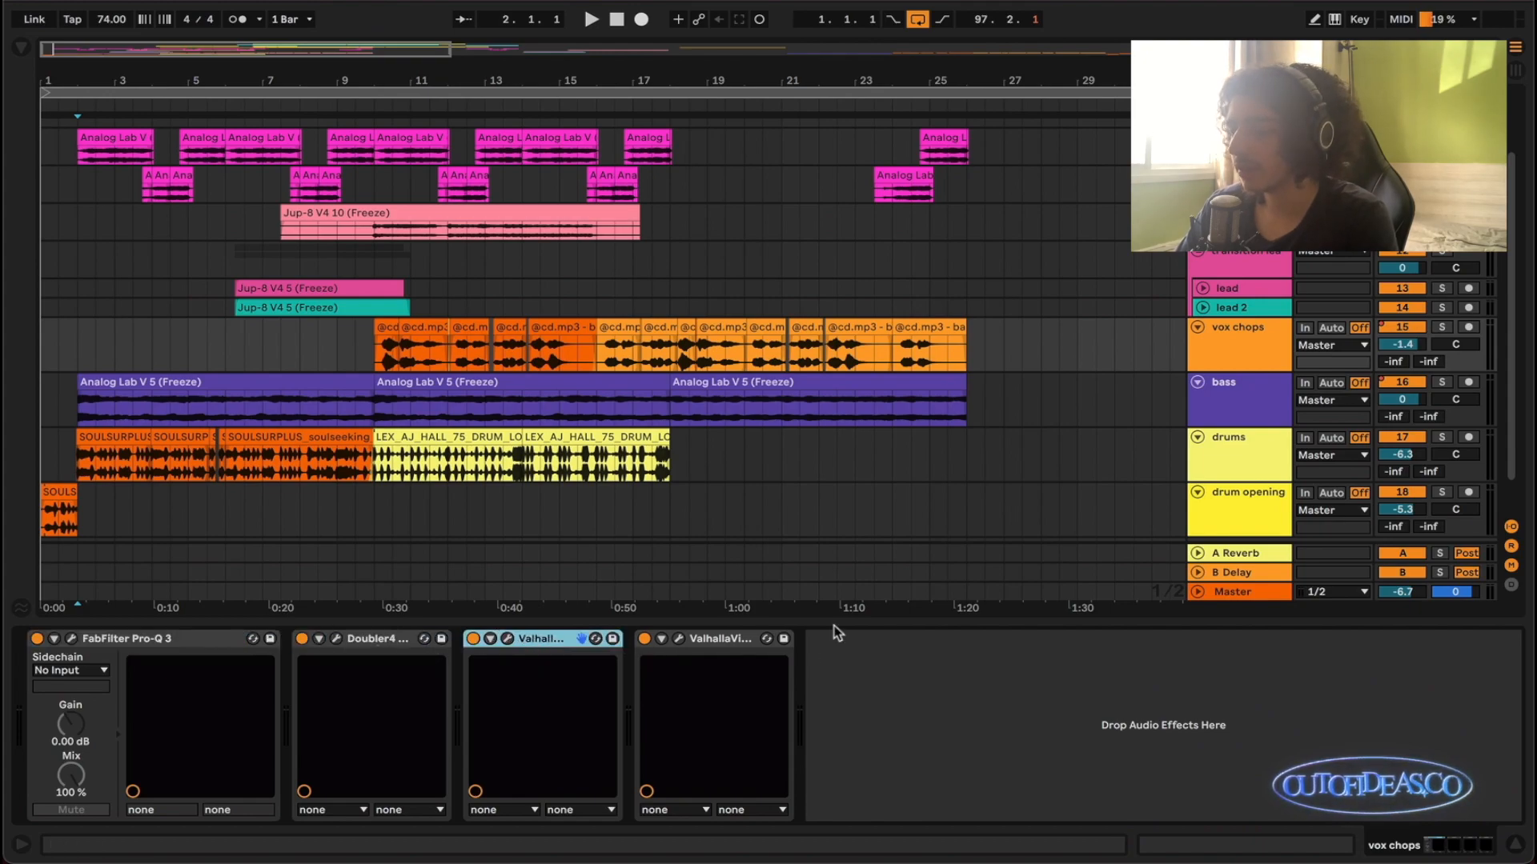
{"action": "scroll", "coordinate": [869, 444], "scroll_direction": "down", "scroll_amount": 1}
{"action": "scroll", "coordinate": [817, 464], "scroll_direction": "up", "scroll_amount": 2}
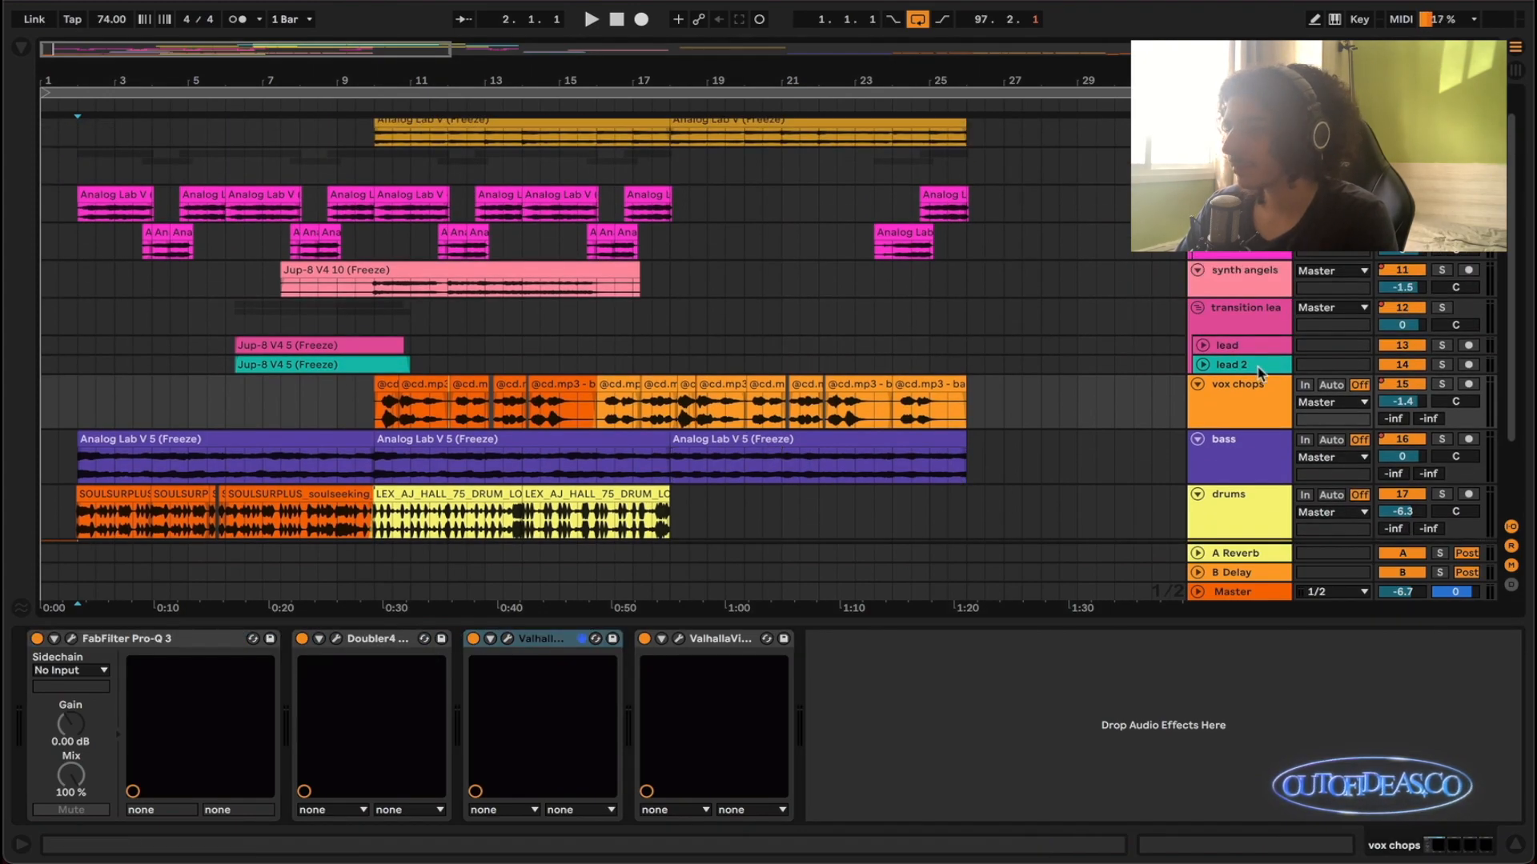
- Bring up the effect chains of the transition leads group, the bass track and the vox chops track in turn
{"action": "left_click", "coordinate": [1259, 370]}
{"action": "left_click", "coordinate": [1269, 321]}
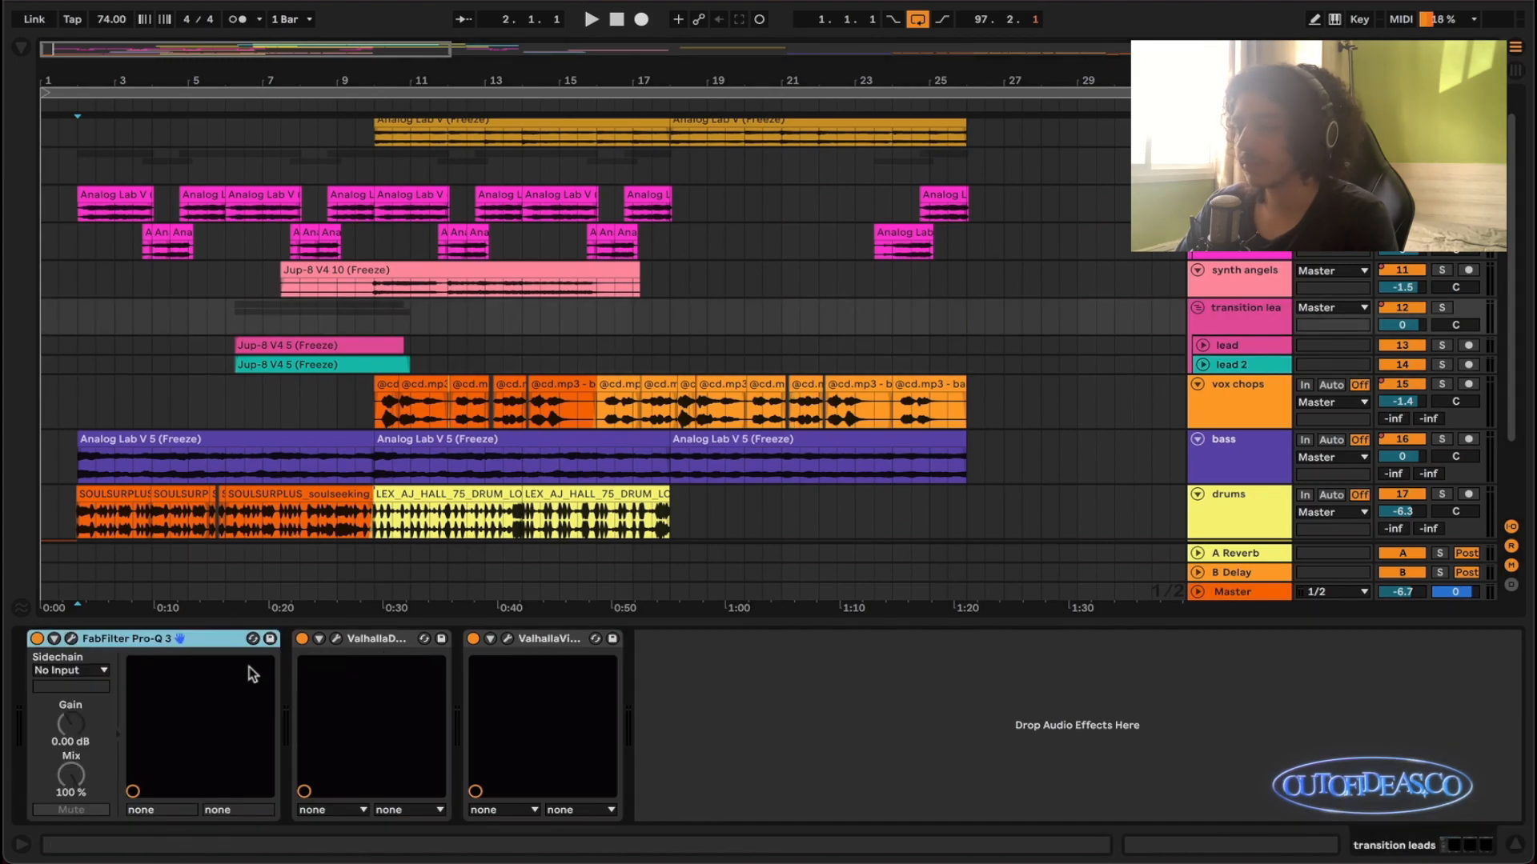
{"action": "scroll", "coordinate": [608, 480], "scroll_direction": "up", "scroll_amount": 1}
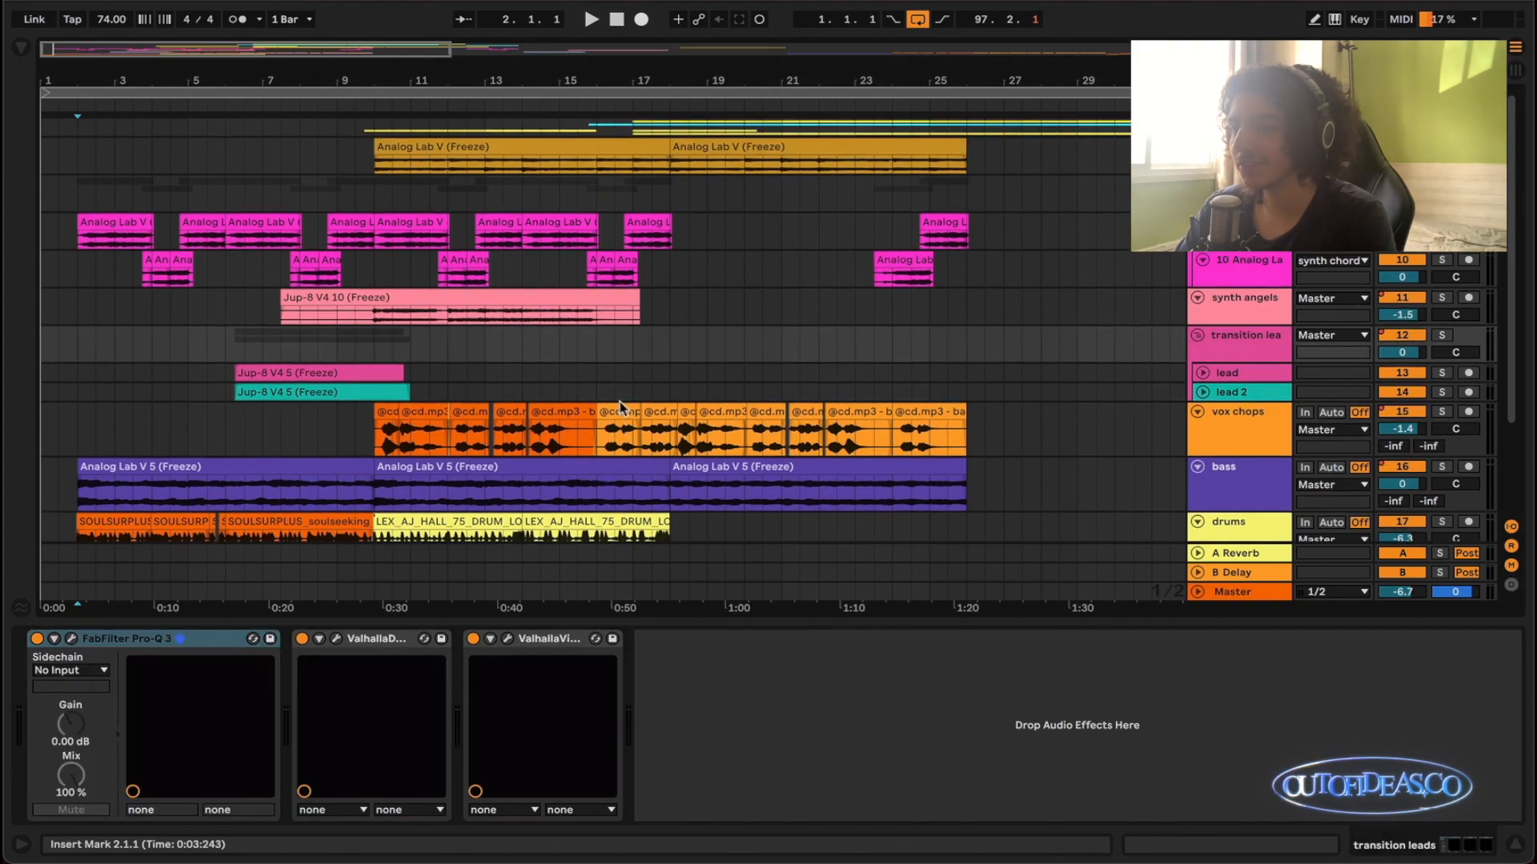
{"action": "scroll", "coordinate": [871, 401], "scroll_direction": "down", "scroll_amount": 2}
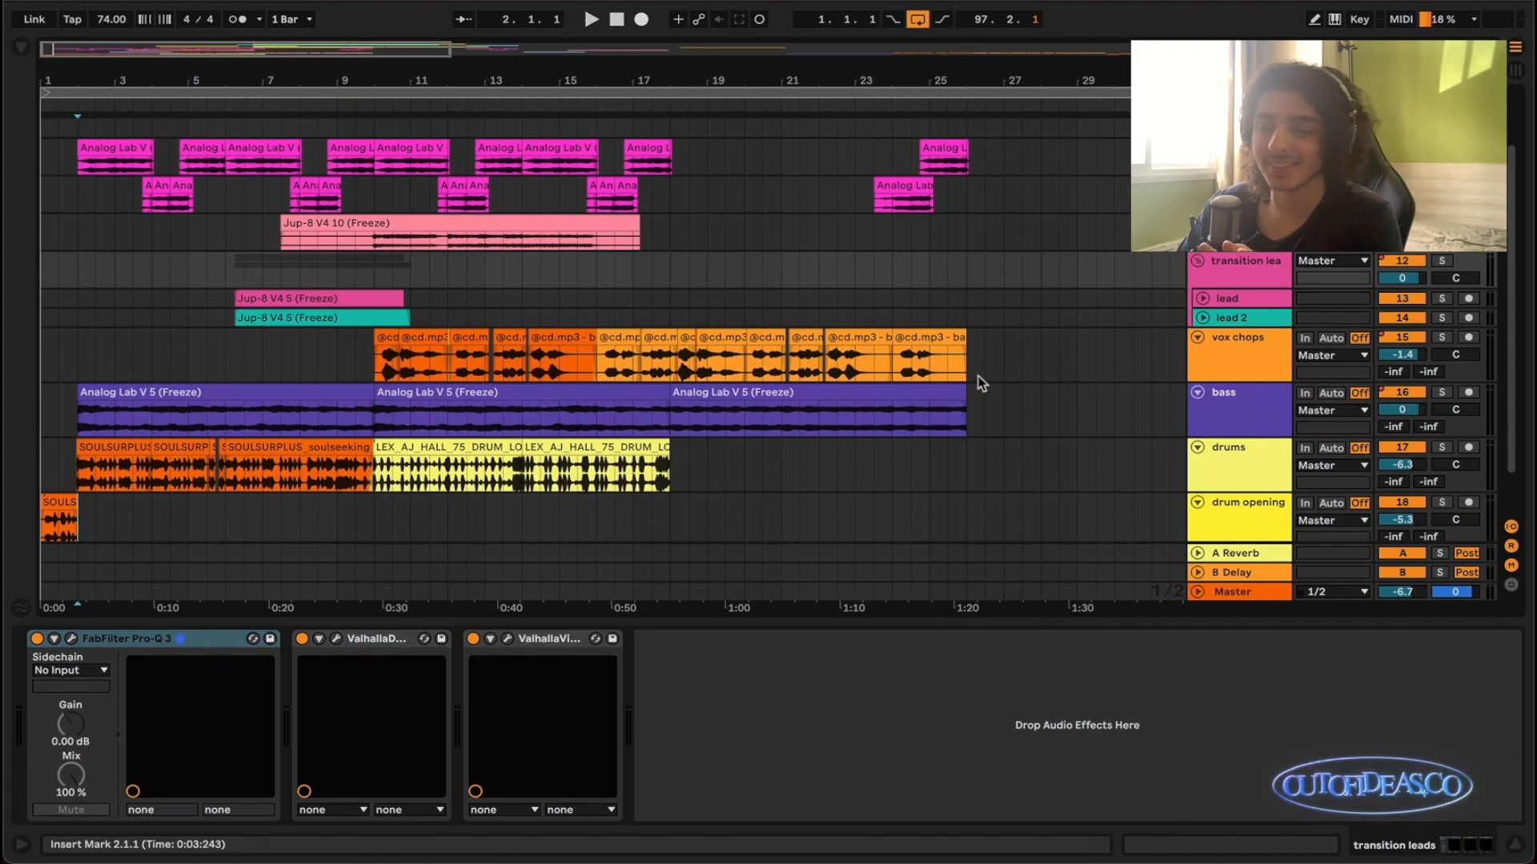
{"action": "left_click", "coordinate": [1270, 396]}
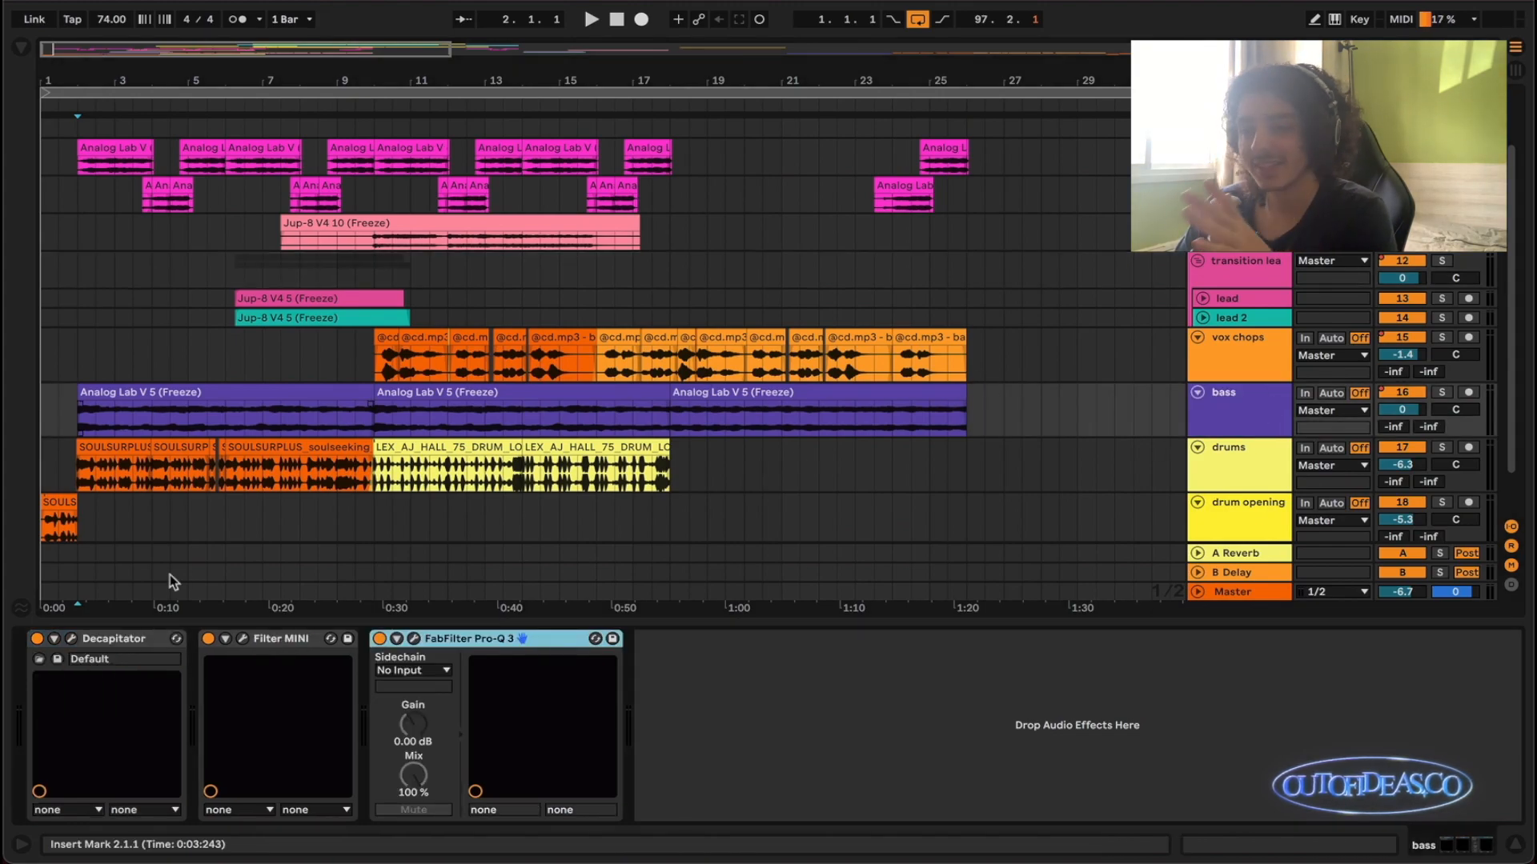
{"action": "left_click", "coordinate": [1251, 345]}
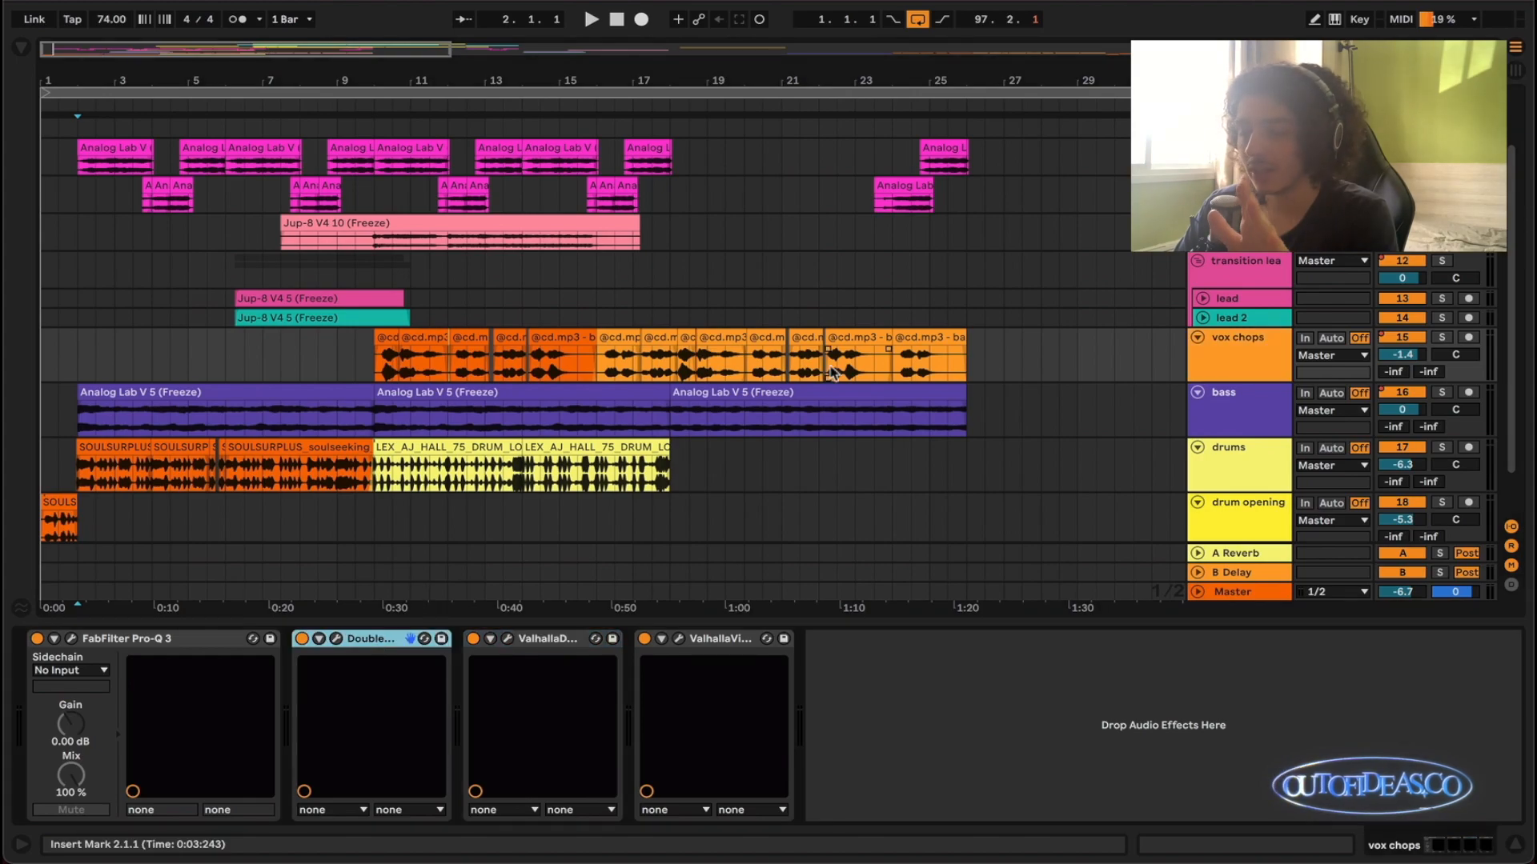
- Show the transition leads group's effect chain and review the ValhallaDelay settings, closing the plug-in window when done
{"action": "scroll", "coordinate": [1121, 352], "scroll_direction": "up", "scroll_amount": 3}
{"action": "left_click", "coordinate": [1129, 357]}
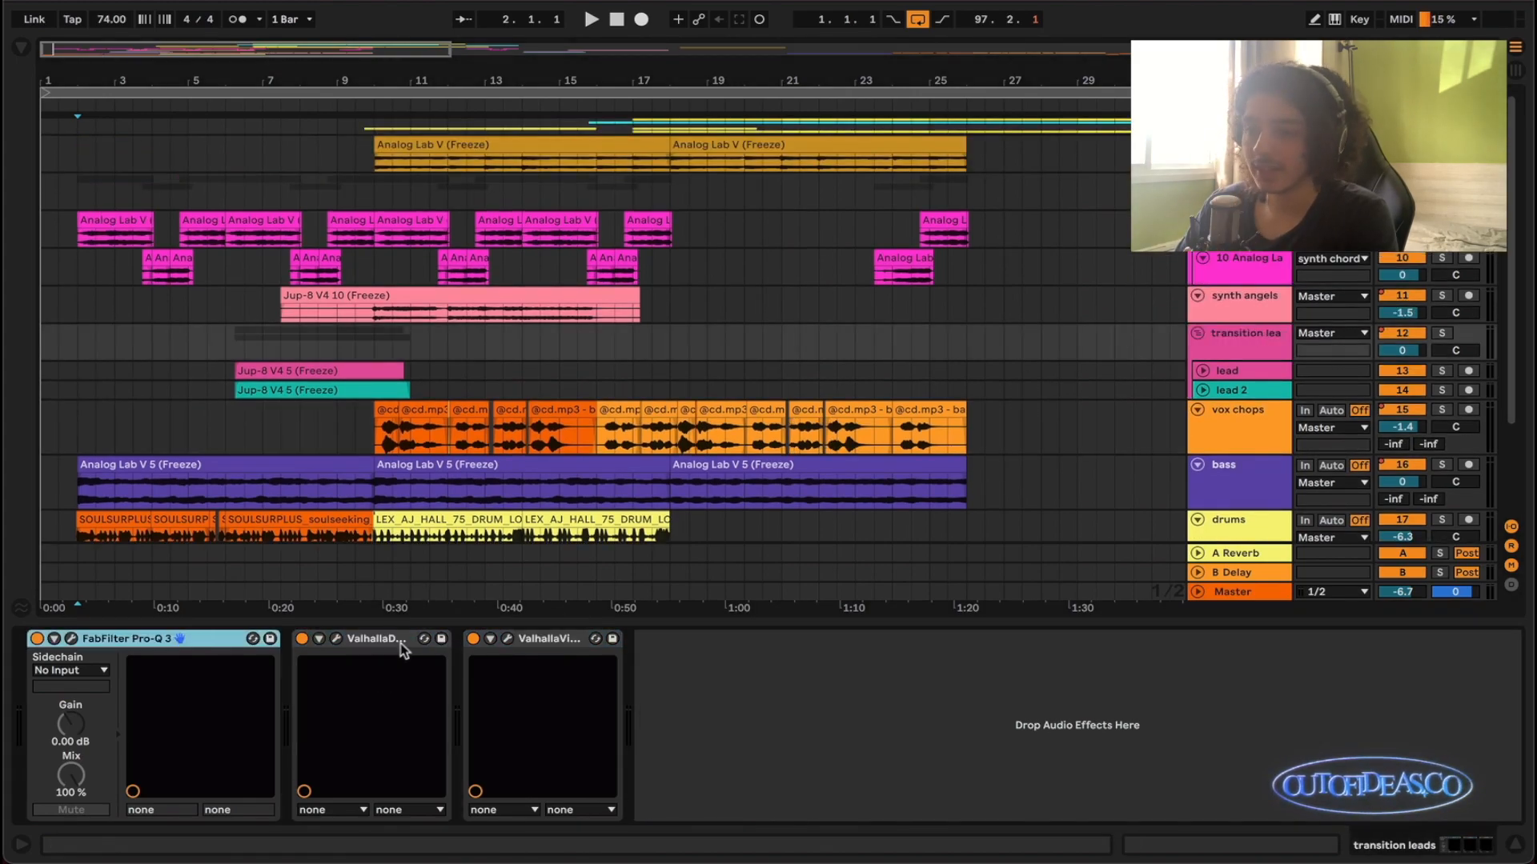
{"action": "left_click", "coordinate": [336, 639]}
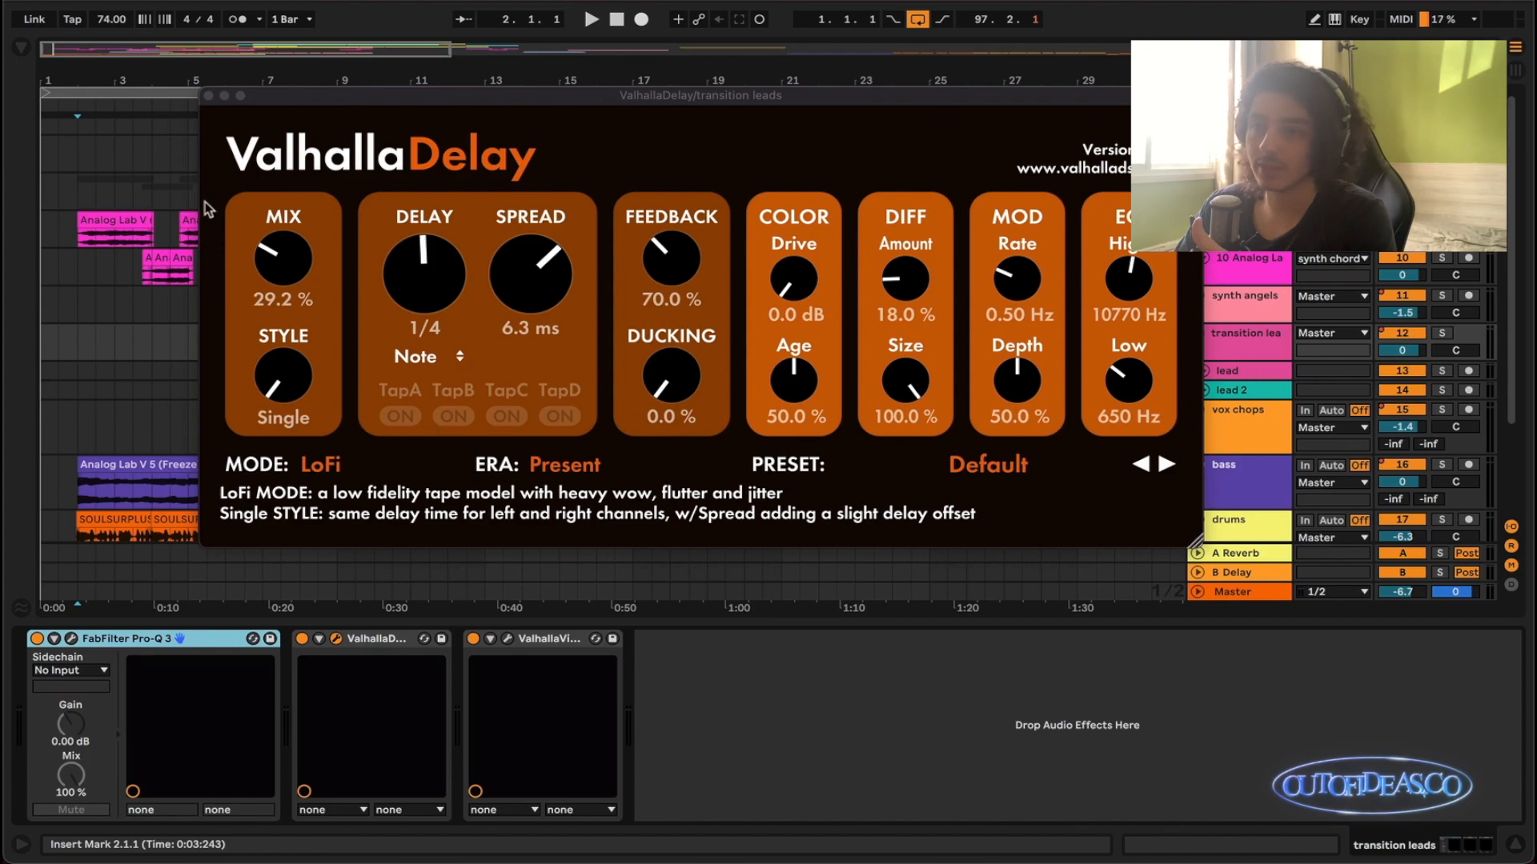
{"action": "left_click", "coordinate": [208, 95]}
{"action": "scroll", "coordinate": [511, 249], "scroll_direction": "up", "scroll_amount": 1}
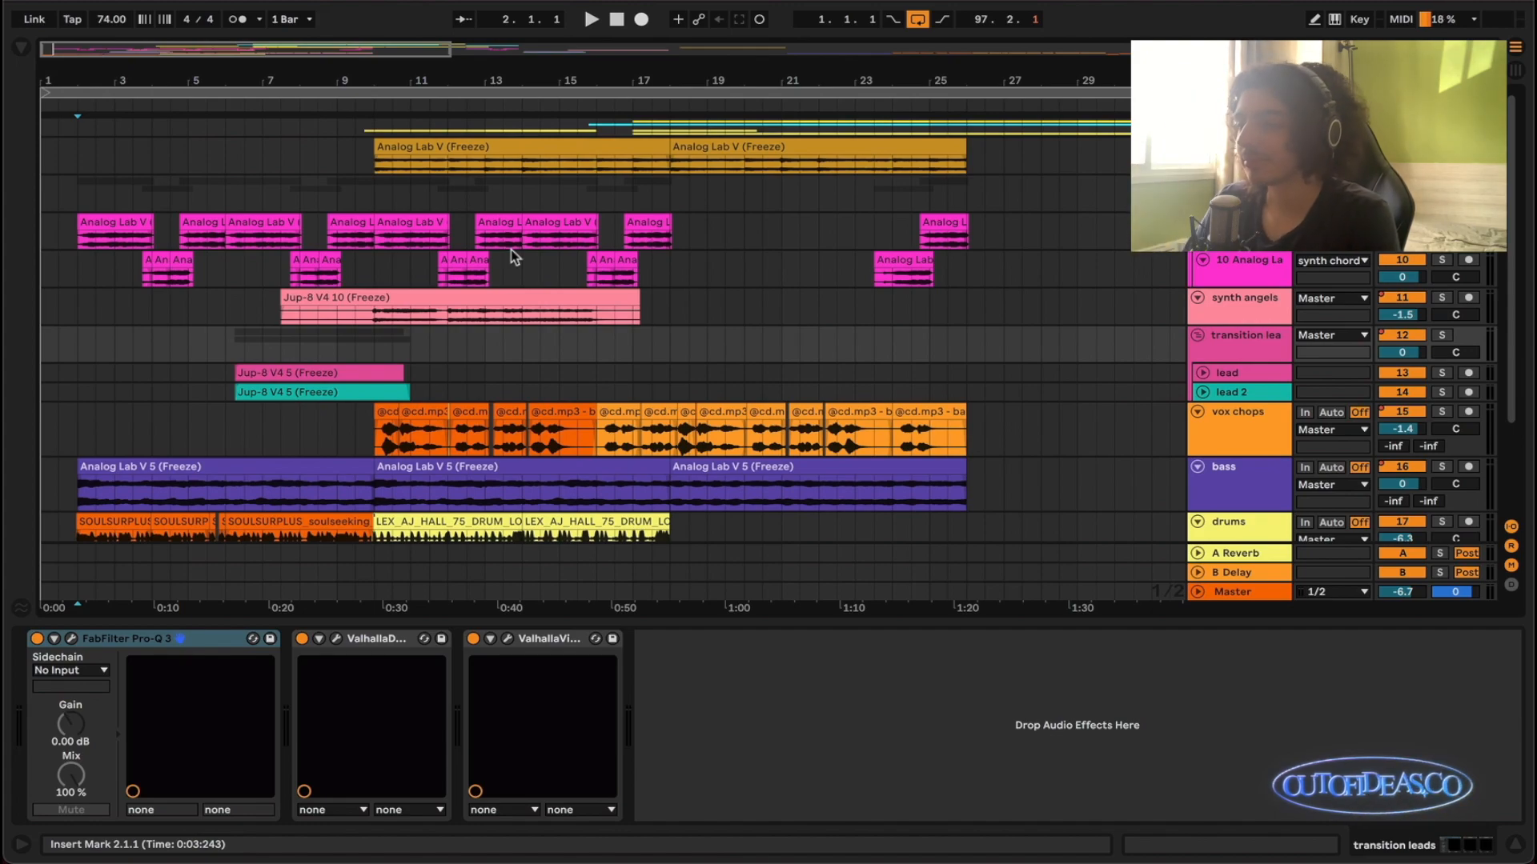
- Show the synth angels track's effect chain and review the PanMan auto-panner settings, closing the plug-in window when done
{"action": "scroll", "coordinate": [510, 250], "scroll_direction": "up", "scroll_amount": 2}
{"action": "scroll", "coordinate": [511, 250], "scroll_direction": "left", "scroll_amount": 2}
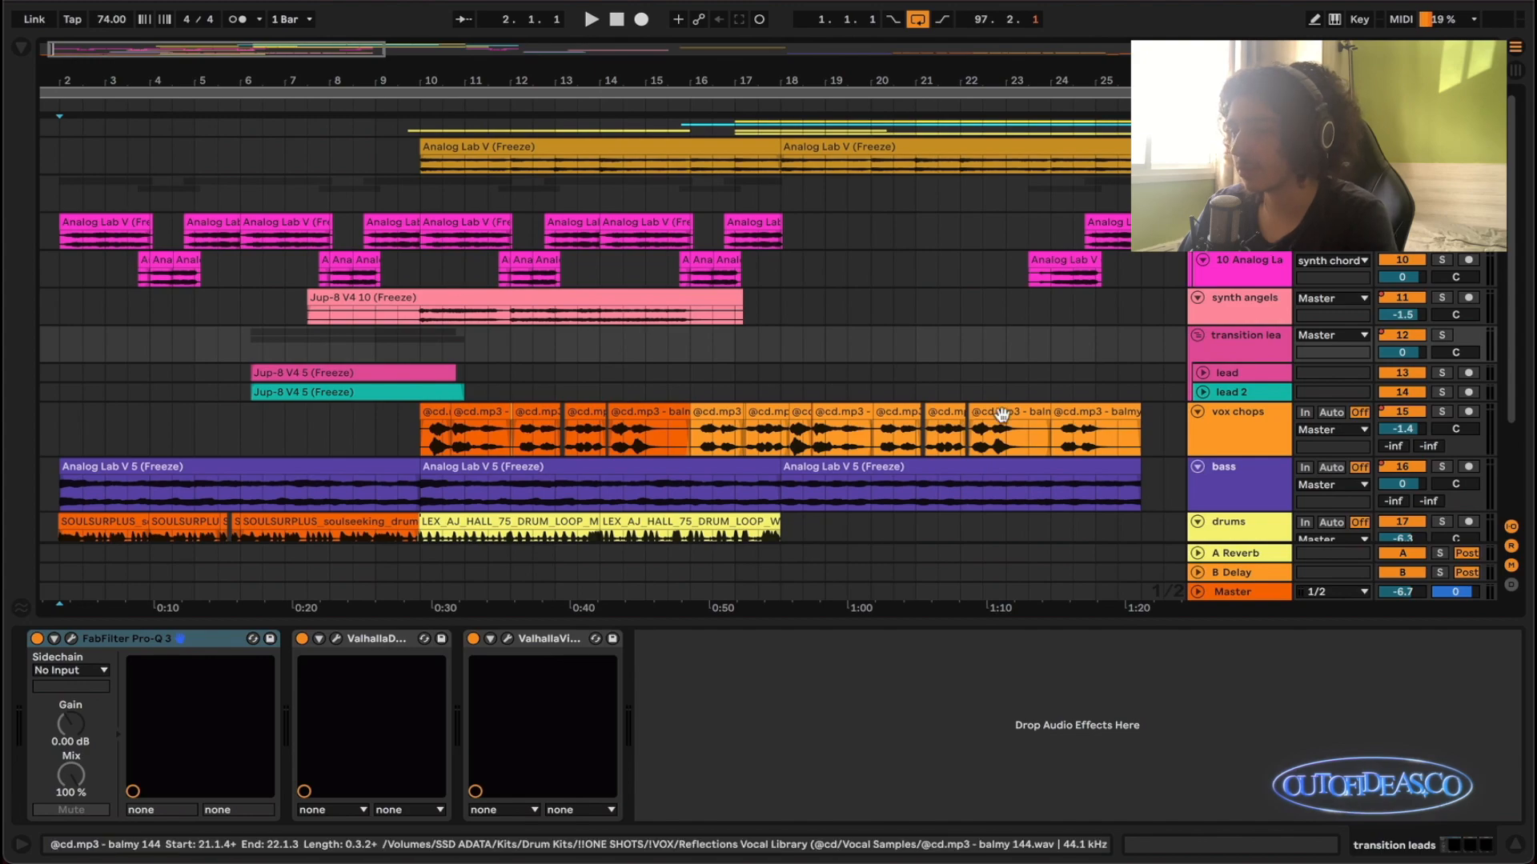
{"action": "left_click", "coordinate": [1244, 317]}
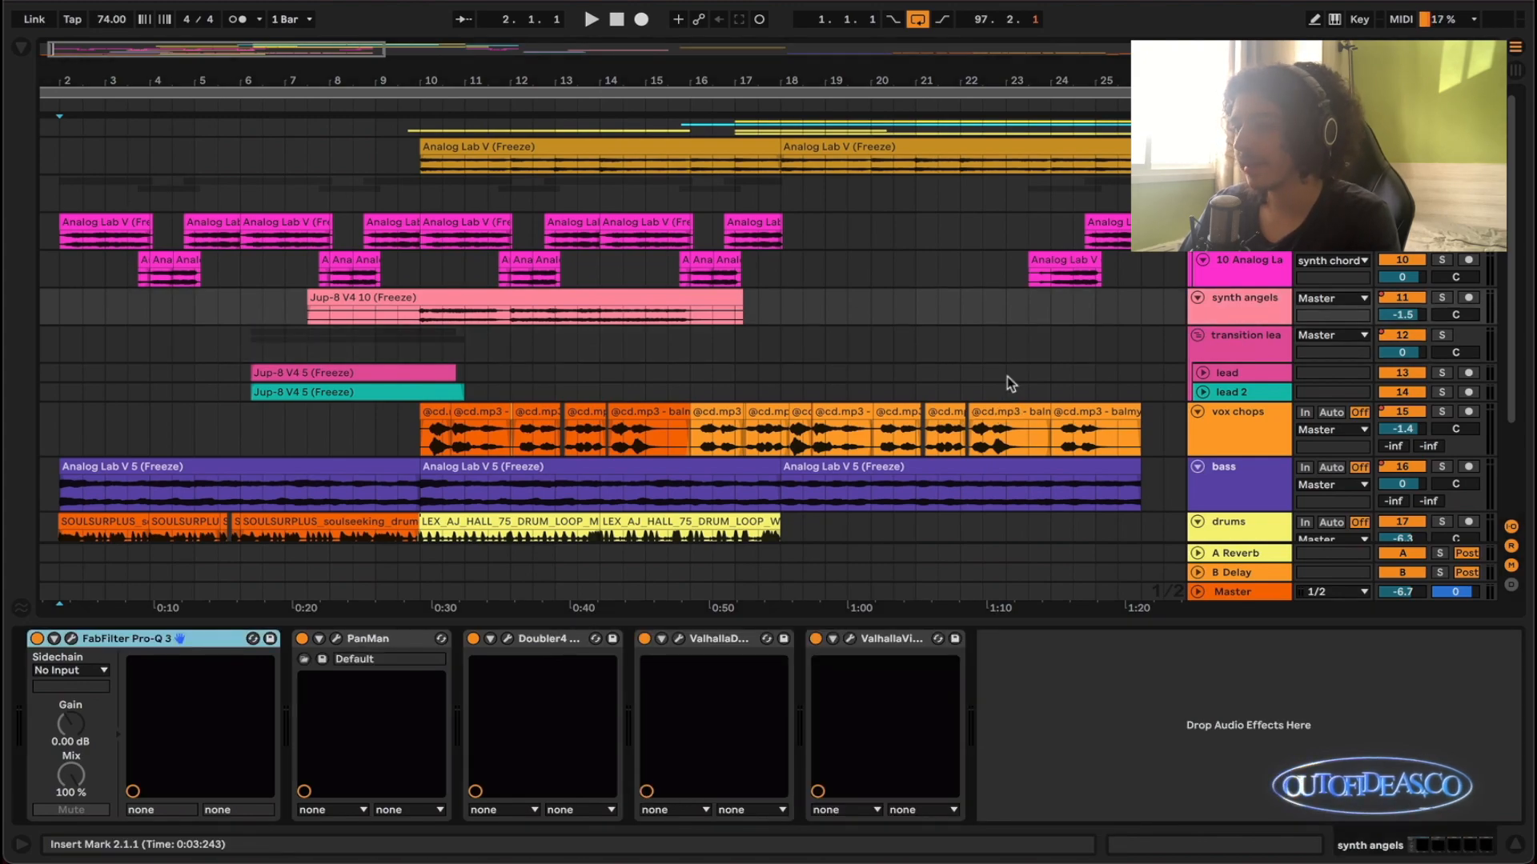
{"action": "left_click", "coordinate": [336, 639]}
{"action": "left_click_drag", "start_coordinate": [600, 152], "coordinate": [690, 155]}
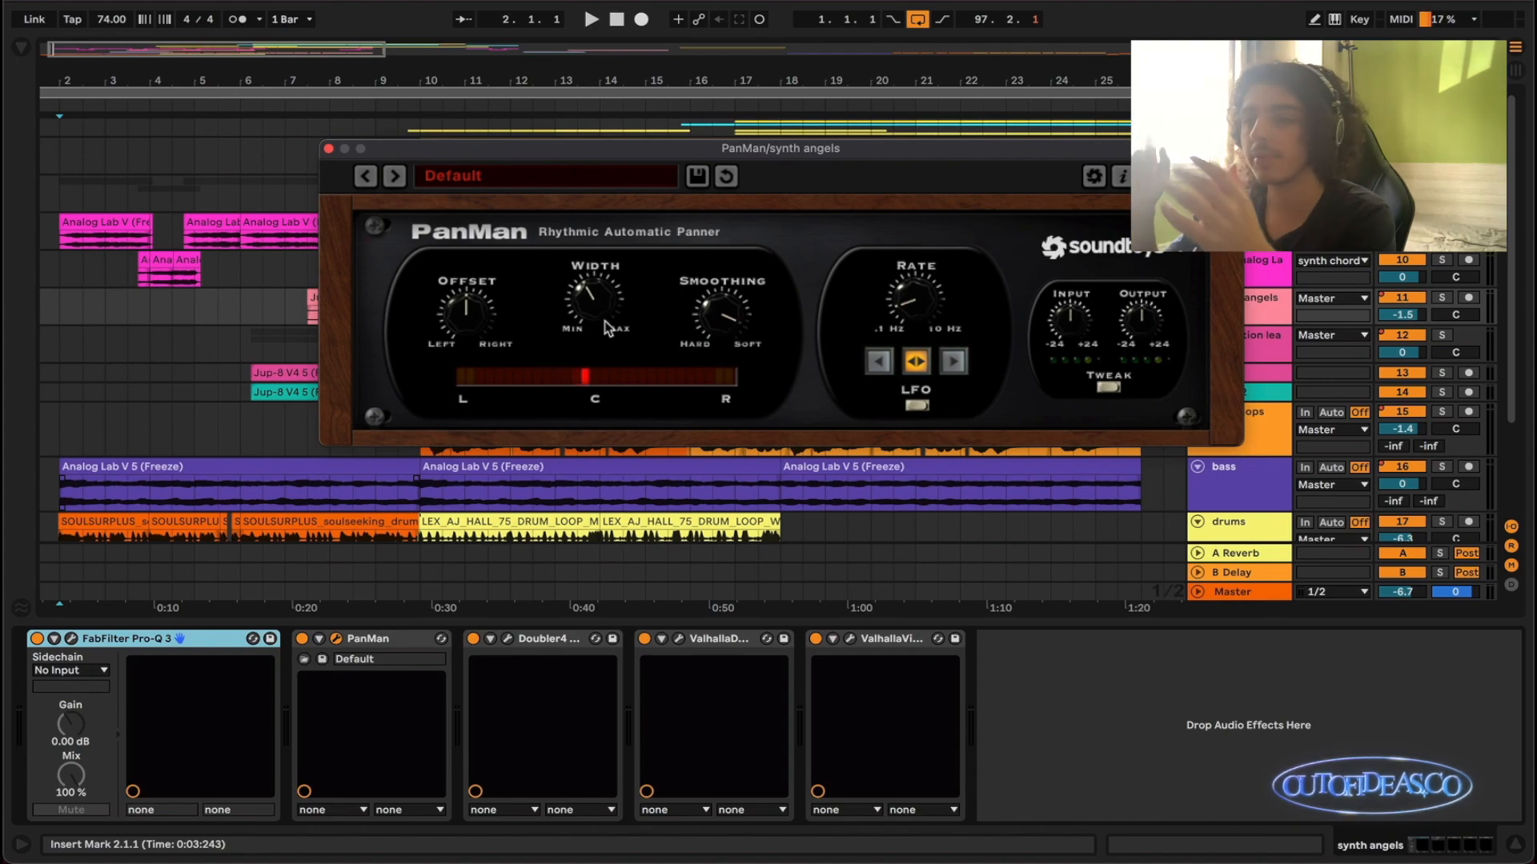
{"action": "left_click", "coordinate": [329, 149]}
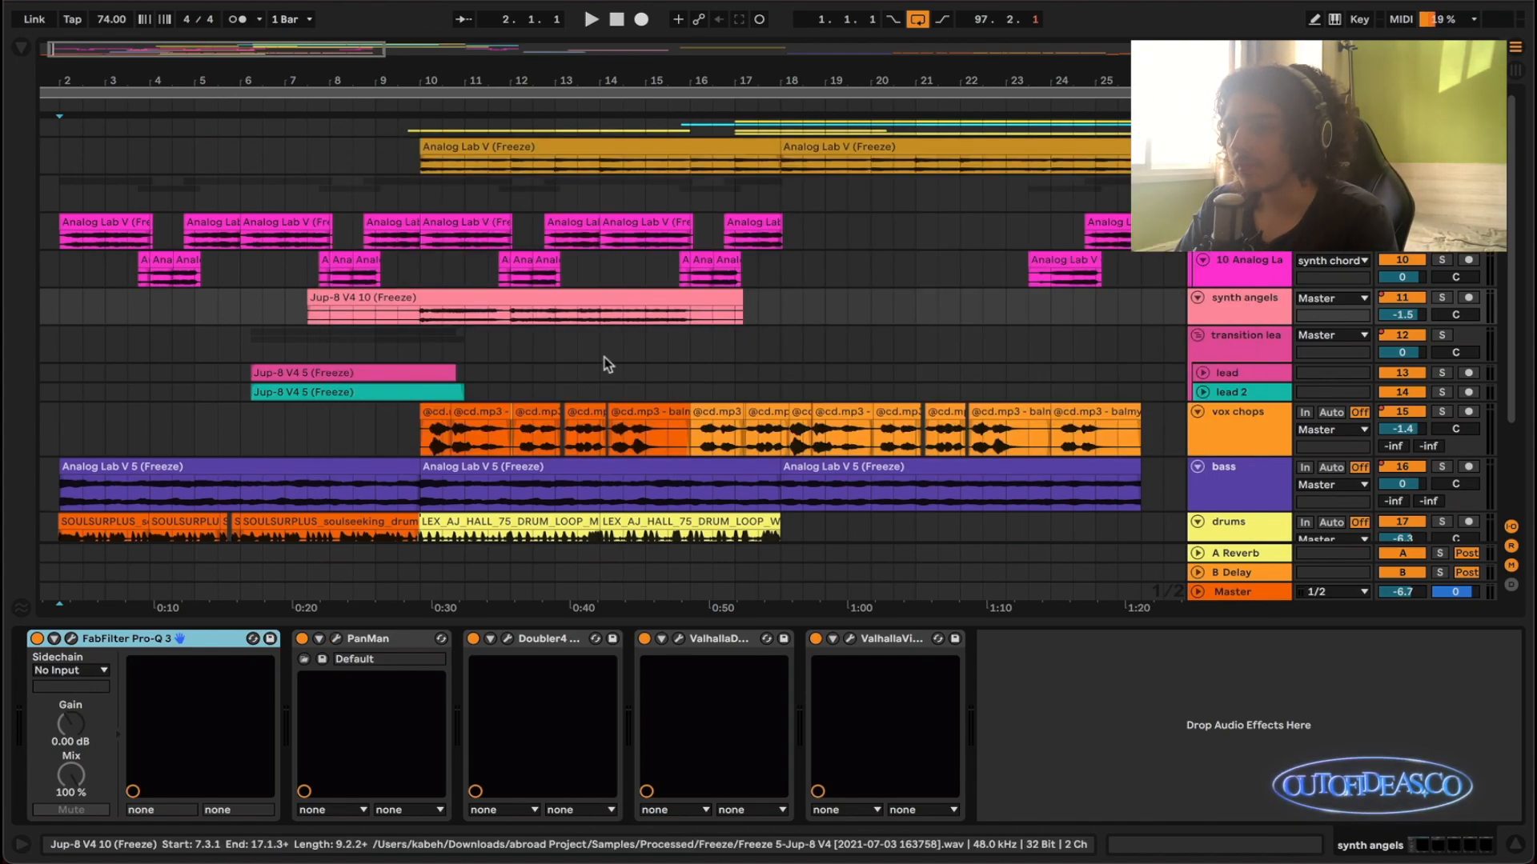
- Show the synth chords group's effect chain and review the Chorus JUN-6 settings, closing the plug-in window when done
{"action": "left_click", "coordinate": [1234, 272]}
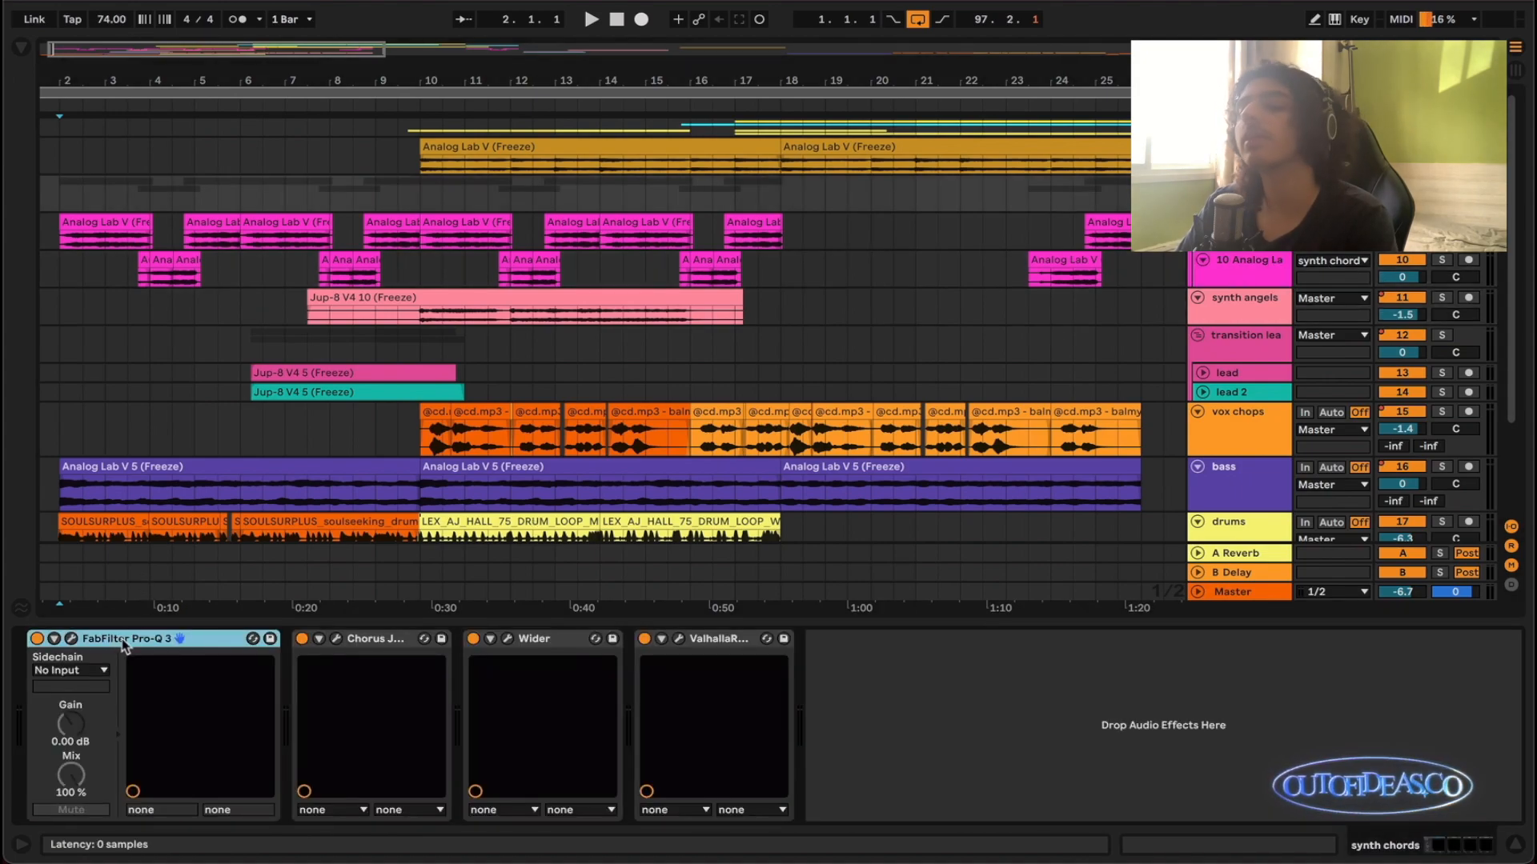
{"action": "left_click", "coordinate": [336, 638]}
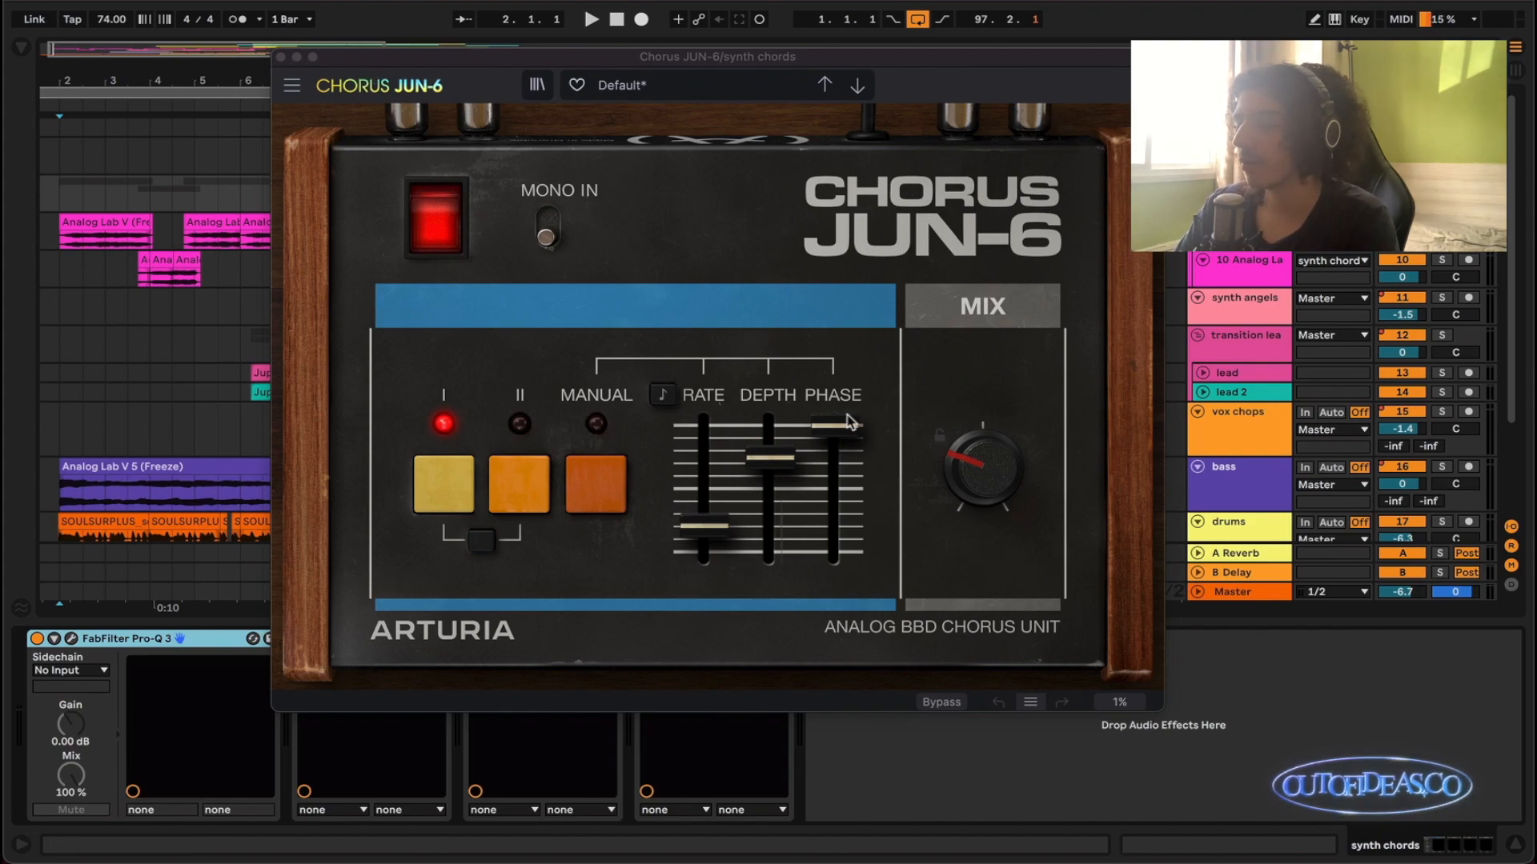
{"action": "left_click", "coordinate": [280, 57]}
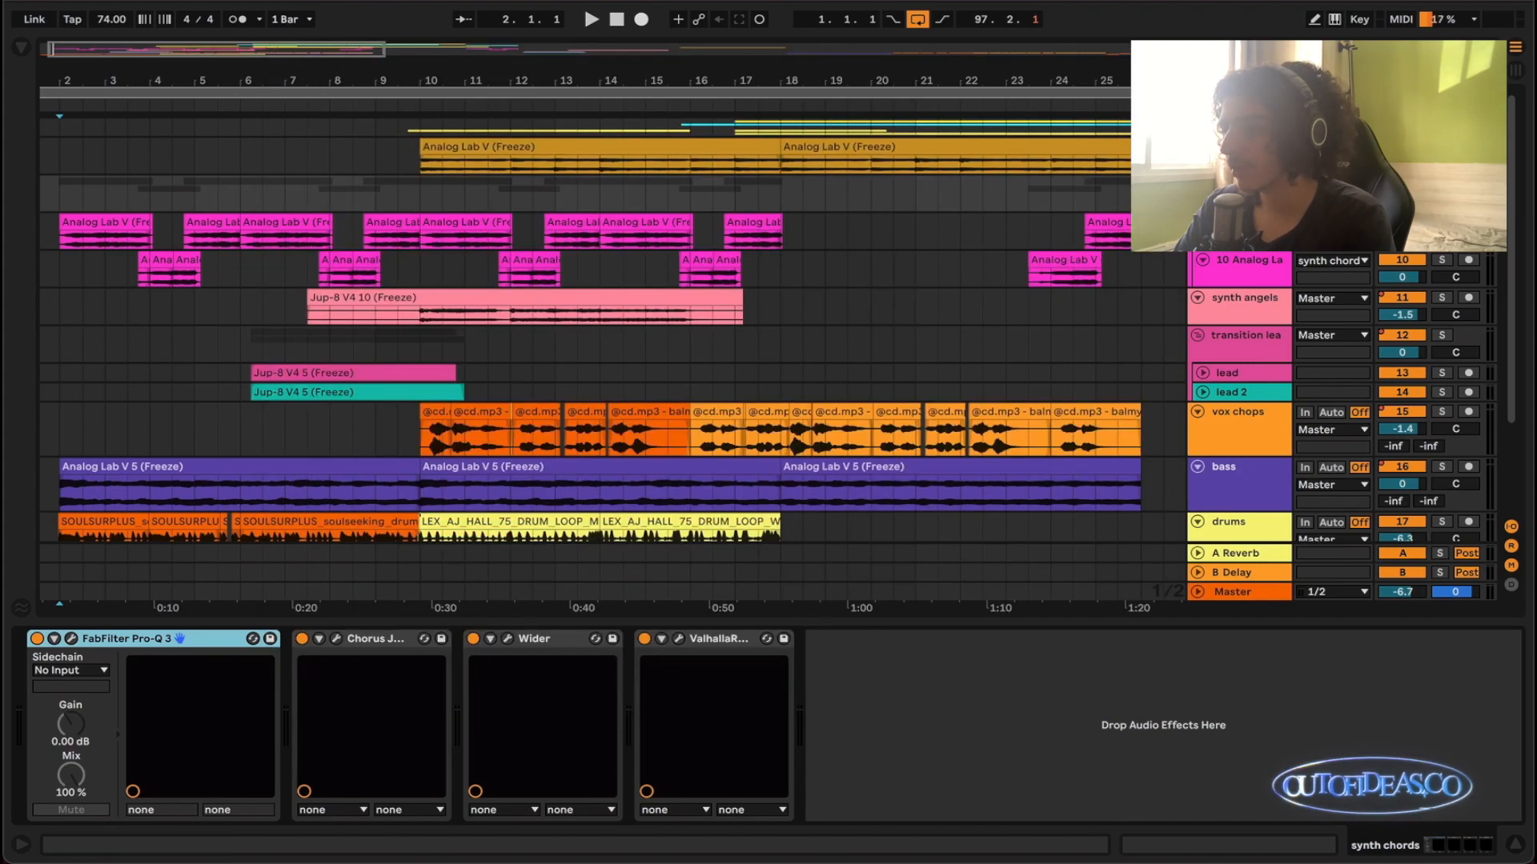
- Show the jup chords track's effect chain and examine the low-cut curves in both FabFilter Pro-Q 3 instances
{"action": "left_click", "coordinate": [1241, 151]}
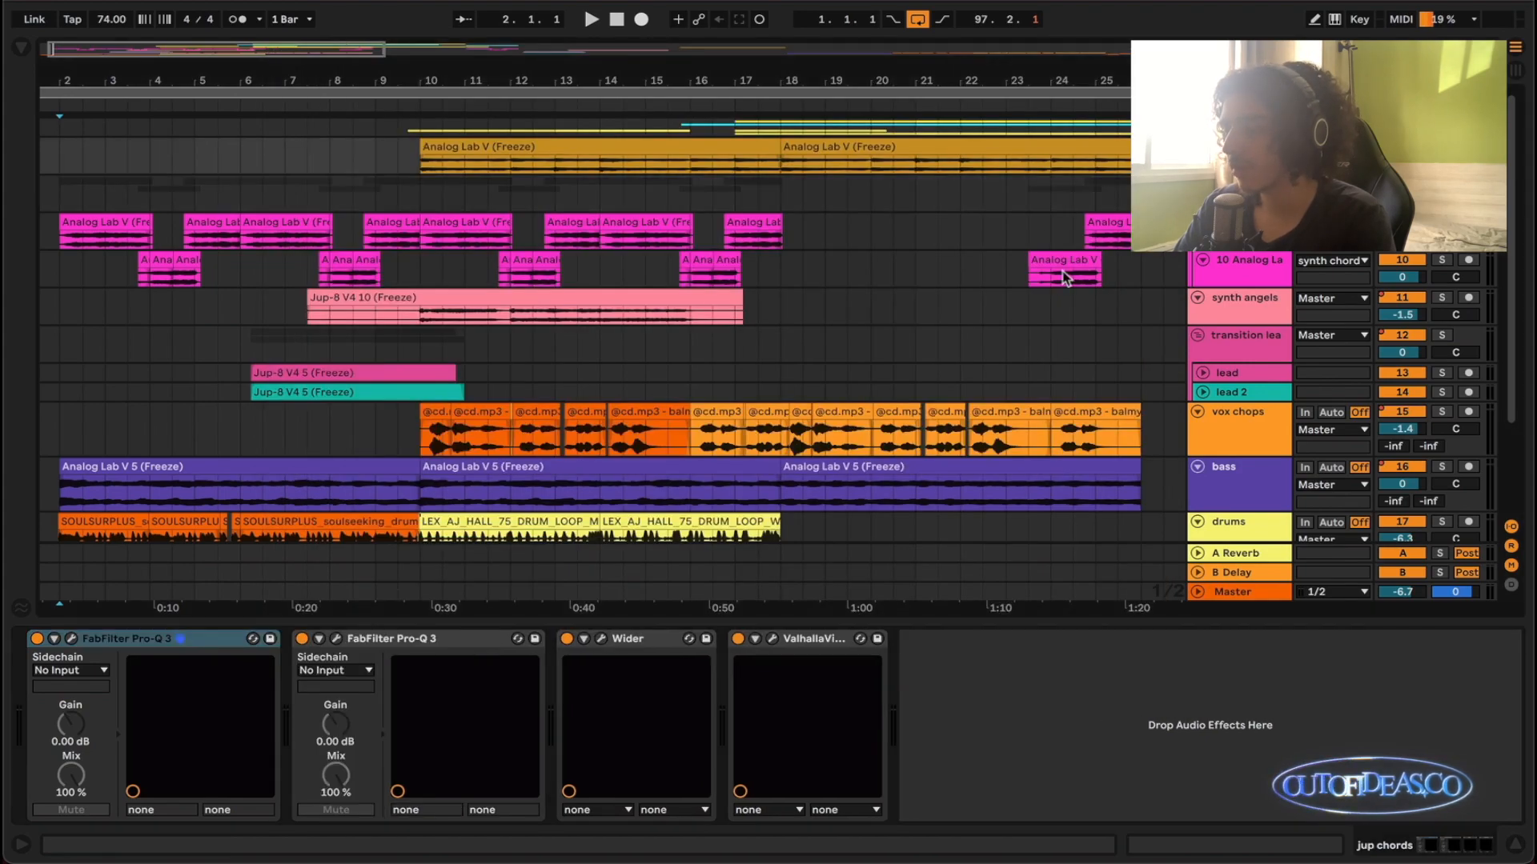
{"action": "left_click", "coordinate": [160, 640]}
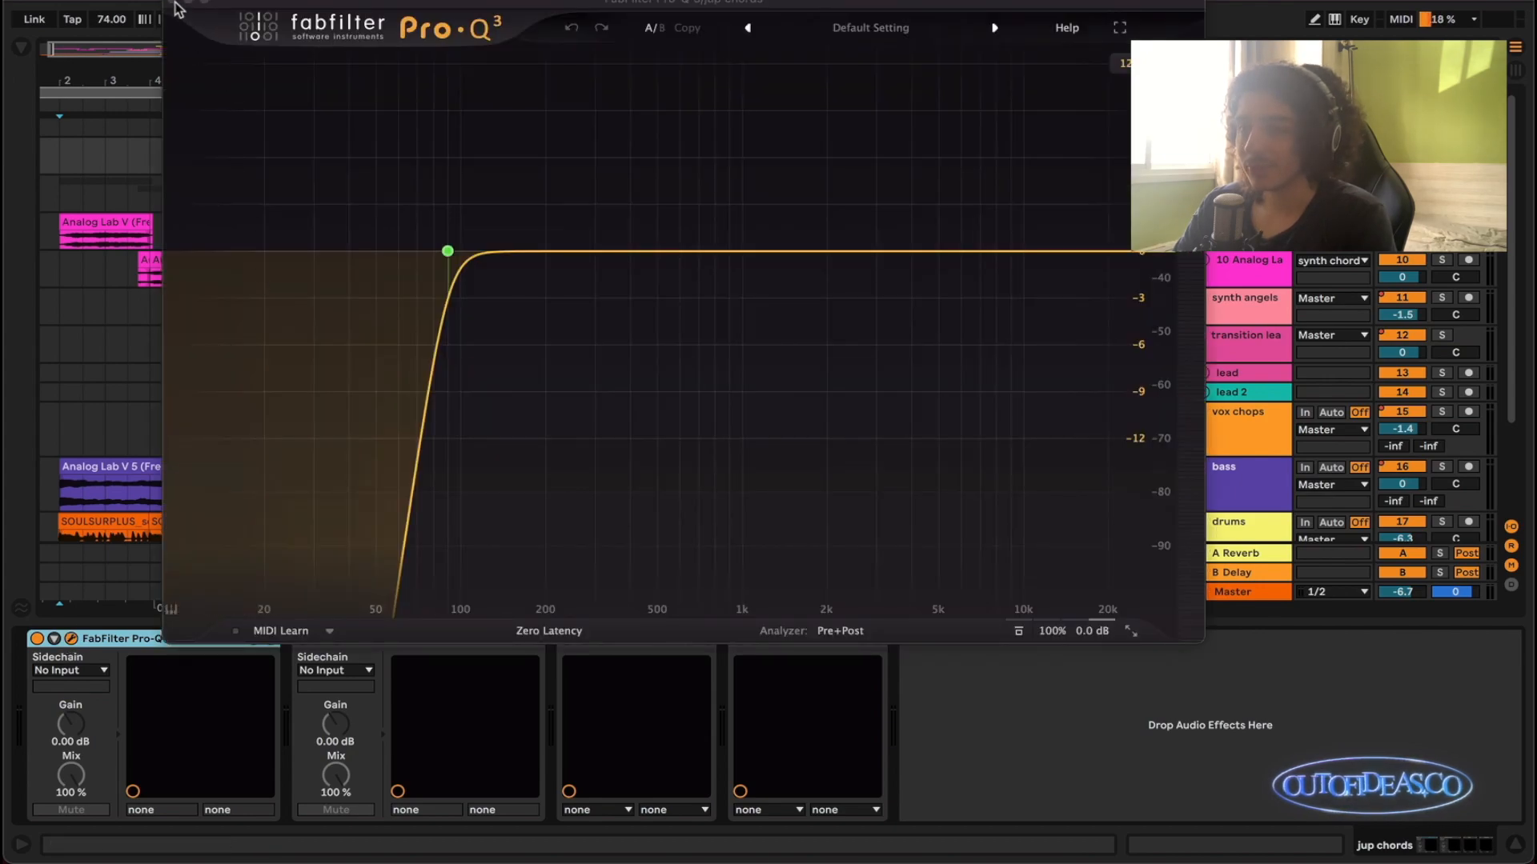
{"action": "left_click_drag", "start_coordinate": [328, 2], "coordinate": [328, 8]}
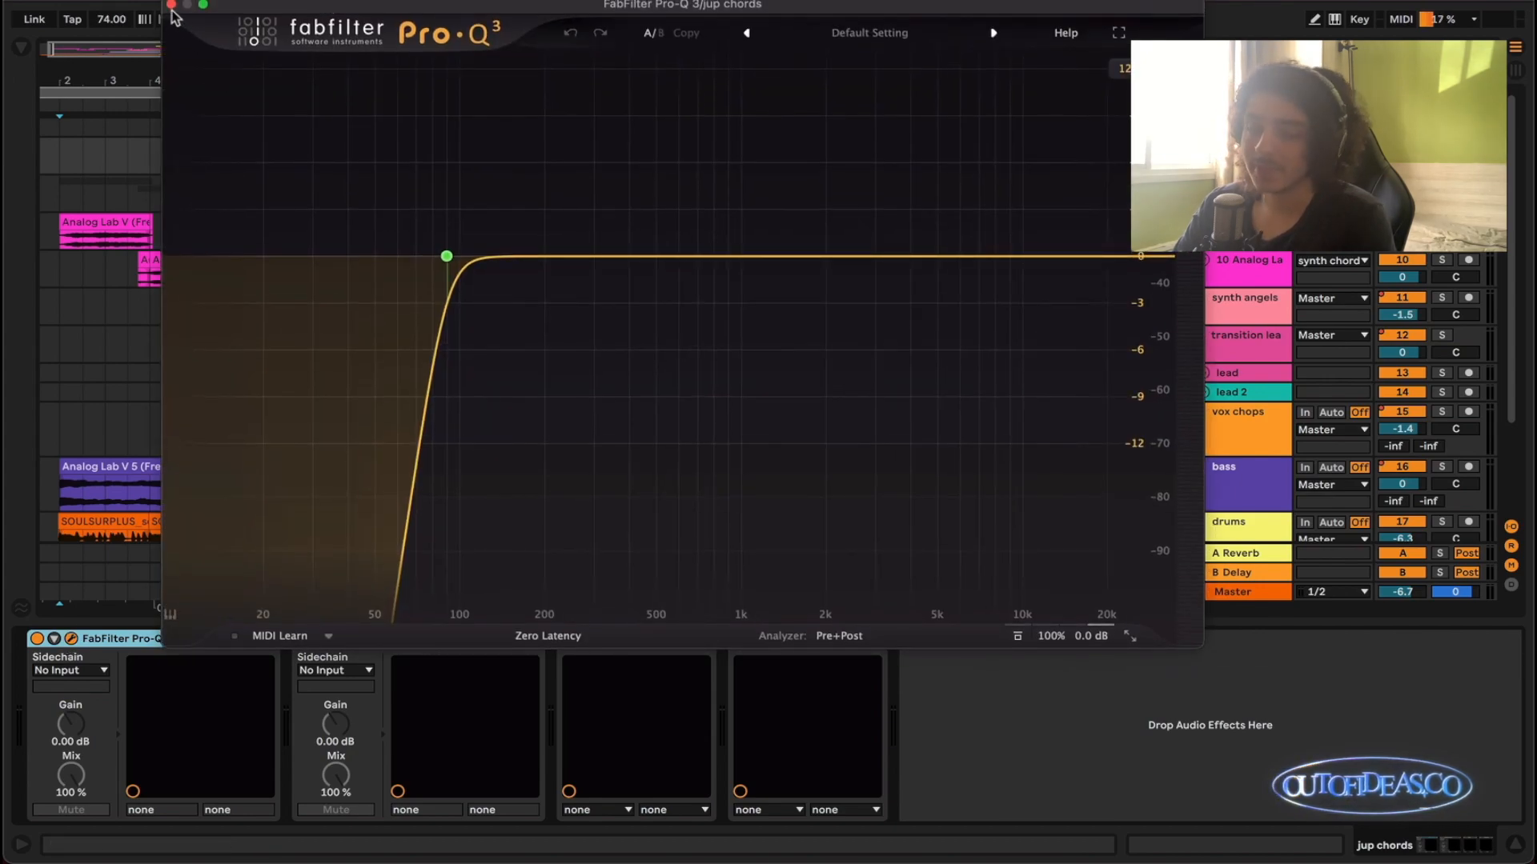
{"action": "left_click", "coordinate": [171, 5]}
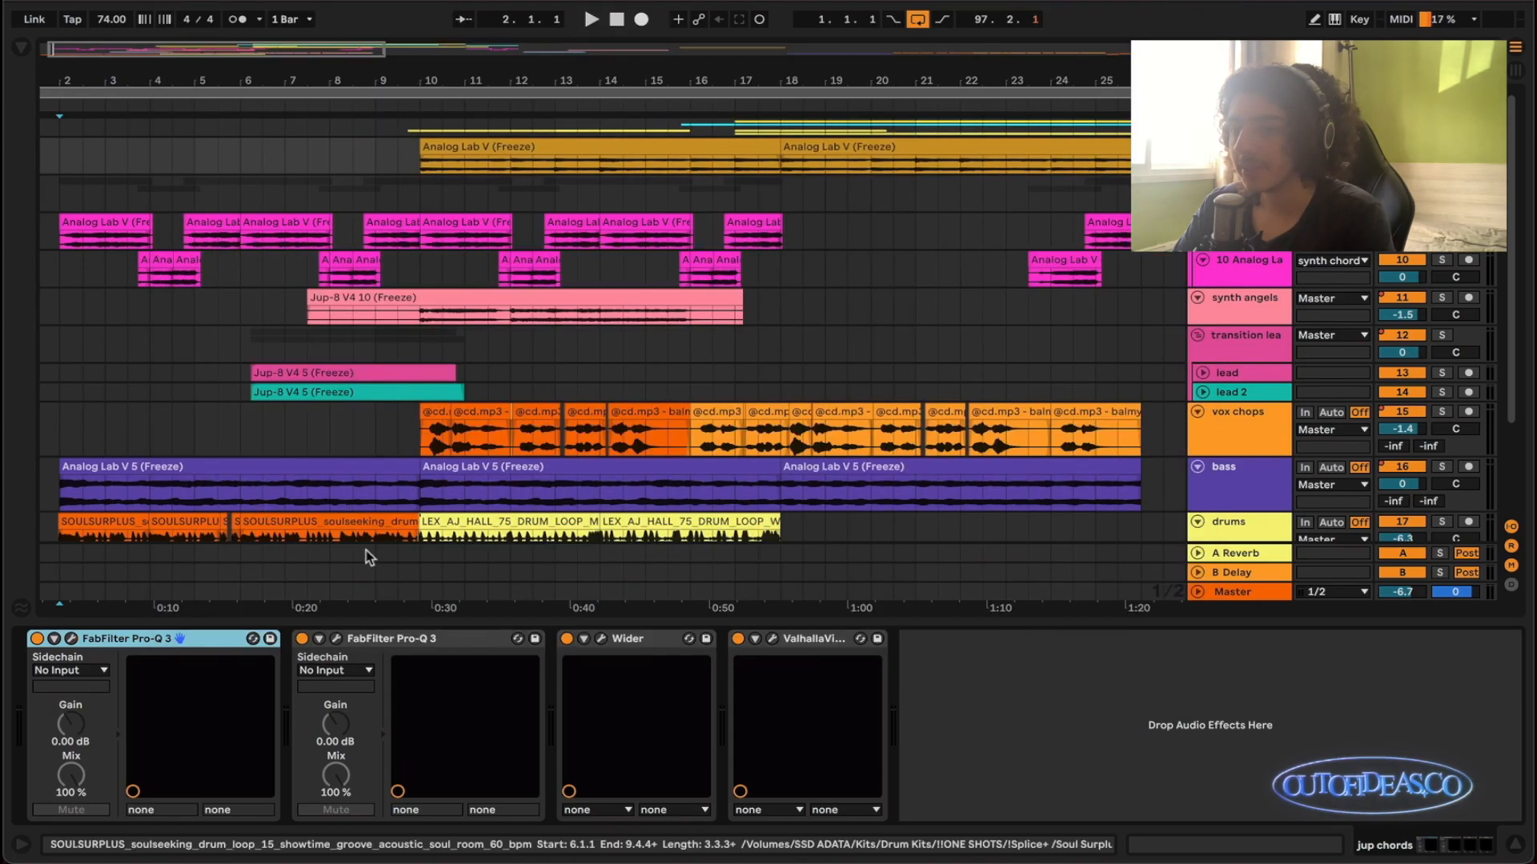
{"action": "left_click", "coordinate": [330, 644]}
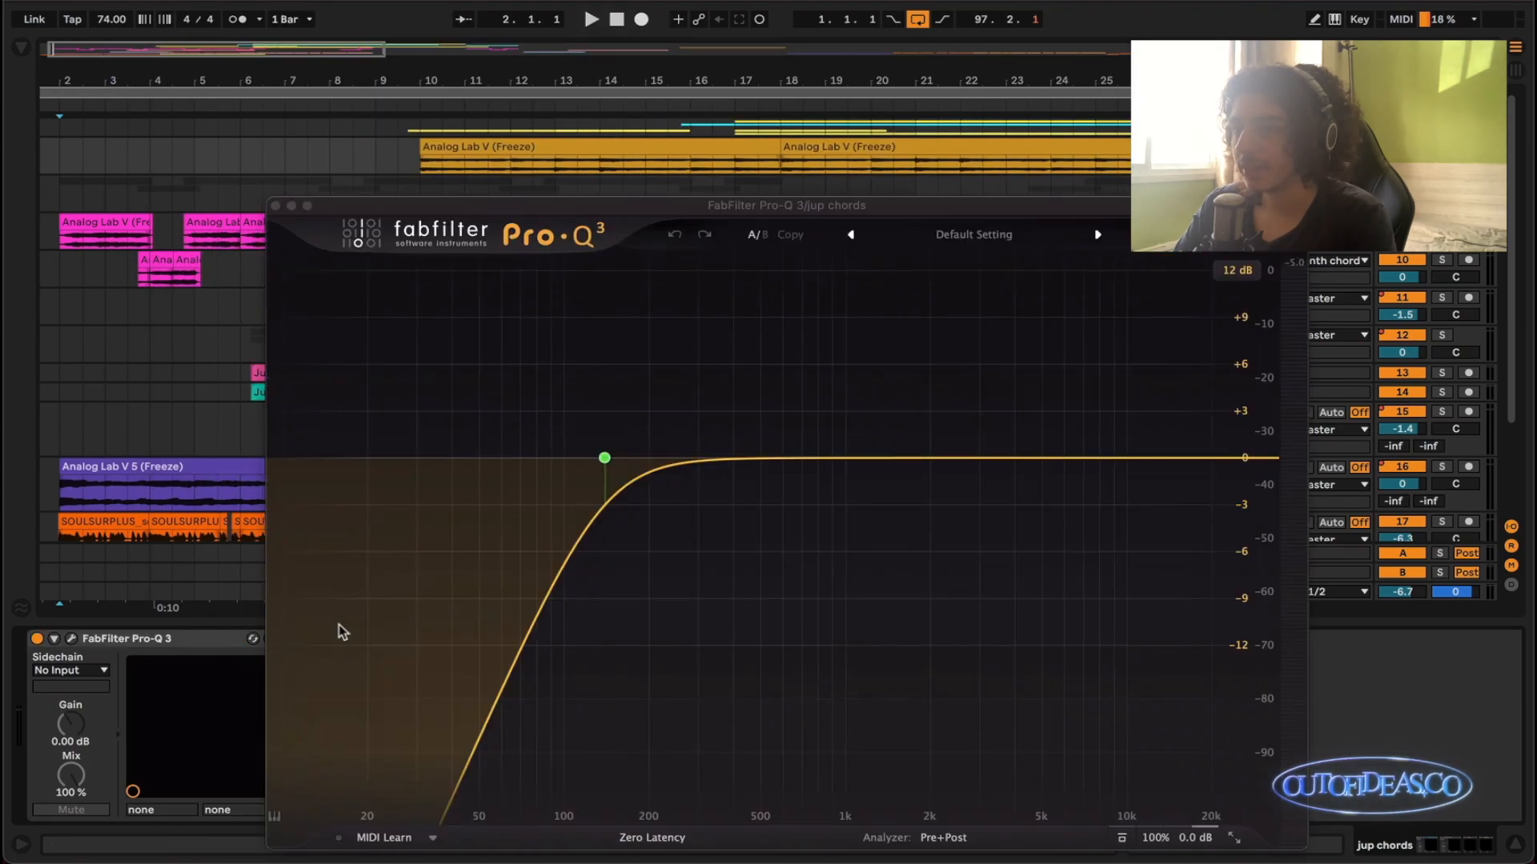
{"action": "left_click", "coordinate": [276, 208]}
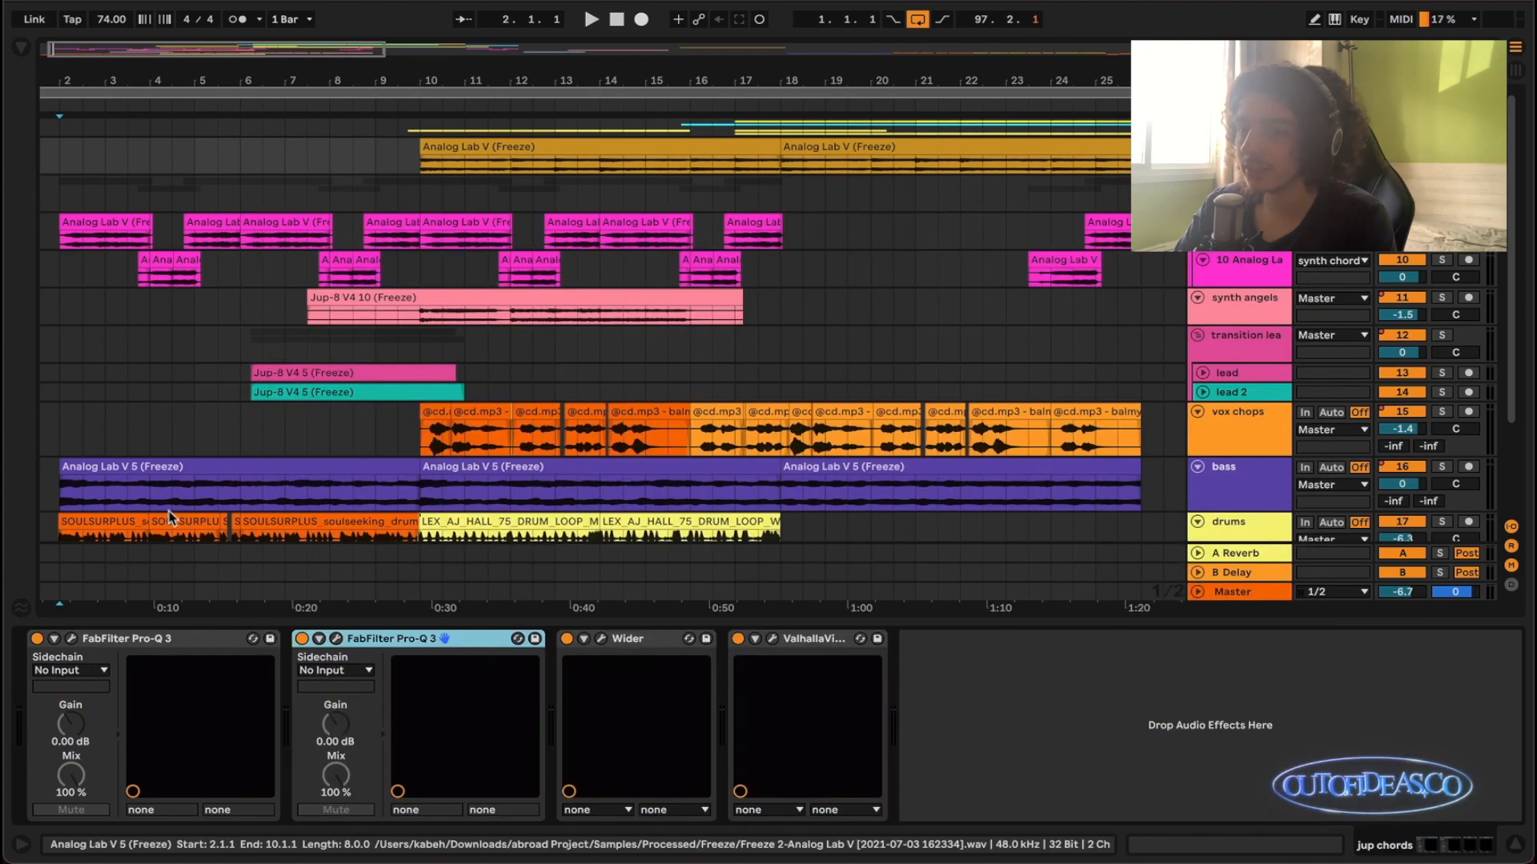
- Review the Wider and Valhalla plug-in settings on the jup chords track, closing each plug-in window when done
{"action": "left_click", "coordinate": [592, 641]}
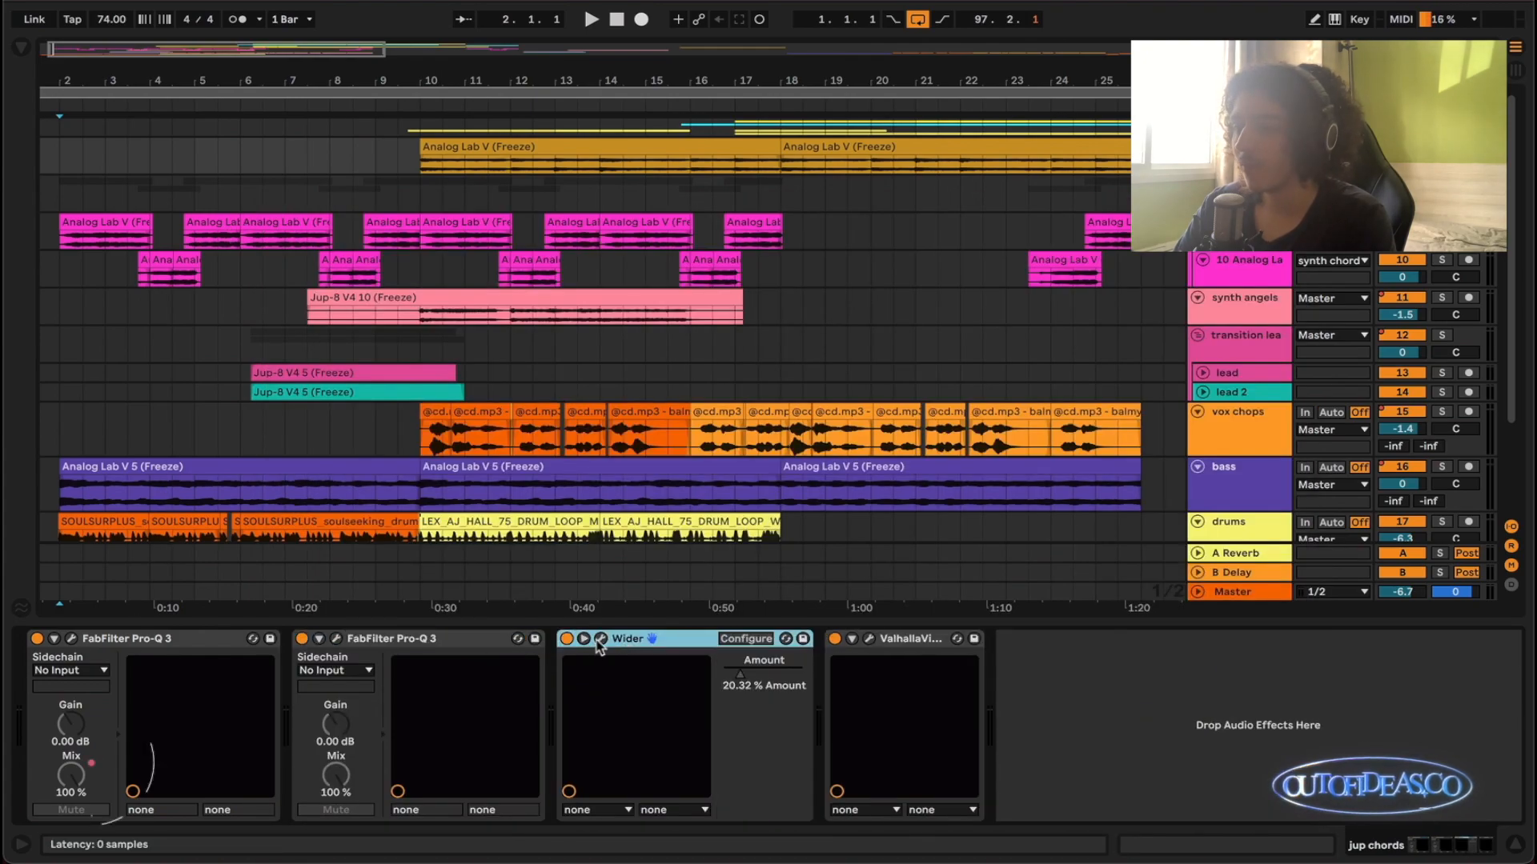
{"action": "left_click", "coordinate": [601, 639]}
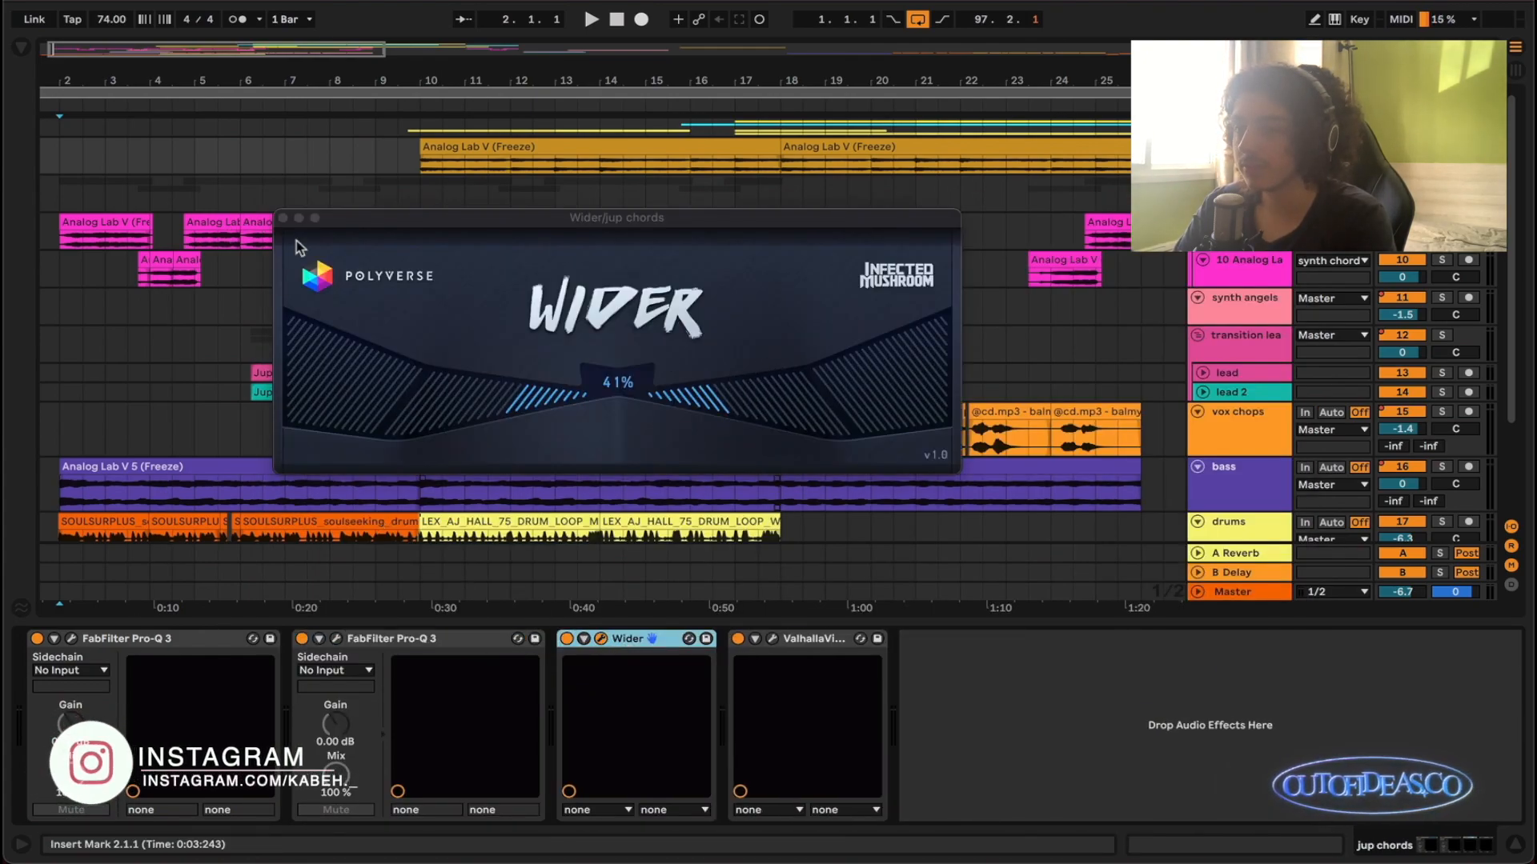
{"action": "left_click", "coordinate": [283, 219]}
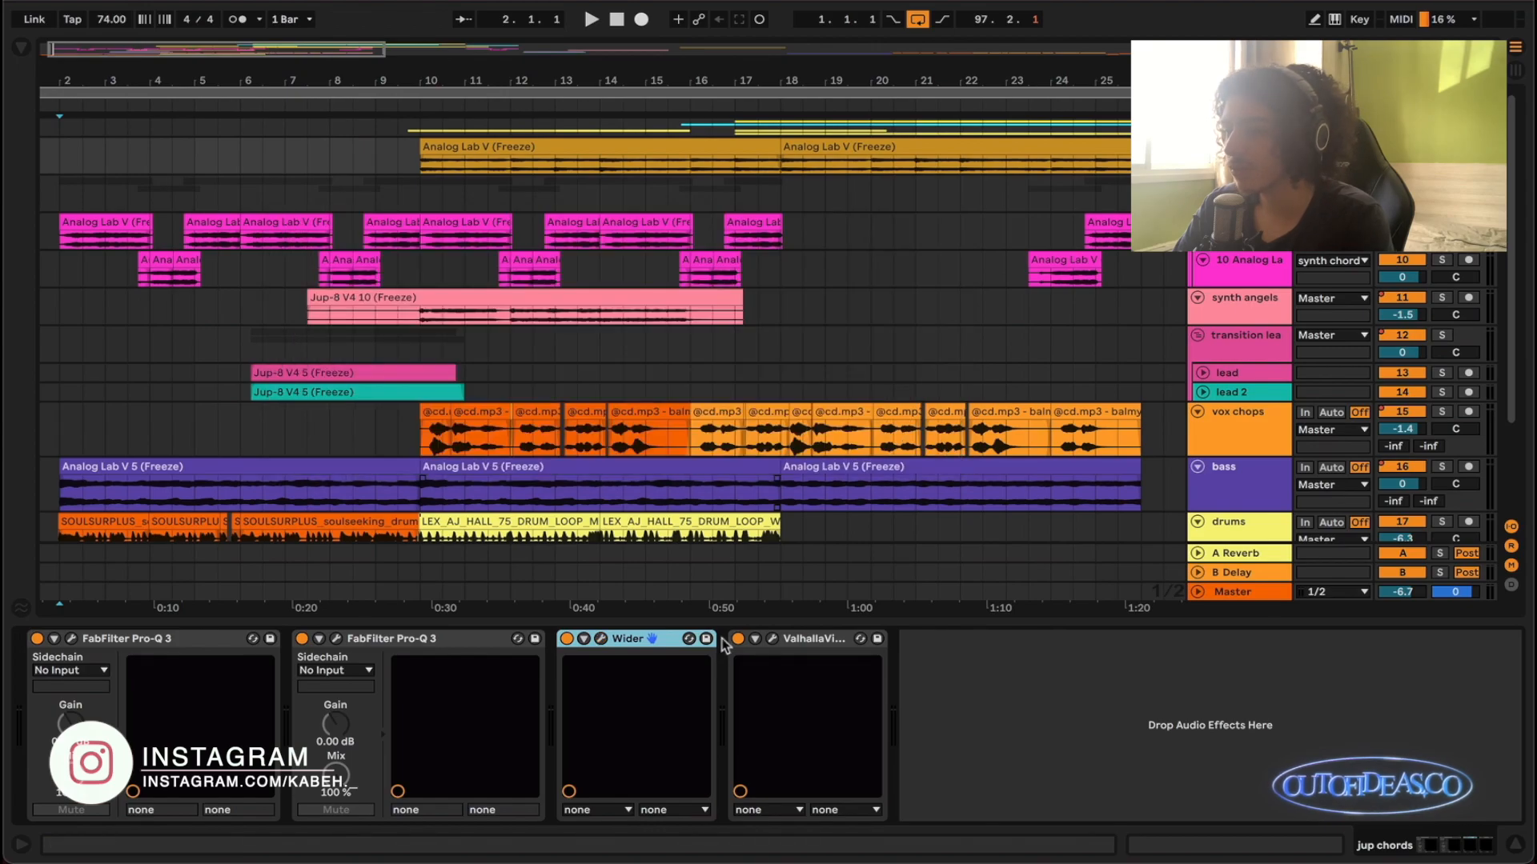
{"action": "left_click", "coordinate": [773, 639]}
{"action": "left_click", "coordinate": [291, 230]}
{"action": "scroll", "coordinate": [565, 378], "scroll_direction": "down", "scroll_amount": 3}
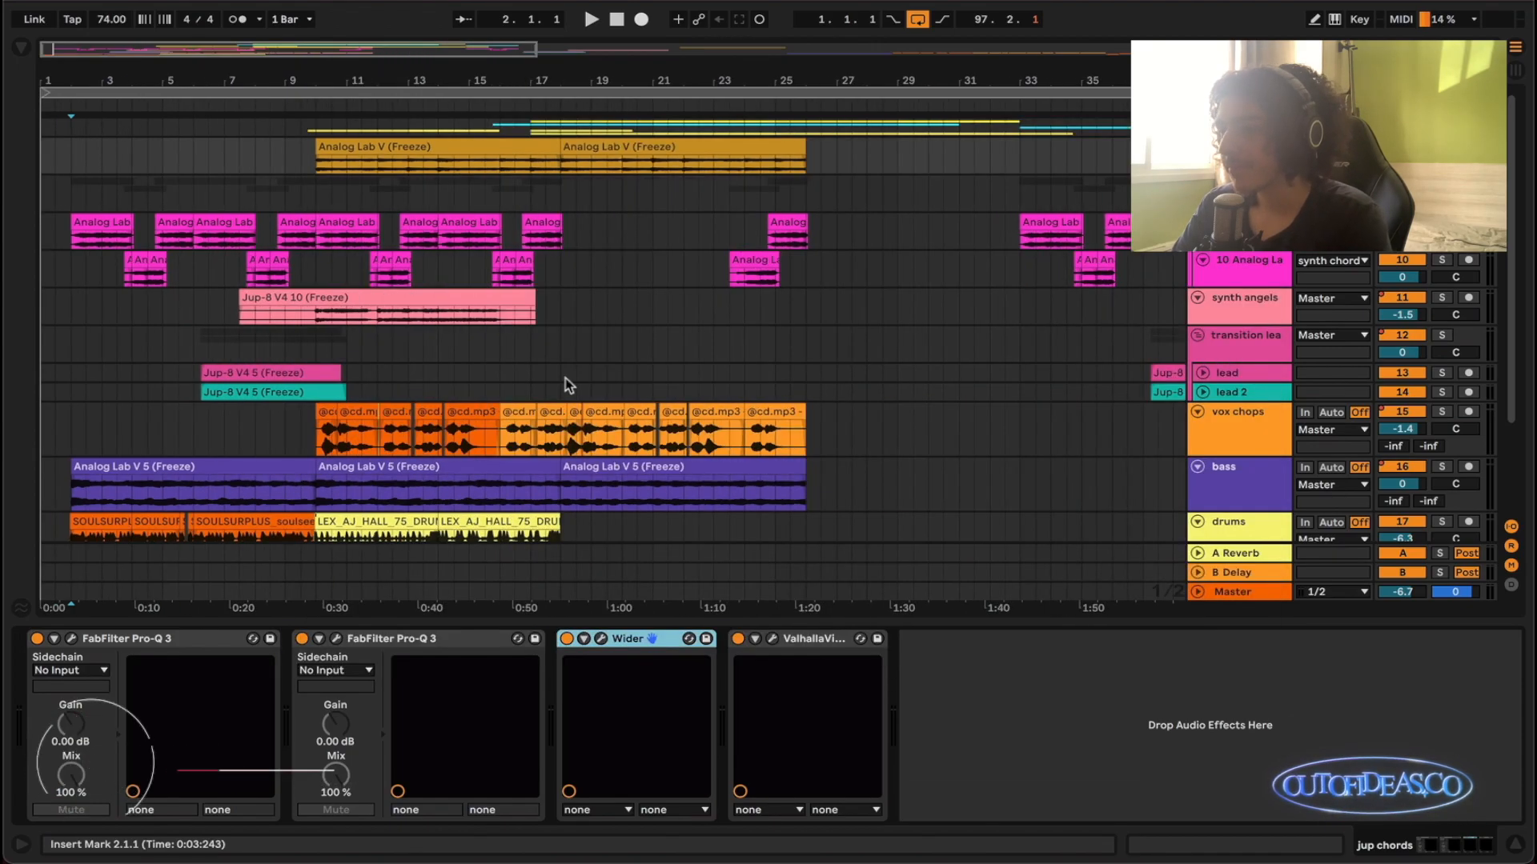
{"action": "scroll", "coordinate": [565, 378], "scroll_direction": "down", "scroll_amount": 3}
{"action": "scroll", "coordinate": [565, 379], "scroll_direction": "up", "scroll_amount": 2}
{"action": "scroll", "coordinate": [565, 383], "scroll_direction": "up", "scroll_amount": 1}
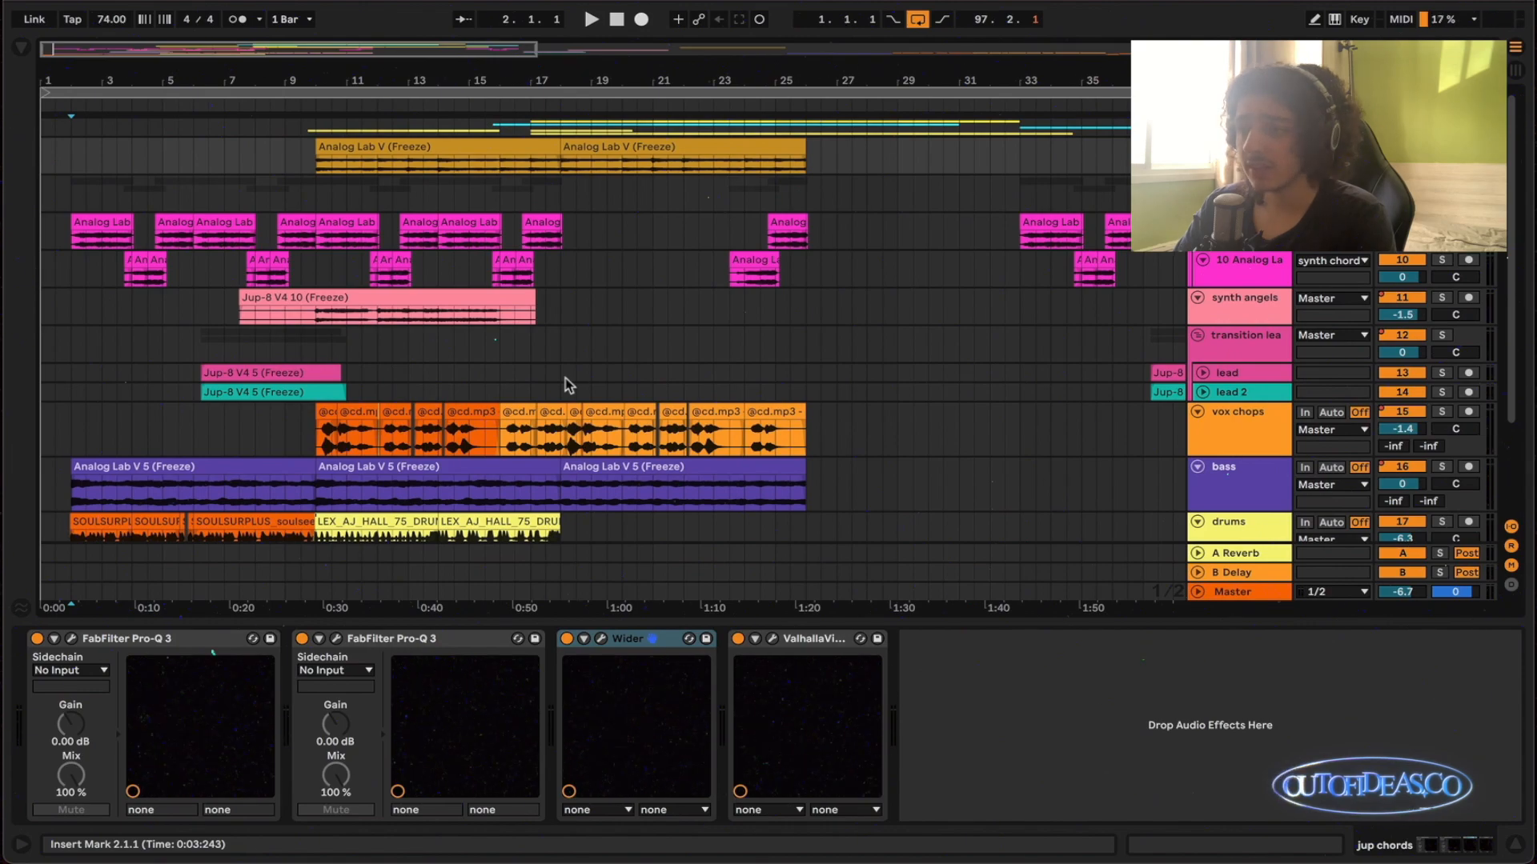